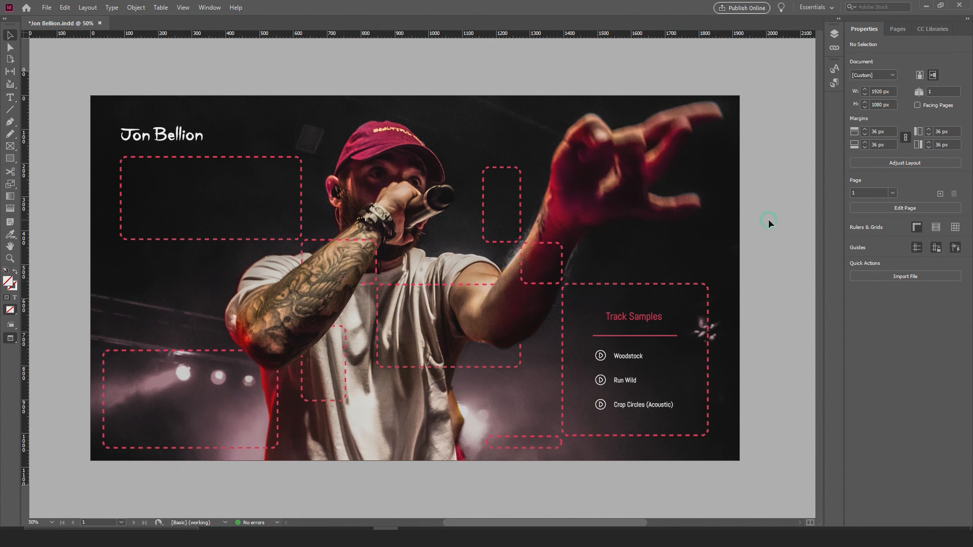
Leave preview mode, show the layer list, and toggle the buttons layer's visibility to identify its contents
{"action": "key", "text": "w"}
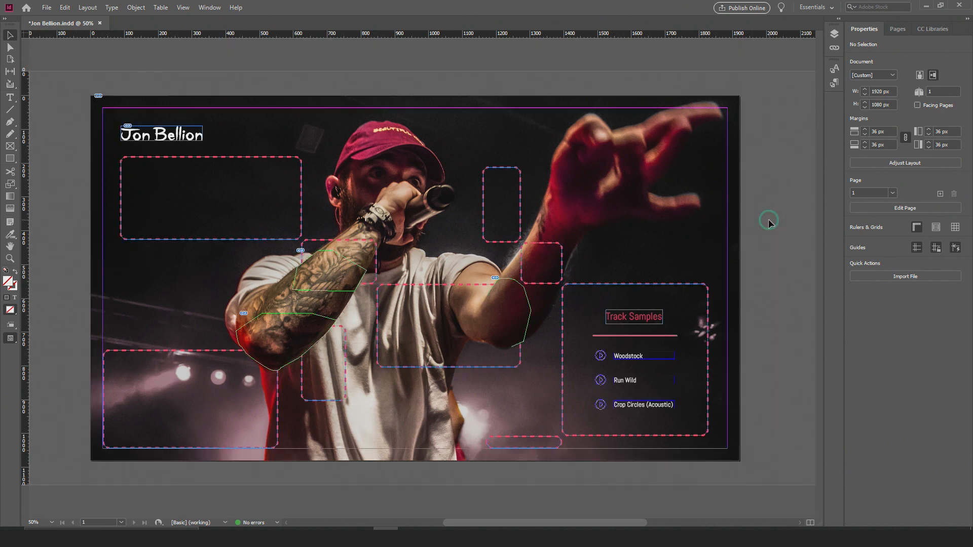
{"action": "left_click", "coordinate": [834, 33]}
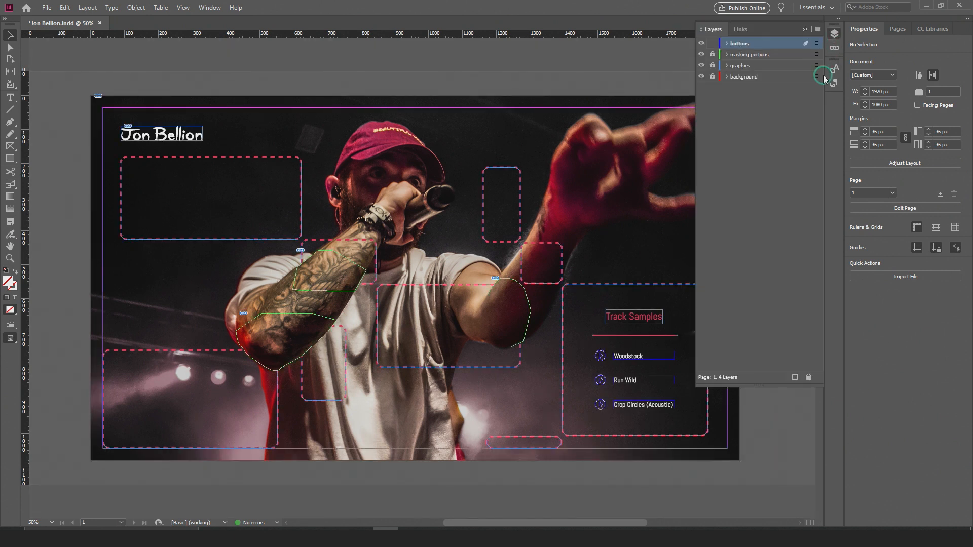
{"action": "left_click", "coordinate": [702, 44]}
{"action": "left_click", "coordinate": [701, 43]}
{"action": "left_click_drag", "start_coordinate": [440, 217], "coordinate": [385, 217]}
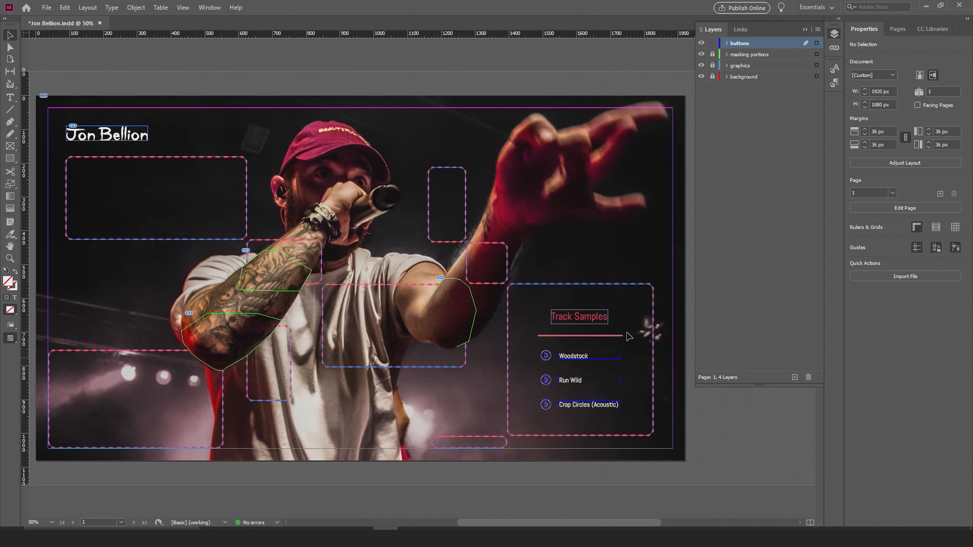
{"action": "left_click", "coordinate": [701, 43]}
{"action": "left_click", "coordinate": [701, 44]}
{"action": "left_click", "coordinate": [701, 44]}
{"action": "left_click", "coordinate": [702, 43]}
{"action": "left_click_drag", "start_coordinate": [433, 228], "coordinate": [467, 228]}
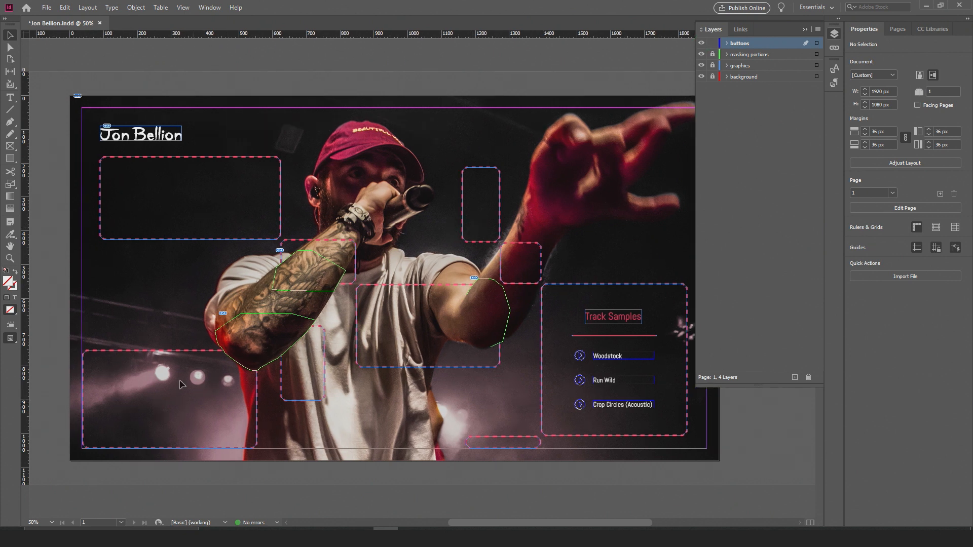
Toggle the masking portions layer's visibility in preview mode and examine the masked arm areas against the dashed frames
{"action": "left_click", "coordinate": [702, 56]}
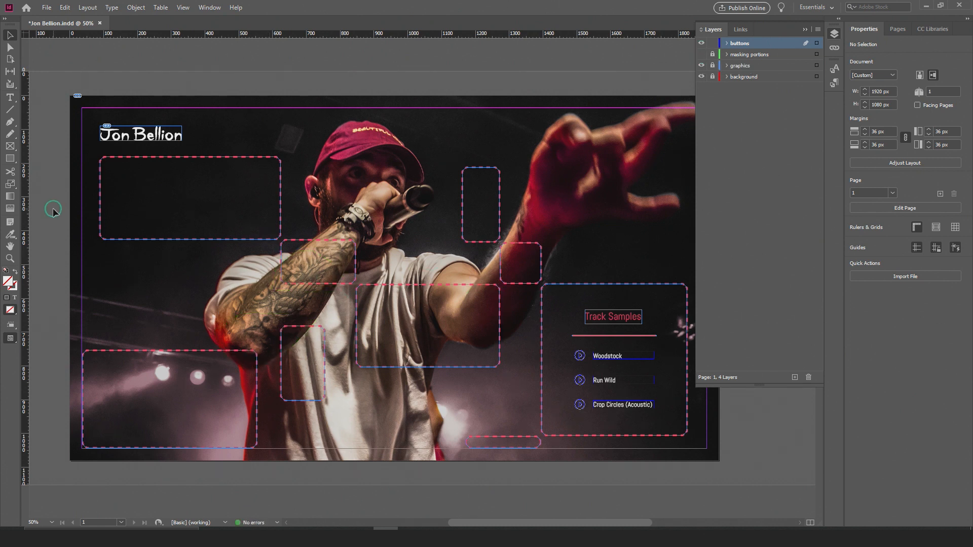
{"action": "key", "text": "w"}
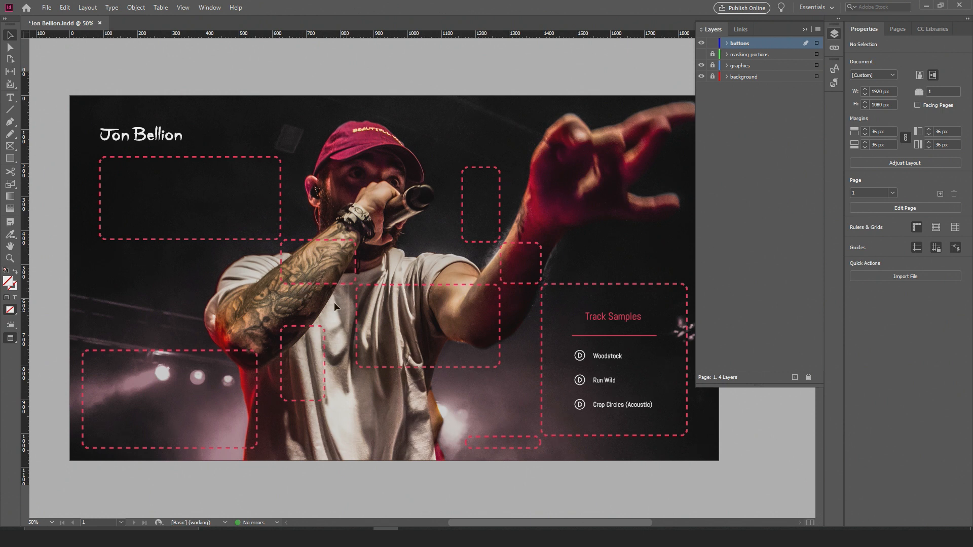
{"action": "left_click", "coordinate": [701, 54]}
{"action": "scroll", "coordinate": [303, 310], "scroll_direction": "up", "scroll_amount": 1, "text": "alt"}
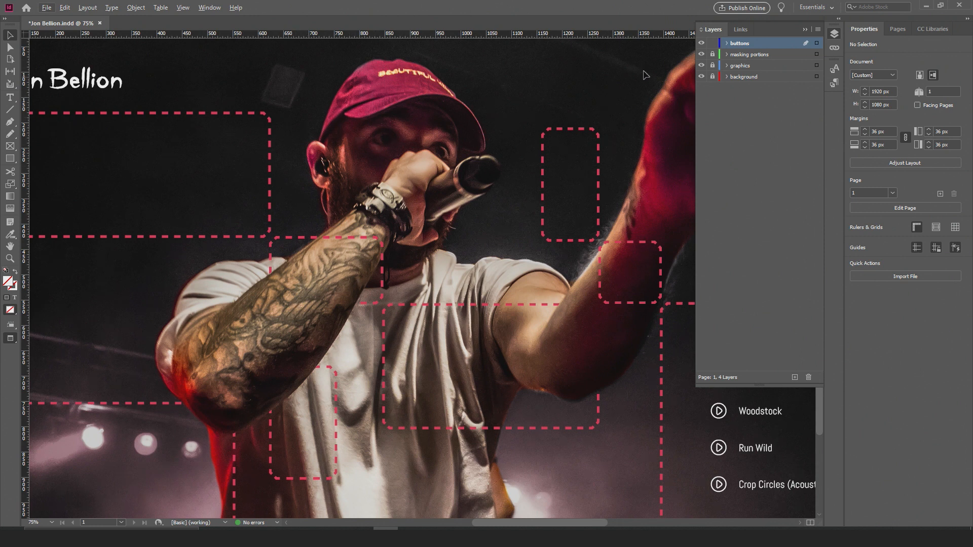
{"action": "left_click", "coordinate": [702, 55]}
Toggle the graphics layer's visibility to examine which page elements it holds
{"action": "left_click", "coordinate": [701, 66]}
{"action": "left_click", "coordinate": [701, 66]}
{"action": "left_click", "coordinate": [701, 66]}
{"action": "scroll", "coordinate": [443, 246], "scroll_direction": "down", "scroll_amount": 2}
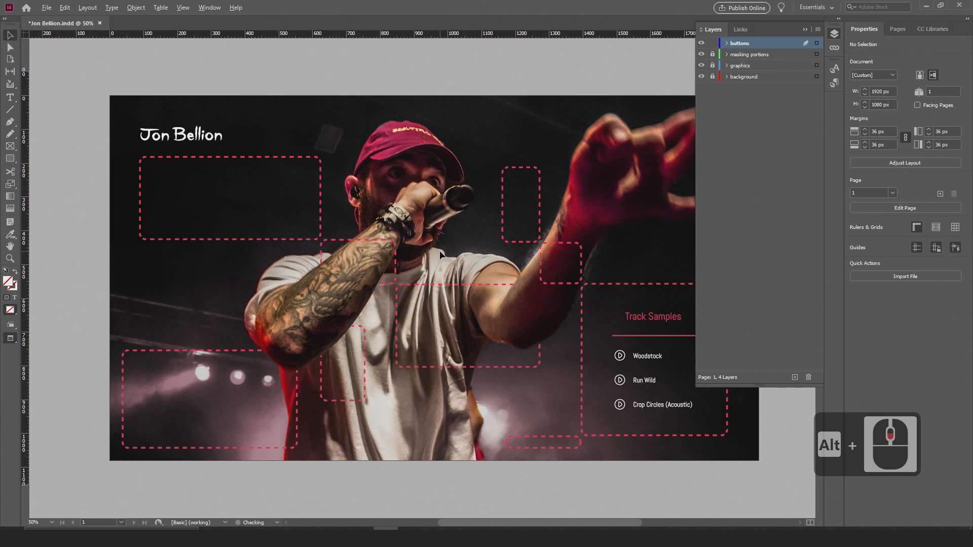
{"action": "left_click", "coordinate": [701, 65]}
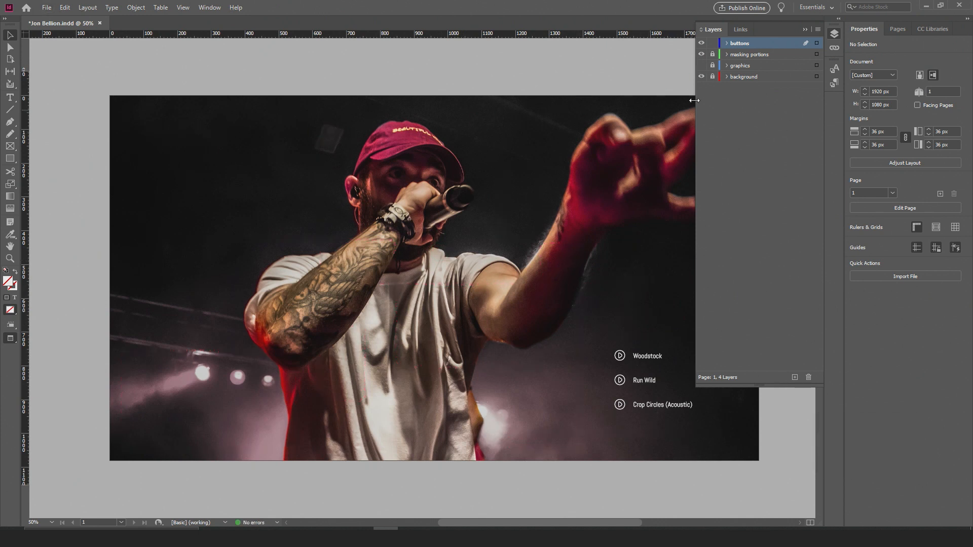
{"action": "left_click", "coordinate": [701, 66]}
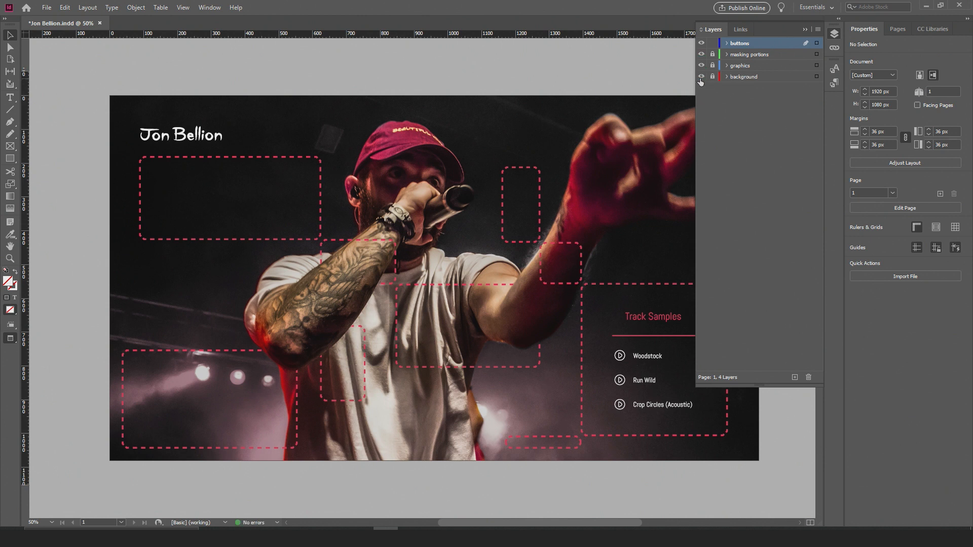
Hide the background layer to examine the masking pieces and graphics on their own, and show it again
{"action": "left_click", "coordinate": [702, 77]}
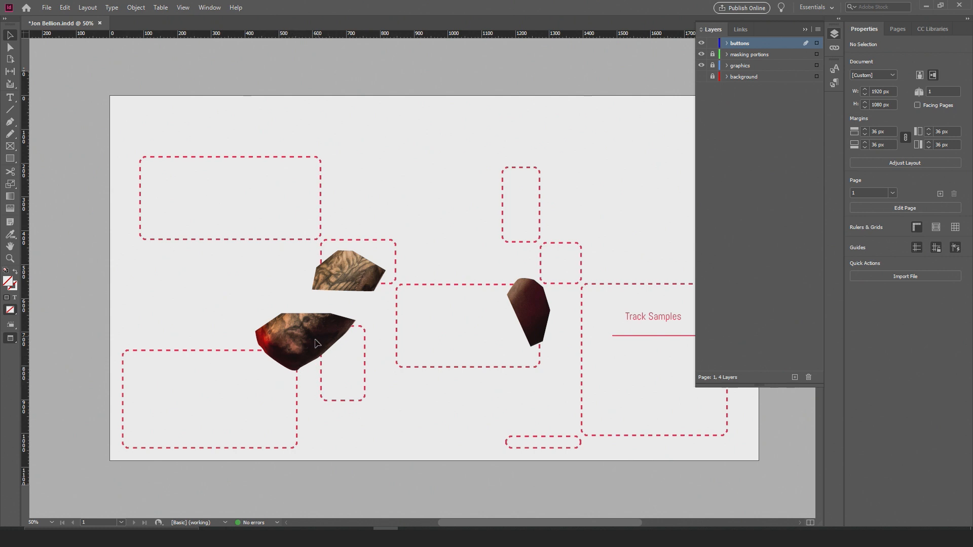
{"action": "left_click", "coordinate": [702, 77]}
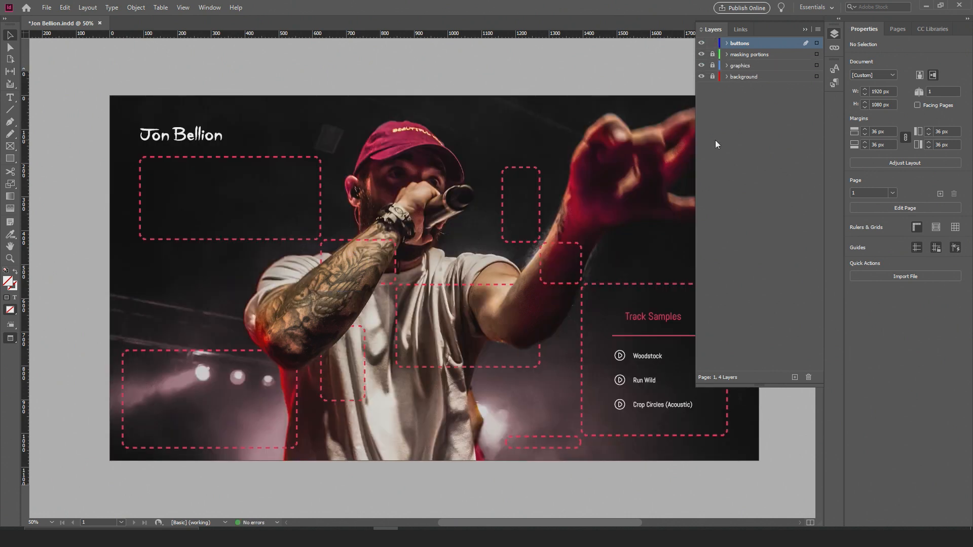
{"action": "scroll", "coordinate": [675, 191], "scroll_direction": "right", "scroll_amount": 3}
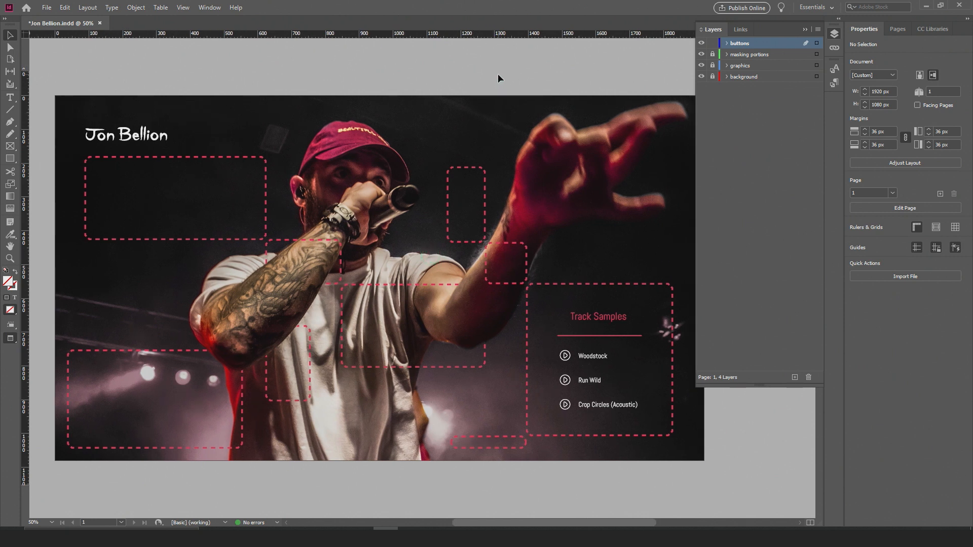
Return to the normal view with frame edges and select the play icon beside Woodstock
{"action": "key", "text": "w"}
{"action": "scroll", "coordinate": [499, 304], "scroll_direction": "right", "scroll_amount": 4}
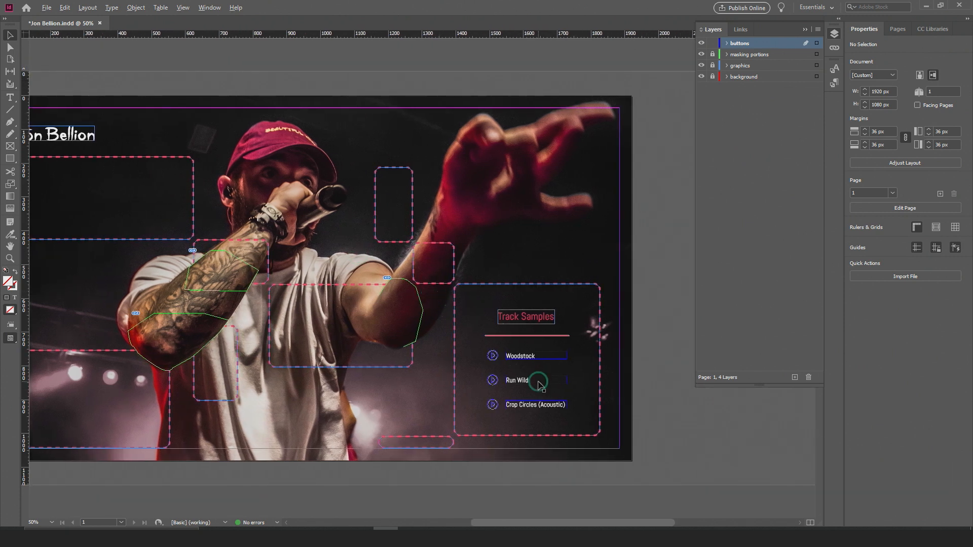
{"action": "scroll", "coordinate": [538, 384], "scroll_direction": "up", "scroll_amount": 2, "text": "alt"}
{"action": "scroll", "coordinate": [441, 332], "scroll_direction": "up", "scroll_amount": 1, "text": "alt"}
{"action": "left_click", "coordinate": [412, 262]}
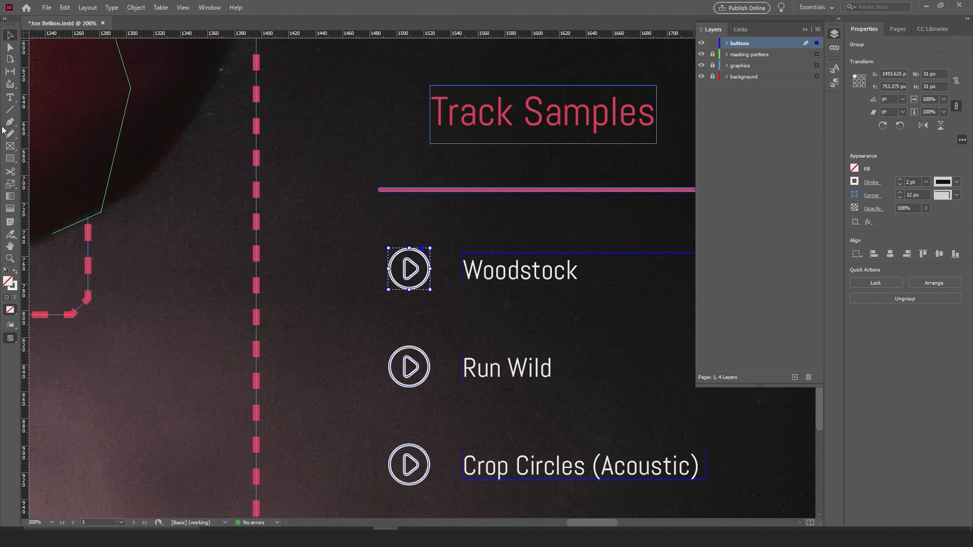
Look at the Polygon tool's size and side settings, cancel without drawing, and return to the Selection tool
{"action": "left_click_drag", "start_coordinate": [10, 158], "coordinate": [51, 175]}
{"action": "right_click", "coordinate": [12, 161]}
{"action": "left_click", "coordinate": [57, 190]}
{"action": "left_click", "coordinate": [187, 231]}
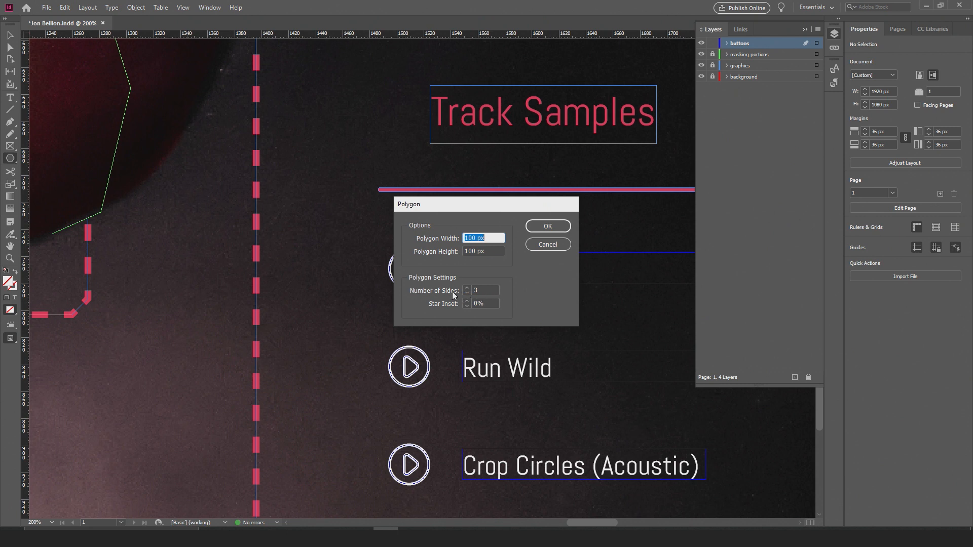
{"action": "left_click", "coordinate": [549, 246]}
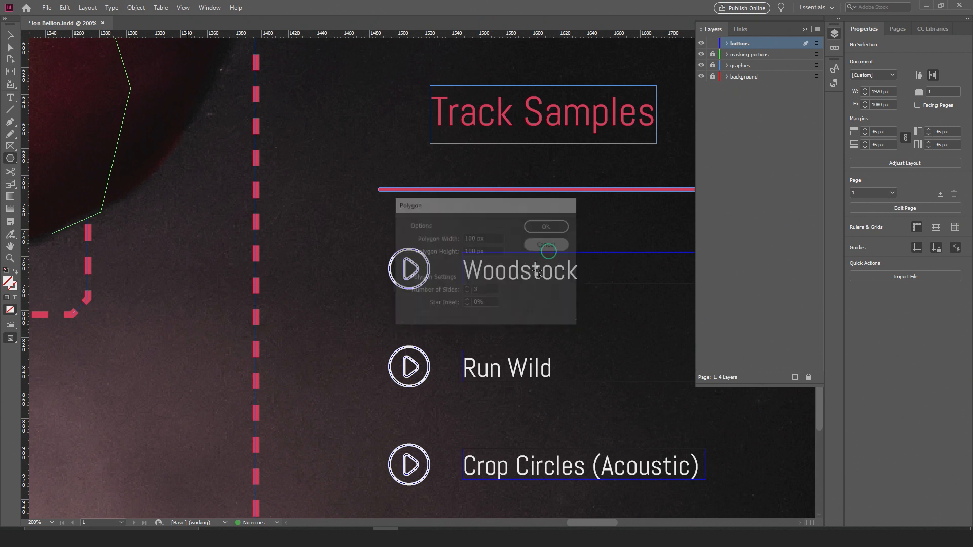
{"action": "left_click", "coordinate": [11, 37]}
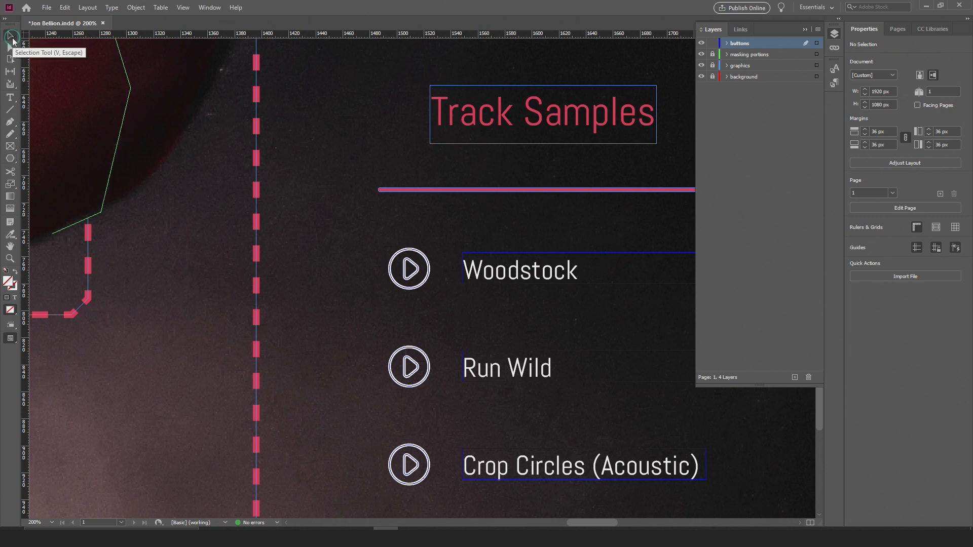
Examine the ellipse and polygon grouped in the Woodstock play icon and reselect the whole group
{"action": "left_click", "coordinate": [416, 275]}
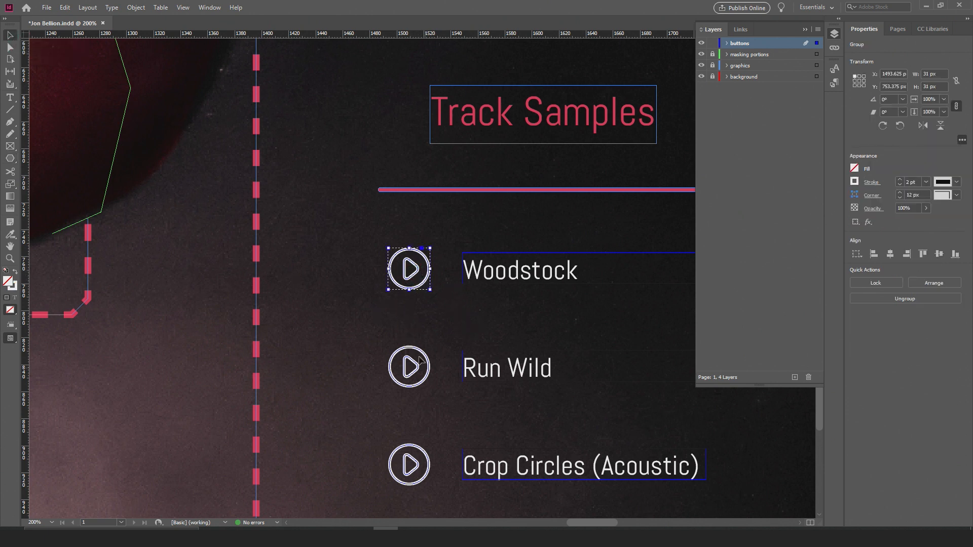
{"action": "double_click", "coordinate": [408, 271]}
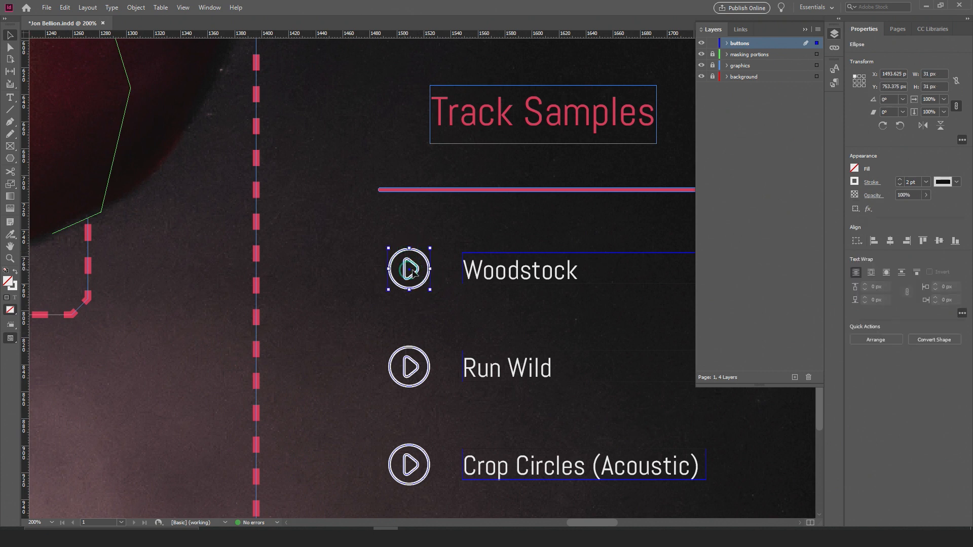
{"action": "left_click", "coordinate": [411, 229]}
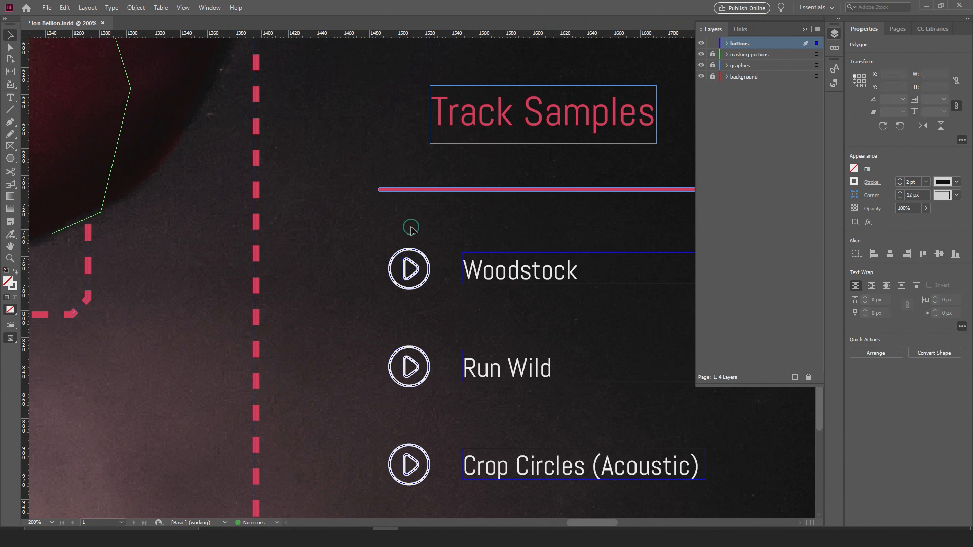
{"action": "left_click", "coordinate": [420, 252]}
{"action": "left_click_drag", "start_coordinate": [440, 323], "coordinate": [418, 221]}
{"action": "left_click_drag", "start_coordinate": [416, 271], "coordinate": [402, 252]}
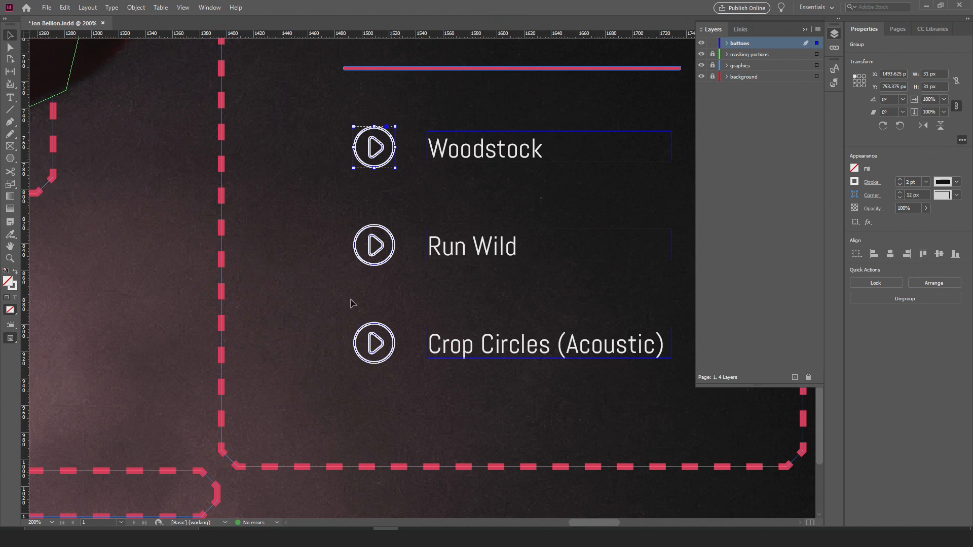
Collapse the layer list and switch the workspace to Interactive for PDF
{"action": "left_click", "coordinate": [805, 29]}
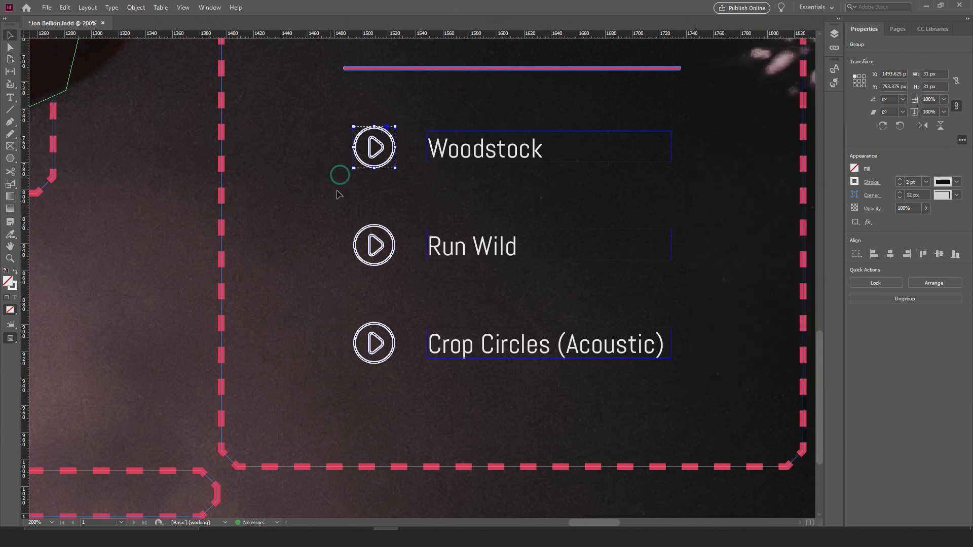
{"action": "left_click_drag", "start_coordinate": [318, 172], "coordinate": [351, 219]}
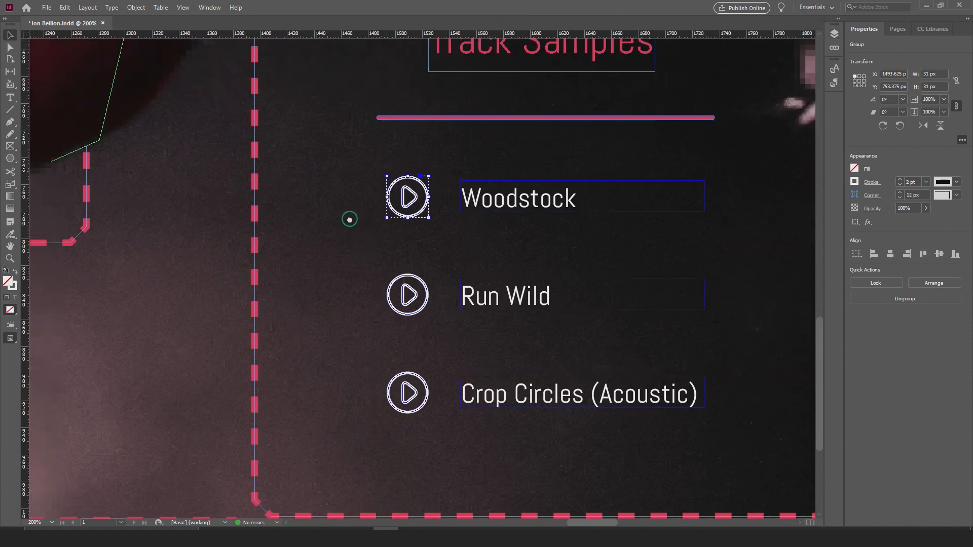
{"action": "left_click", "coordinate": [819, 8]}
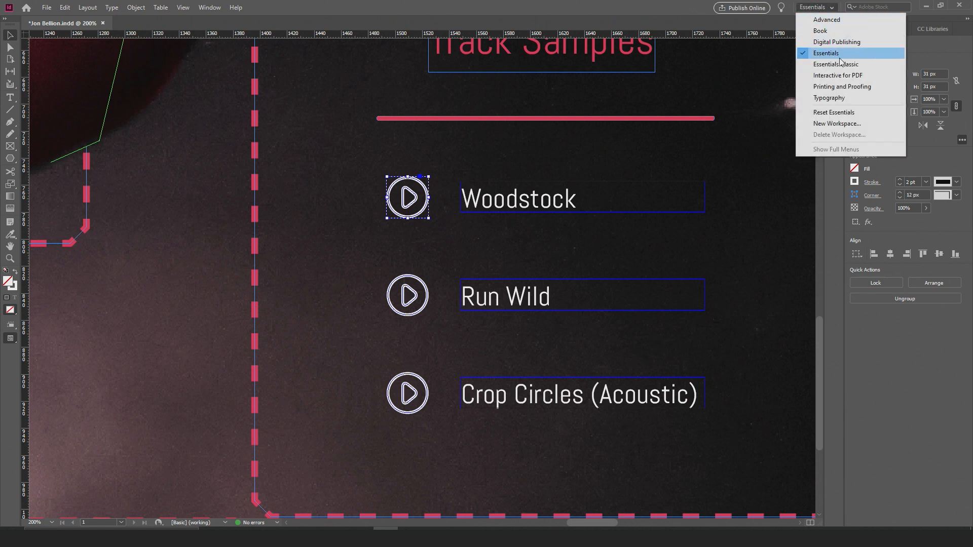
{"action": "left_click", "coordinate": [817, 96]}
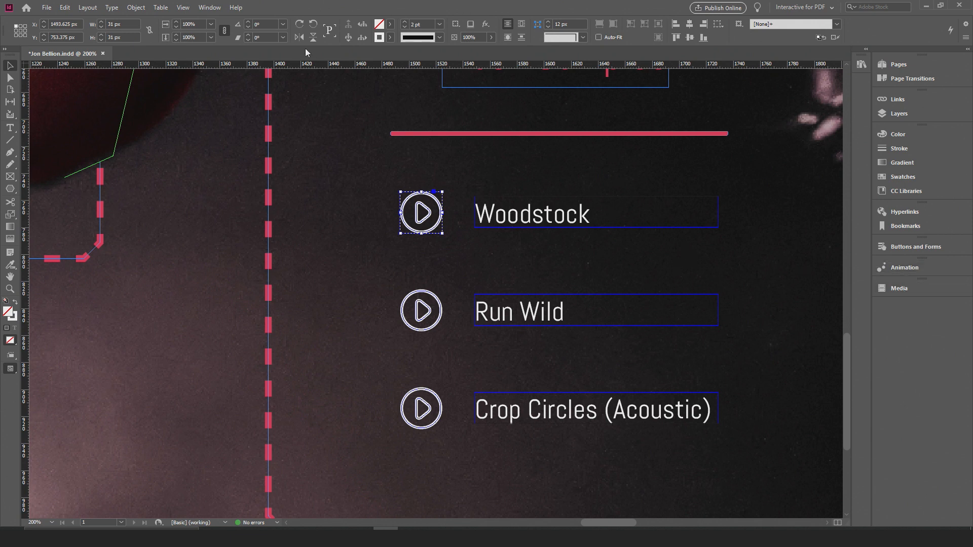
Show the Media options among the interactive features and collapse them again
{"action": "left_click", "coordinate": [213, 8]}
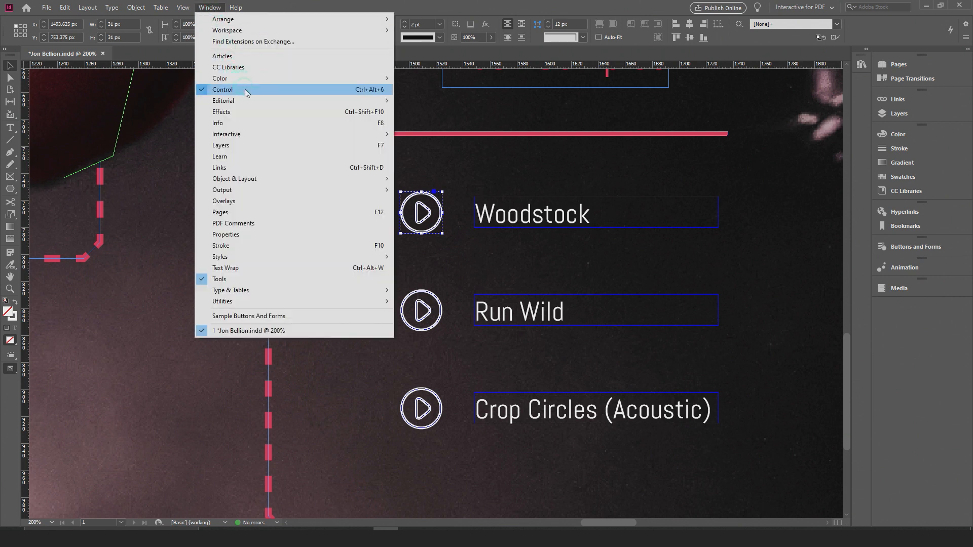
{"action": "mouse_move", "coordinate": [263, 134]}
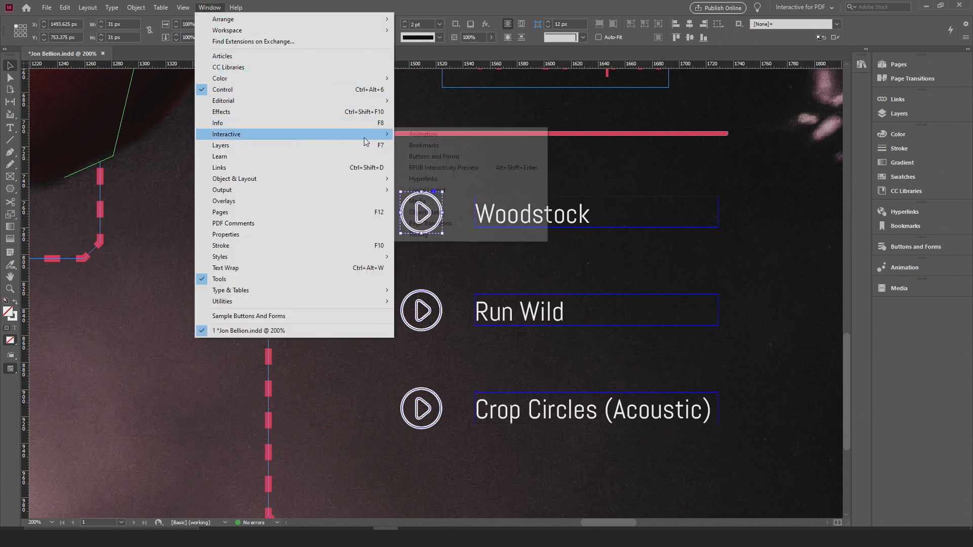
{"action": "left_click", "coordinate": [426, 202]}
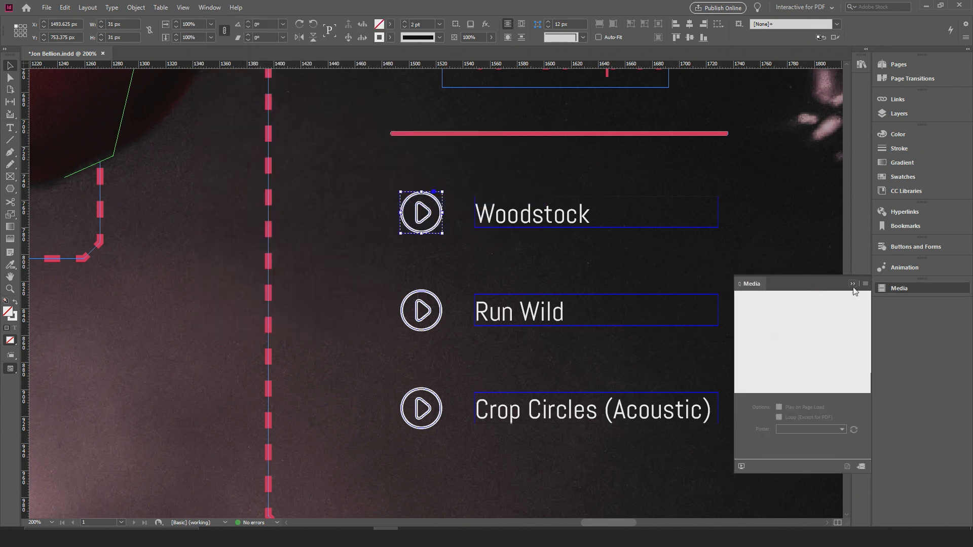
{"action": "left_click", "coordinate": [894, 349]}
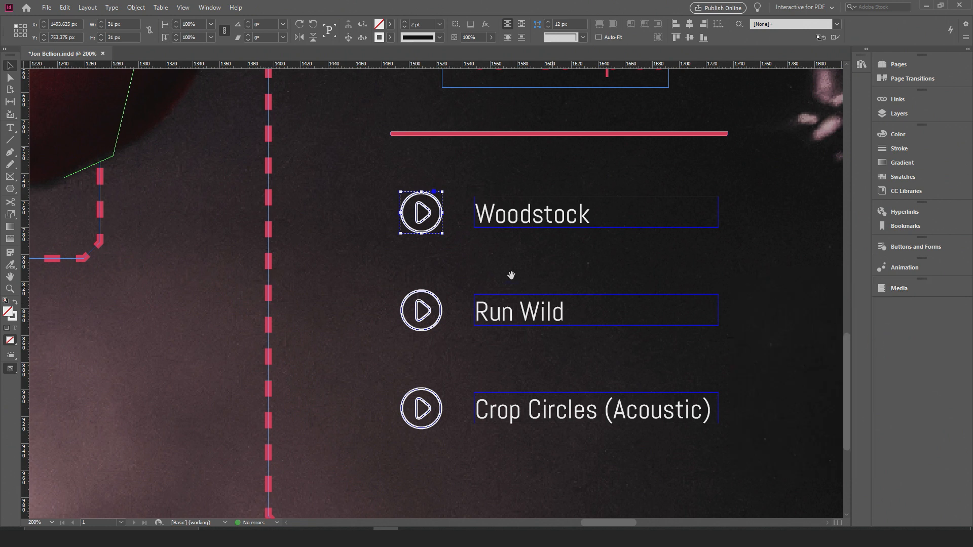
Select the play icon beside Run Wild and show the Buttons and Forms settings
{"action": "left_click_drag", "start_coordinate": [511, 276], "coordinate": [520, 283]}
{"action": "left_click", "coordinate": [442, 300]}
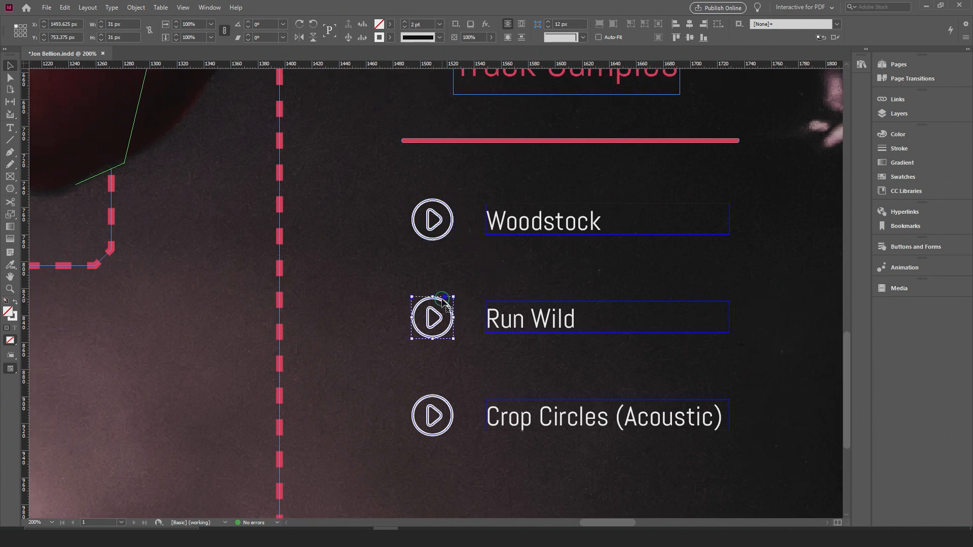
{"action": "left_click", "coordinate": [911, 251]}
{"action": "left_click", "coordinate": [779, 260]}
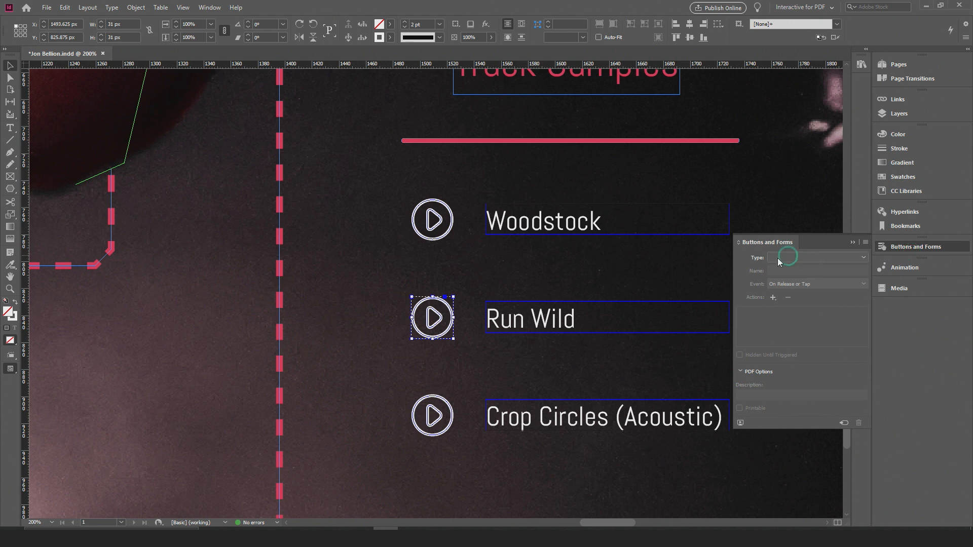
Delete the play icon group beside Run Wild
{"action": "left_click", "coordinate": [452, 223]}
{"action": "left_click", "coordinate": [458, 314]}
{"action": "left_click", "coordinate": [454, 416]}
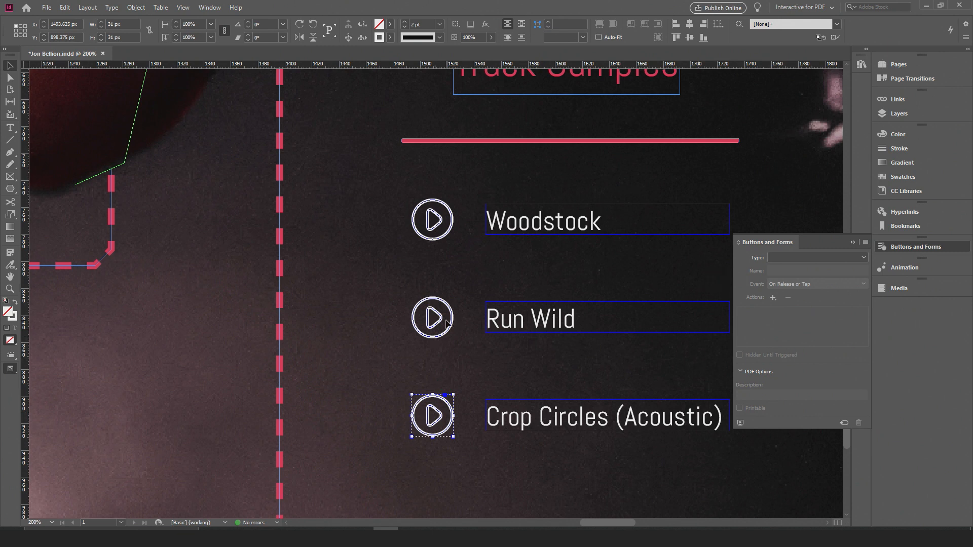
{"action": "left_click", "coordinate": [451, 235]}
{"action": "left_click", "coordinate": [448, 308]}
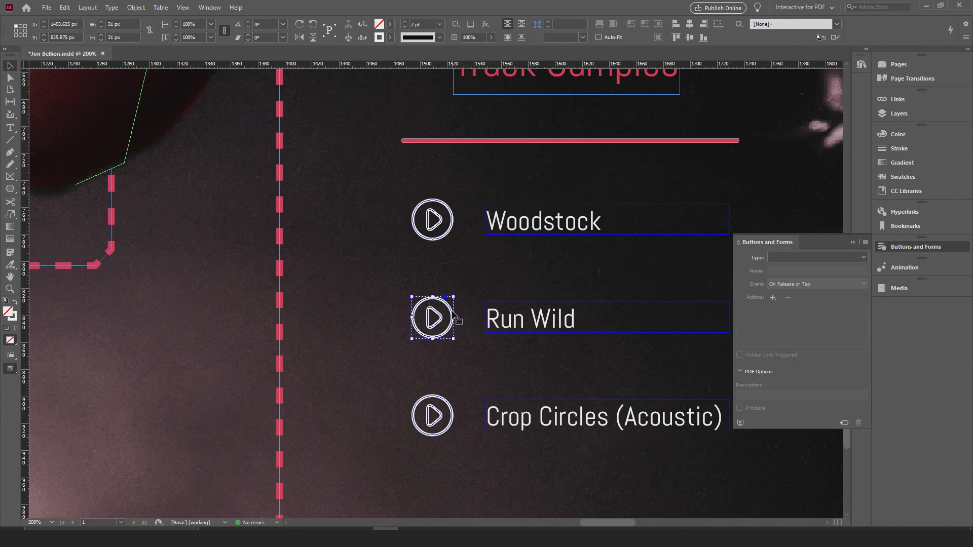
{"action": "key", "text": "Delete"}
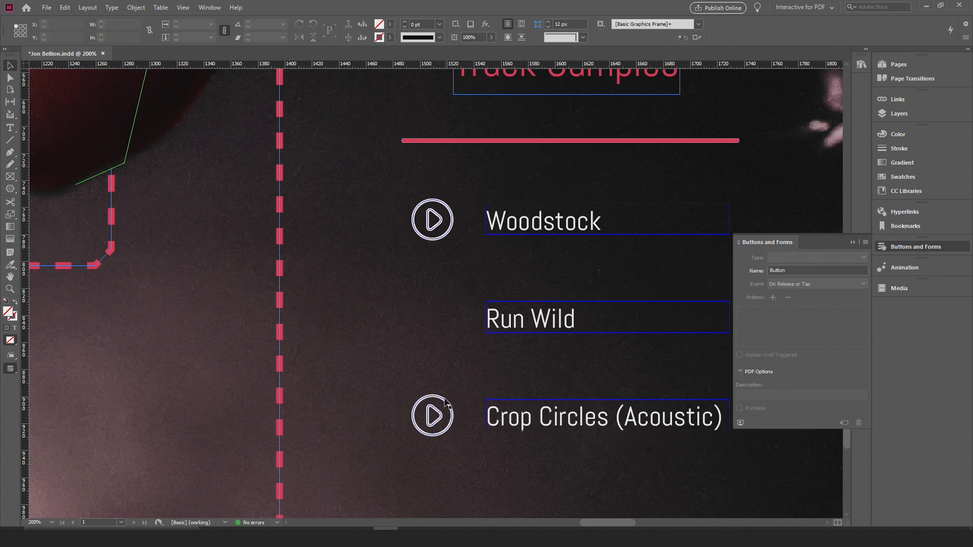
Delete the play icon beside Crop Circles (Acoustic)
{"action": "left_click", "coordinate": [445, 400]}
{"action": "key", "text": "Delete"}
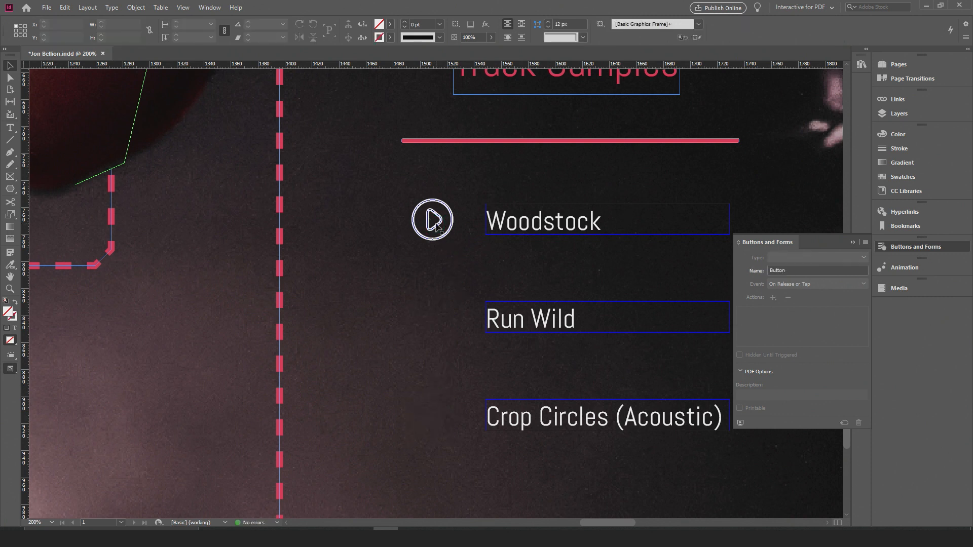
Convert the play icon beside Woodstock into a button named Play woodstock with the On Click event
{"action": "left_click", "coordinate": [437, 223]}
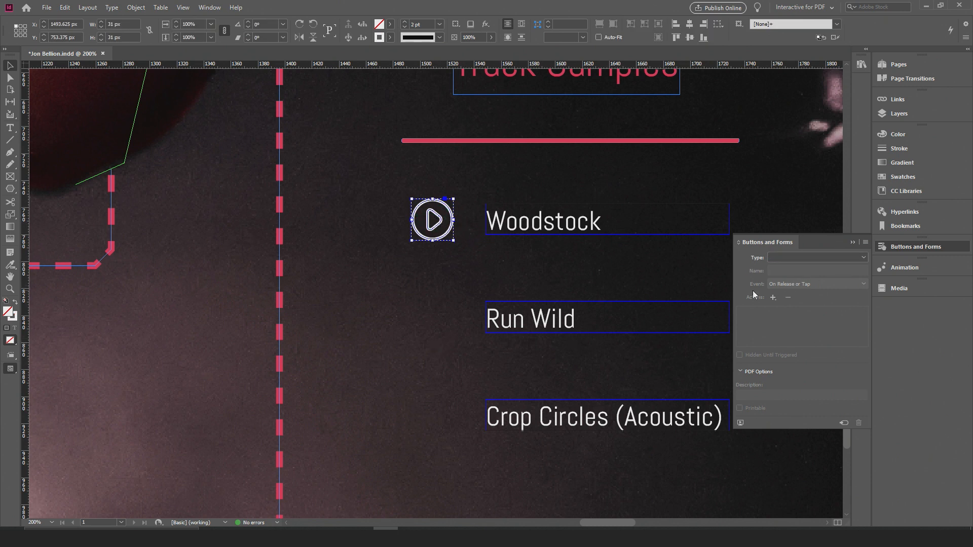
{"action": "left_click", "coordinate": [781, 257]}
{"action": "left_click", "coordinate": [786, 268]}
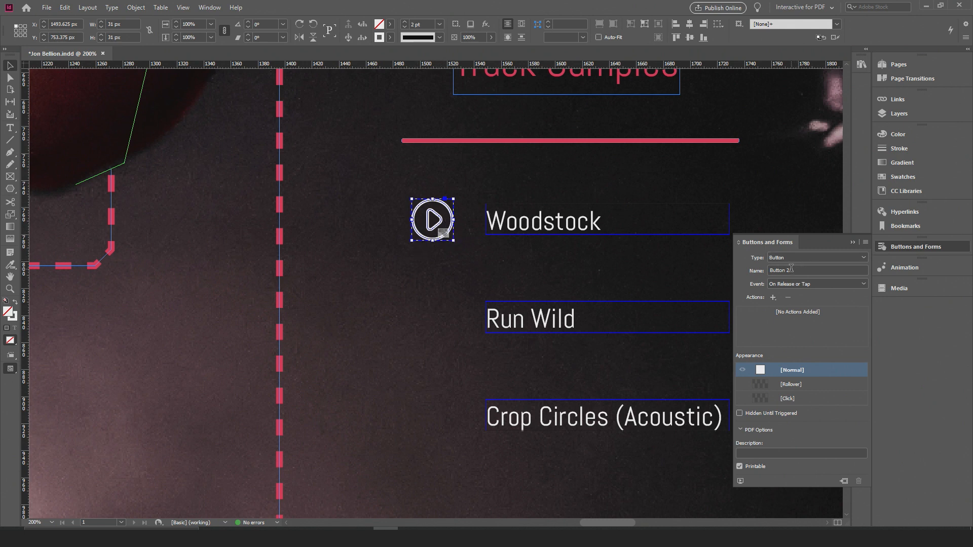
{"action": "left_click", "coordinate": [771, 270]}
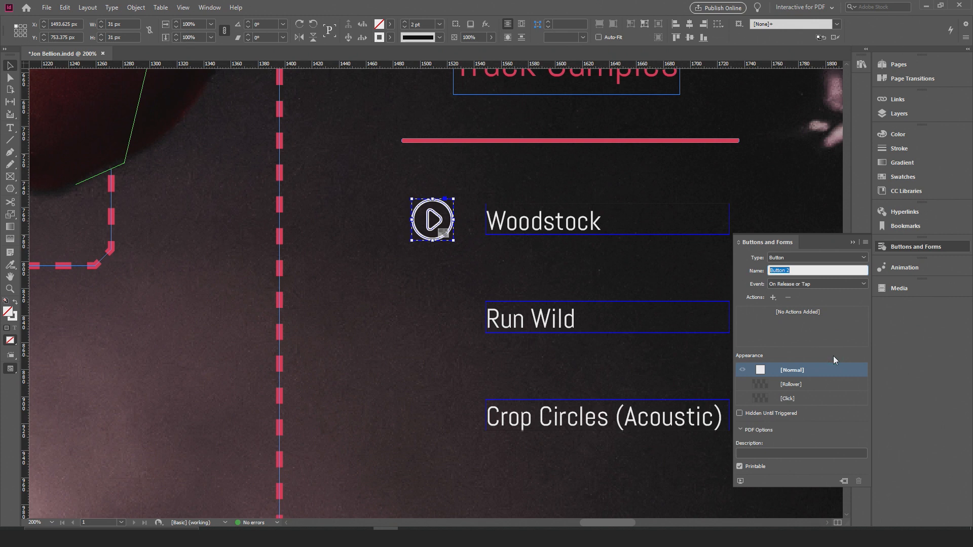
{"action": "type", "text": "Play woodstock"}
{"action": "left_click", "coordinate": [811, 284]}
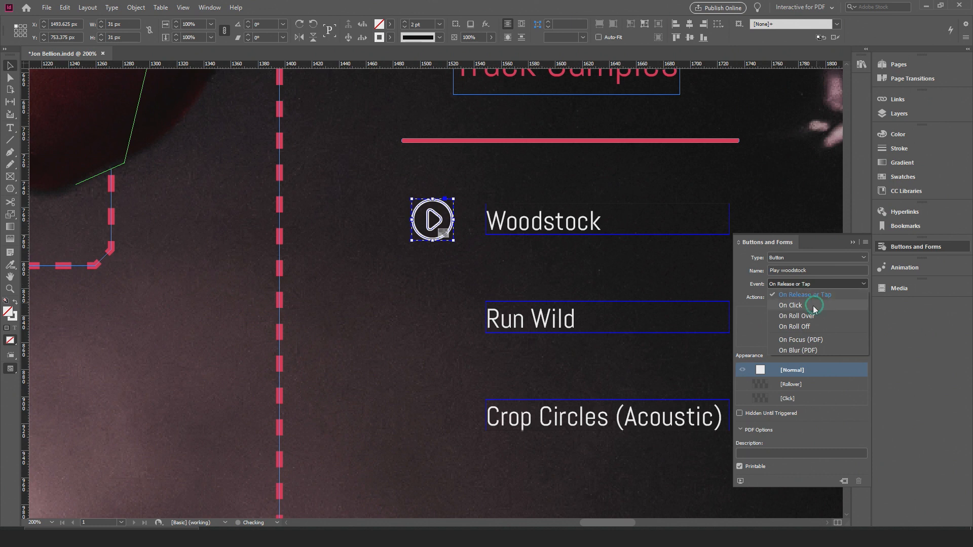
{"action": "left_click", "coordinate": [811, 307]}
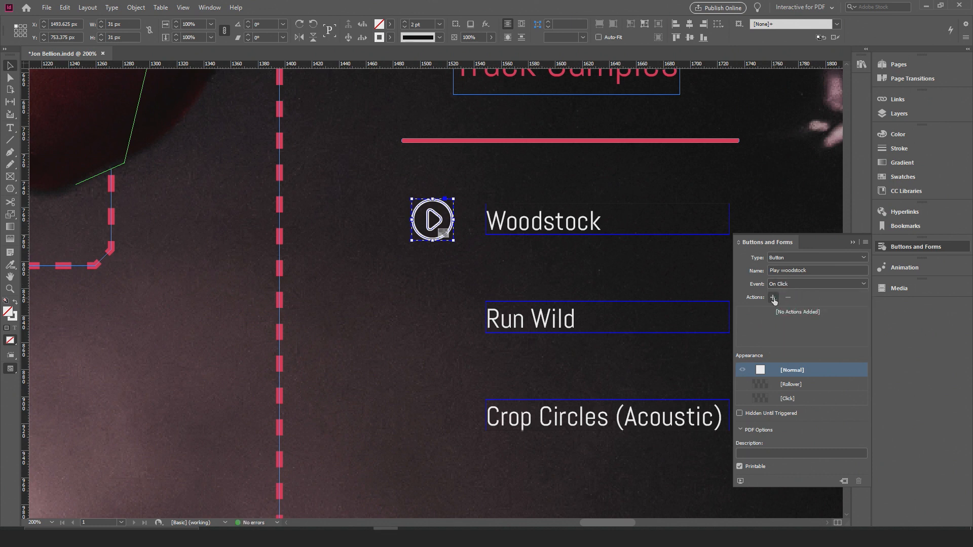
Enable the Rollover appearance of the Play woodstock button and make it the active state
{"action": "left_click", "coordinate": [783, 386]}
{"action": "left_click", "coordinate": [785, 371]}
{"action": "left_click", "coordinate": [792, 385]}
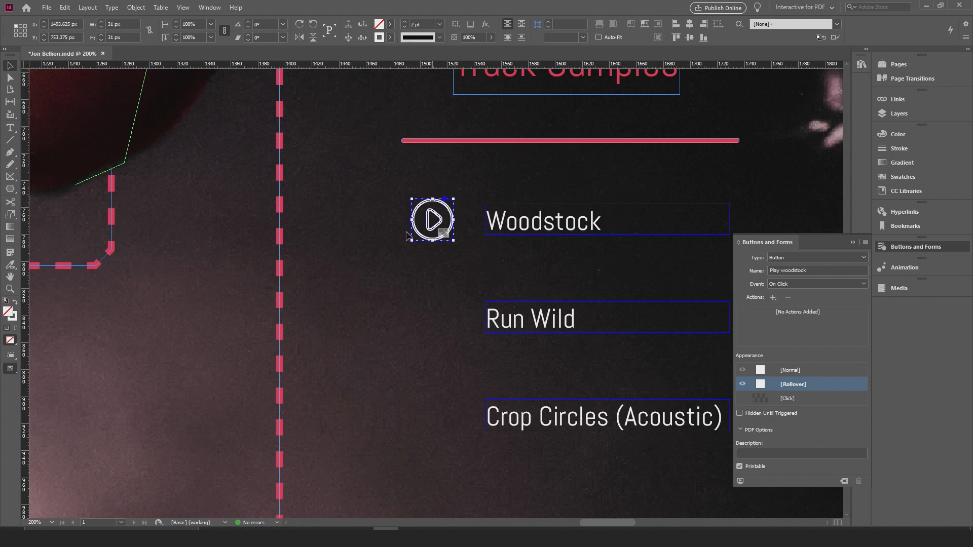
Fill the outer circle of the Woodstock icon's Rollover appearance with the R=230 G=53 B=87 swatch
{"action": "double_click", "coordinate": [440, 220]}
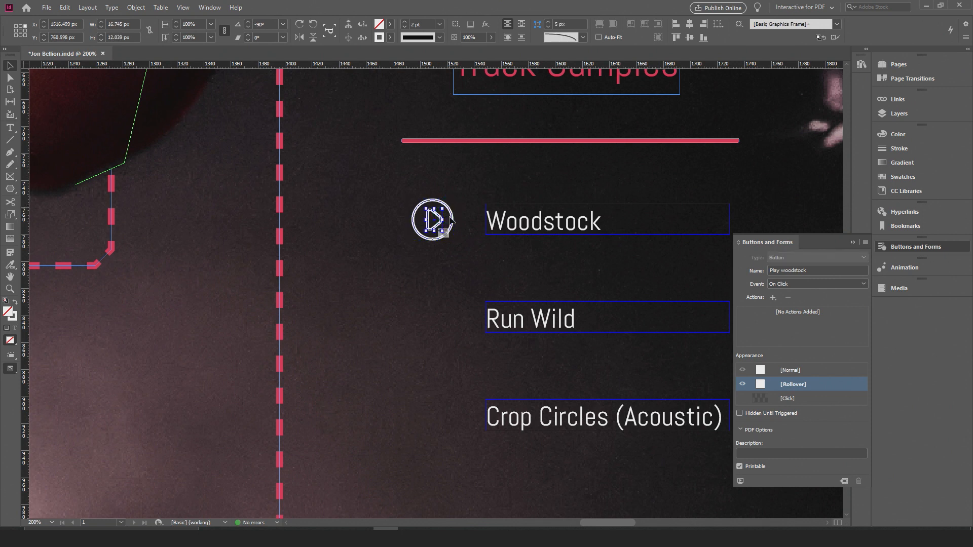
{"action": "left_click", "coordinate": [454, 226]}
{"action": "left_click", "coordinate": [930, 134]}
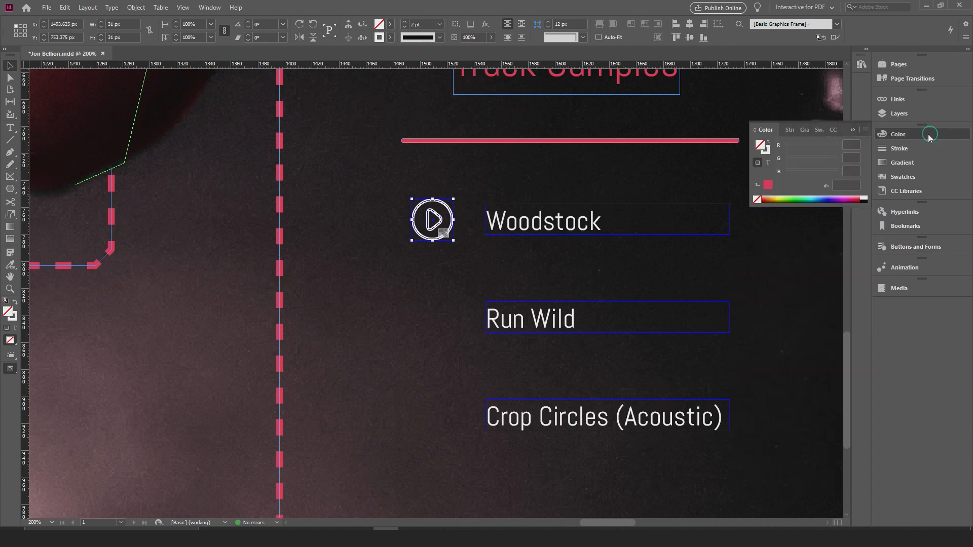
{"action": "left_click", "coordinate": [818, 130]}
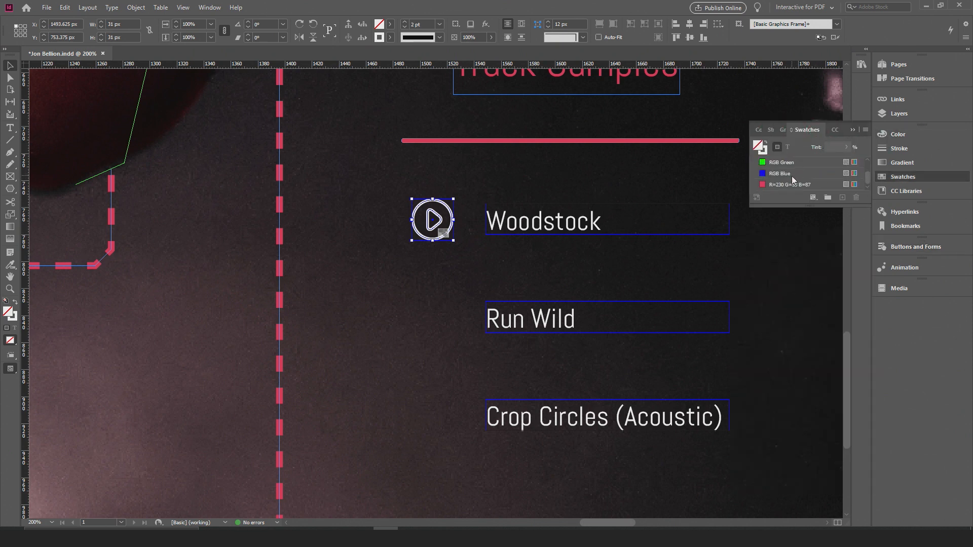
{"action": "left_click", "coordinate": [790, 185]}
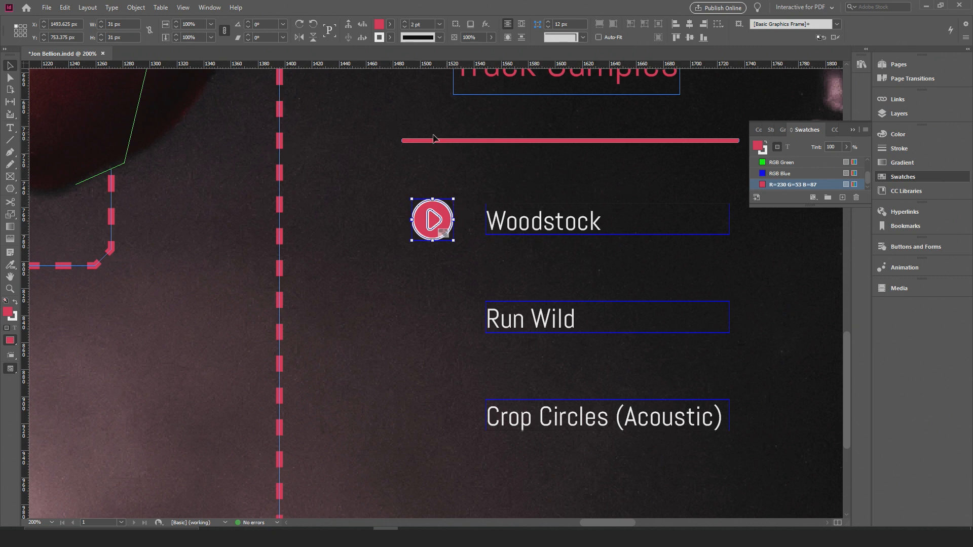
Preview the Track Samples area without frame edges and guides, and return to the normal view
{"action": "scroll", "coordinate": [501, 109], "scroll_direction": "up", "scroll_amount": 3}
{"action": "scroll", "coordinate": [494, 158], "scroll_direction": "down", "scroll_amount": 1}
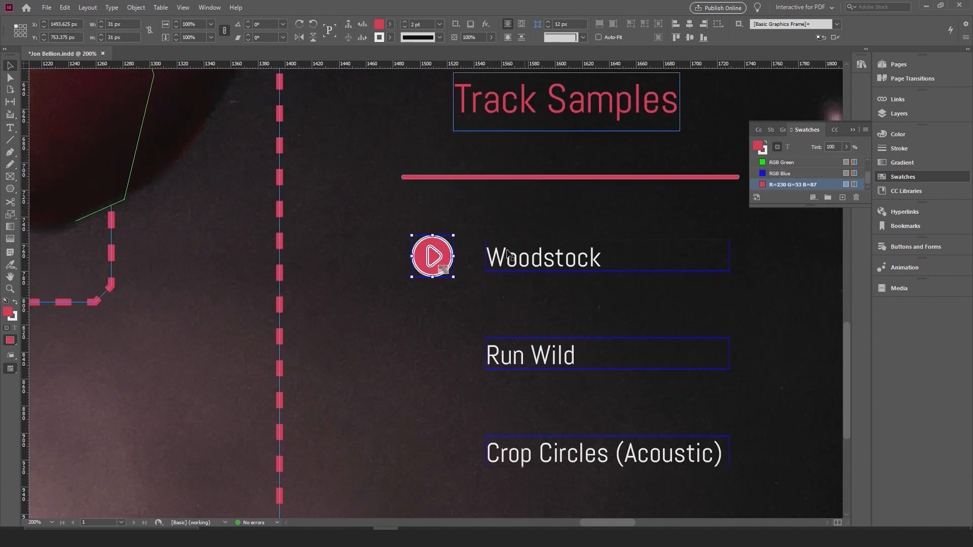
{"action": "left_click", "coordinate": [475, 234]}
{"action": "scroll", "coordinate": [485, 296], "scroll_direction": "down", "scroll_amount": 2, "text": "alt"}
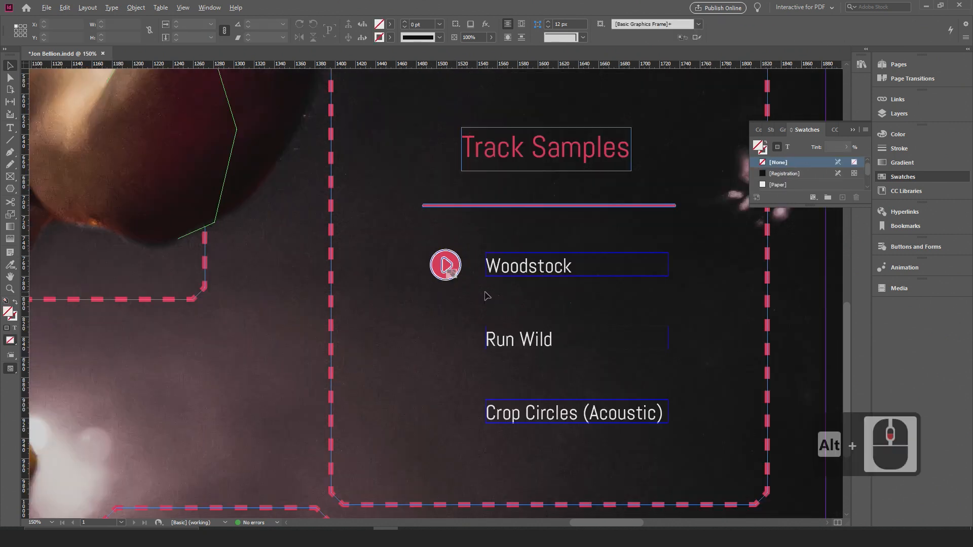
{"action": "scroll", "coordinate": [488, 293], "scroll_direction": "down", "scroll_amount": 1, "text": "alt"}
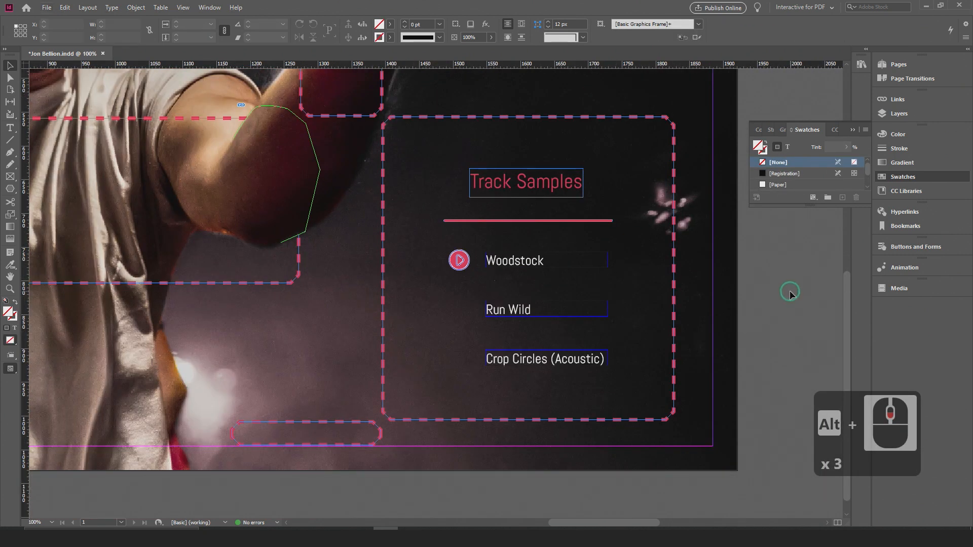
{"action": "key", "text": "w"}
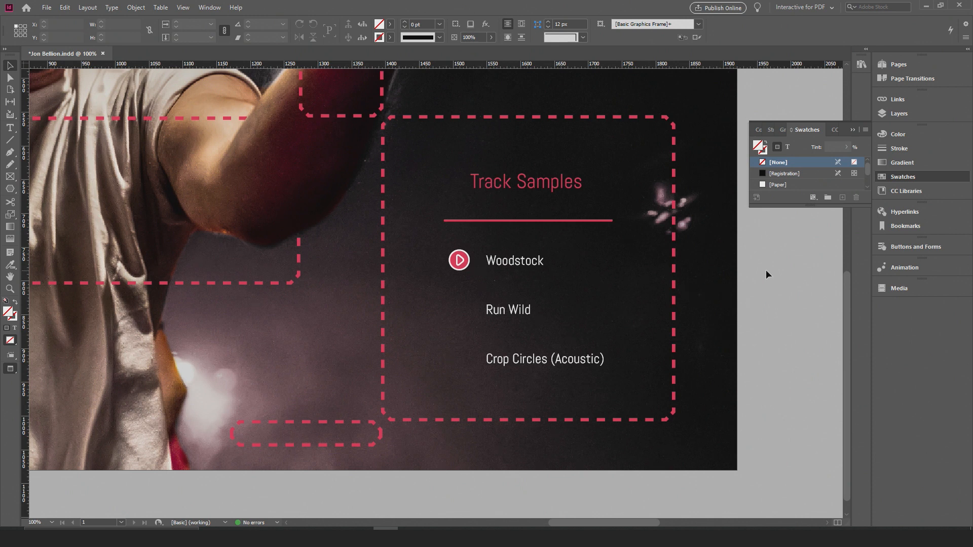
{"action": "key", "text": "w"}
{"action": "scroll", "coordinate": [460, 260], "scroll_direction": "up", "scroll_amount": 3, "text": "alt"}
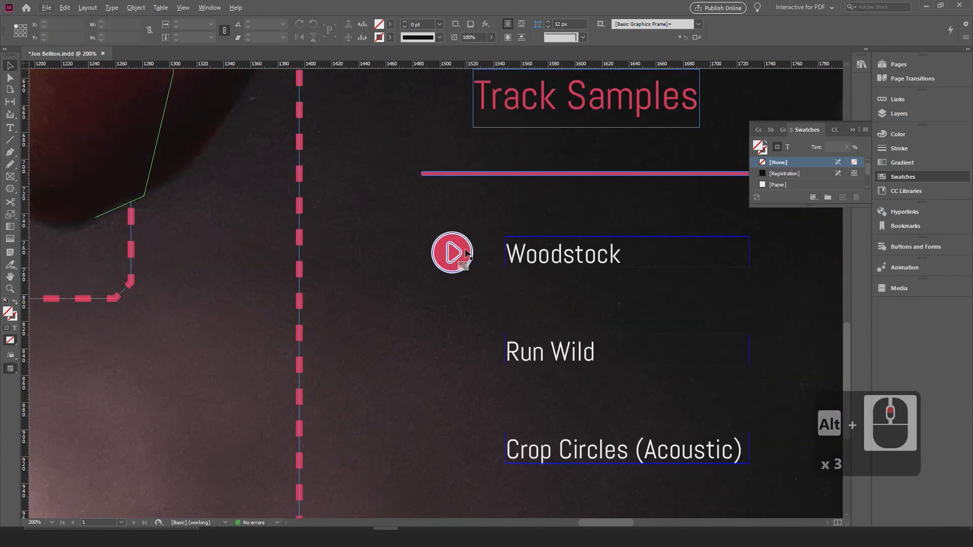
Remove the fill from the Woodstock icon's Rollover appearance and colour its stroke with the R=230 G=53 B=87 swatch
{"action": "left_click", "coordinate": [466, 254]}
{"action": "left_click", "coordinate": [767, 163]}
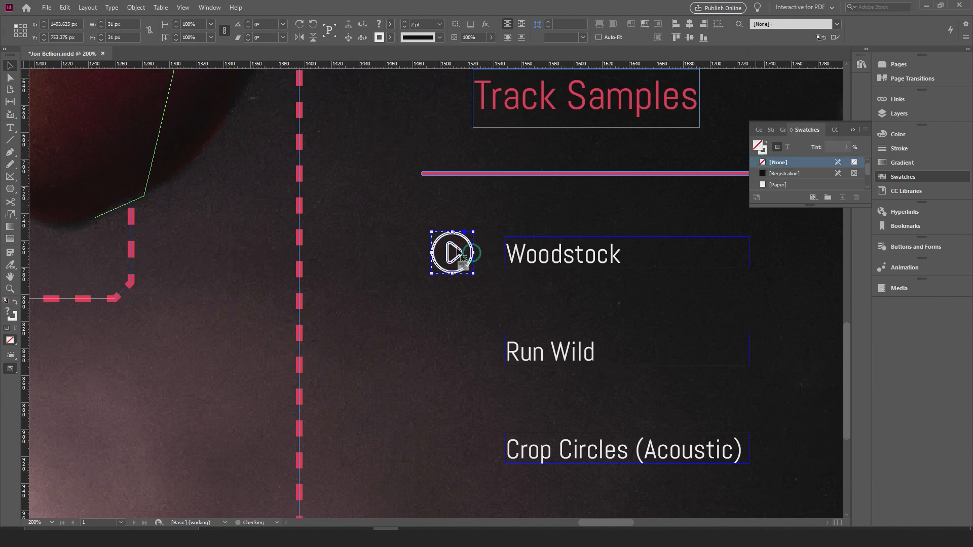
{"action": "left_click", "coordinate": [897, 149]}
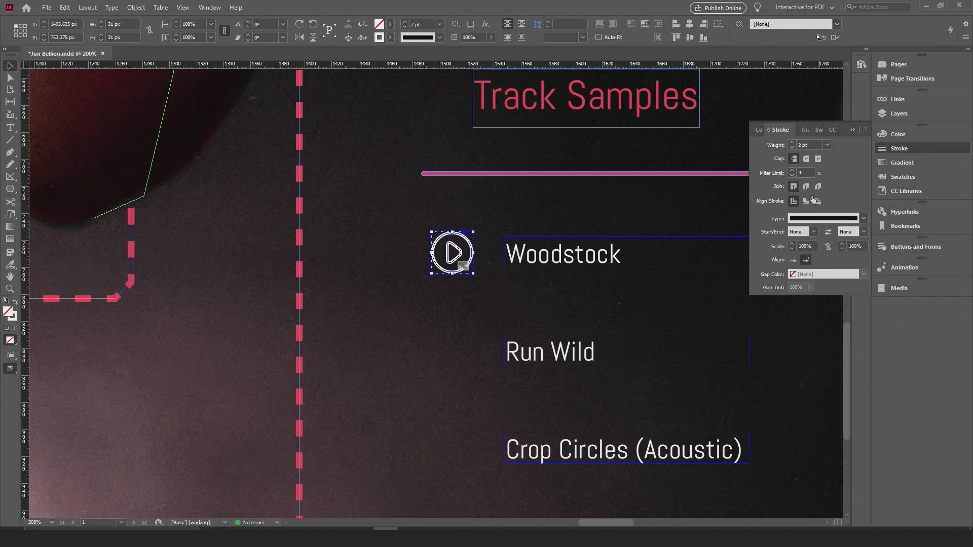
{"action": "left_click", "coordinate": [935, 133]}
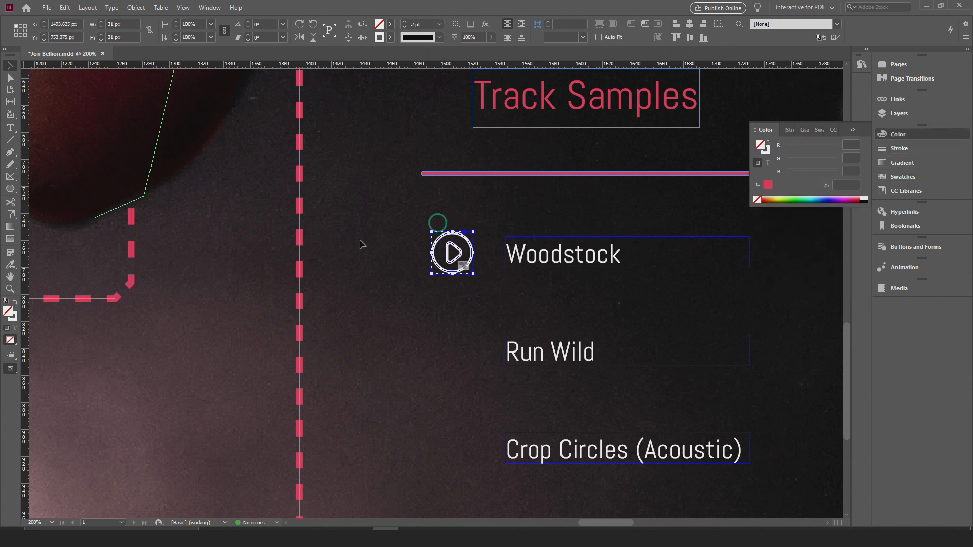
{"action": "left_click", "coordinate": [16, 319]}
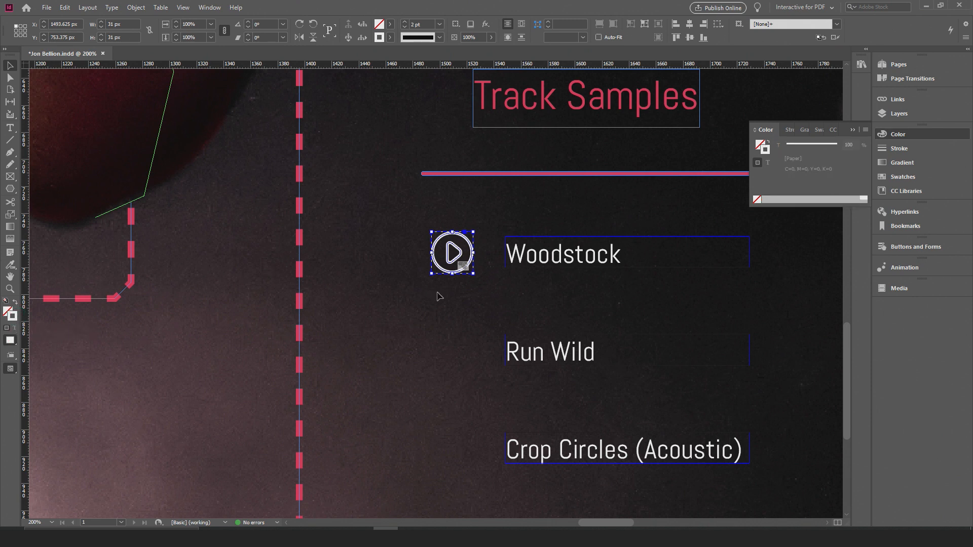
{"action": "left_click", "coordinate": [819, 130]}
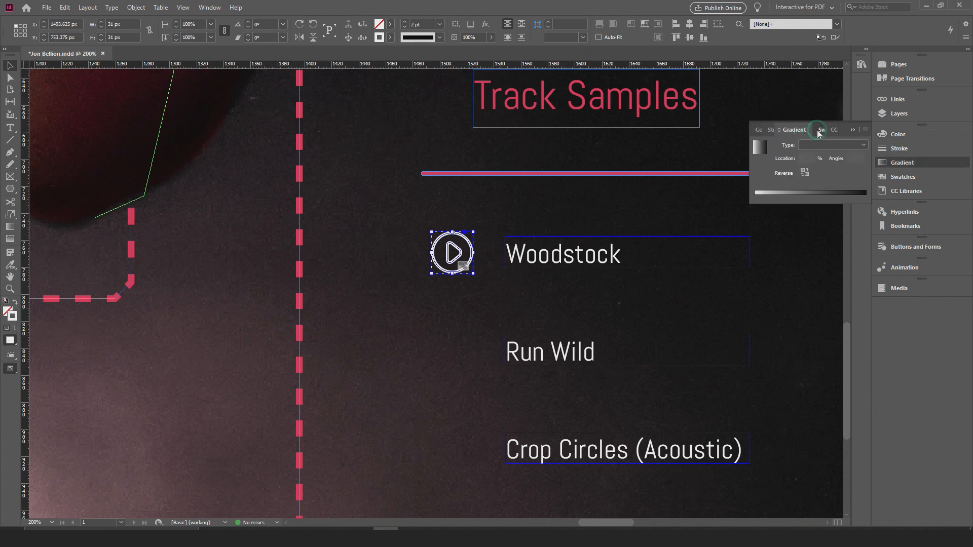
{"action": "left_click", "coordinate": [793, 185]}
{"action": "scroll", "coordinate": [793, 185], "scroll_direction": "down", "scroll_amount": 5}
{"action": "left_click", "coordinate": [780, 186]}
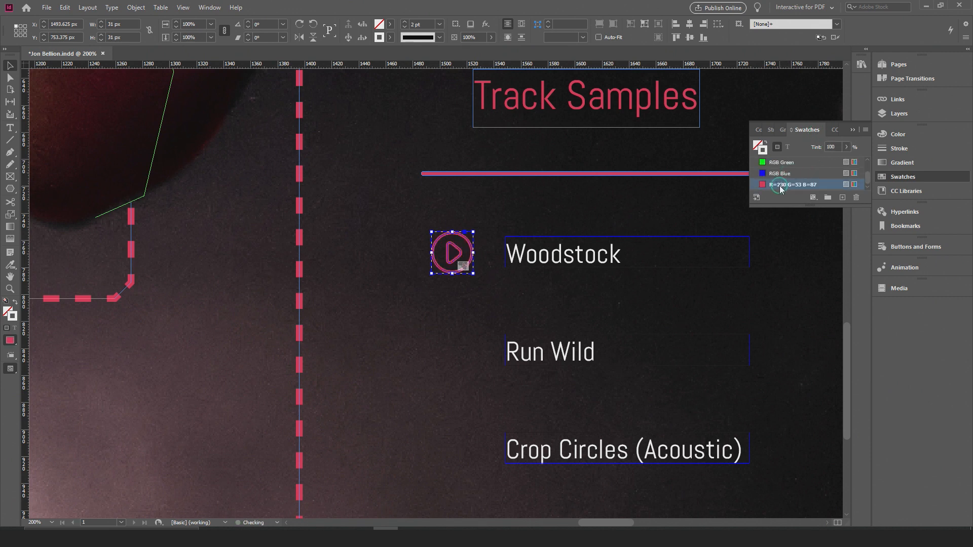
{"action": "left_click", "coordinate": [858, 124]}
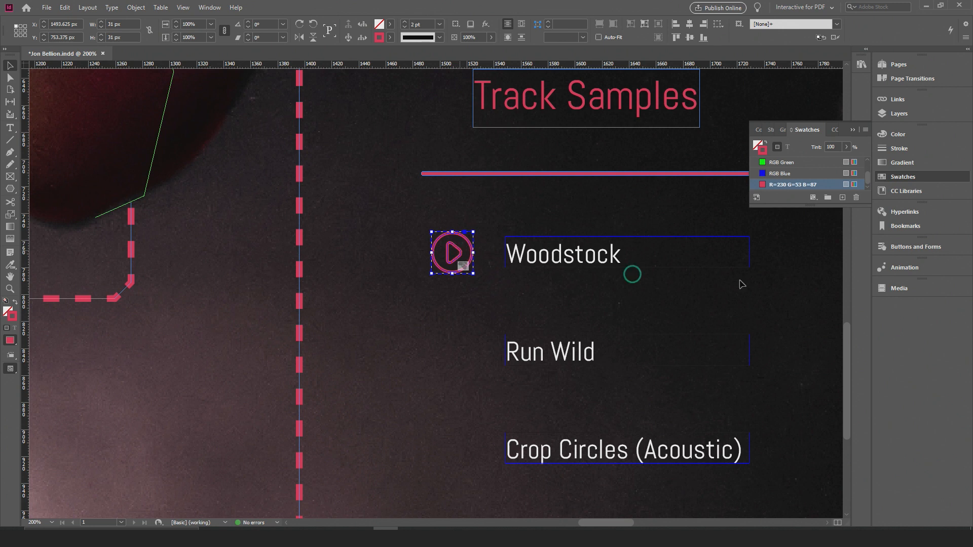
Compare the Normal and Rollover appearances of the Play woodstock button
{"action": "left_click", "coordinate": [907, 247]}
{"action": "left_click", "coordinate": [788, 385]}
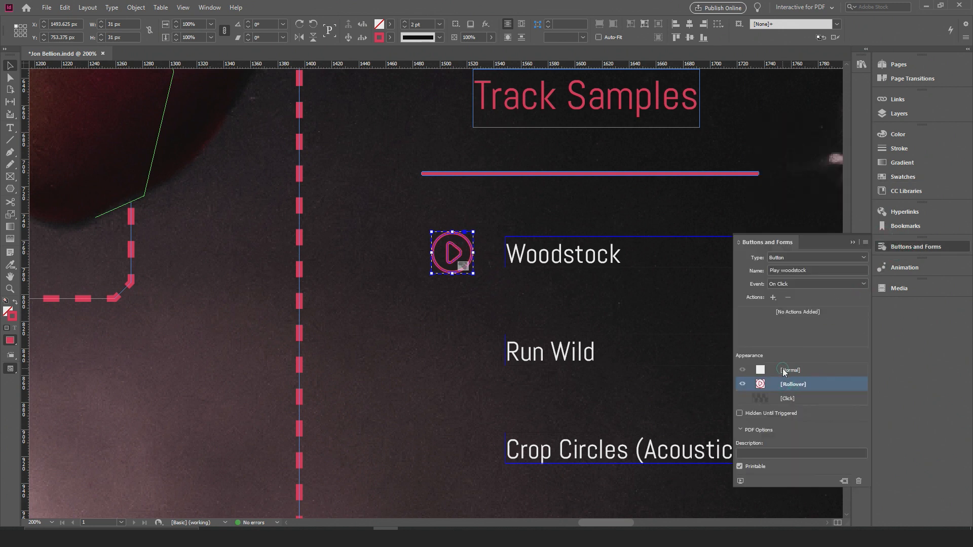
{"action": "left_click", "coordinate": [783, 369]}
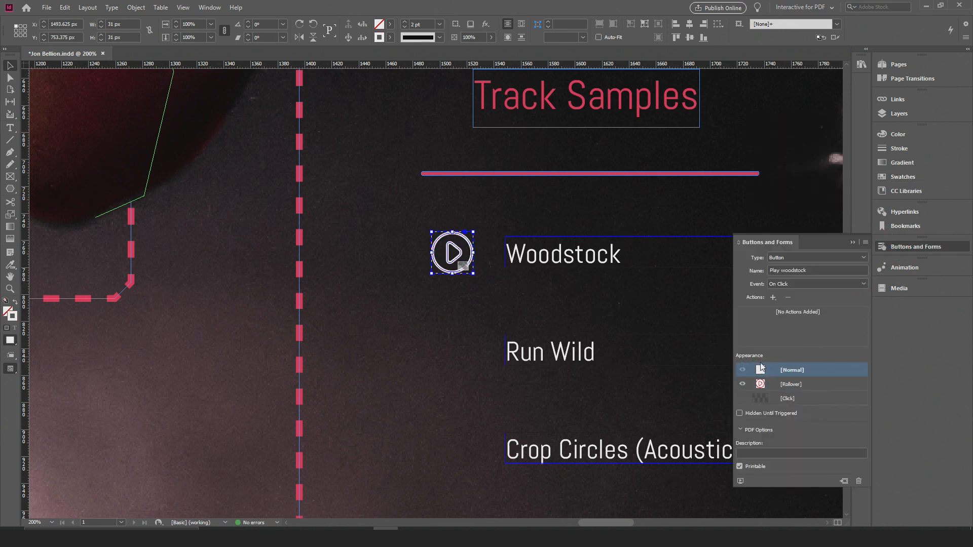
{"action": "left_click", "coordinate": [793, 385]}
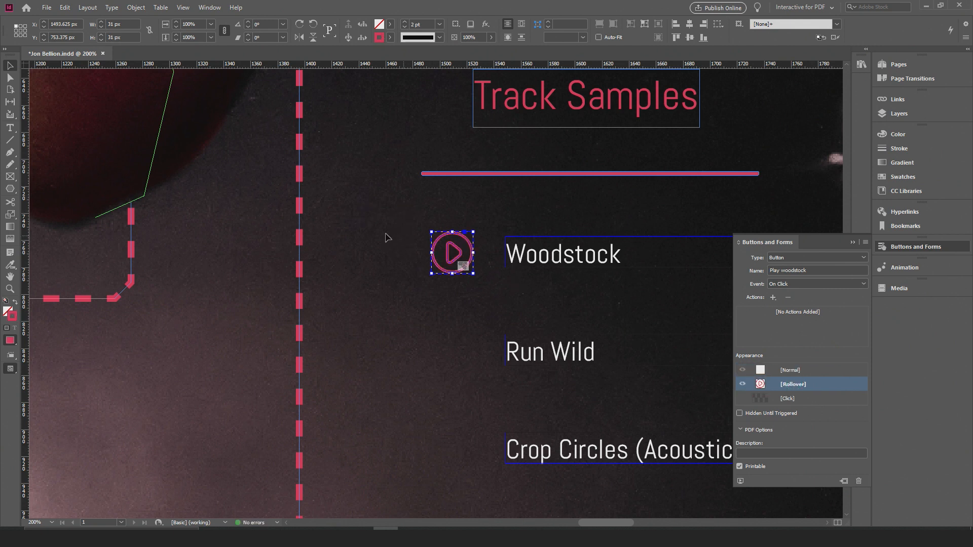
Enable the button's Click appearance and scale its circle and triangle down around the centre to about 27.4 px wide
{"action": "left_click", "coordinate": [789, 399]}
{"action": "scroll", "coordinate": [452, 266], "scroll_direction": "up", "scroll_amount": 2, "text": "alt"}
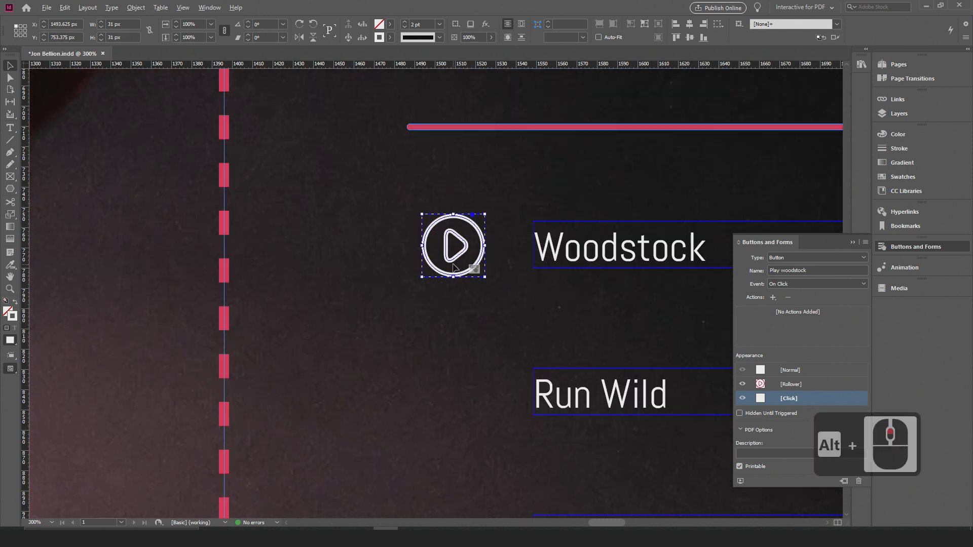
{"action": "double_click", "coordinate": [470, 246]}
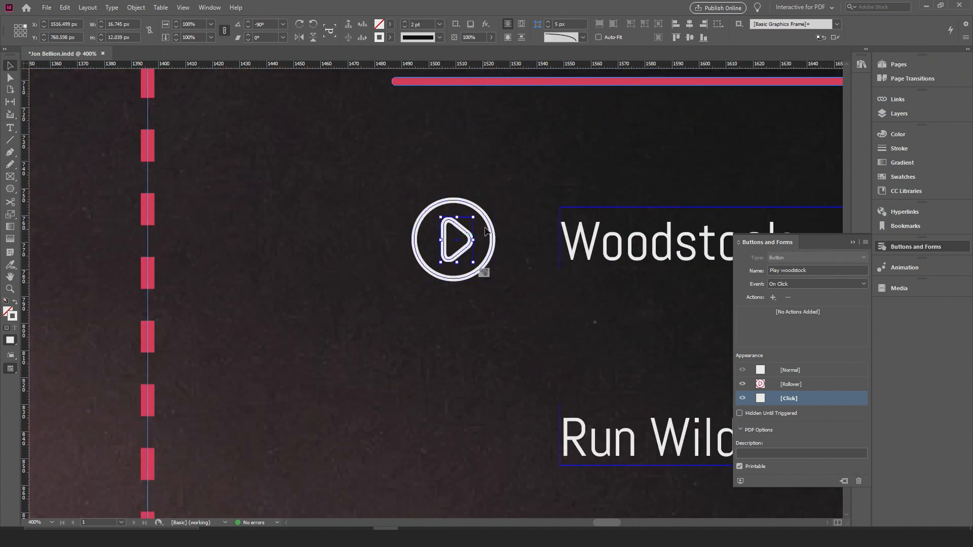
{"action": "left_click", "coordinate": [490, 227]}
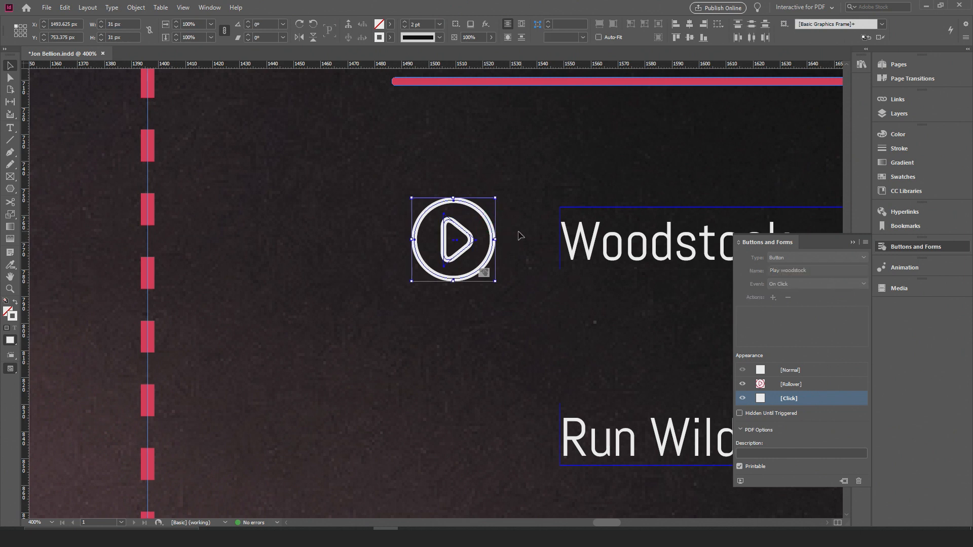
{"action": "left_click_drag", "start_coordinate": [496, 198], "coordinate": [462, 235]}
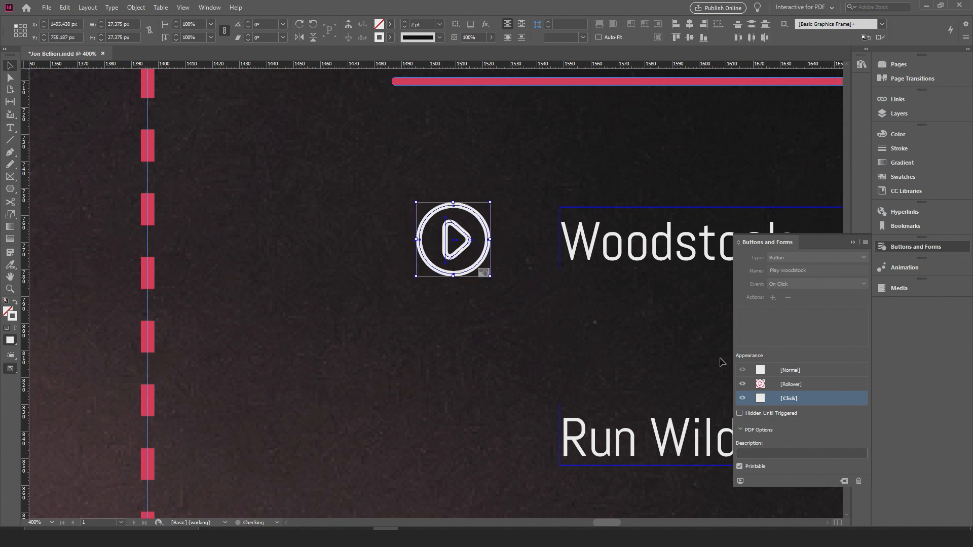
Compare the Normal, Rollover and Click appearances of the Play woodstock button
{"action": "left_click", "coordinate": [788, 384]}
{"action": "left_click", "coordinate": [790, 372]}
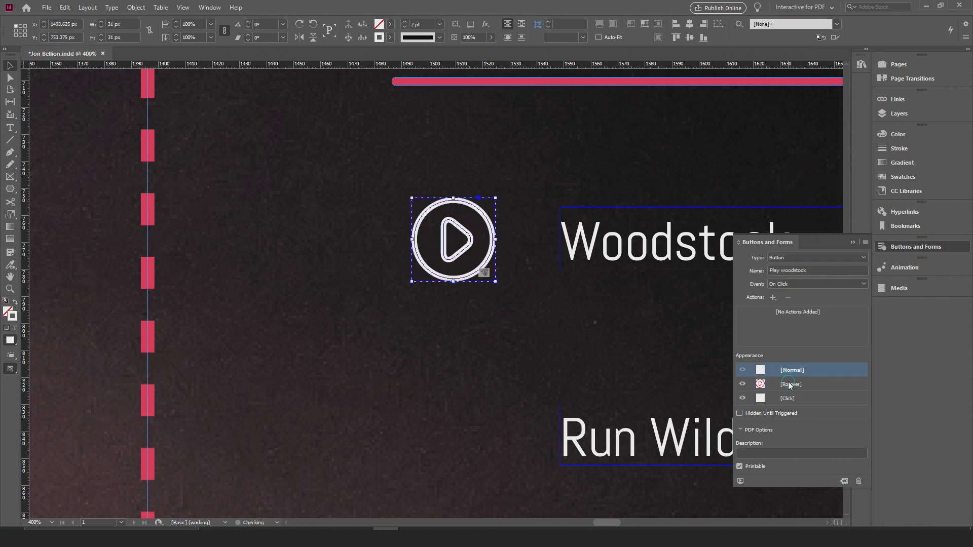
{"action": "left_click", "coordinate": [789, 385]}
{"action": "left_click", "coordinate": [788, 398]}
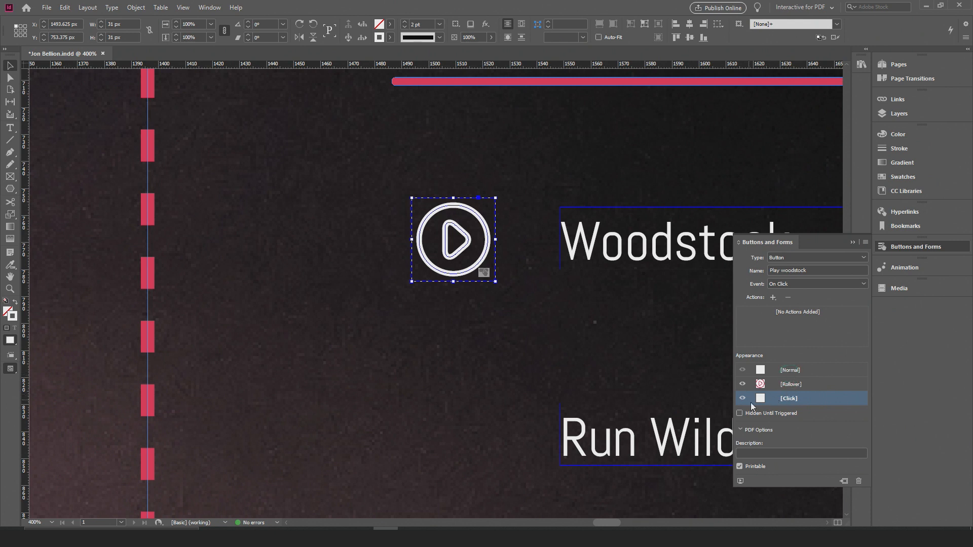
Colour the stroke of the Woodstock icon's Click appearance with the R=230 G=53 B=87 swatch
{"action": "double_click", "coordinate": [459, 251]}
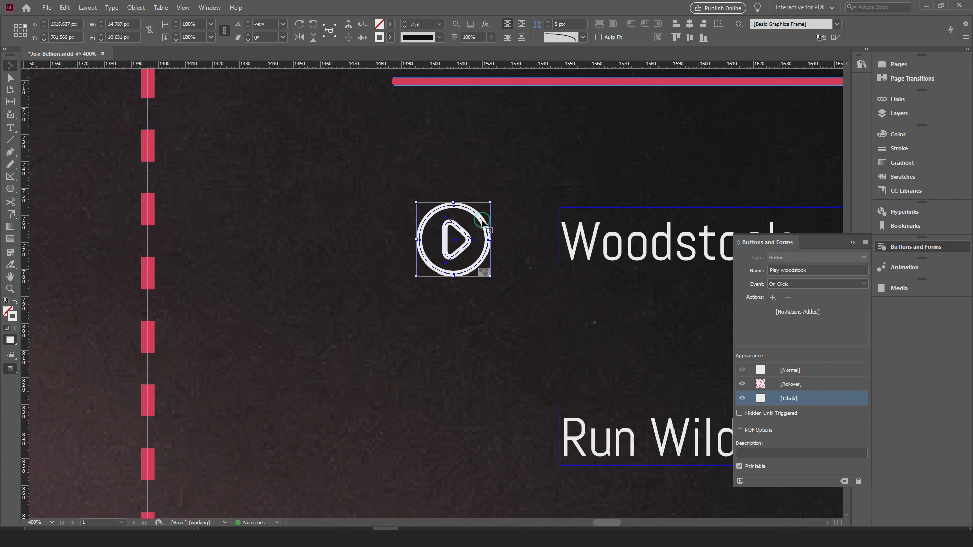
{"action": "key", "text": "Escape"}
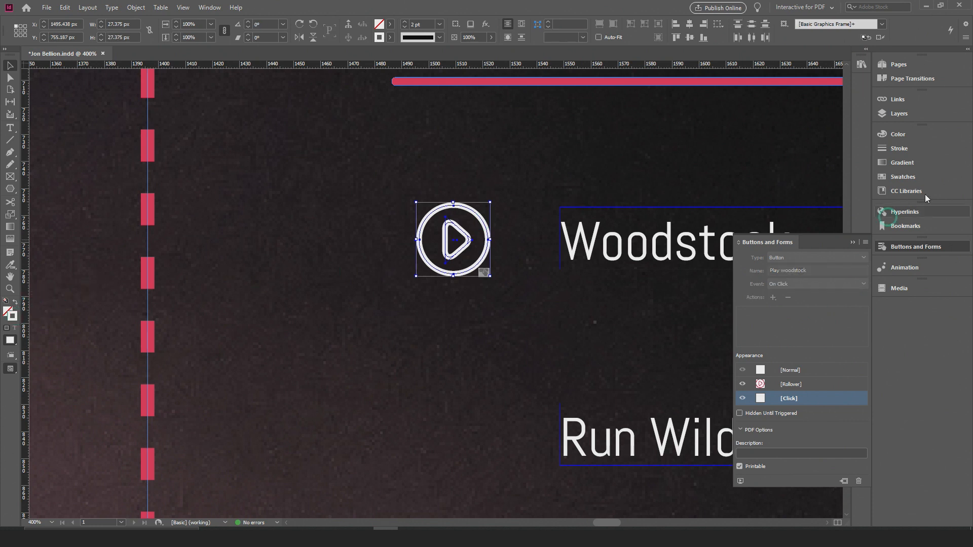
{"action": "double_click", "coordinate": [14, 318]}
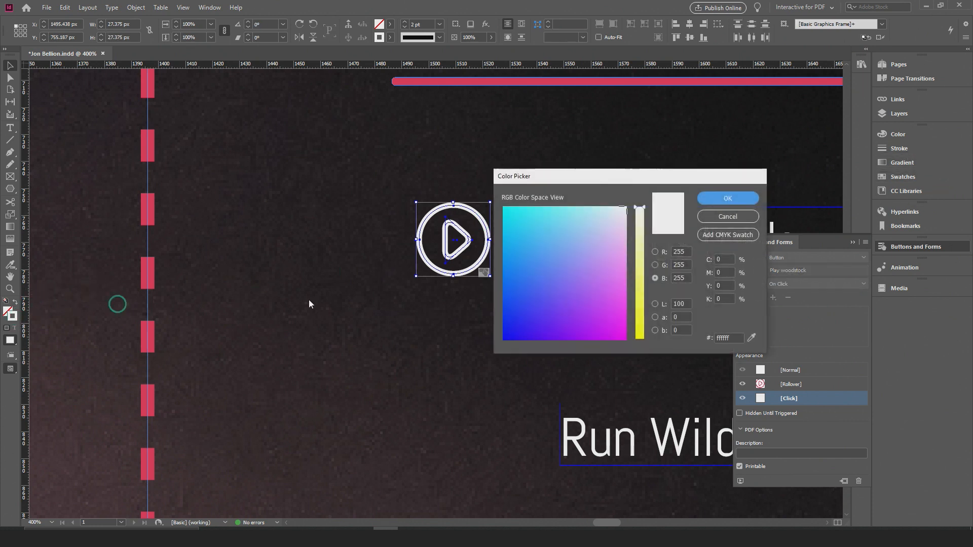
{"action": "left_click", "coordinate": [734, 217]}
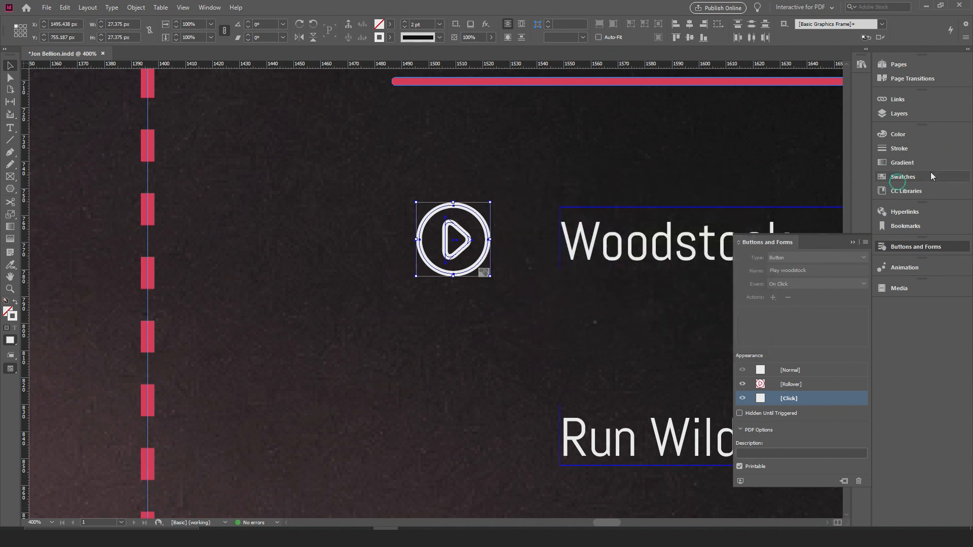
{"action": "left_click", "coordinate": [902, 151]}
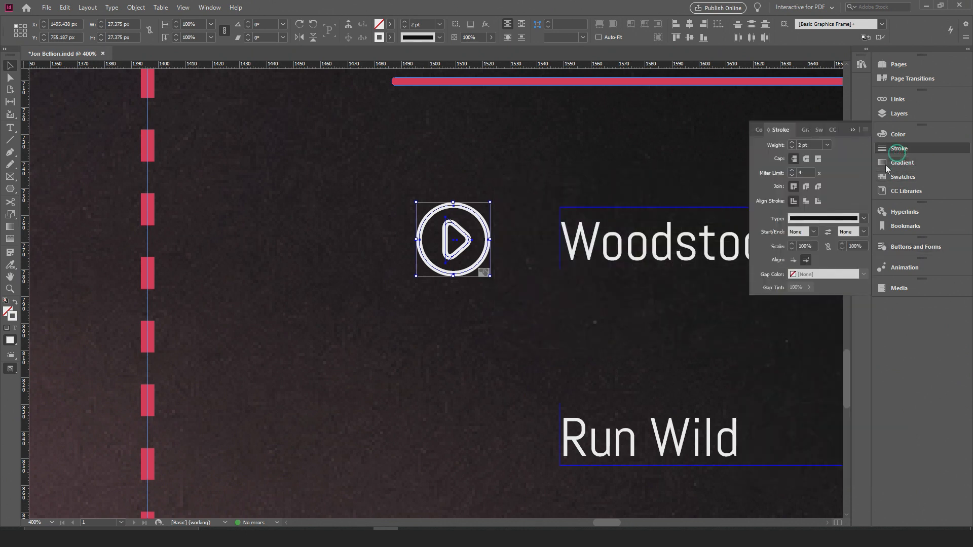
{"action": "left_click", "coordinate": [818, 130]}
{"action": "scroll", "coordinate": [795, 178], "scroll_direction": "down", "scroll_amount": 3}
{"action": "left_click", "coordinate": [792, 184]}
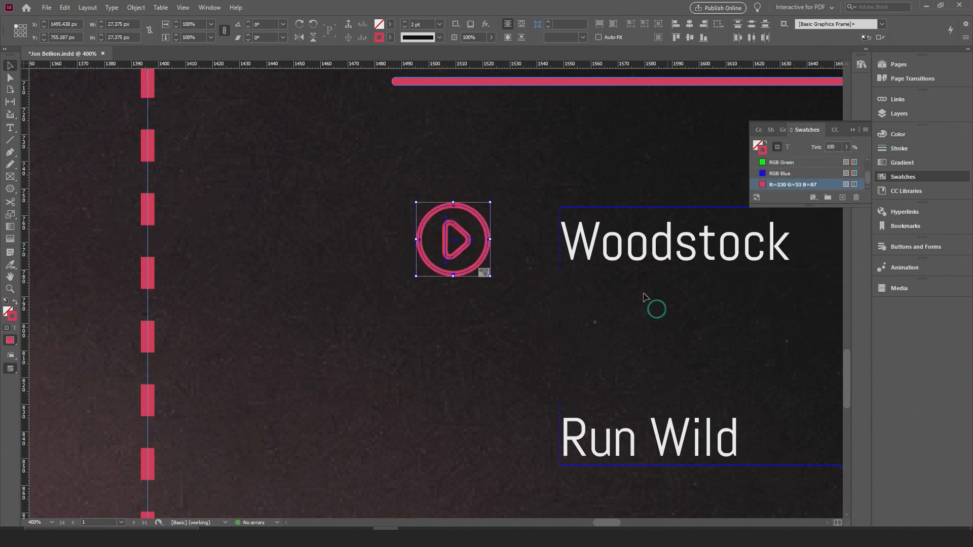
Compare the Woodstock button's Normal, Rollover and Click appearances with the recoloured Click state
{"action": "left_click", "coordinate": [910, 247]}
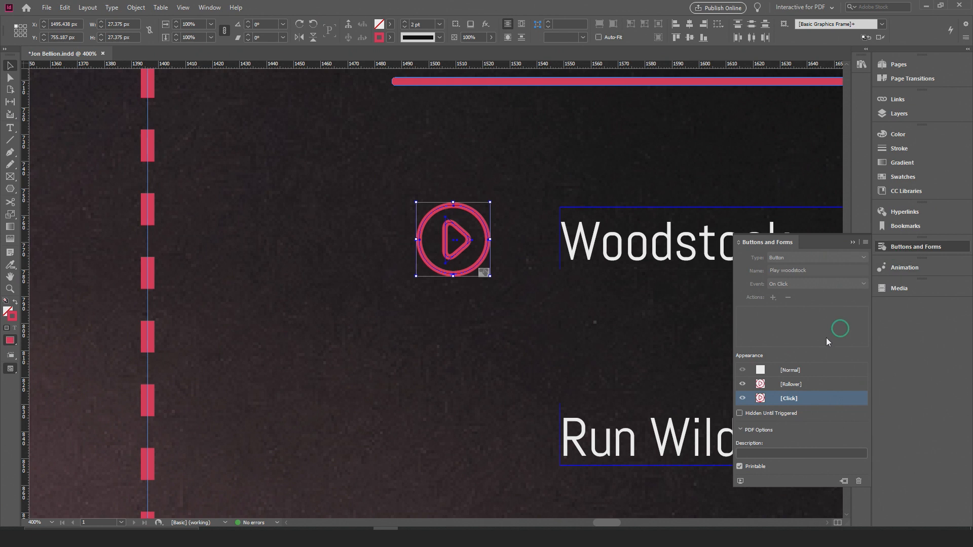
{"action": "left_click", "coordinate": [785, 370]}
{"action": "scroll", "coordinate": [447, 259], "scroll_direction": "down", "scroll_amount": 1, "text": "alt"}
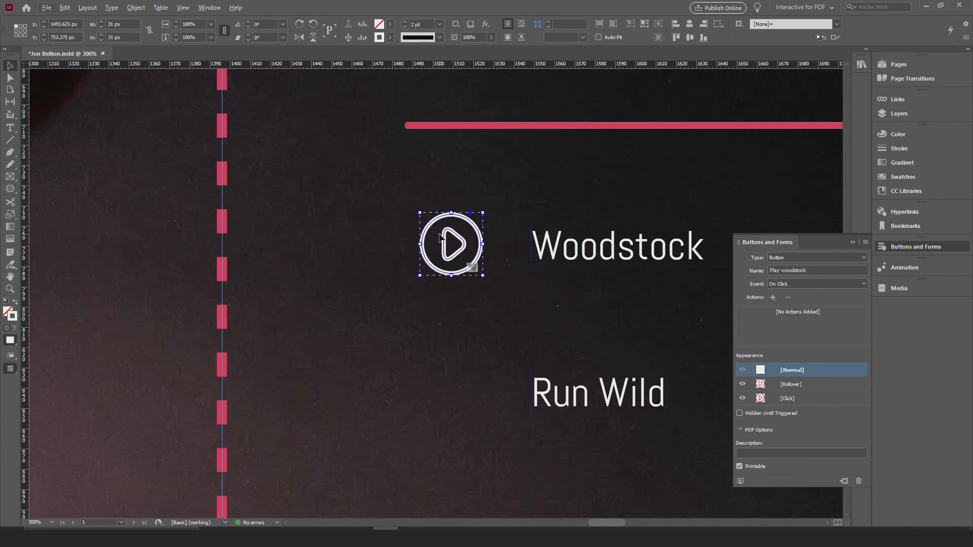
{"action": "left_click", "coordinate": [792, 385]}
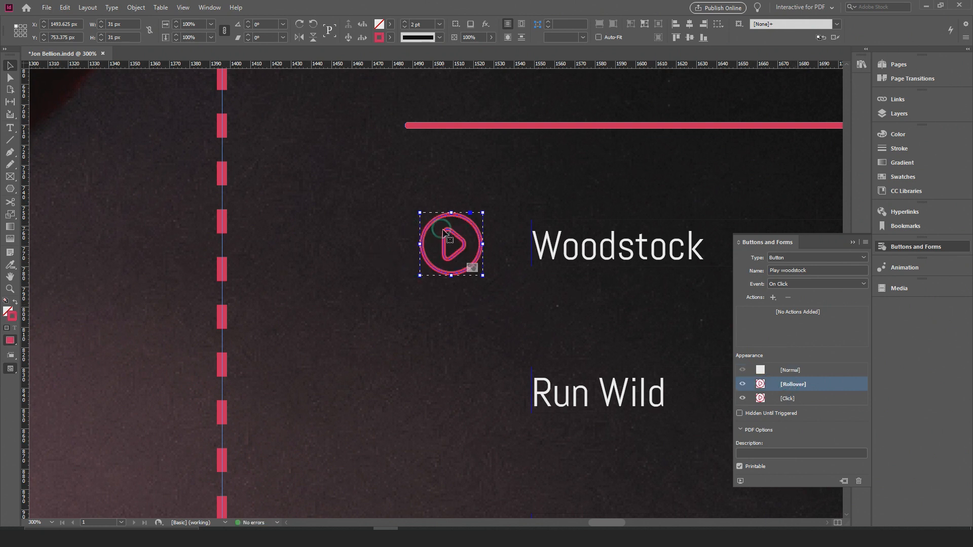
{"action": "left_click", "coordinate": [790, 399]}
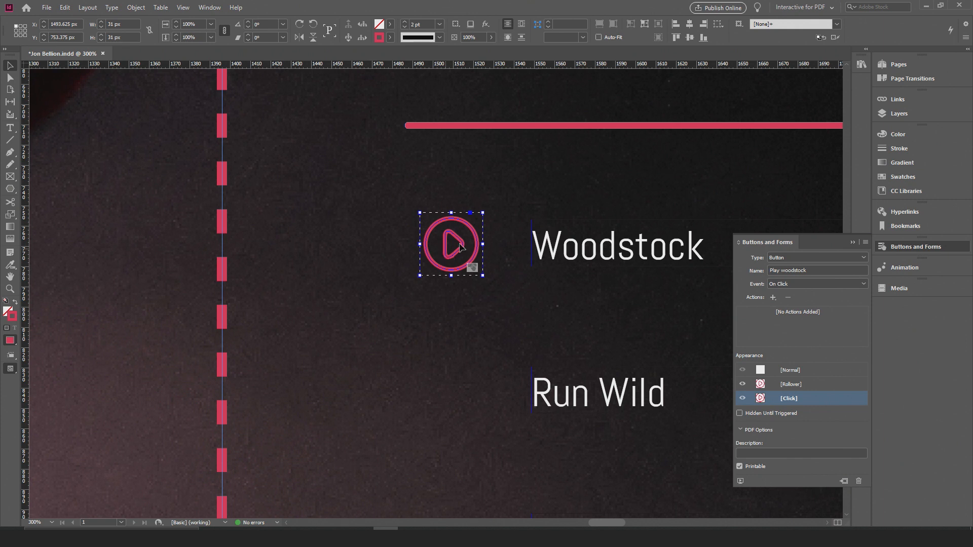
{"action": "left_click", "coordinate": [790, 384]}
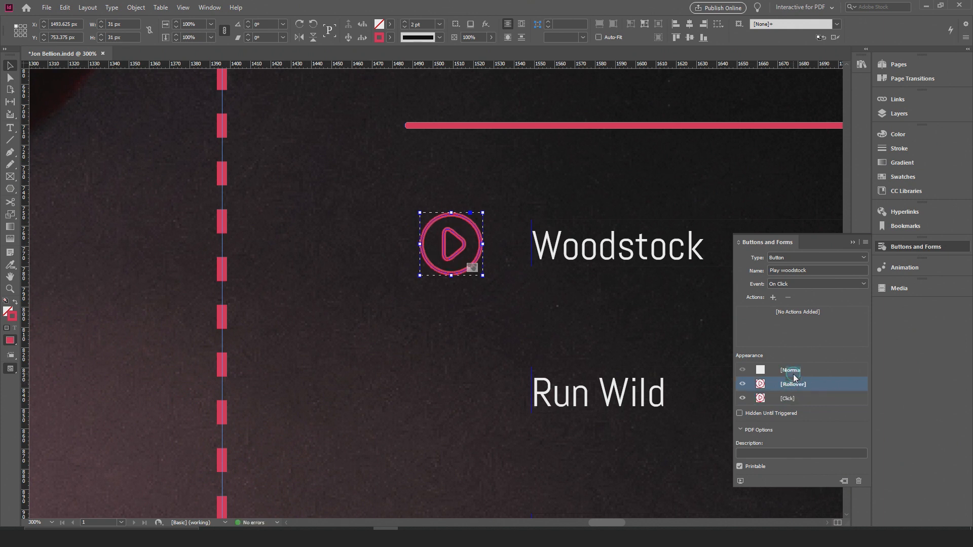
{"action": "left_click", "coordinate": [783, 372]}
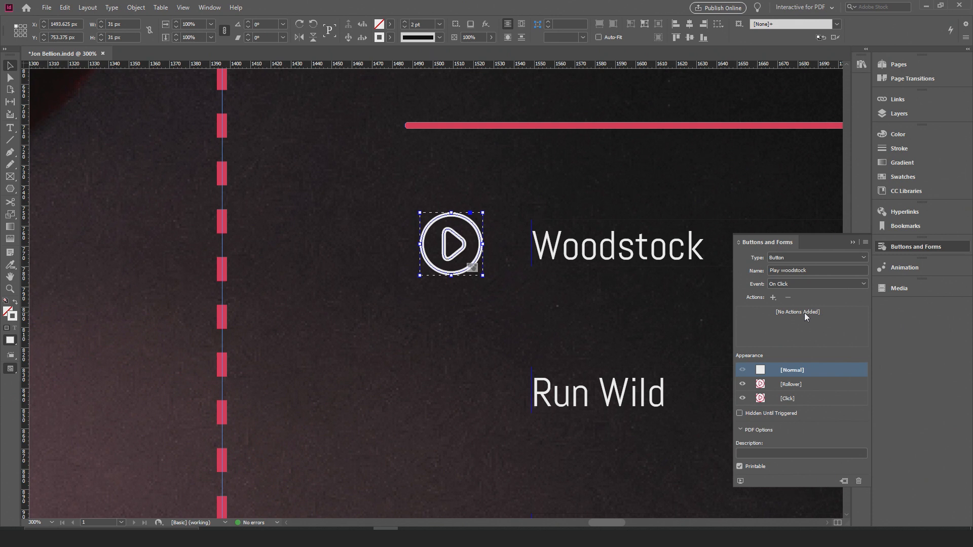
Duplicate the Woodstock play button straight down to sit beside the Run Wild and Crop Circles (Acoustic) titles
{"action": "left_click", "coordinate": [545, 281]}
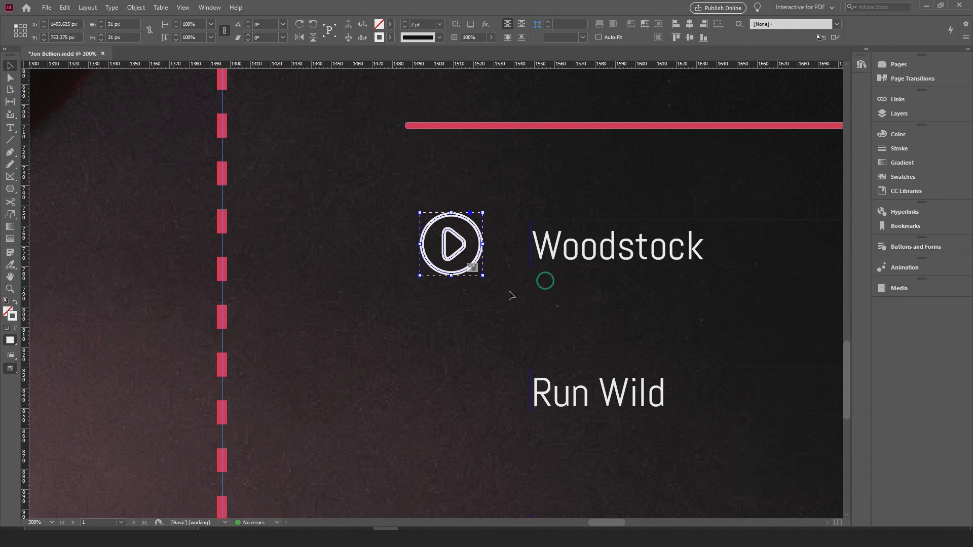
{"action": "scroll", "coordinate": [511, 296], "scroll_direction": "down", "scroll_amount": 4}
{"action": "scroll", "coordinate": [456, 228], "scroll_direction": "right", "scroll_amount": 1}
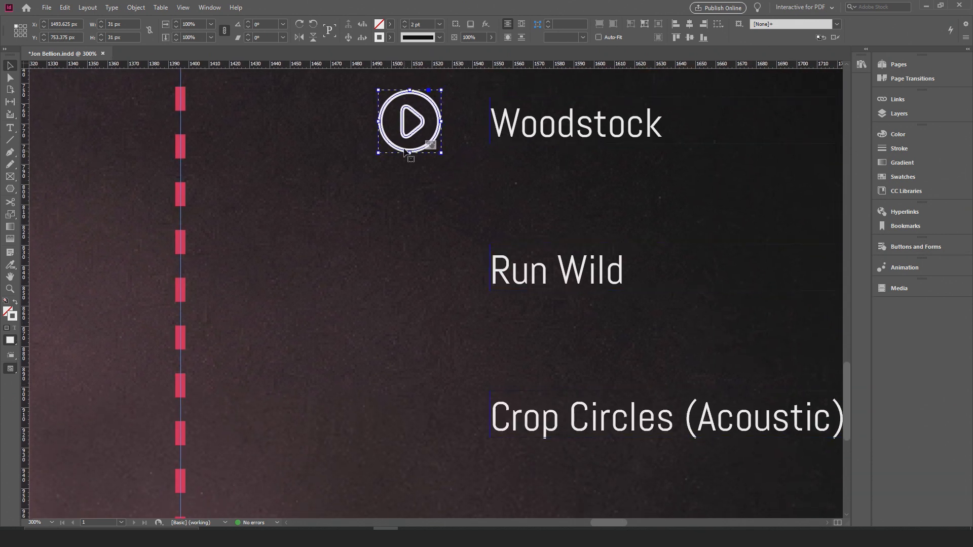
{"action": "left_click_drag", "start_coordinate": [400, 148], "coordinate": [400, 296]}
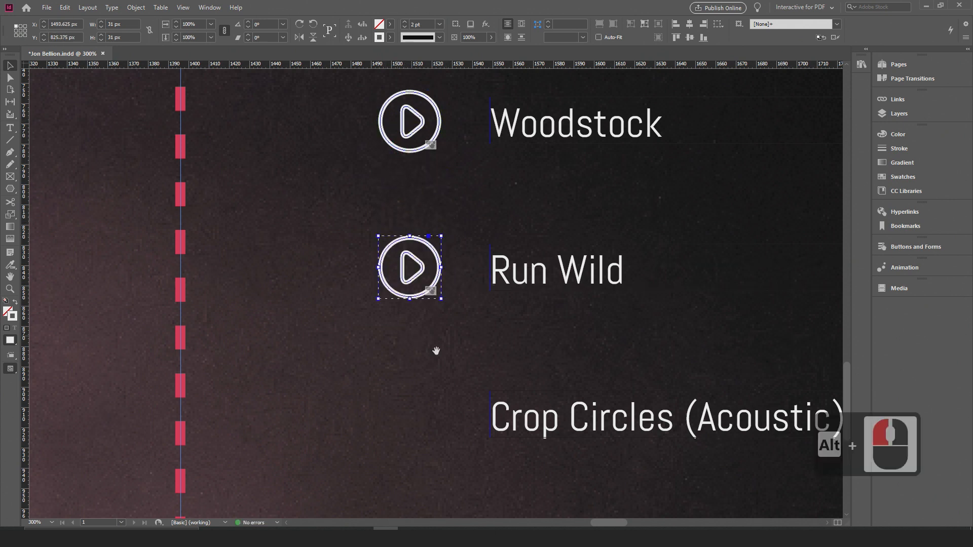
{"action": "left_click_drag", "start_coordinate": [436, 350], "coordinate": [434, 243]}
{"action": "left_click_drag", "start_coordinate": [402, 185], "coordinate": [412, 333]}
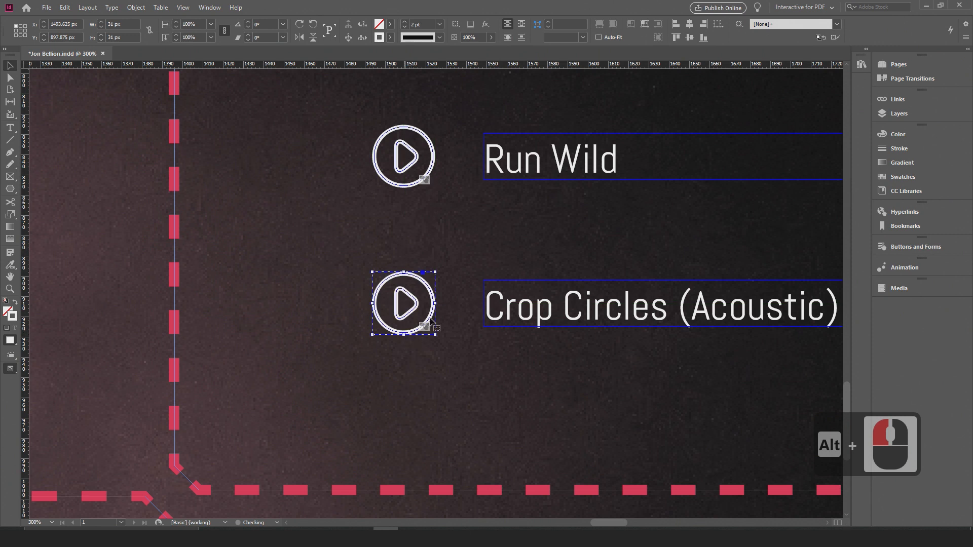
{"action": "left_click_drag", "start_coordinate": [436, 168], "coordinate": [436, 277]}
Name the play button beside Run Wild "Play Run Wild", keeping its type as Button
{"action": "left_click", "coordinate": [414, 248]}
{"action": "left_click", "coordinate": [406, 154]}
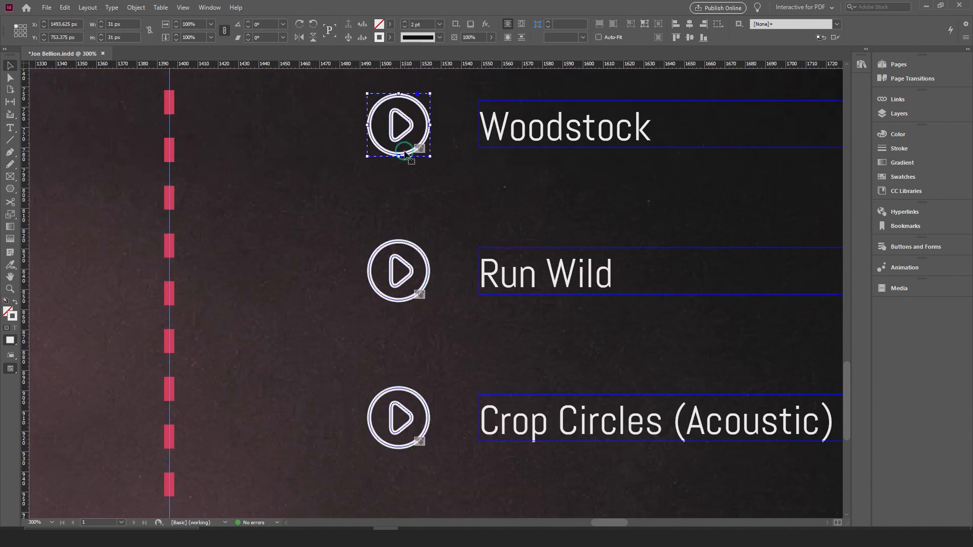
{"action": "left_click", "coordinate": [944, 247]}
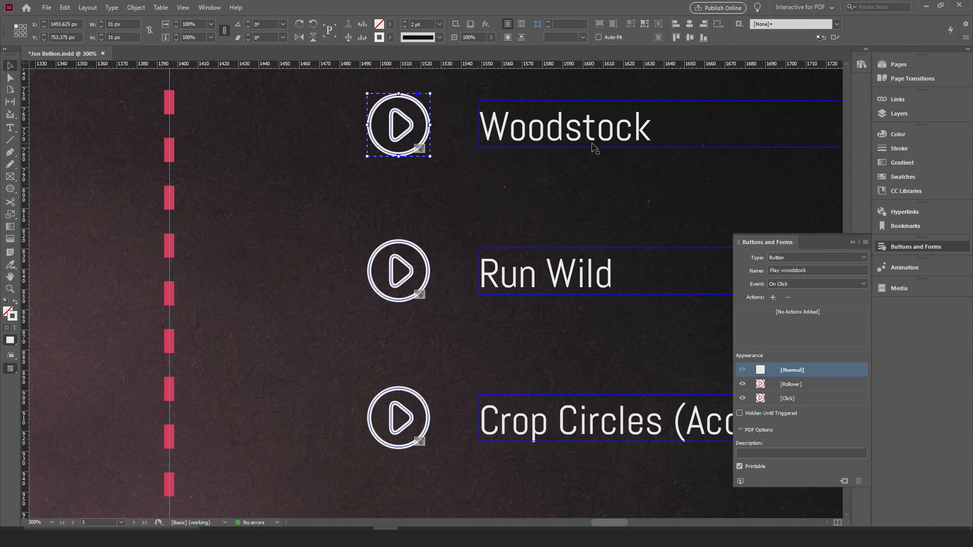
{"action": "left_click", "coordinate": [428, 278]}
{"action": "left_click", "coordinate": [817, 270]}
{"action": "triple_click", "coordinate": [817, 270]}
{"action": "left_click", "coordinate": [823, 271]}
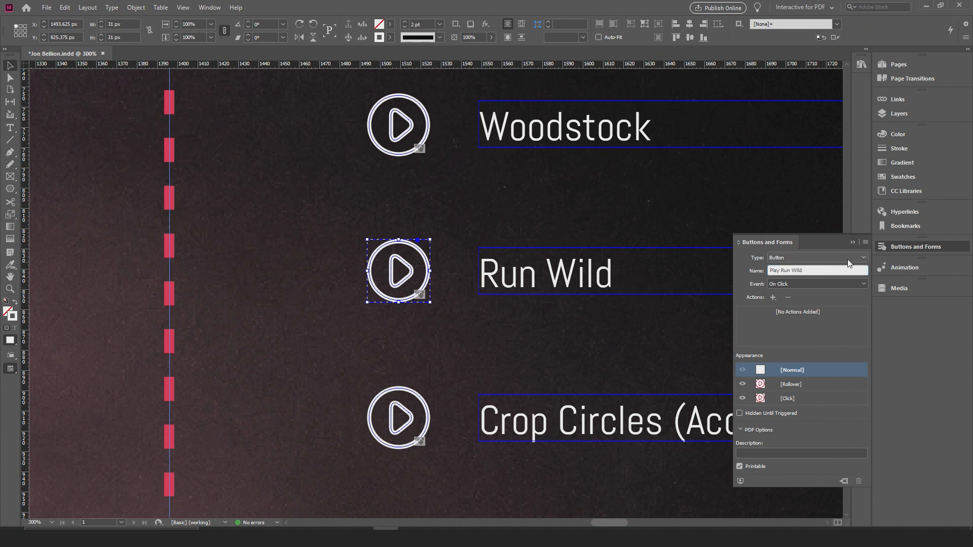
{"action": "left_click", "coordinate": [809, 269]}
{"action": "left_click", "coordinate": [818, 258]}
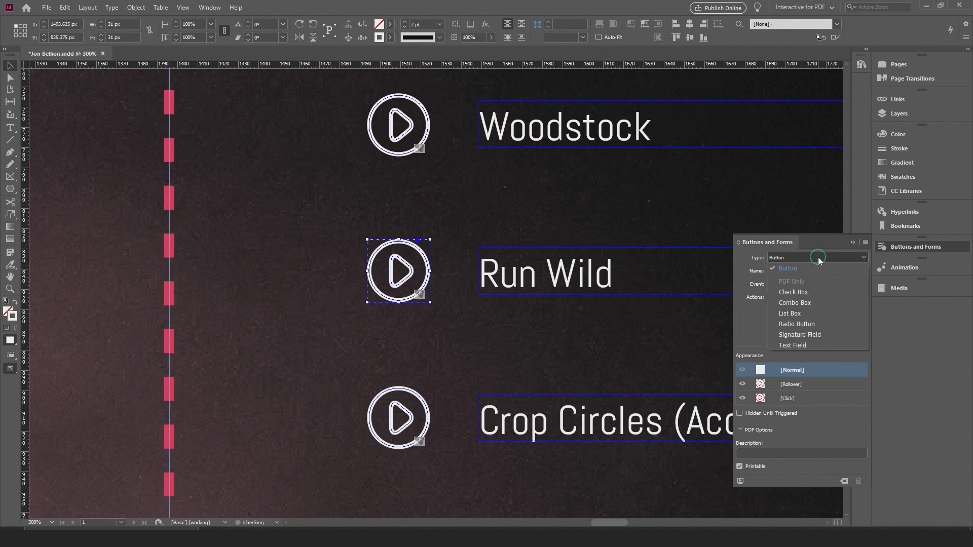
{"action": "left_click", "coordinate": [790, 268]}
Name the play button beside Crop Circles (Acoustic) "Play Crop Circles"
{"action": "left_click", "coordinate": [427, 428]}
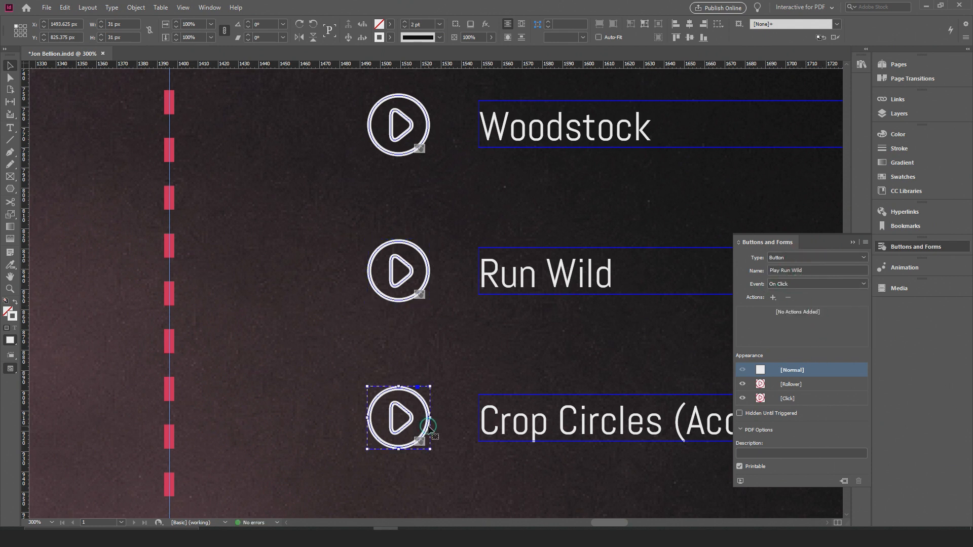
{"action": "left_click", "coordinate": [801, 270]}
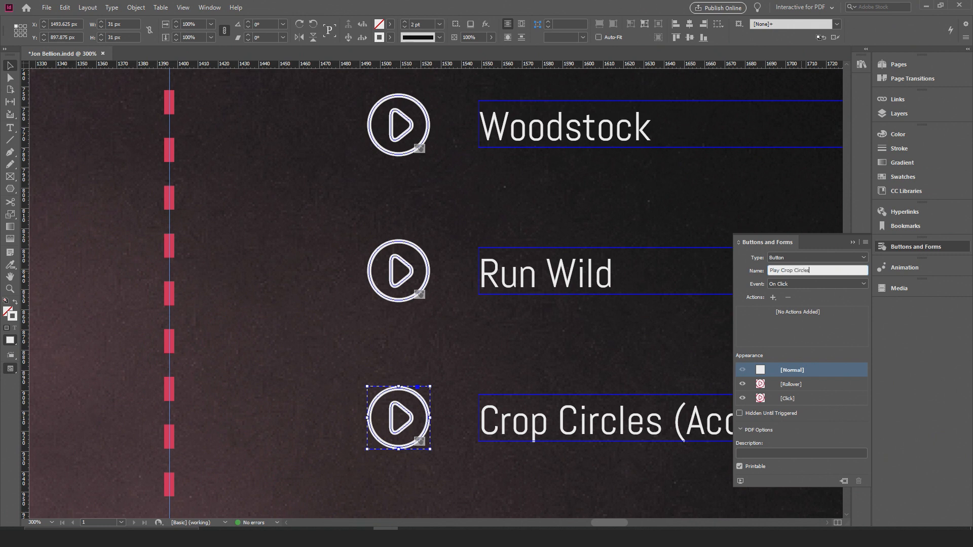
{"action": "left_click", "coordinate": [837, 222]}
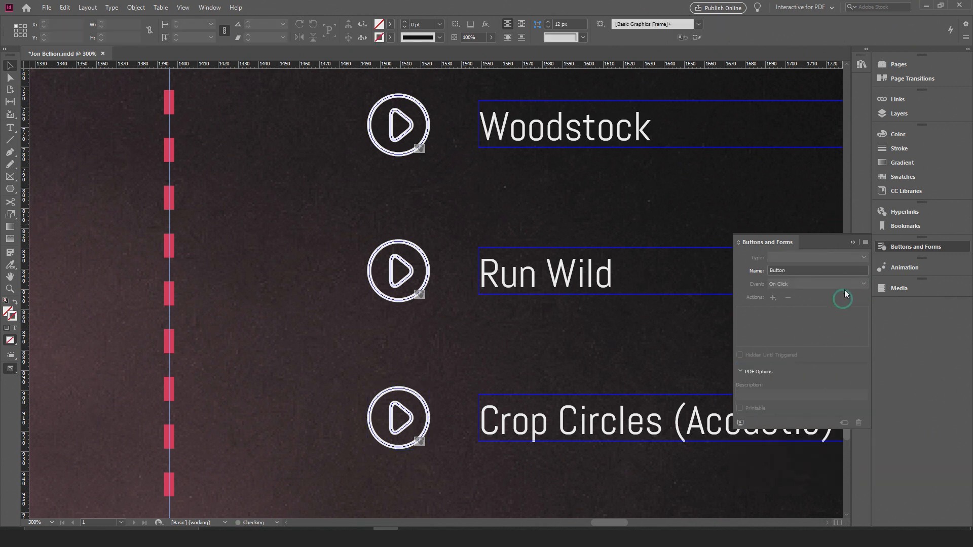
Check the names of the three play buttons and the Rollover and Click appearances of the Crop Circles button
{"action": "left_click", "coordinate": [425, 136]}
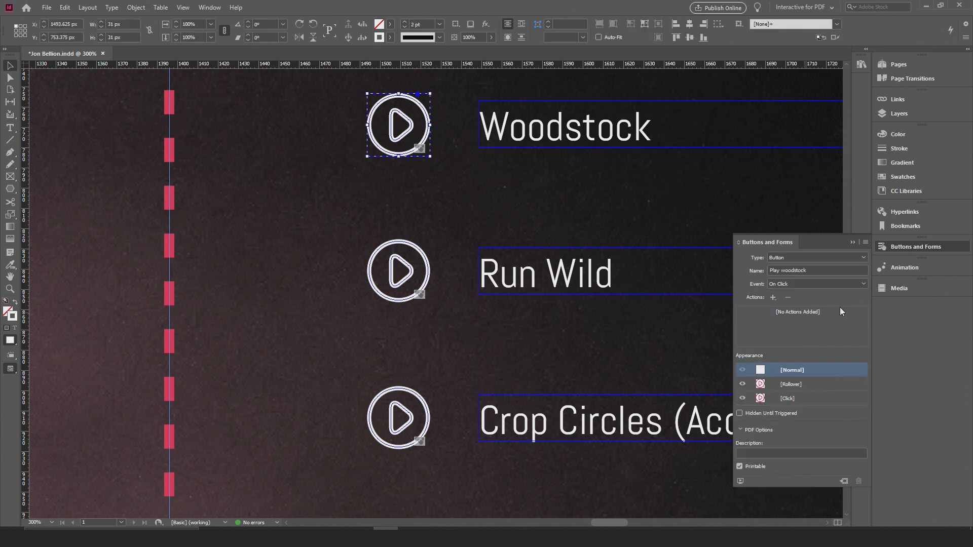
{"action": "left_click", "coordinate": [426, 258]}
{"action": "left_click", "coordinate": [426, 405]}
{"action": "left_click", "coordinate": [801, 388]}
{"action": "left_click", "coordinate": [796, 399]}
{"action": "left_click", "coordinate": [793, 385]}
{"action": "left_click", "coordinate": [778, 384]}
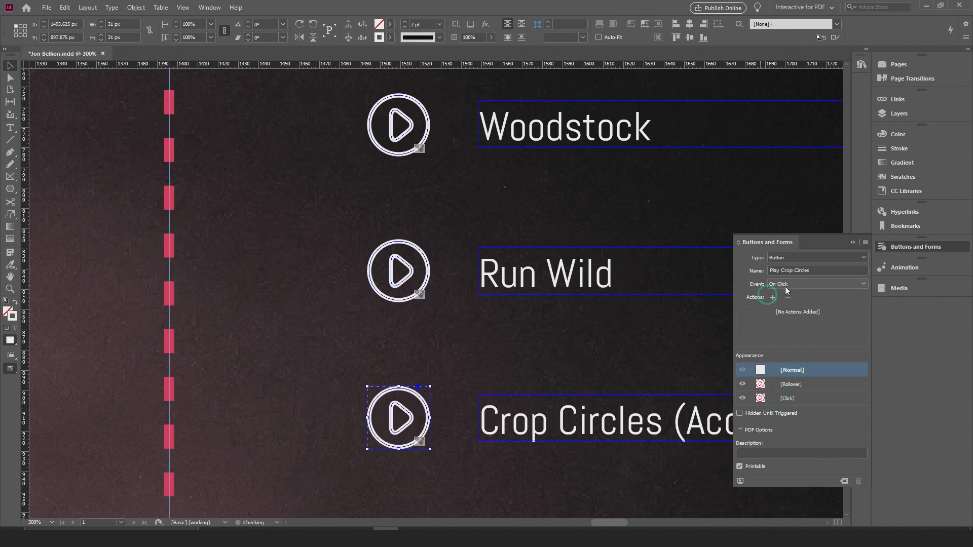
Bring the whole Track Samples list into view and open the interactive Media settings
{"action": "left_click", "coordinate": [912, 247]}
{"action": "scroll", "coordinate": [550, 263], "scroll_direction": "down", "scroll_amount": 2, "text": "alt"}
{"action": "scroll", "coordinate": [550, 264], "scroll_direction": "down", "scroll_amount": 2, "text": "alt"}
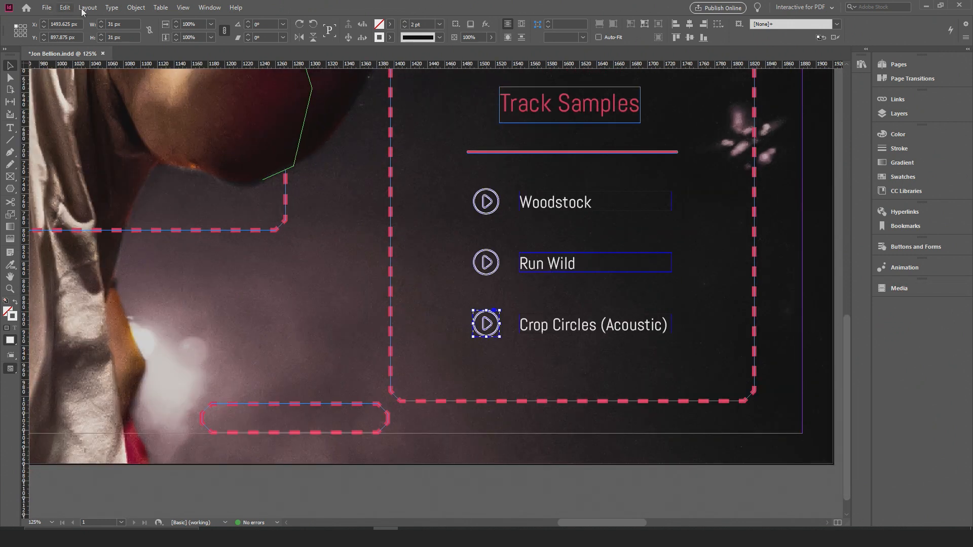
{"action": "left_click", "coordinate": [201, 8]}
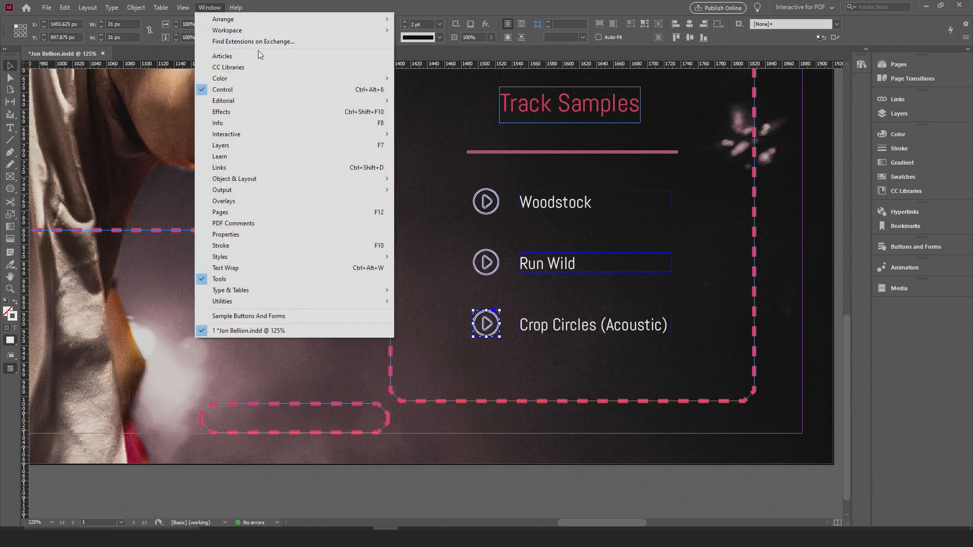
{"action": "mouse_move", "coordinate": [284, 135]}
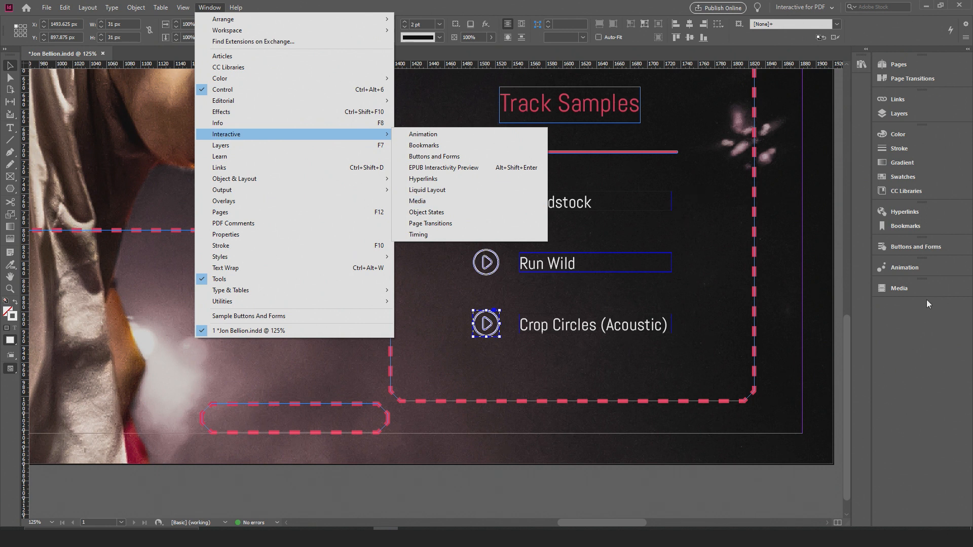
{"action": "left_click", "coordinate": [907, 288]}
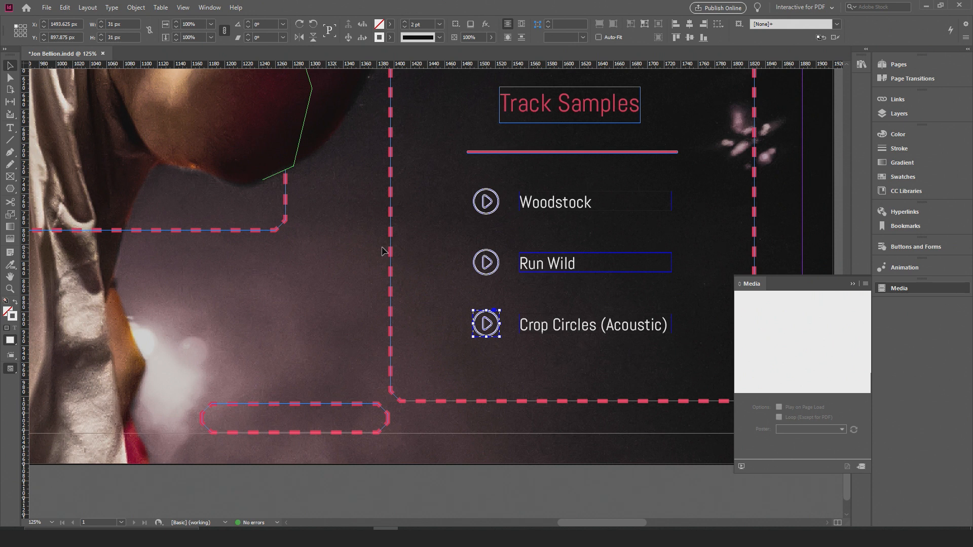
Switch to Chrome, return to the Jon Bellion - All Time Low video page on YouTube and pause the video
{"action": "key", "text": "alt+Tab"}
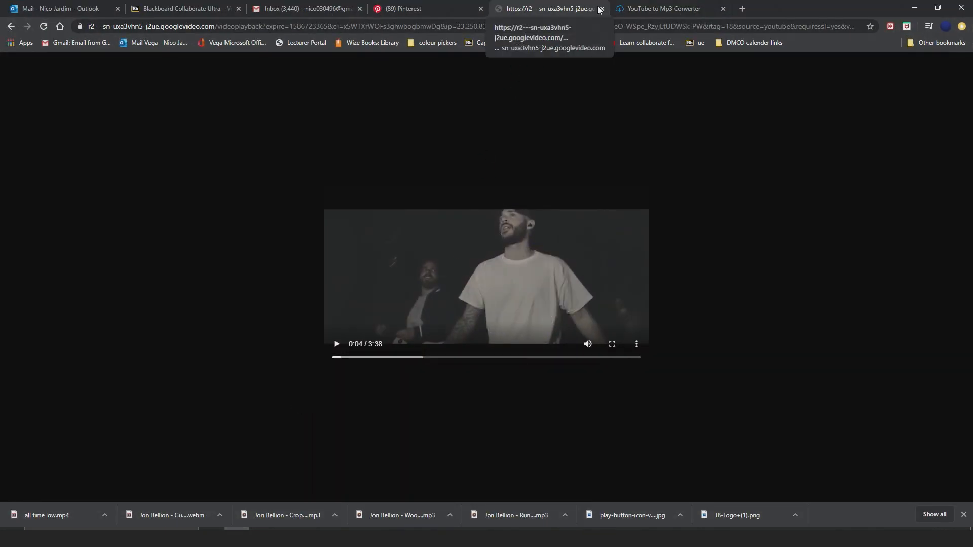
{"action": "left_click", "coordinate": [11, 26]}
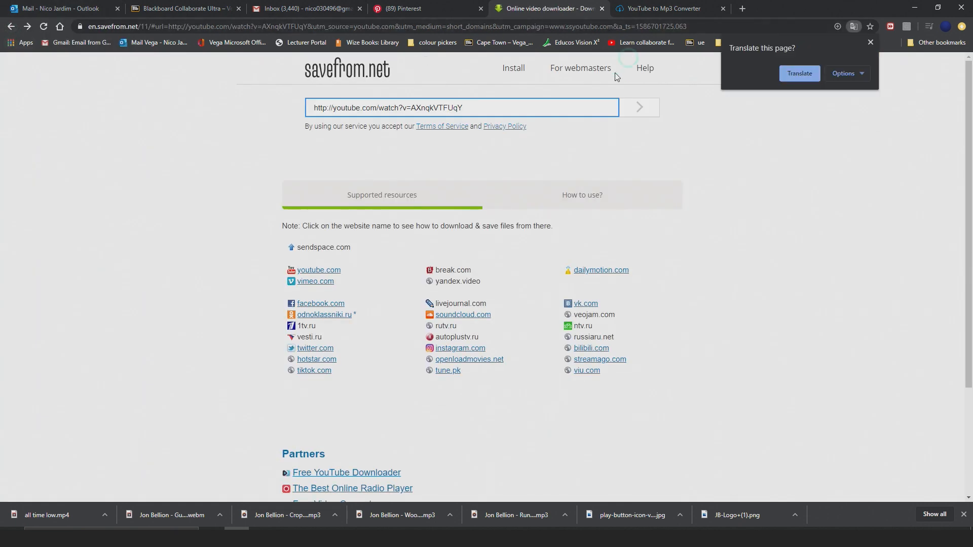
{"action": "left_click", "coordinate": [11, 26]}
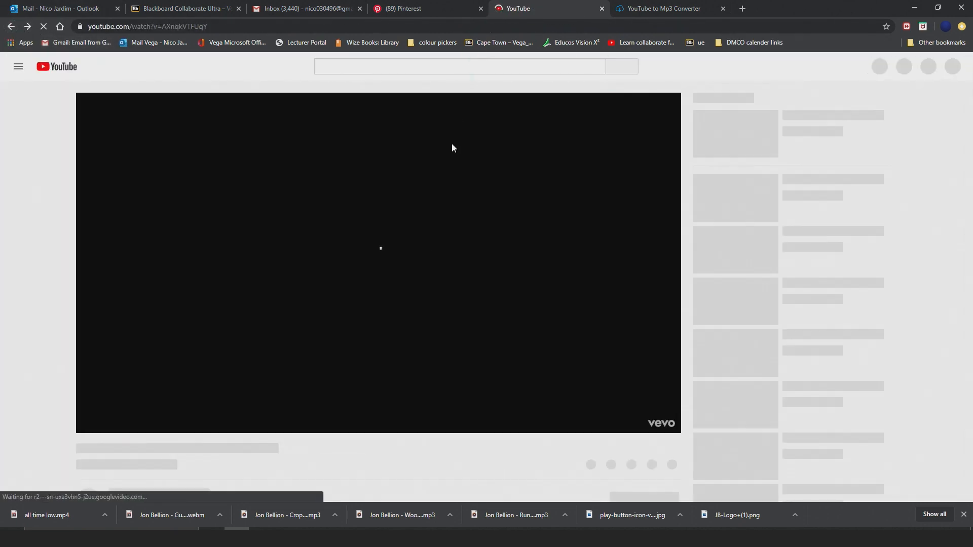
{"action": "left_click", "coordinate": [422, 249]}
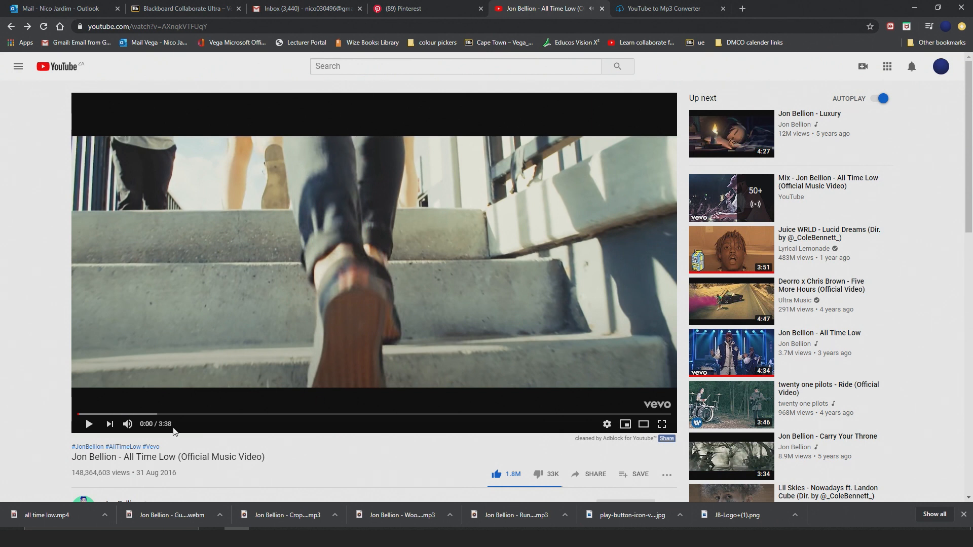
Load the video in the online downloader by inserting "ss" directly before "youtube.com" in the page address
{"action": "left_click", "coordinate": [93, 26]}
{"action": "left_click", "coordinate": [94, 27]}
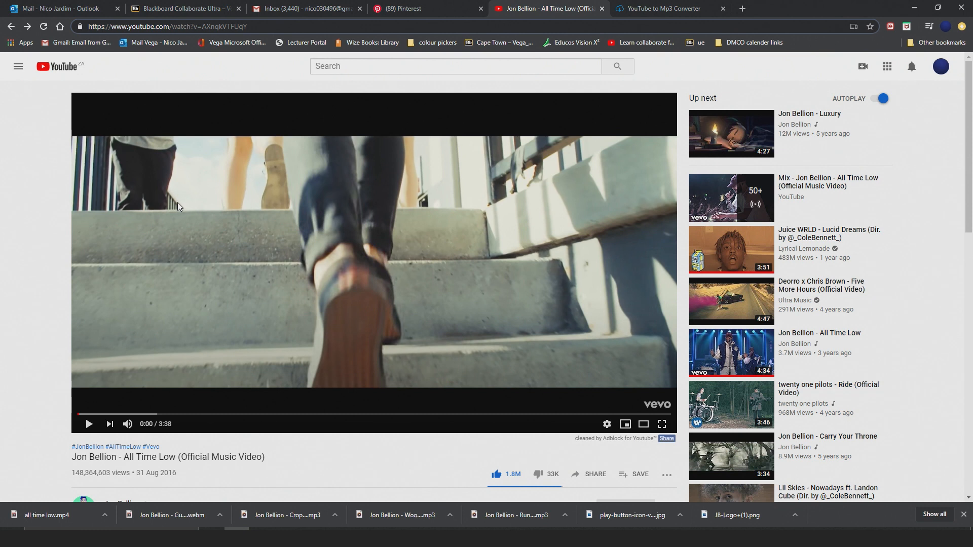
{"action": "type", "text": "ss"}
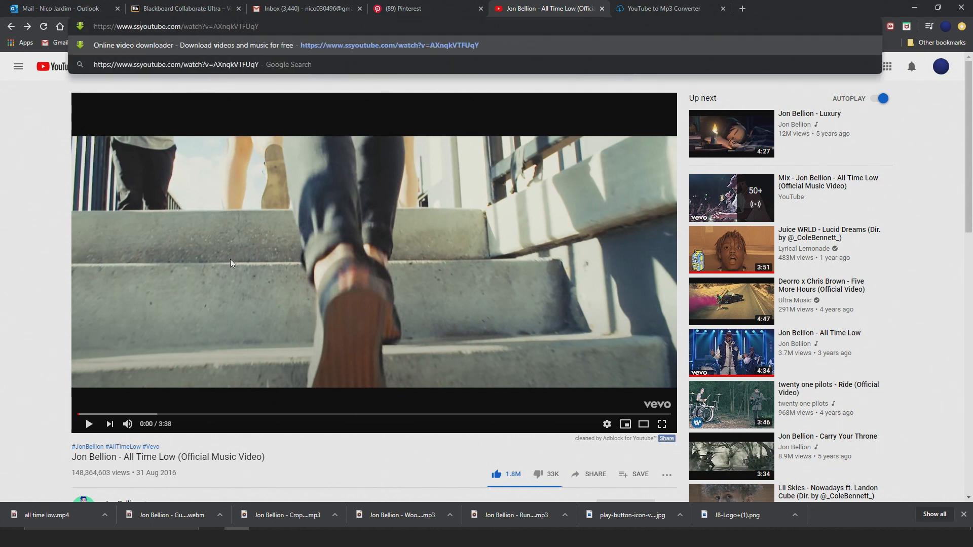
{"action": "key", "text": "Return"}
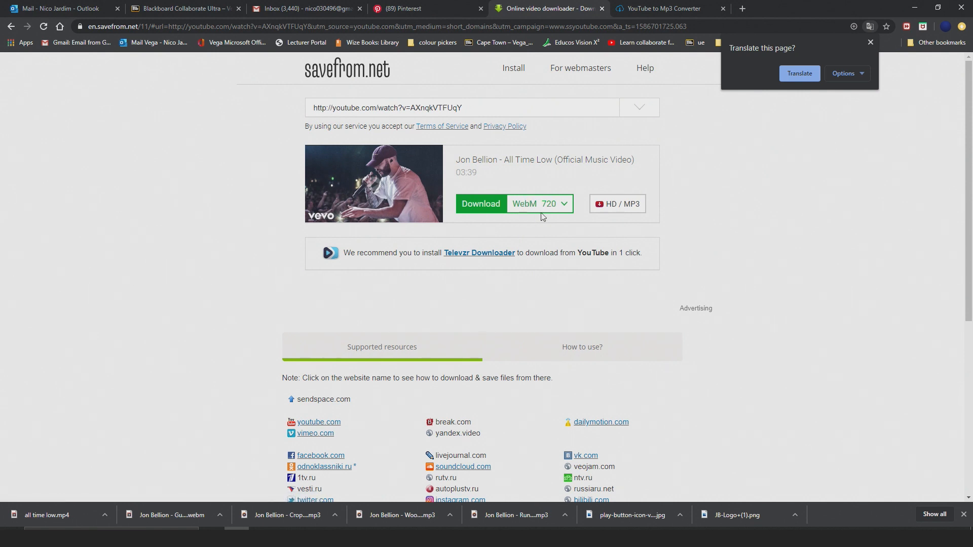
Expand the full list of download formats, choose the MP4 360 version and close the redirect pop-up page
{"action": "left_click", "coordinate": [561, 205]}
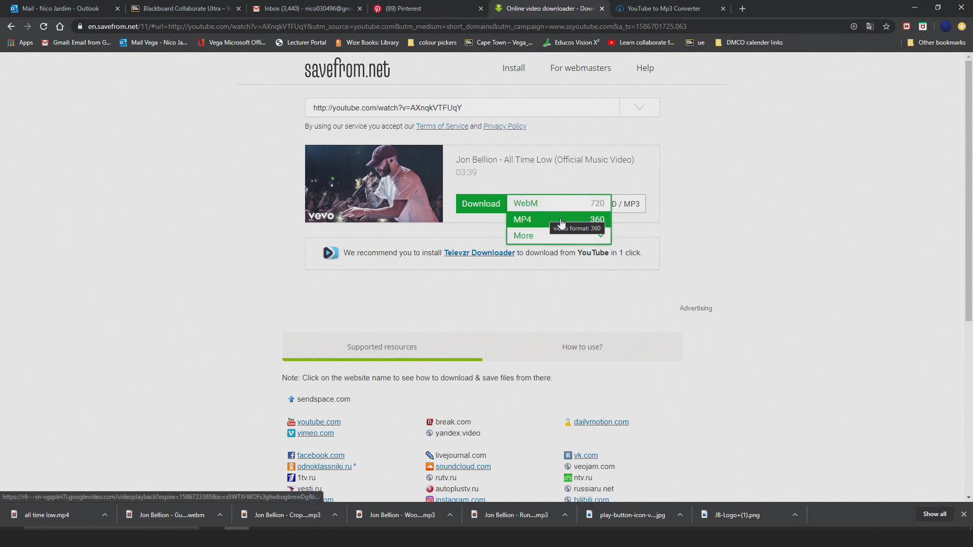
{"action": "left_click", "coordinate": [574, 236]}
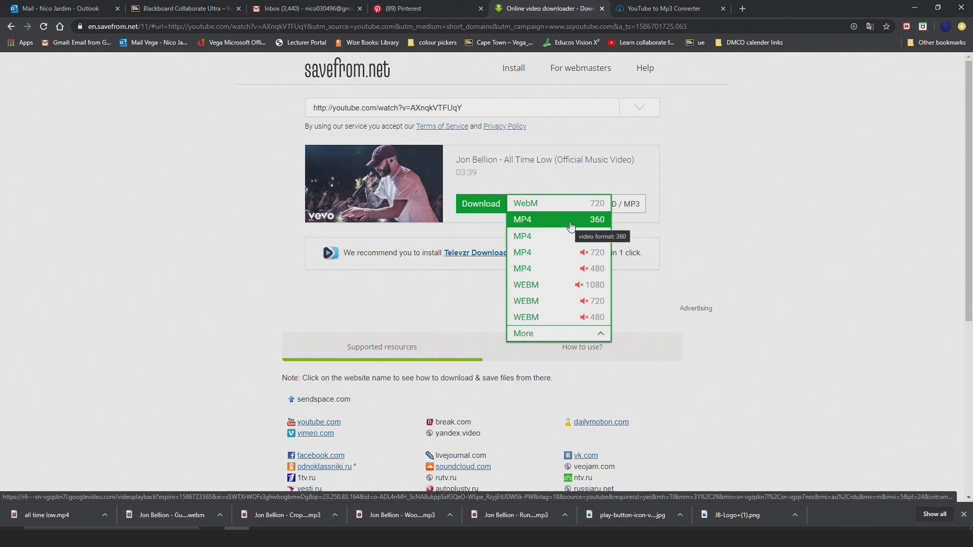
{"action": "left_click", "coordinate": [571, 221]}
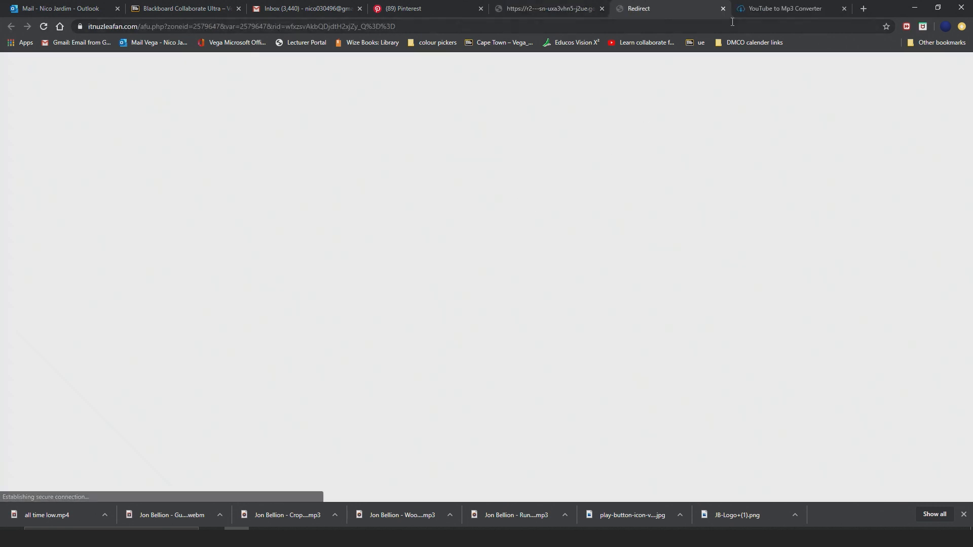
{"action": "left_click", "coordinate": [723, 9]}
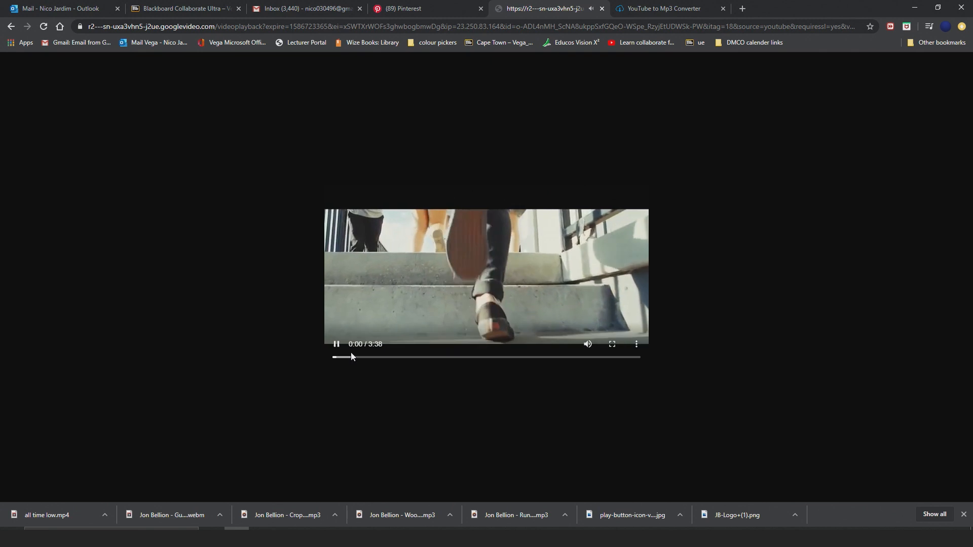
Pause the opened MP4 video, show its save options and switch back to InDesign
{"action": "left_click", "coordinate": [487, 274]}
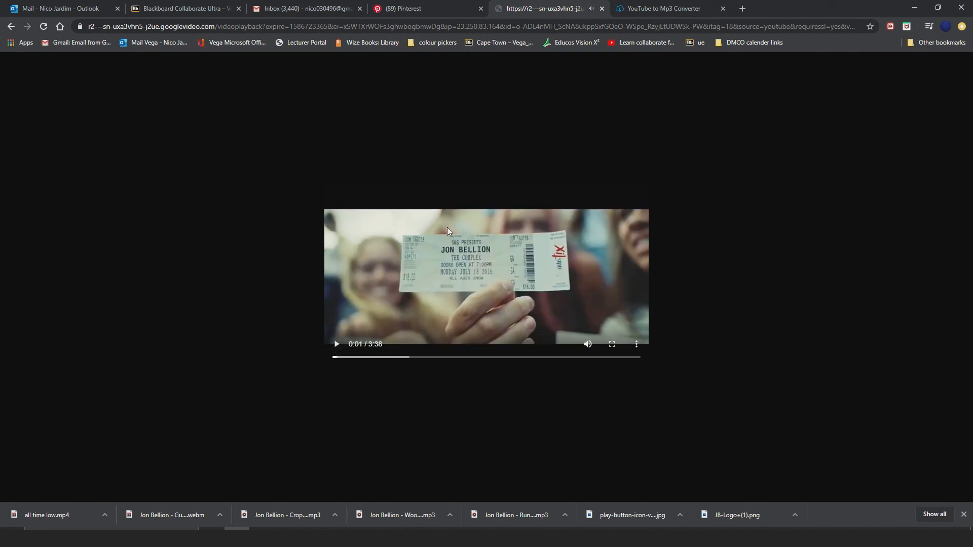
{"action": "right_click", "coordinate": [480, 268]}
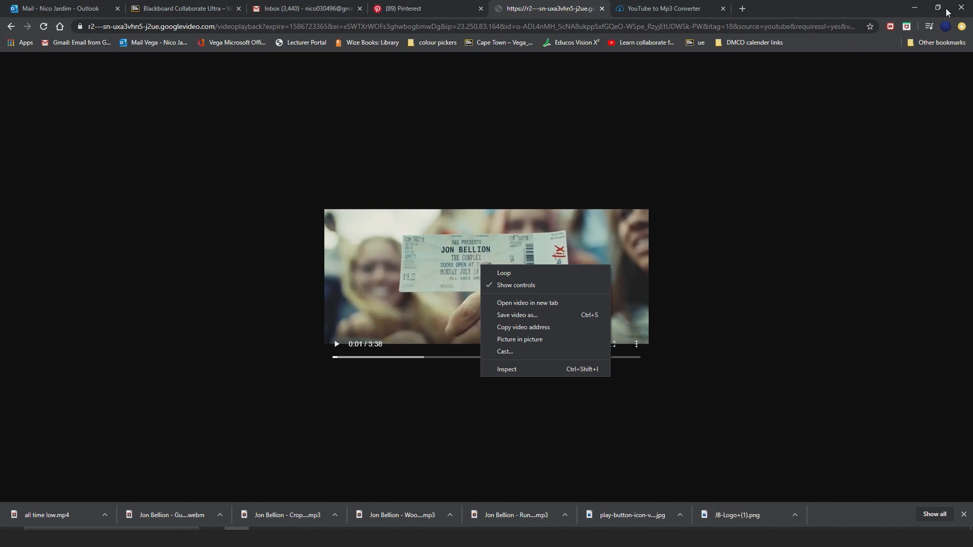
{"action": "left_click", "coordinate": [919, 9]}
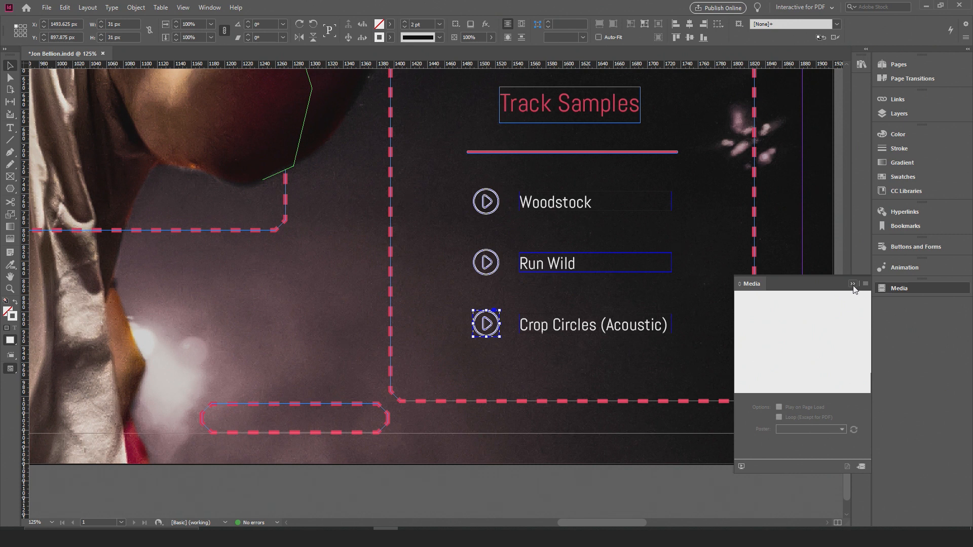
Place the Jon Bellion - Woodstock (Psychedelic Fiction) audio beside the Woodstock title, shrink its frame to about 34 px square and stop its preview
{"action": "left_click", "coordinate": [861, 467]}
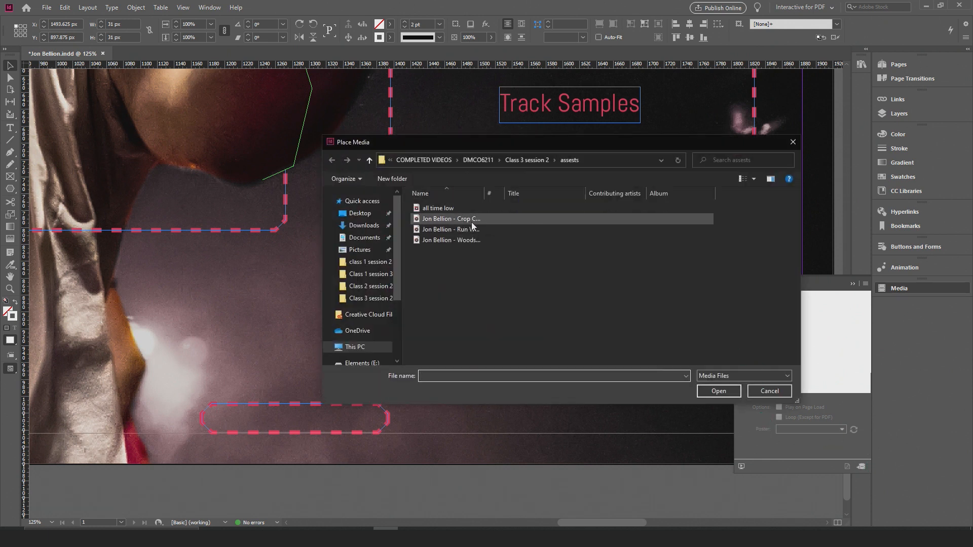
{"action": "left_click", "coordinate": [470, 241]}
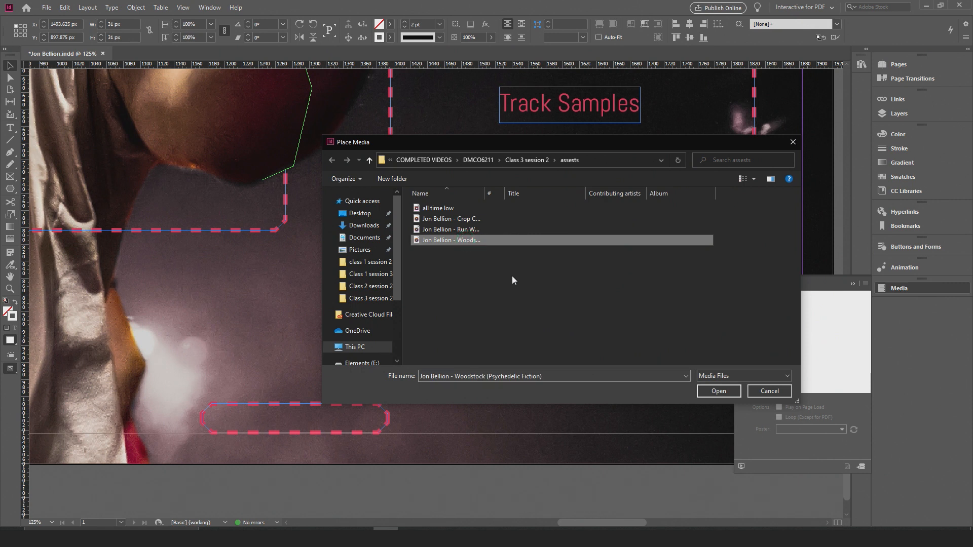
{"action": "left_click", "coordinate": [718, 392]}
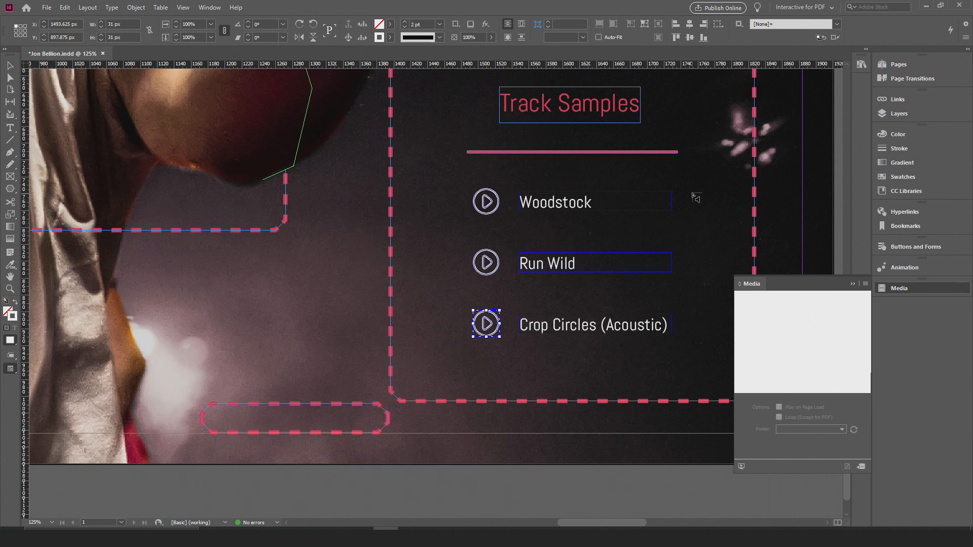
{"action": "left_click", "coordinate": [688, 193]}
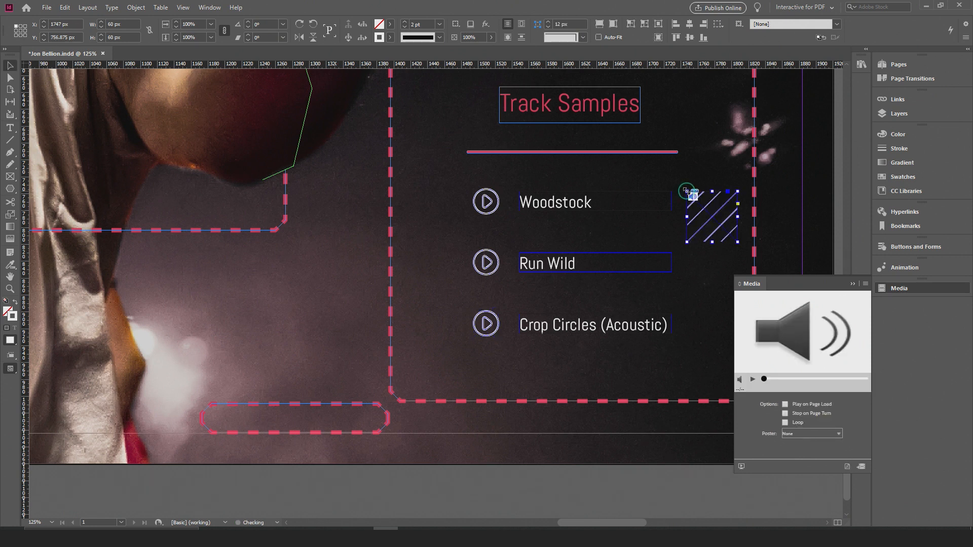
{"action": "left_click_drag", "start_coordinate": [739, 243], "coordinate": [702, 201]}
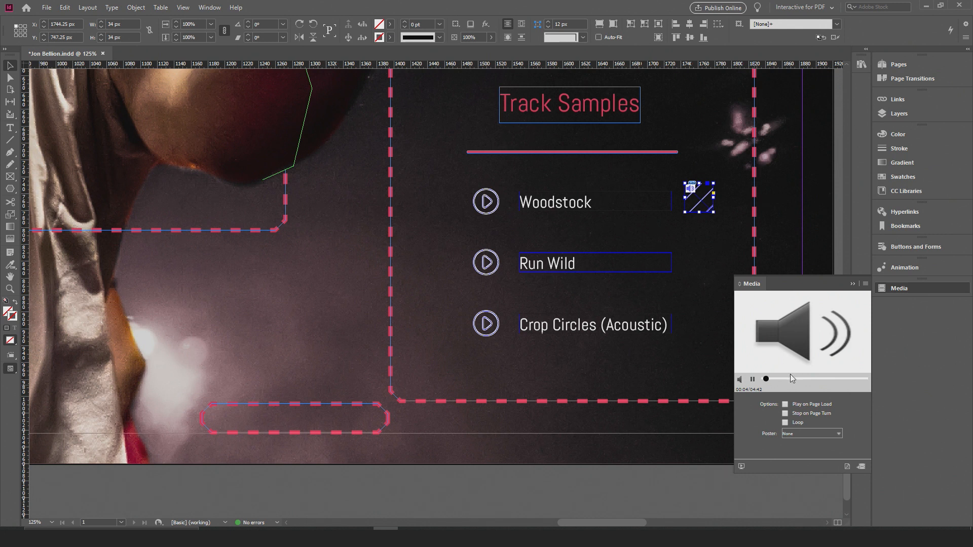
{"action": "left_click", "coordinate": [755, 380]}
Place the Jon Bellion - Run Wild audio beside the Run Wild title and shrink its frame to about 34 px square
{"action": "left_click", "coordinate": [861, 466]}
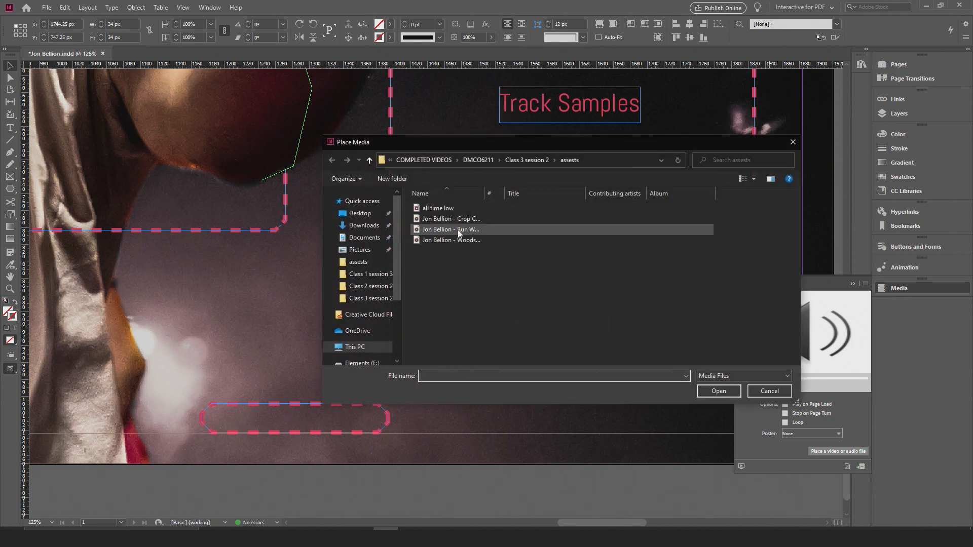
{"action": "left_click", "coordinate": [458, 230]}
{"action": "left_click", "coordinate": [719, 391]}
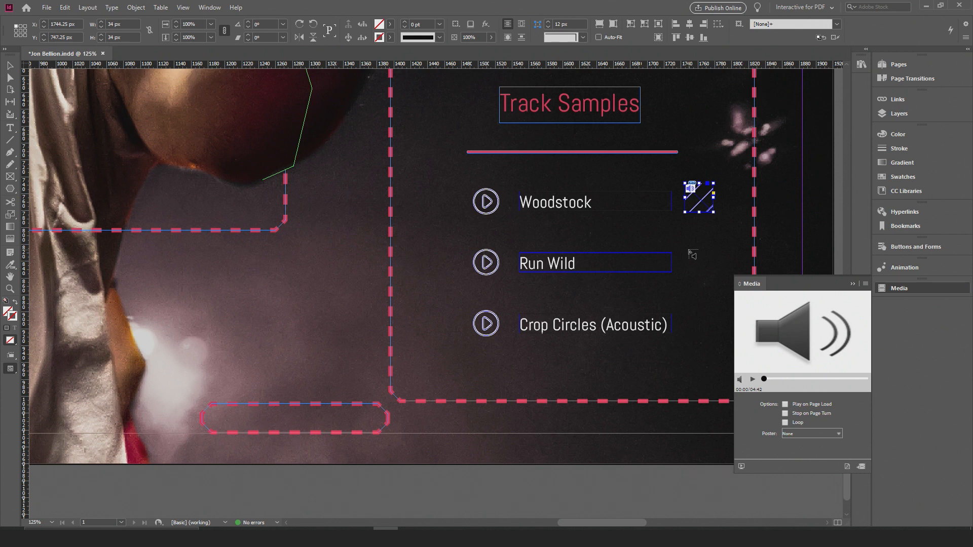
{"action": "left_click", "coordinate": [685, 252]}
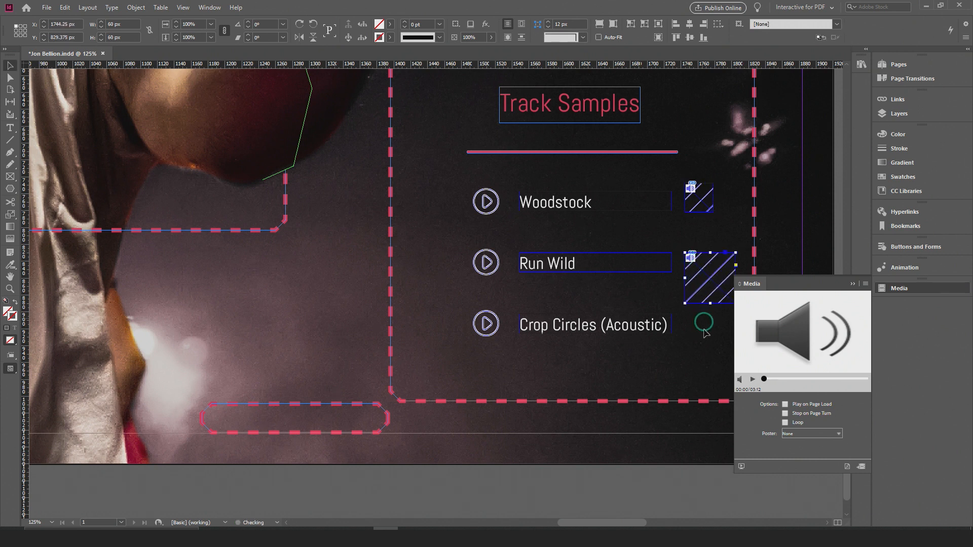
{"action": "left_click", "coordinate": [852, 283]}
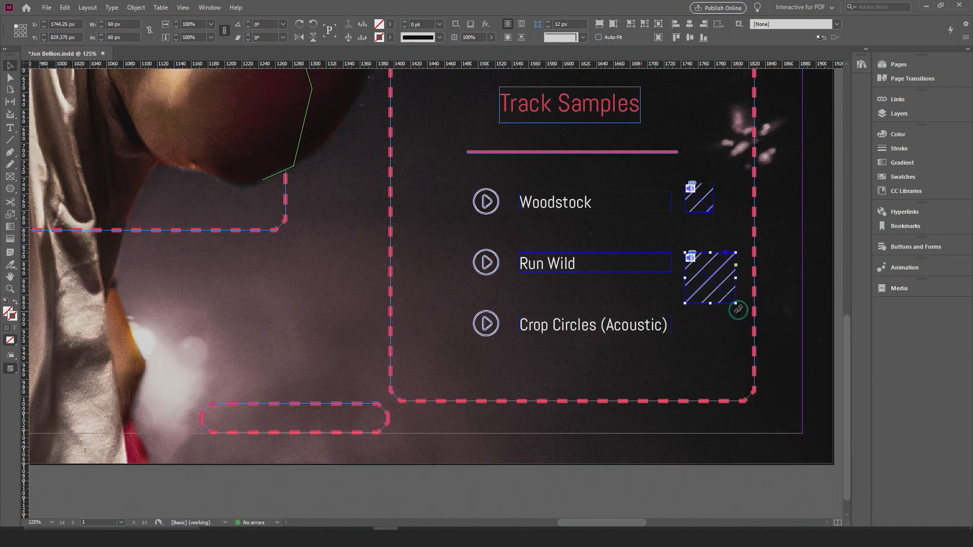
{"action": "left_click_drag", "start_coordinate": [737, 305], "coordinate": [713, 281]}
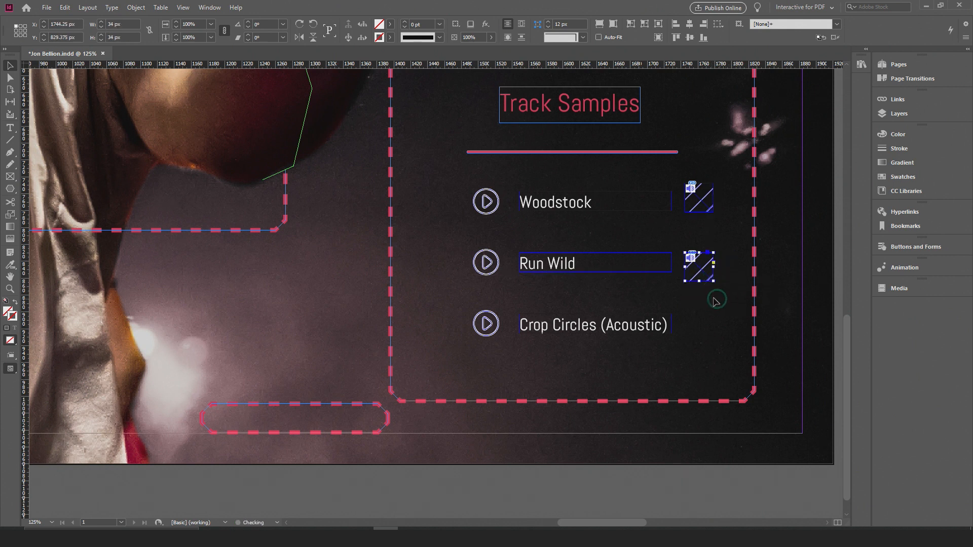
Place the Jon Bellion - Crop Circles audio beside the Crop Circles (Acoustic) title and shrink its frame to match the other two audio frames
{"action": "left_click", "coordinate": [898, 288]}
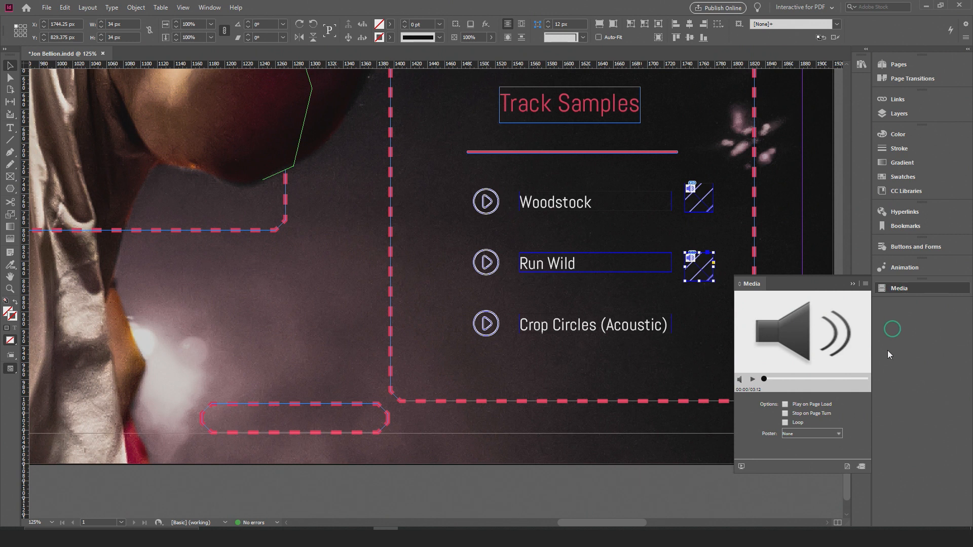
{"action": "left_click", "coordinate": [860, 464]}
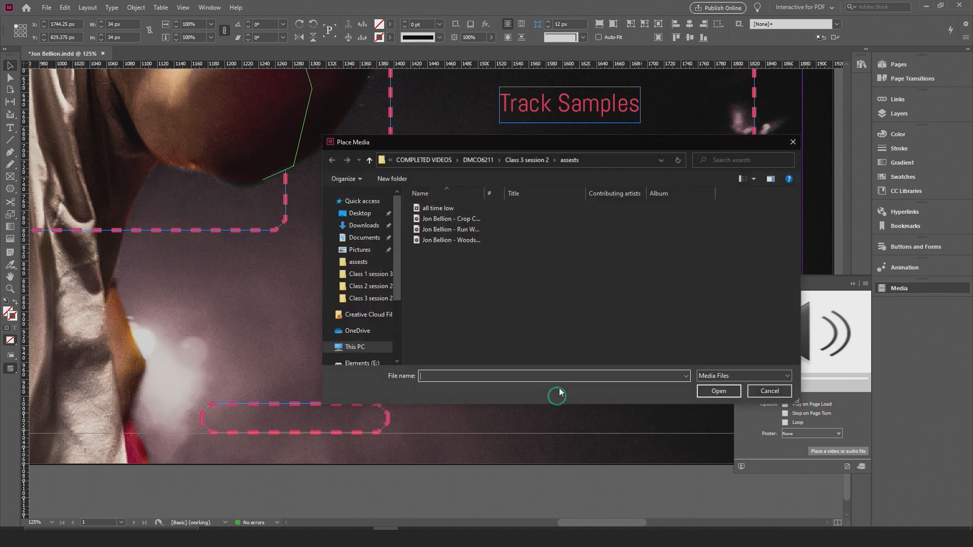
{"action": "left_click", "coordinate": [463, 223]}
{"action": "left_click", "coordinate": [719, 391]}
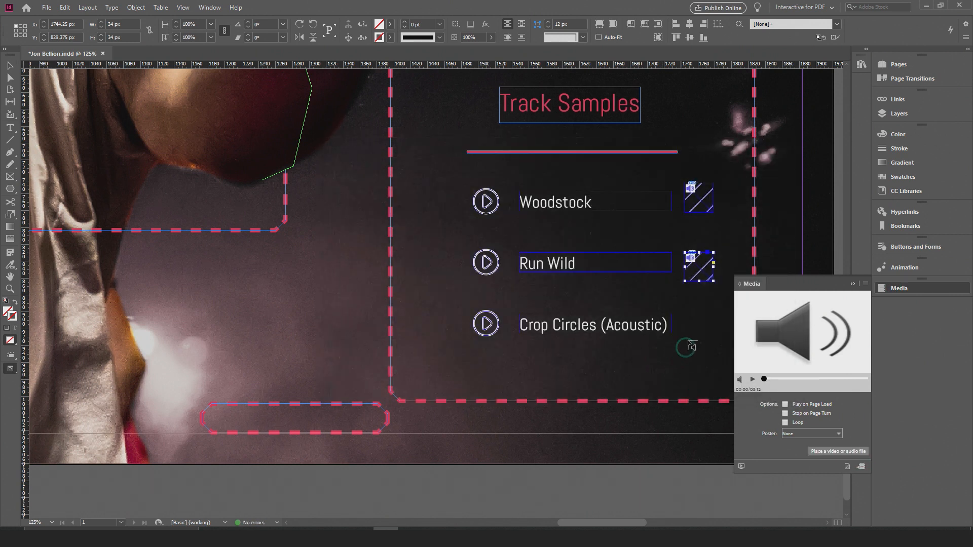
{"action": "left_click", "coordinate": [689, 319]}
{"action": "left_click", "coordinate": [852, 283]}
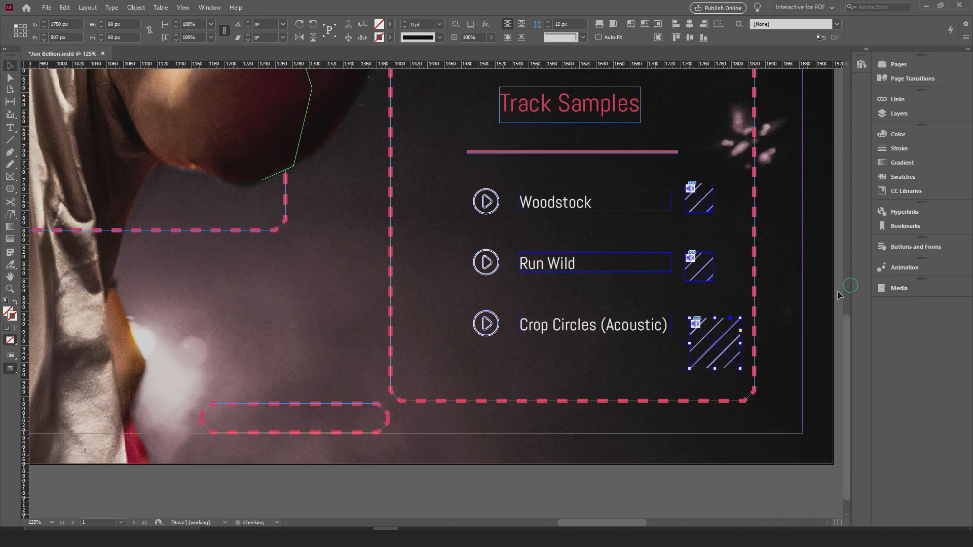
{"action": "left_click_drag", "start_coordinate": [741, 370], "coordinate": [706, 330]}
{"action": "left_click", "coordinate": [707, 355]}
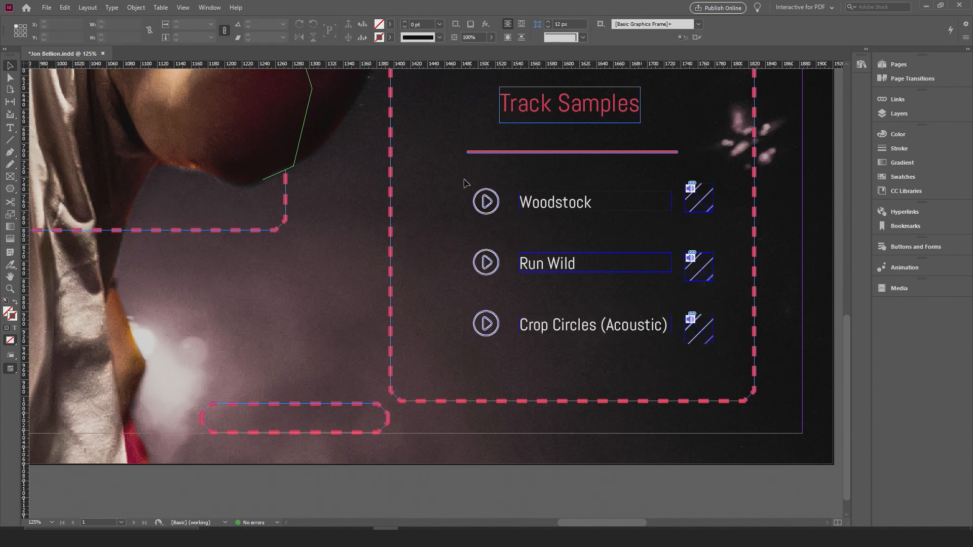
Give the Woodstock play button an On Click Sound action using Jon Bellion - Woodstock (Psychedelic Fiction).mp3 with the Play option
{"action": "left_click", "coordinate": [491, 213]}
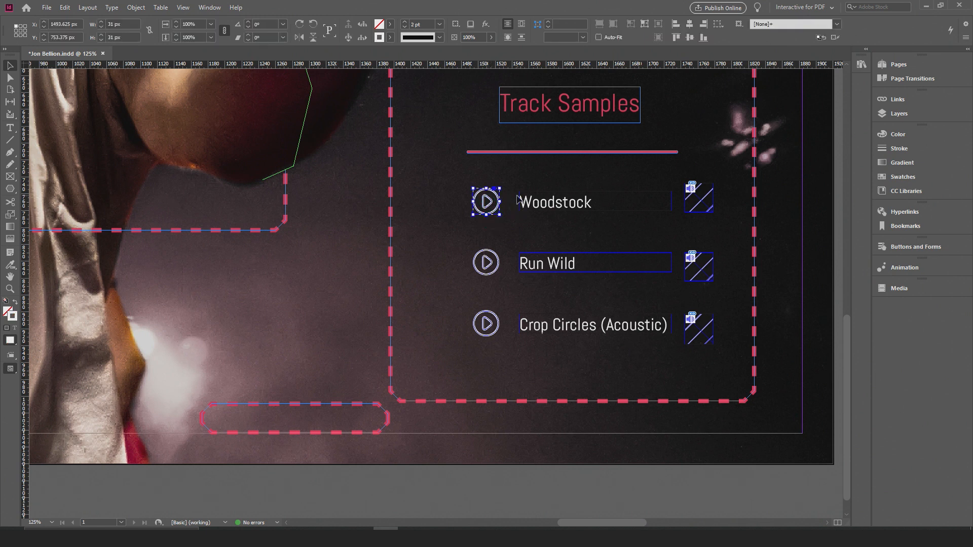
{"action": "left_click", "coordinate": [882, 246]}
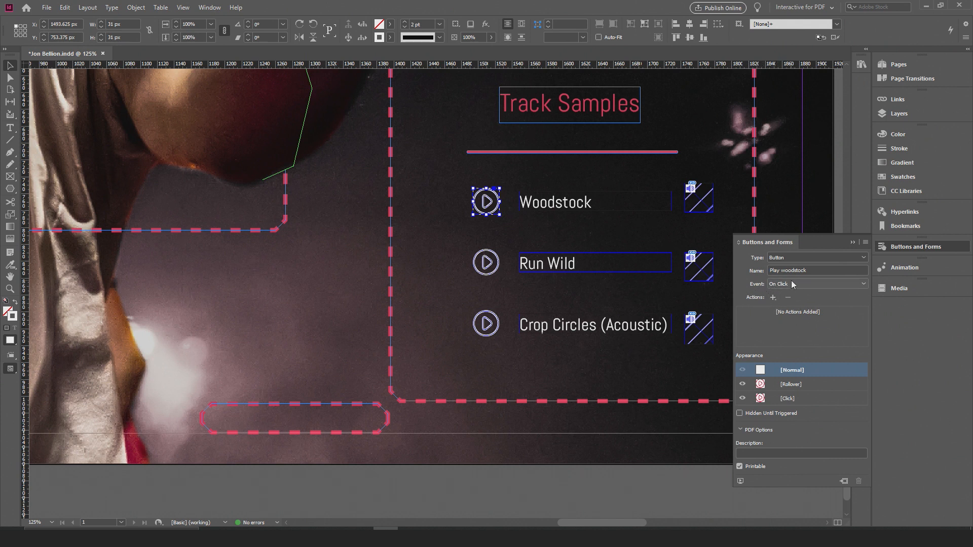
{"action": "left_click", "coordinate": [772, 298]}
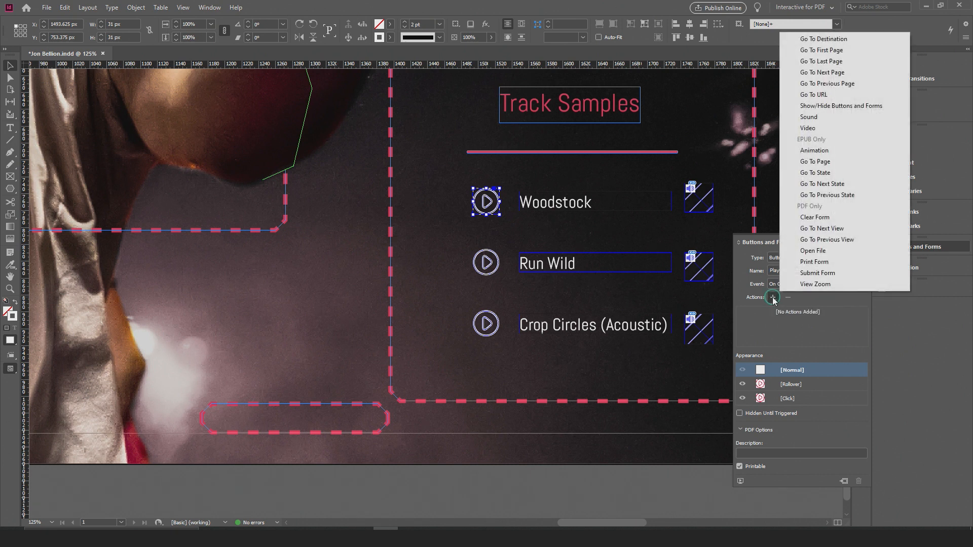
{"action": "left_click", "coordinate": [809, 117]}
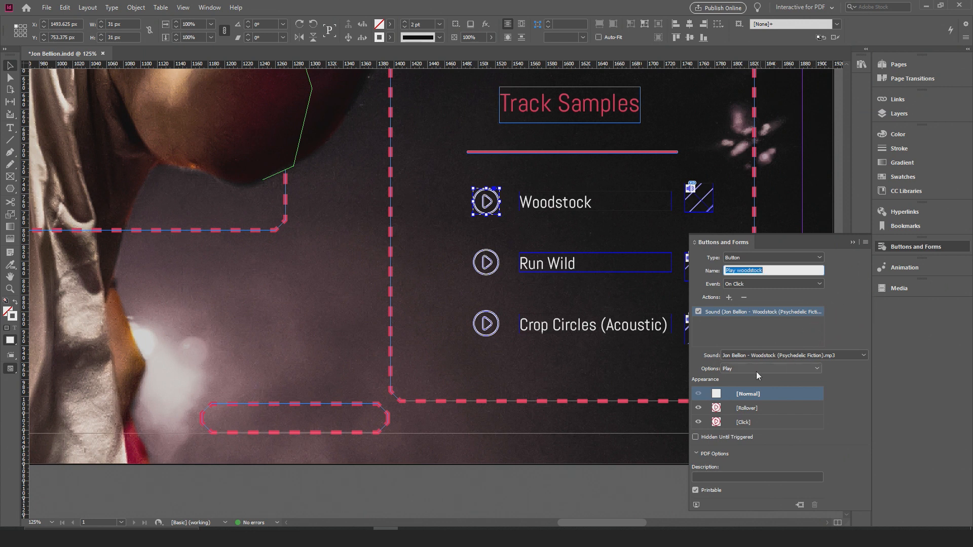
{"action": "left_click", "coordinate": [788, 357]}
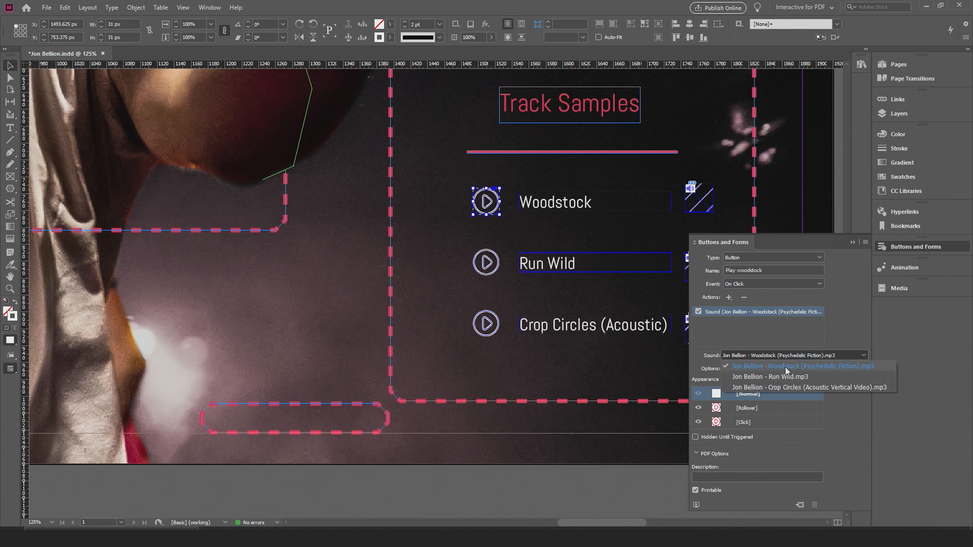
{"action": "left_click", "coordinate": [785, 367]}
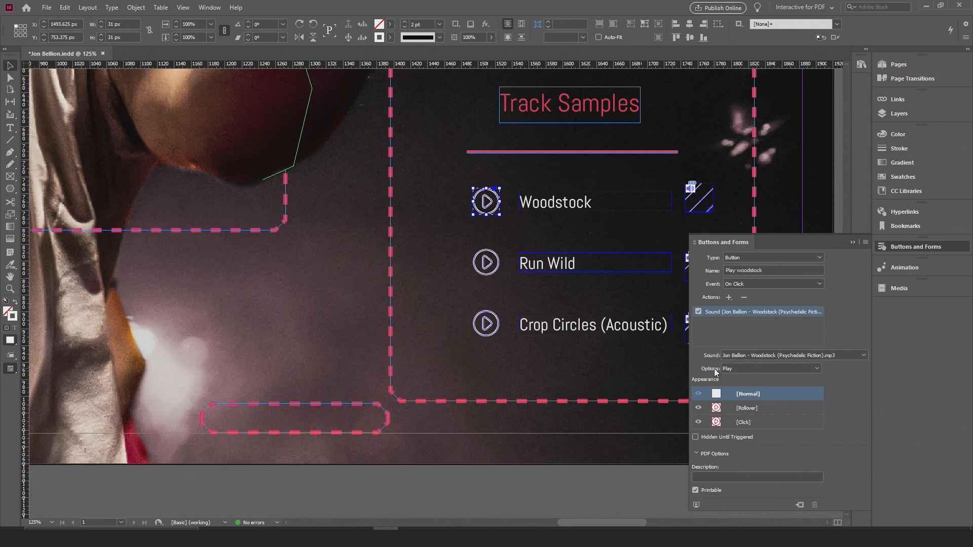
{"action": "left_click", "coordinate": [747, 372]}
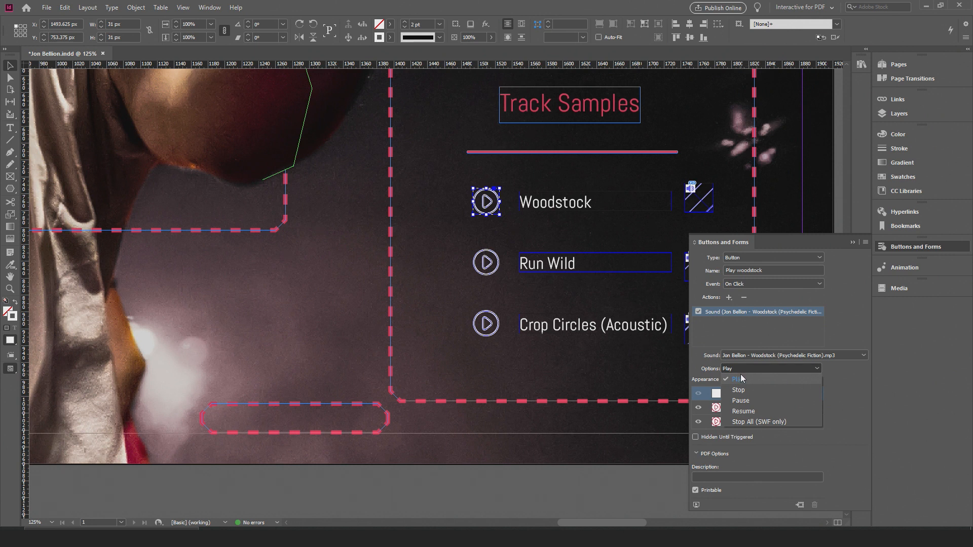
{"action": "left_click", "coordinate": [740, 376]}
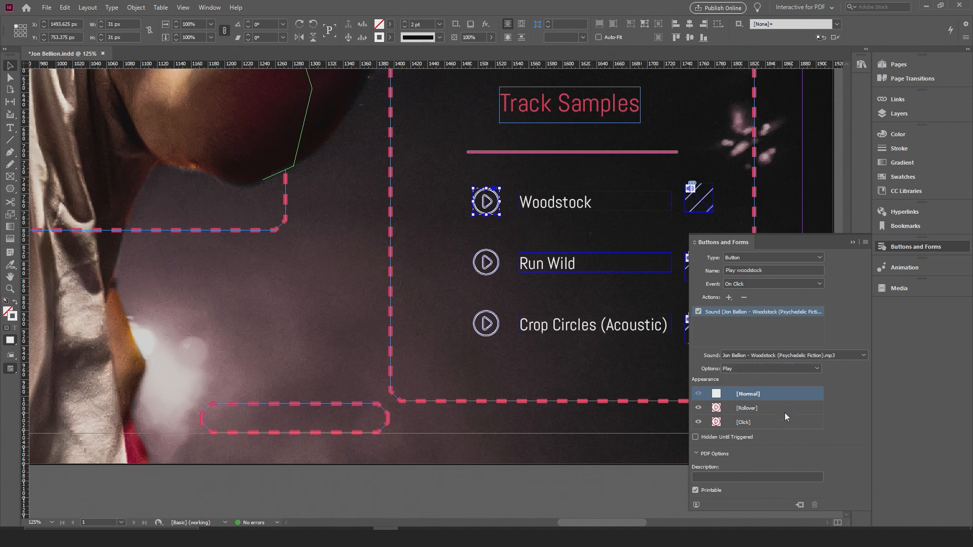
{"action": "left_click", "coordinate": [853, 243]}
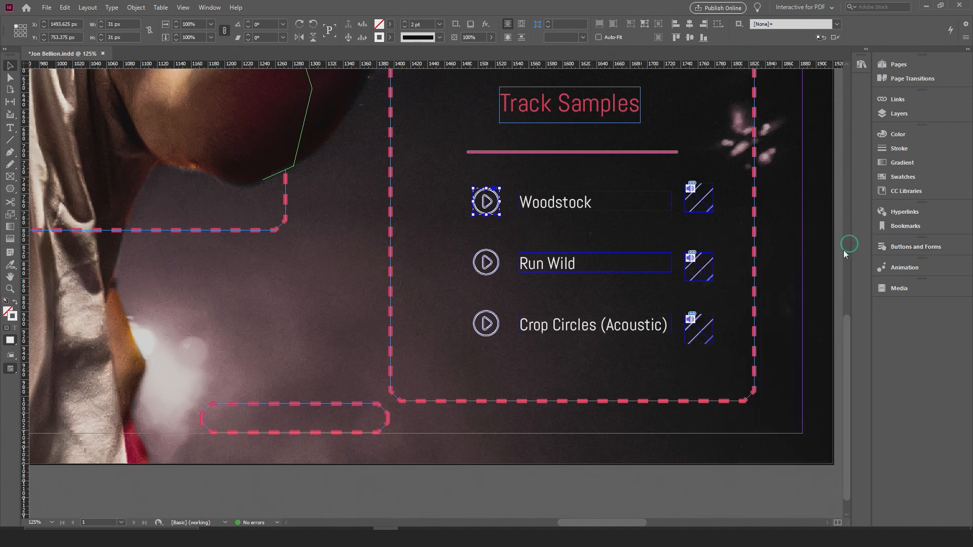
Give the Run Wild play button an On Click Sound action using Jon Bellion - Run Wild.mp3 with the Play option
{"action": "left_click", "coordinate": [498, 268]}
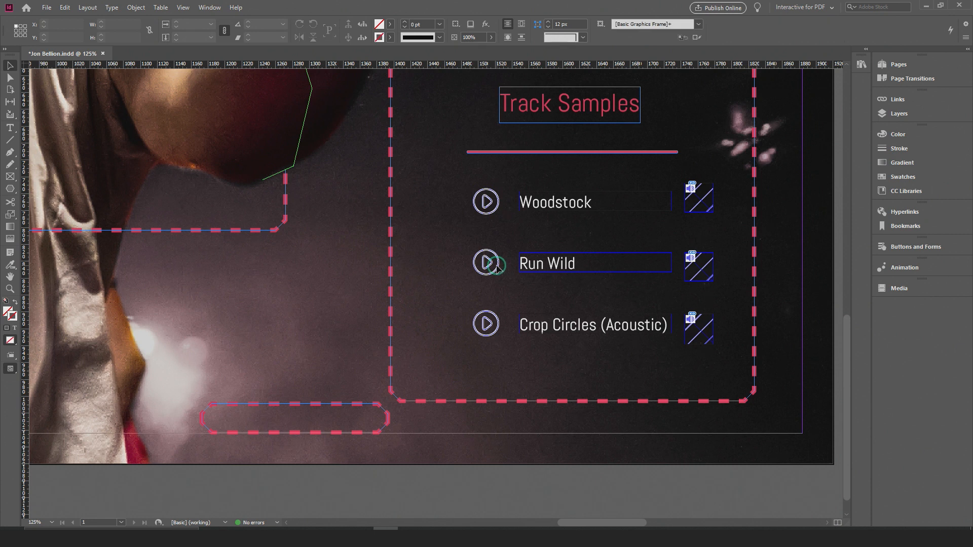
{"action": "left_click", "coordinate": [915, 247]}
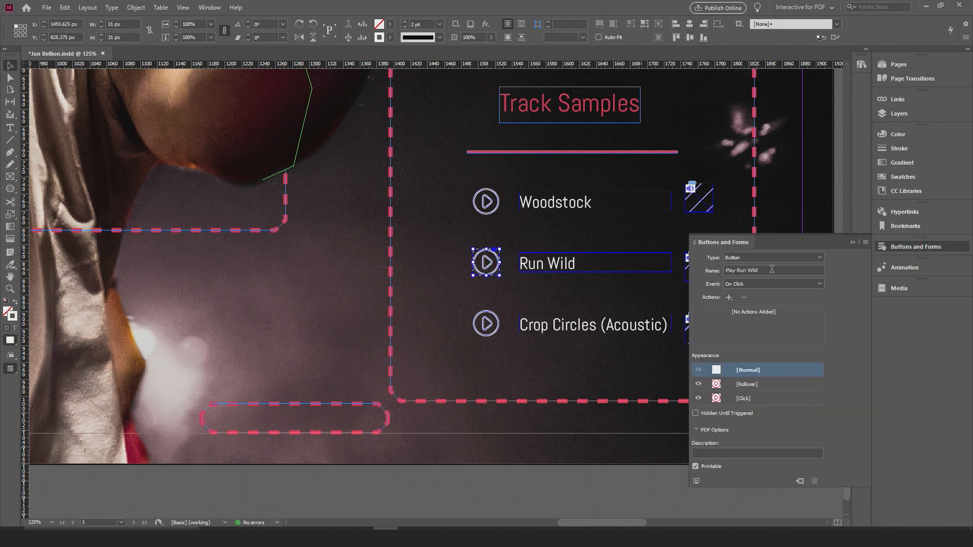
{"action": "left_click", "coordinate": [729, 297]}
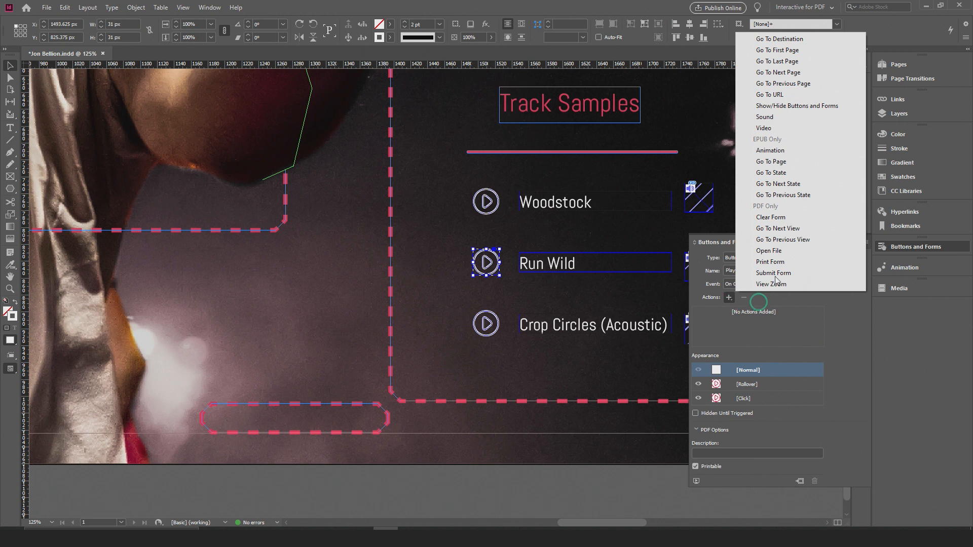
{"action": "left_click", "coordinate": [774, 120]}
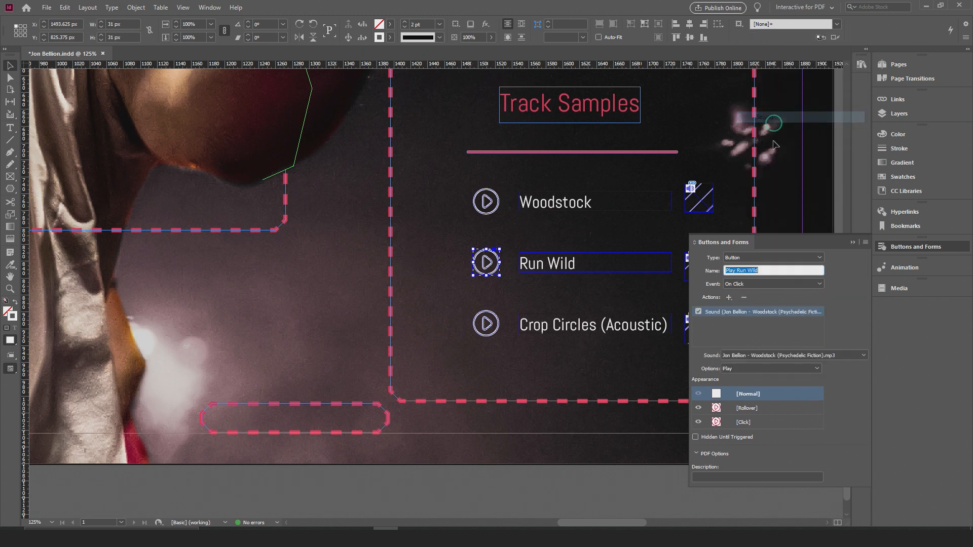
{"action": "left_click", "coordinate": [754, 355]}
{"action": "left_click", "coordinate": [769, 377]}
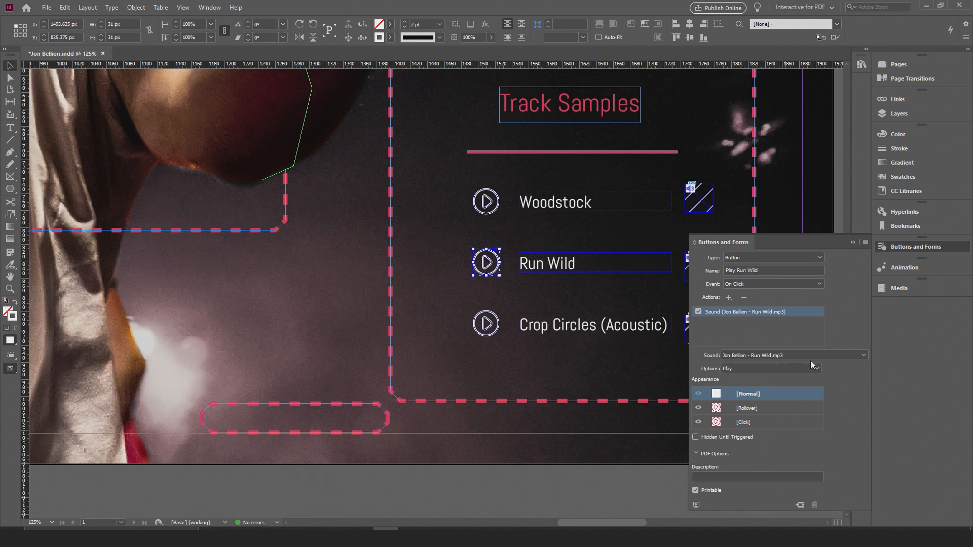
Give the Crop Circles play button an On Click Sound action using Jon Bellion - Crop Circles (Acoustic Vertical Video).mp3 with the Play option
{"action": "left_click", "coordinate": [488, 325]}
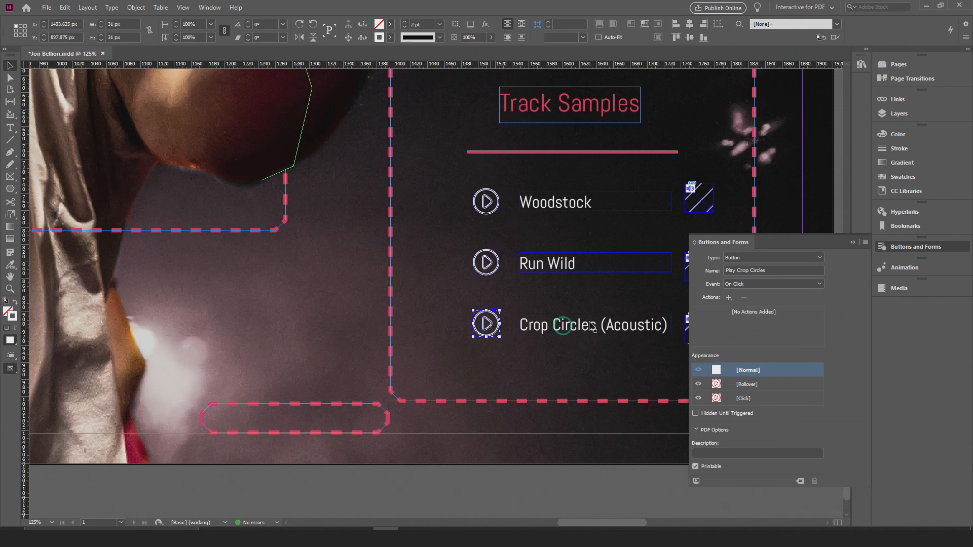
{"action": "left_click", "coordinate": [728, 297]}
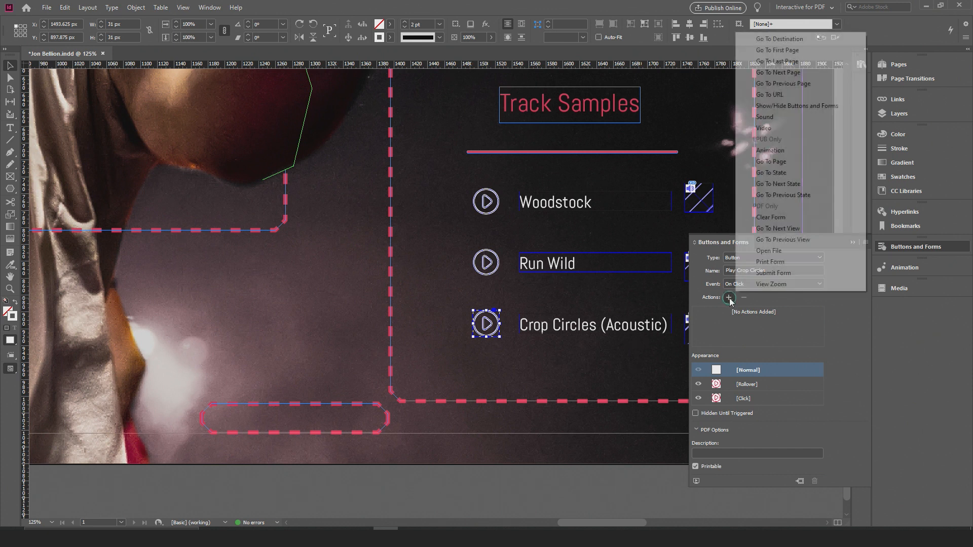
{"action": "left_click", "coordinate": [768, 117]}
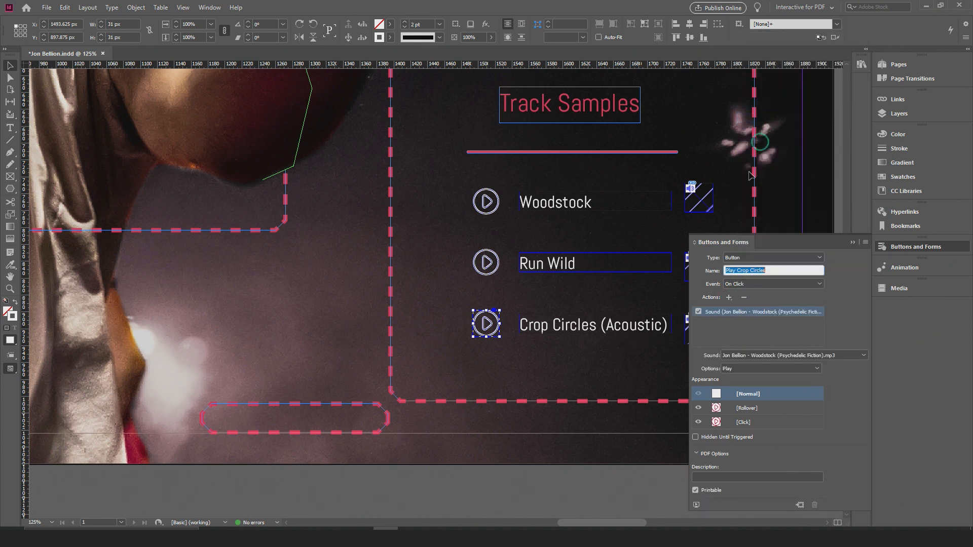
{"action": "left_click", "coordinate": [749, 356]}
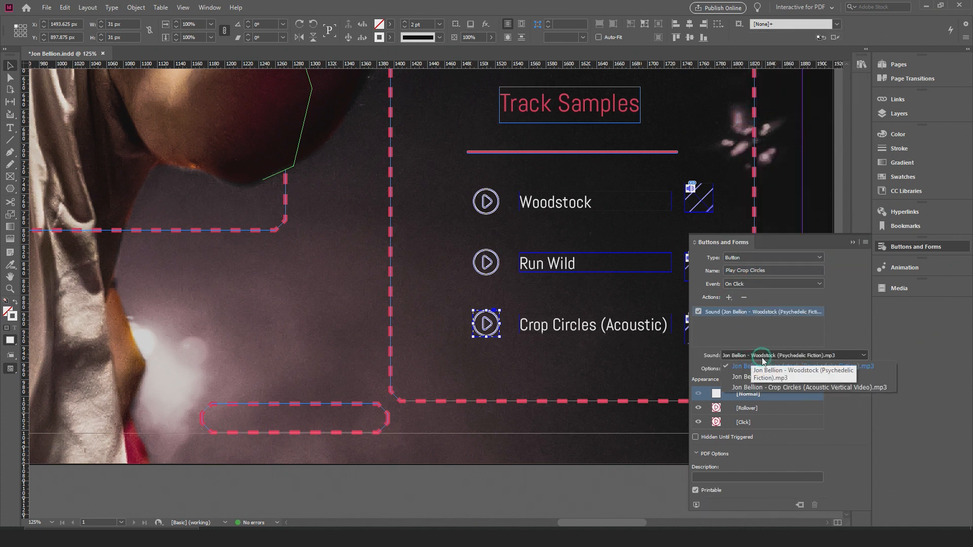
{"action": "left_click", "coordinate": [793, 388]}
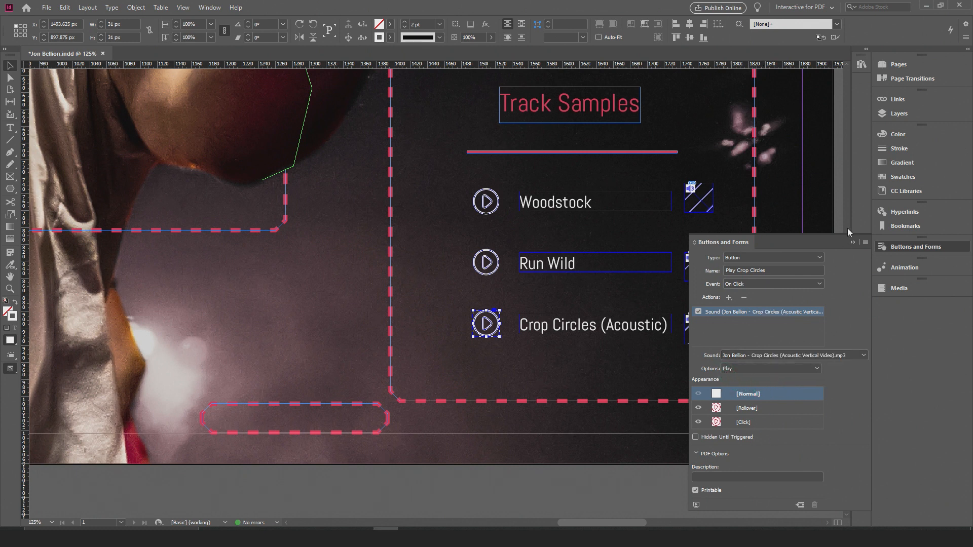
{"action": "left_click", "coordinate": [768, 273]}
{"action": "left_click", "coordinate": [855, 242]}
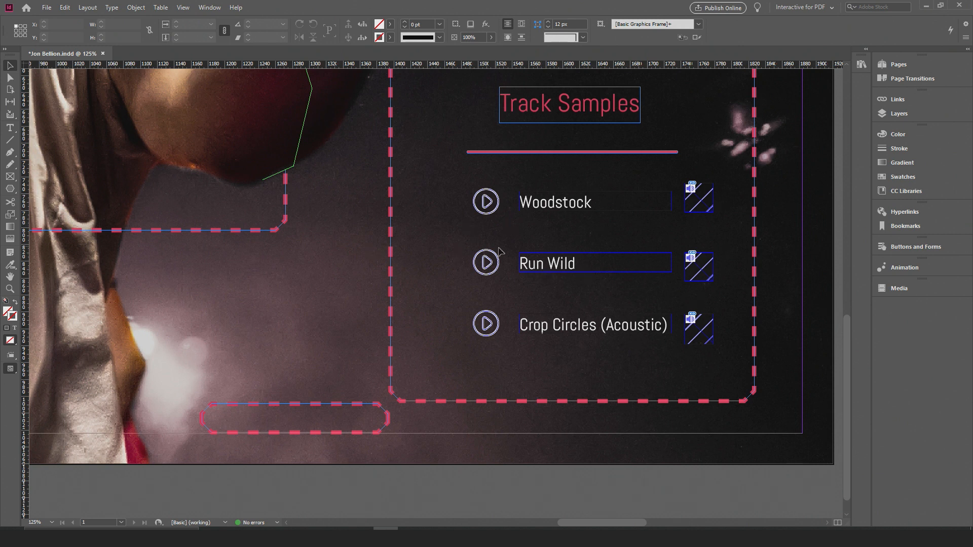
Duplicate the Woodstock play button and place the copy 55 px to the left of the original at the same height
{"action": "scroll", "coordinate": [448, 205], "scroll_direction": "up", "scroll_amount": 4}
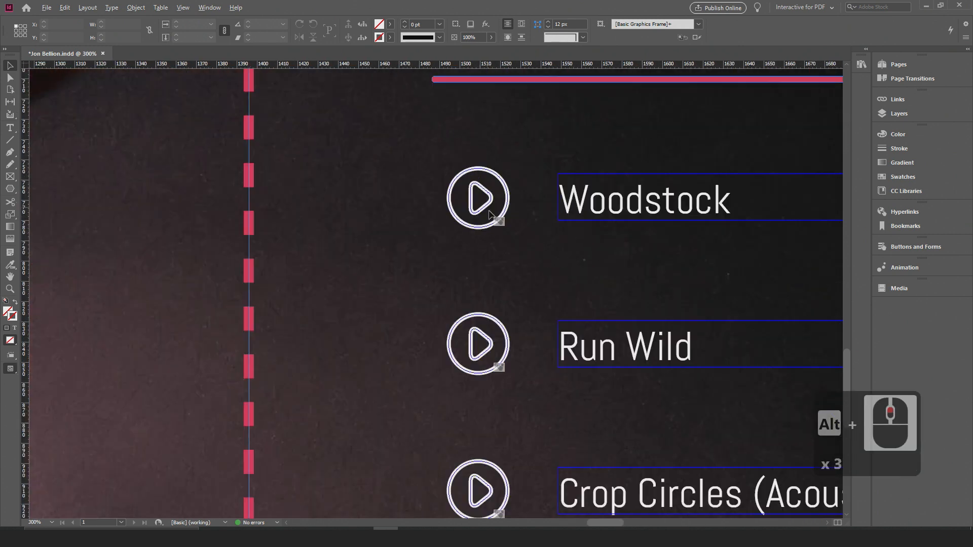
{"action": "left_click_drag", "start_coordinate": [452, 257], "coordinate": [464, 326]}
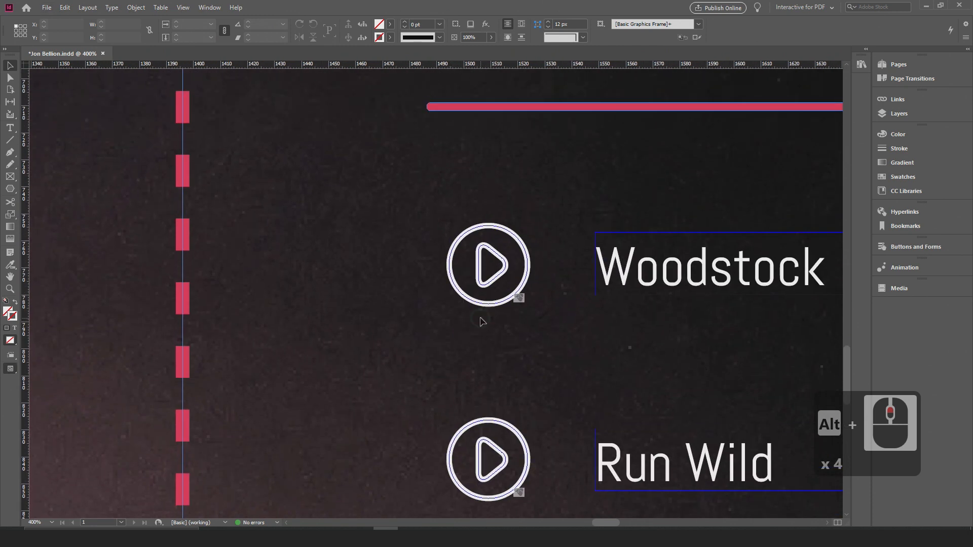
{"action": "left_click", "coordinate": [501, 277]}
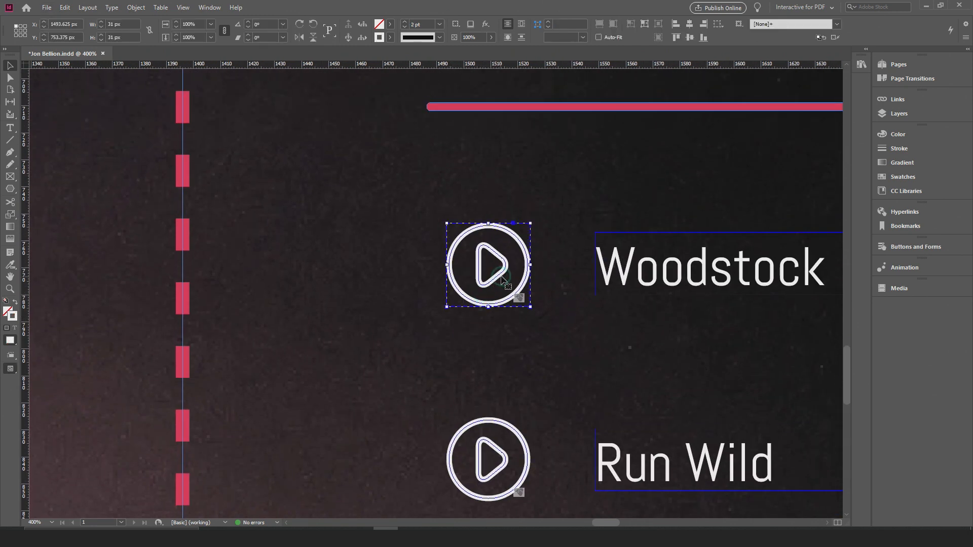
{"action": "left_click_drag", "start_coordinate": [500, 277], "coordinate": [352, 278]}
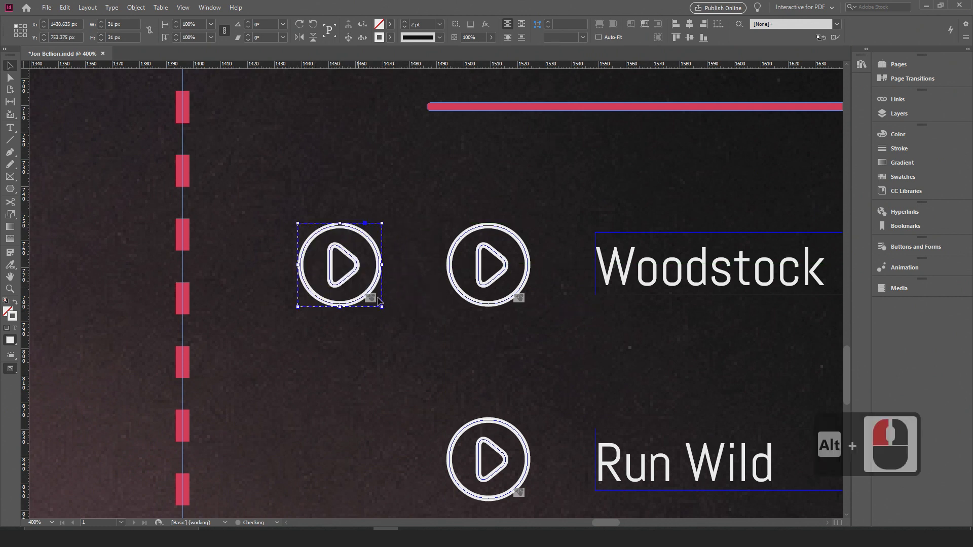
Rename the duplicated Woodstock button as Stop woodstock 1
{"action": "left_click", "coordinate": [896, 247]}
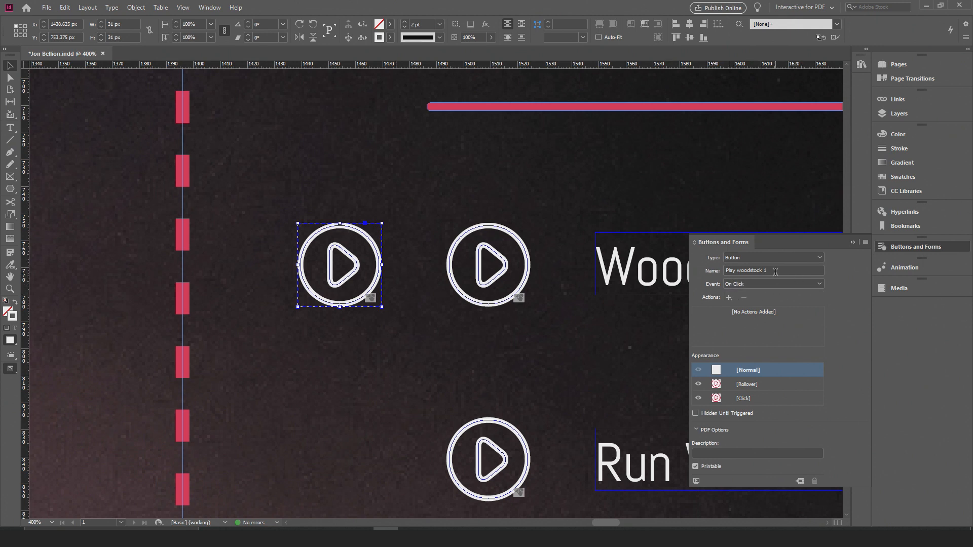
{"action": "double_click", "coordinate": [735, 270]}
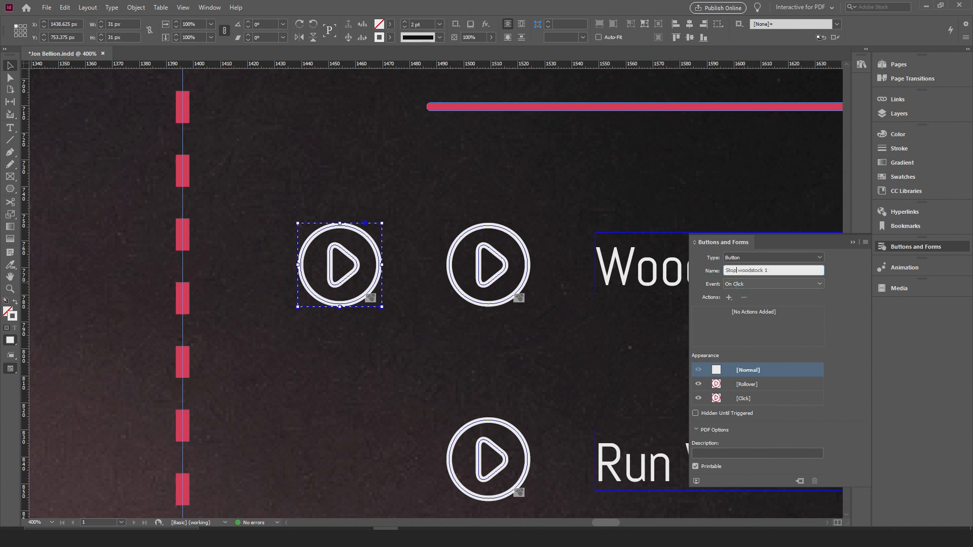
{"action": "key", "text": "Return"}
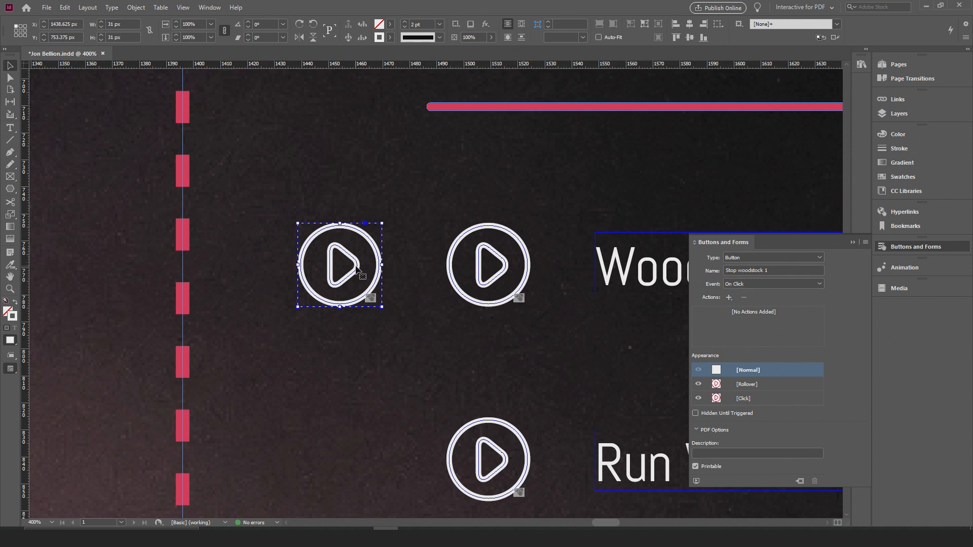
{"action": "double_click", "coordinate": [329, 264]}
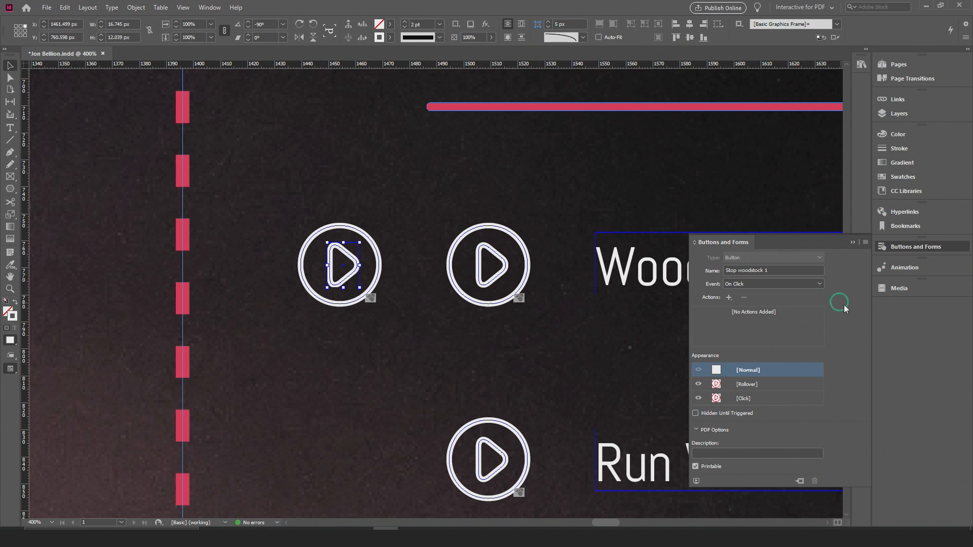
{"action": "left_click", "coordinate": [397, 231]}
{"action": "left_click", "coordinate": [376, 247]}
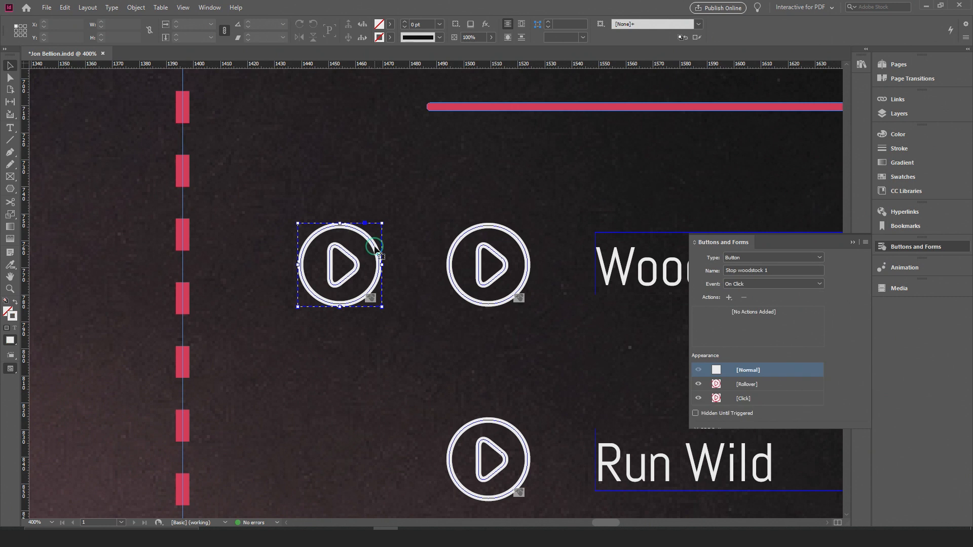
{"action": "left_click", "coordinate": [769, 259]}
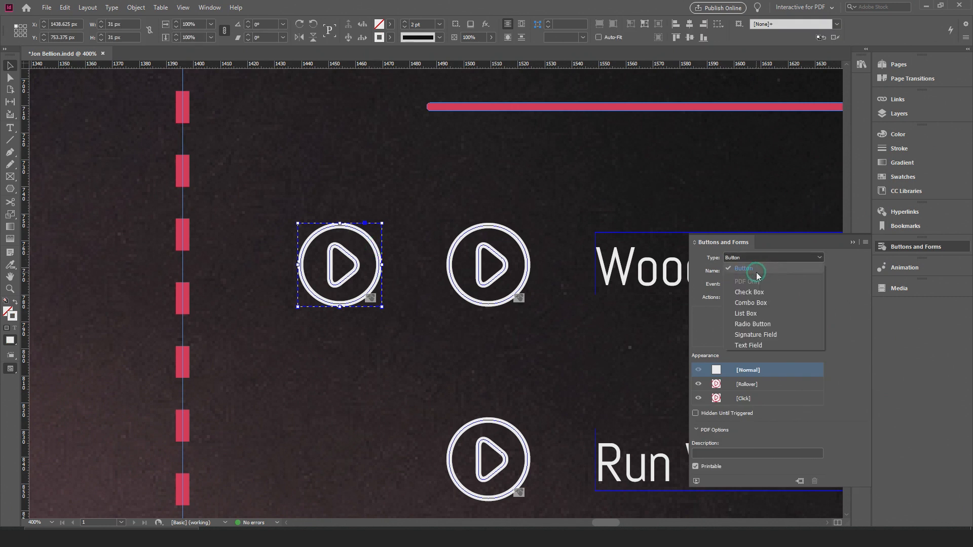
{"action": "left_click", "coordinate": [757, 269]}
{"action": "left_click", "coordinate": [782, 283]}
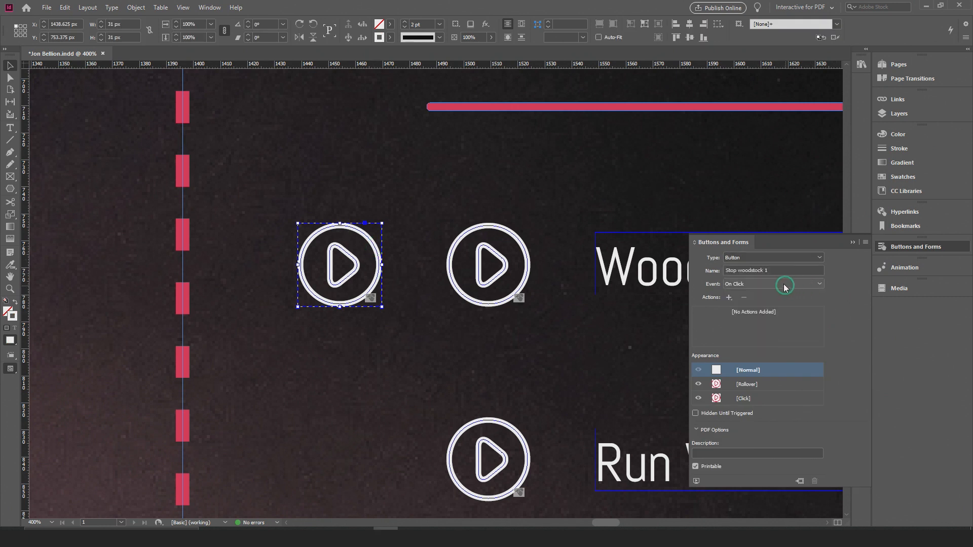
{"action": "left_click", "coordinate": [819, 284]}
{"action": "left_click", "coordinate": [816, 263]}
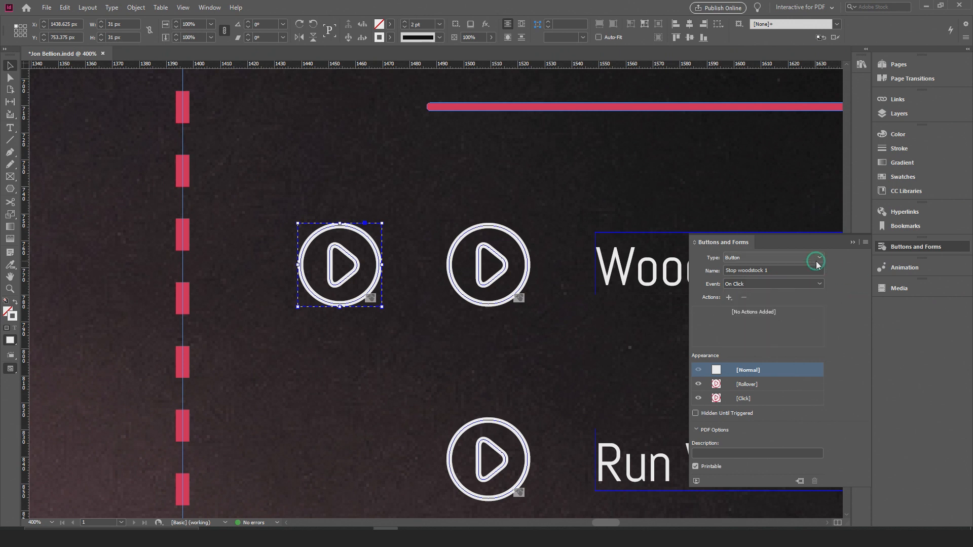
{"action": "left_click", "coordinate": [817, 260]}
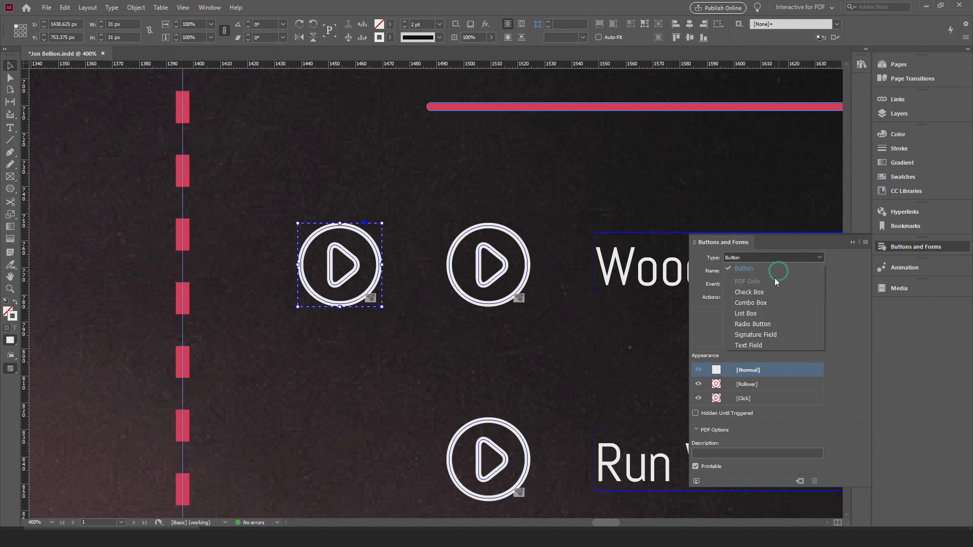
{"action": "left_click", "coordinate": [849, 300]}
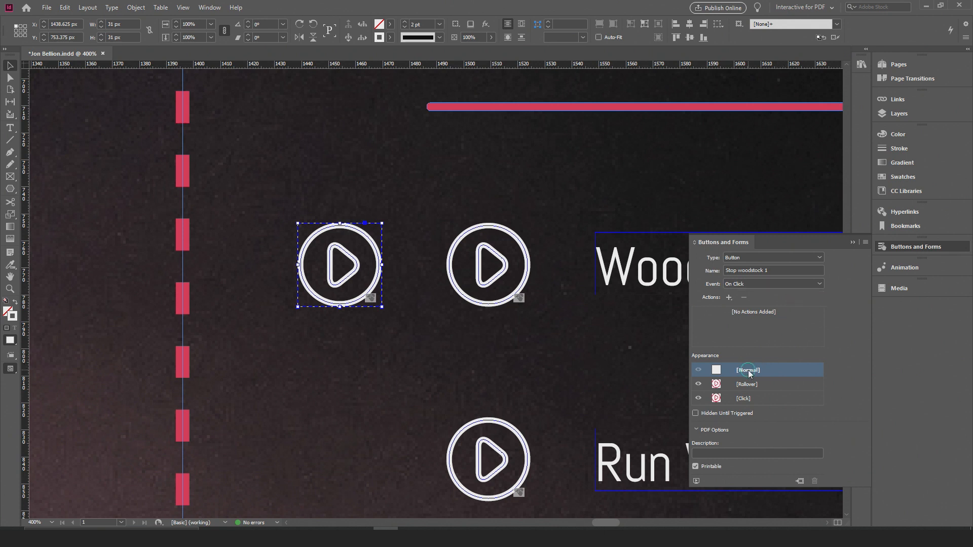
{"action": "double_click", "coordinate": [355, 264]}
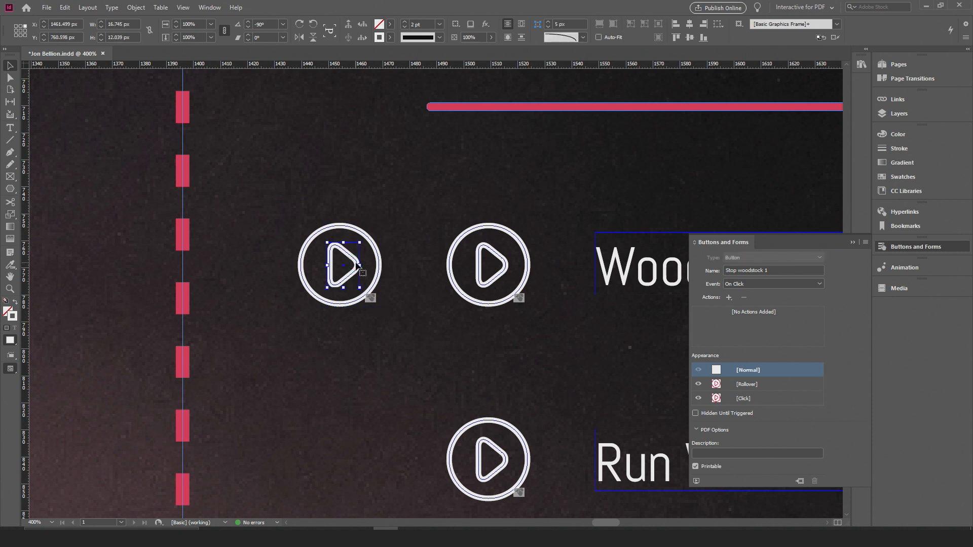
{"action": "left_click", "coordinate": [356, 264]}
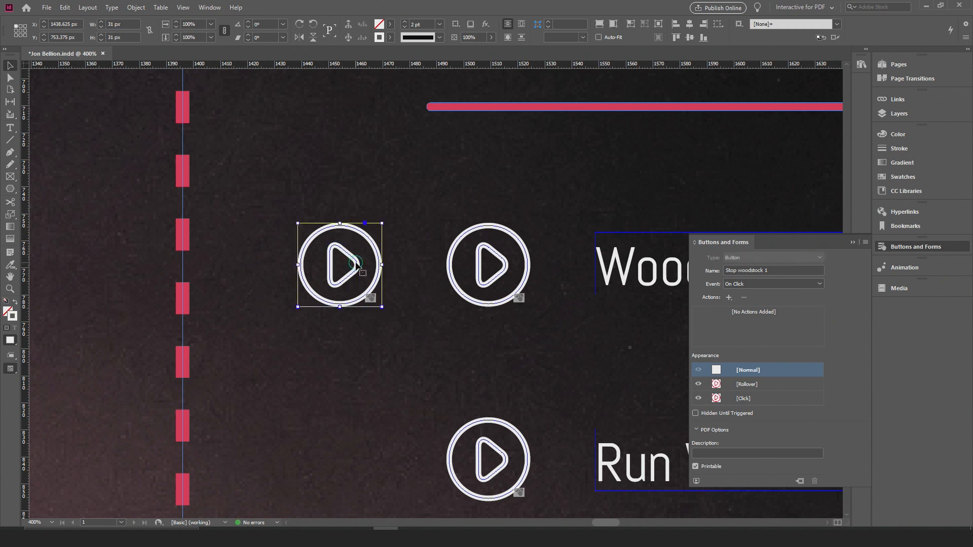
{"action": "left_click", "coordinate": [356, 264]}
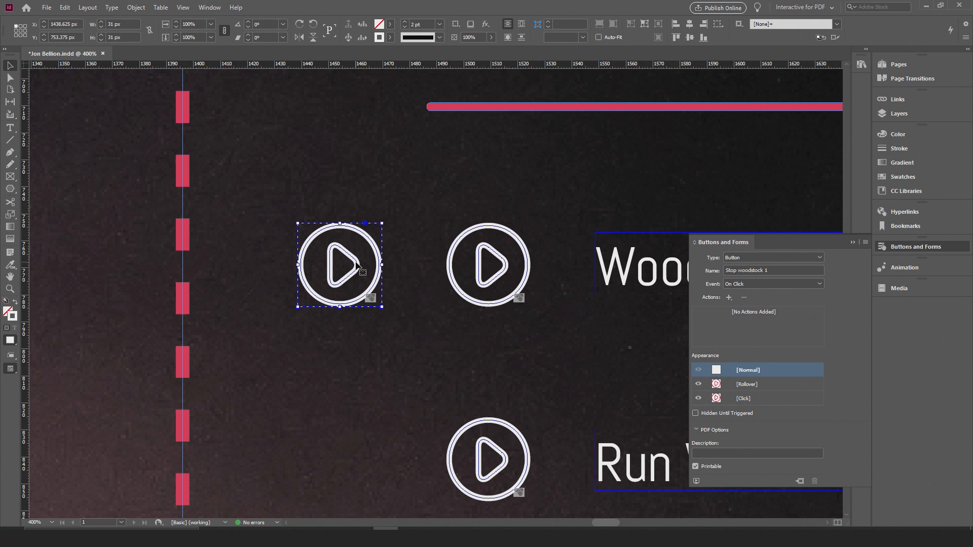
{"action": "right_click", "coordinate": [354, 264]}
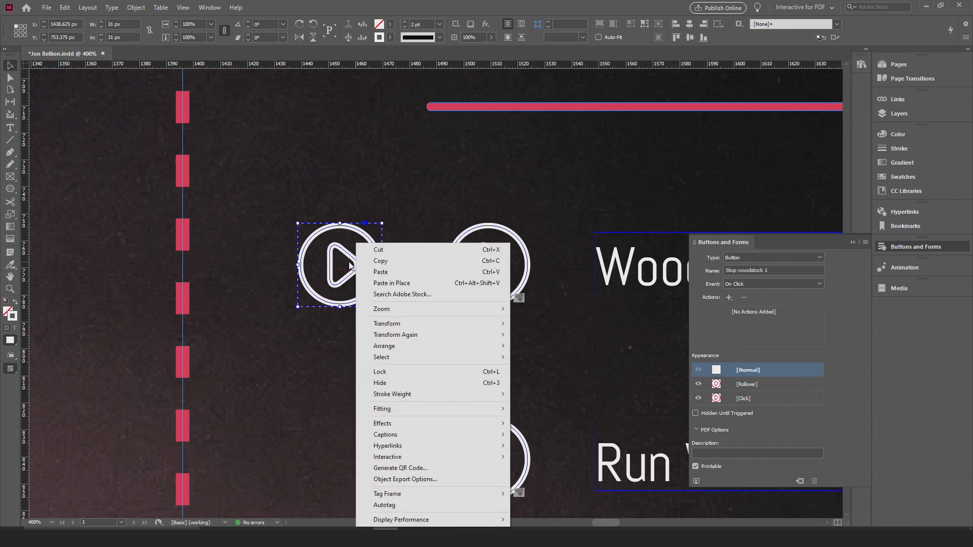
{"action": "left_click", "coordinate": [420, 222]}
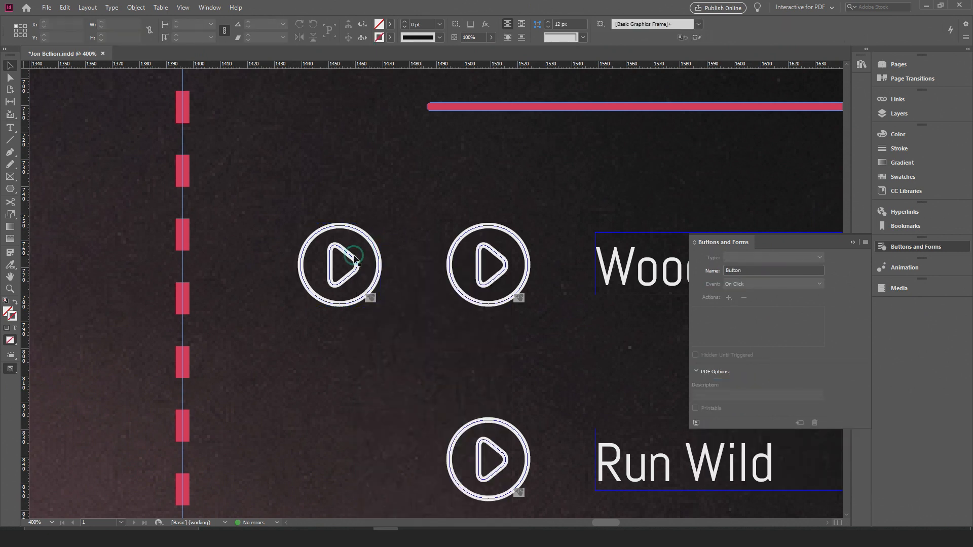
{"action": "left_click", "coordinate": [355, 254]}
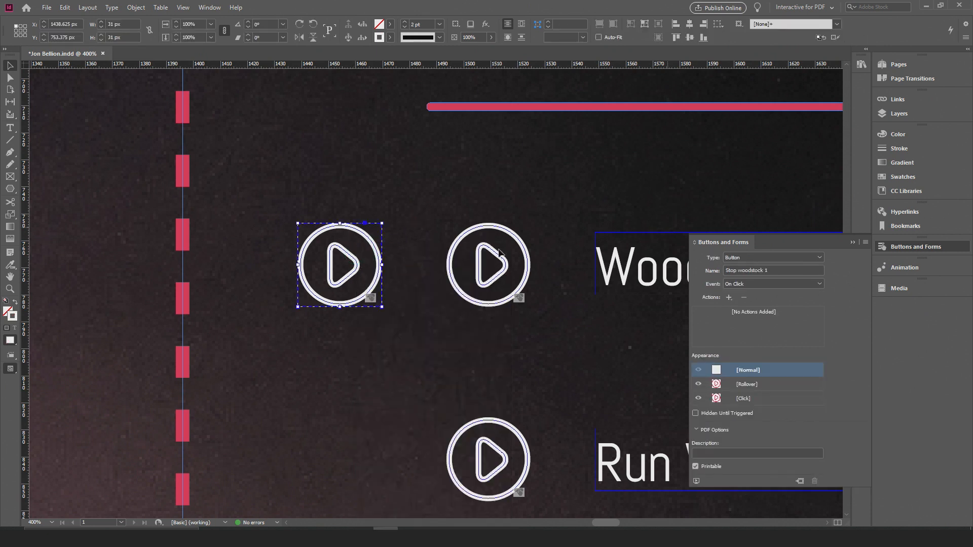
{"action": "right_click", "coordinate": [352, 259]}
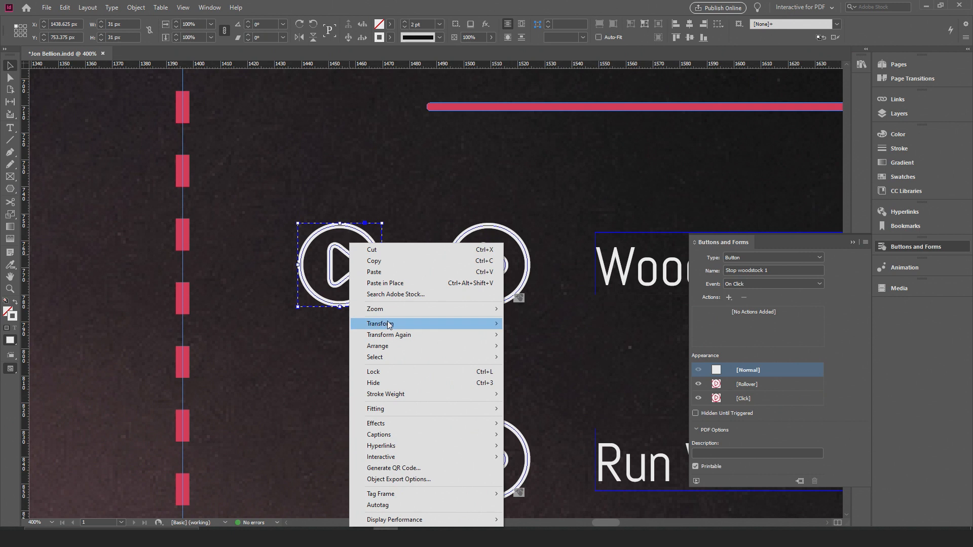
{"action": "mouse_move", "coordinate": [393, 336]}
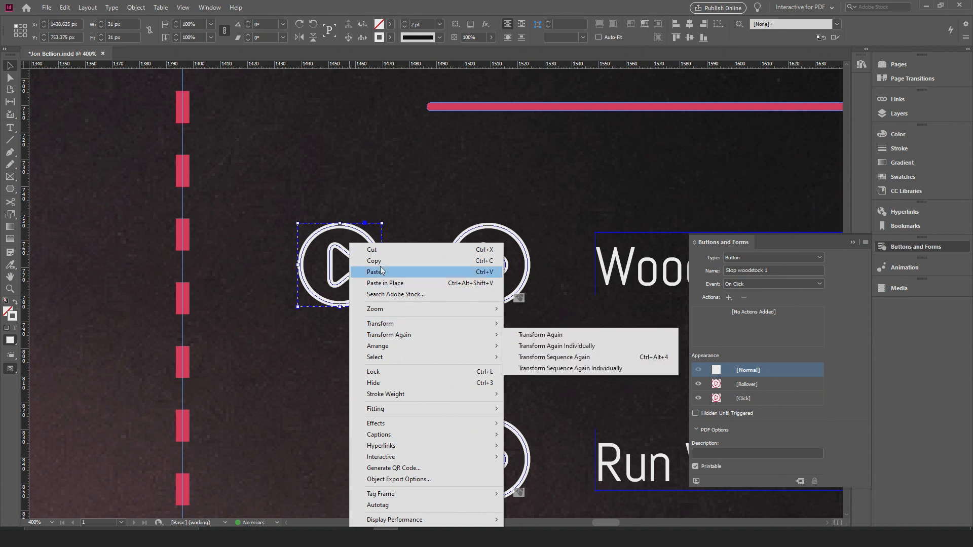
{"action": "left_click", "coordinate": [385, 227]}
Switch to the Essentials workspace
{"action": "left_click", "coordinate": [855, 246]}
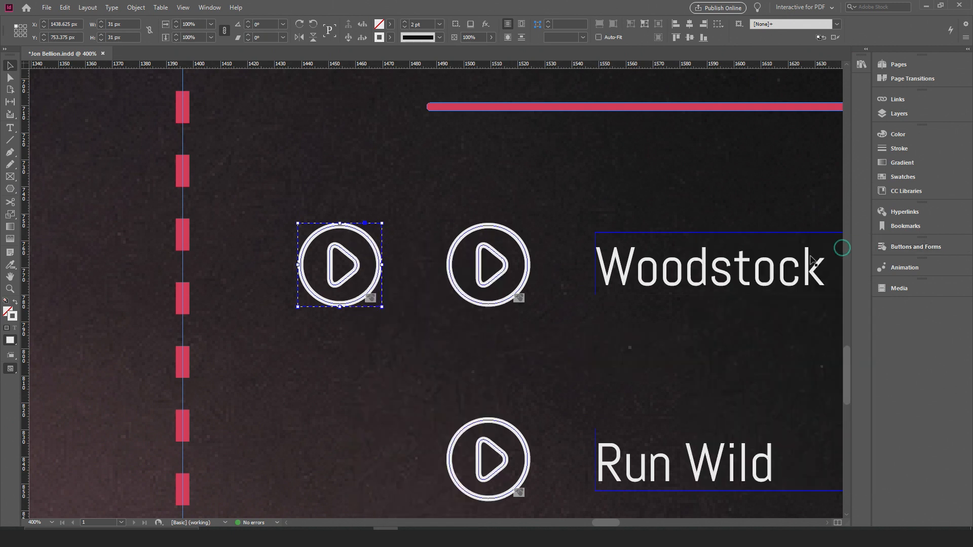
{"action": "left_click", "coordinate": [801, 7]}
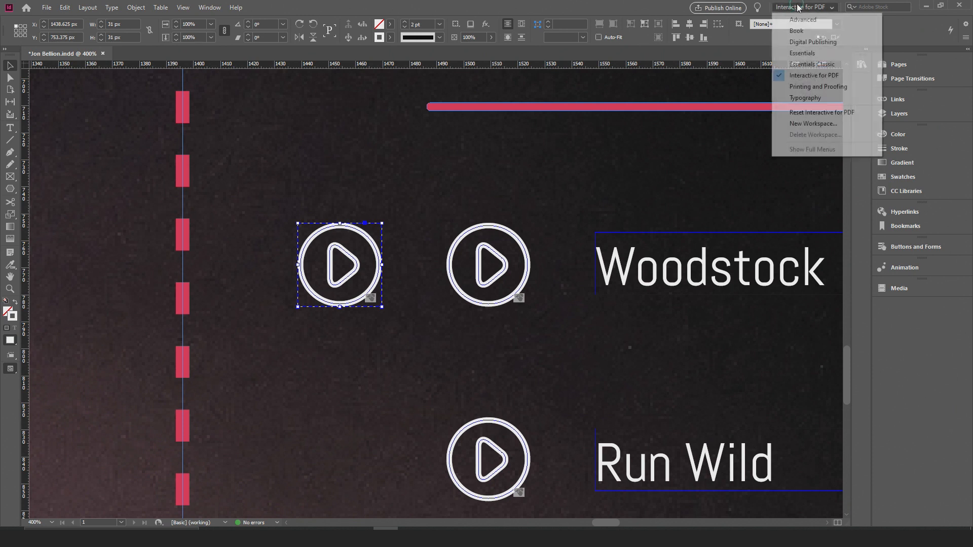
{"action": "left_click", "coordinate": [796, 48]}
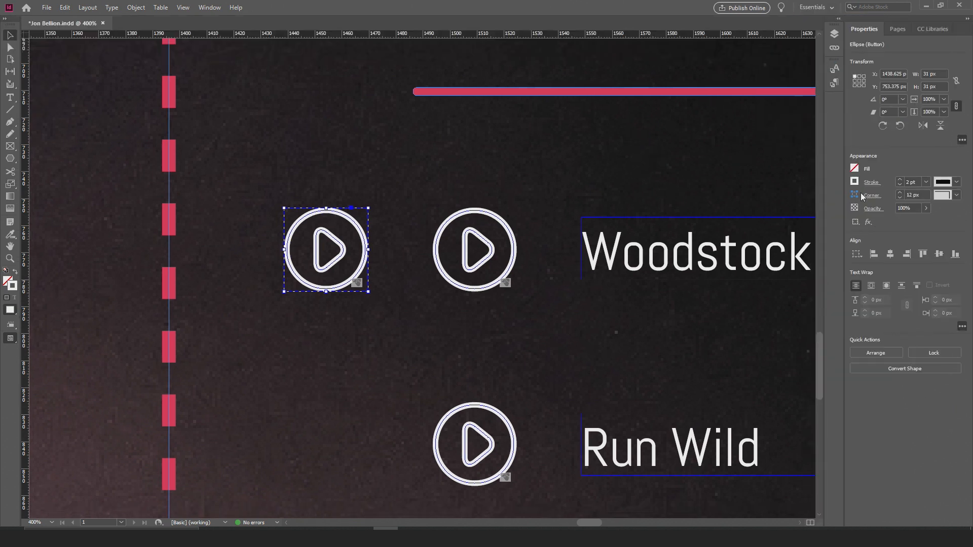
Delete the duplicated play button beside the original Woodstock play button, including both its circle and triangle
{"action": "right_click", "coordinate": [356, 223]}
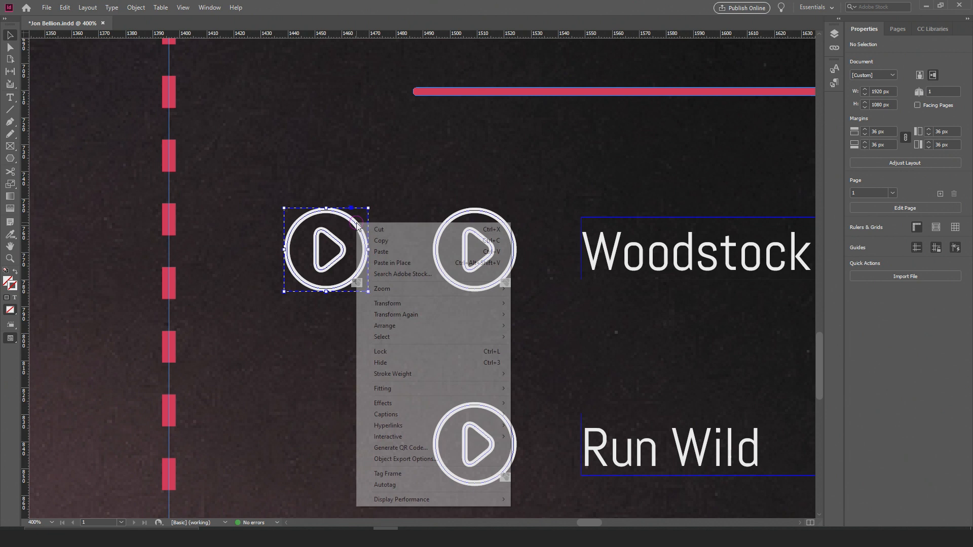
{"action": "left_click", "coordinate": [878, 394]}
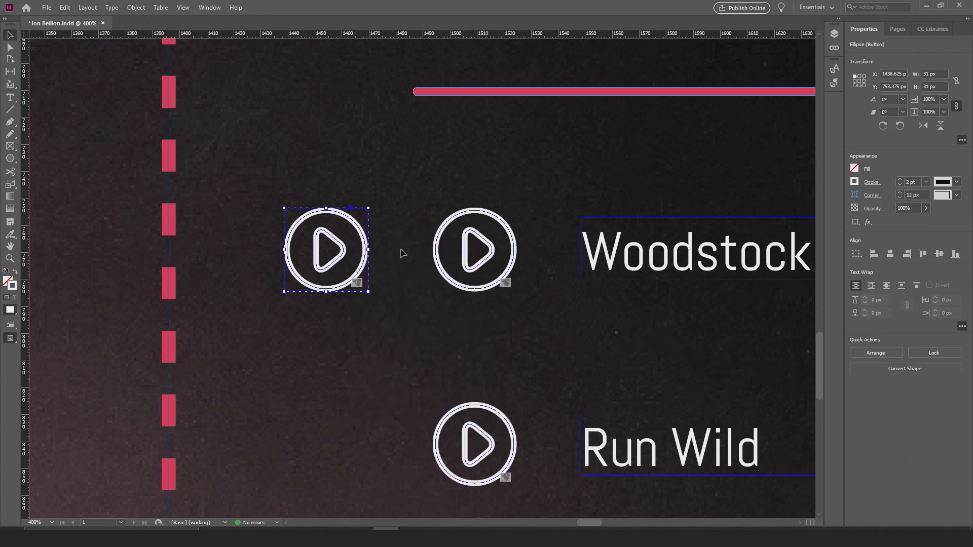
{"action": "double_click", "coordinate": [362, 235]}
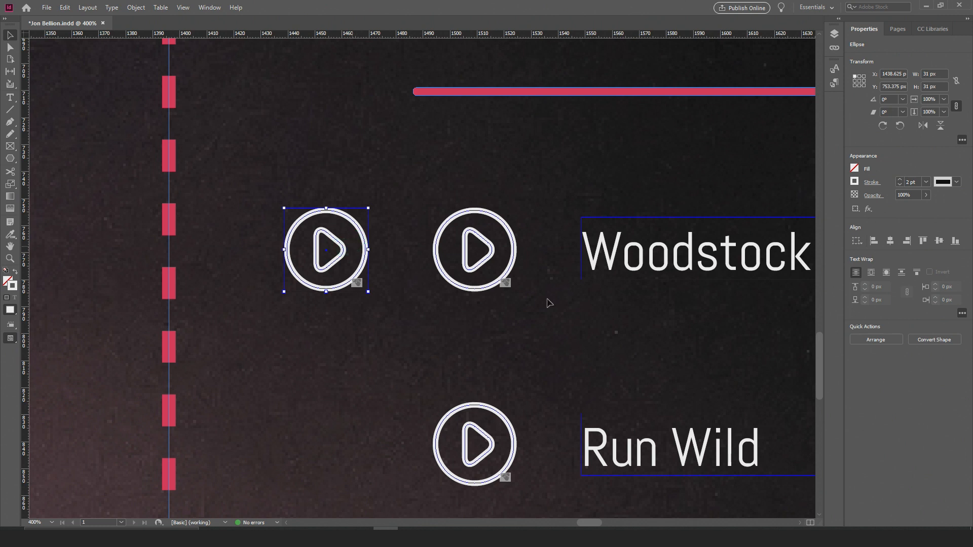
{"action": "left_click", "coordinate": [345, 248], "text": "shift"}
{"action": "right_click", "coordinate": [345, 247]}
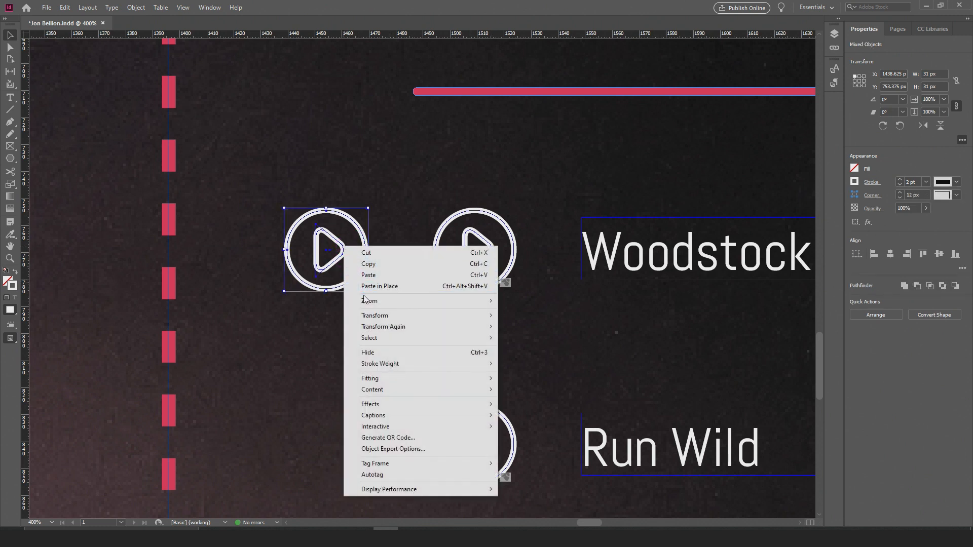
{"action": "left_click", "coordinate": [869, 374]}
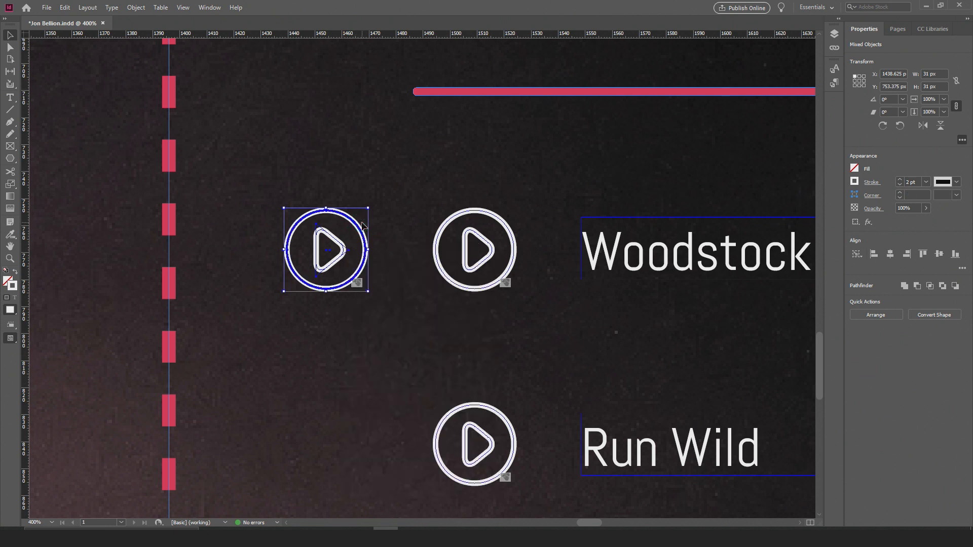
{"action": "key", "text": "Delete"}
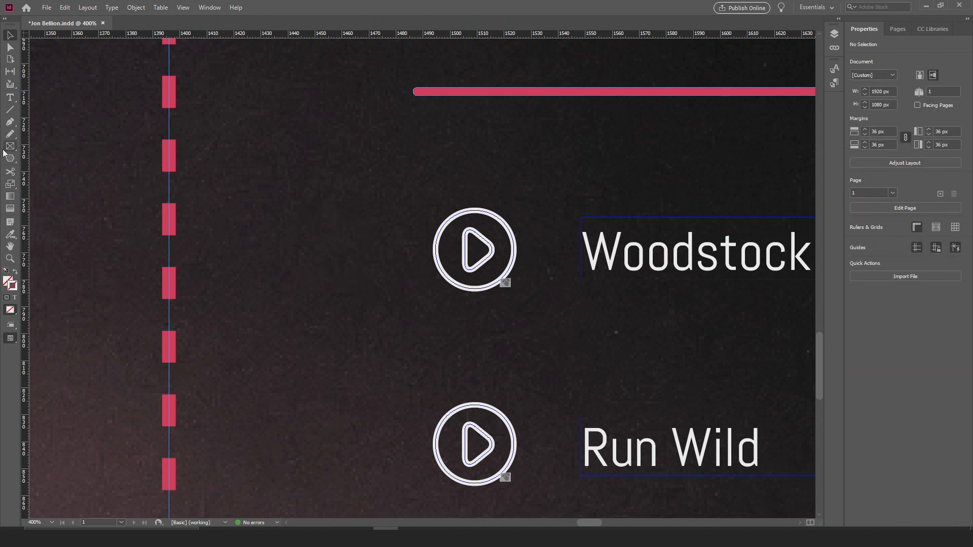
Draw a 31 px circle with the Ellipse tool over the Woodstock play button and give it a 2 pt stroke
{"action": "left_click_drag", "start_coordinate": [8, 161], "coordinate": [38, 181]}
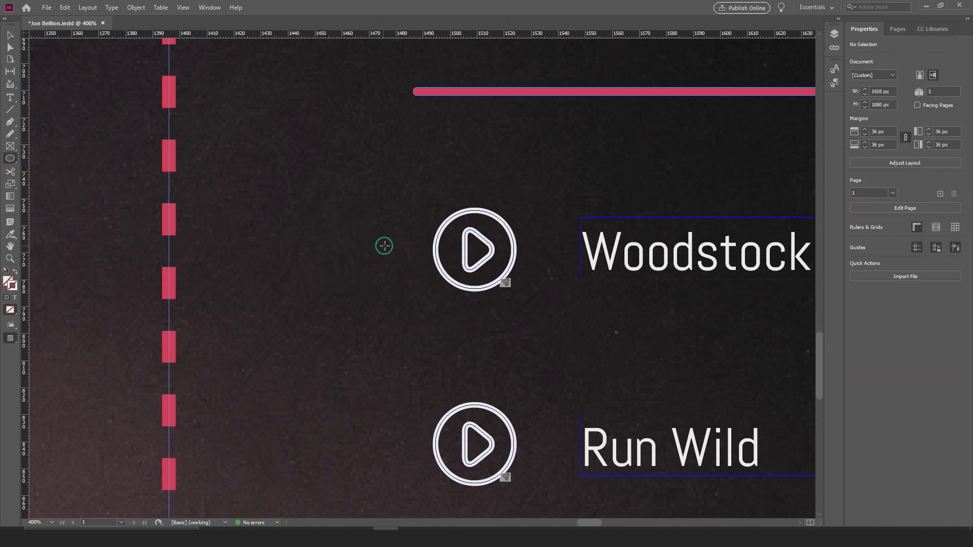
{"action": "mouse_move", "coordinate": [449, 217]}
{"action": "left_mouse_down"}
{"action": "mouse_move", "coordinate": [471, 225]}
{"action": "mouse_move", "coordinate": [531, 301]}
{"action": "left_mouse_up"}
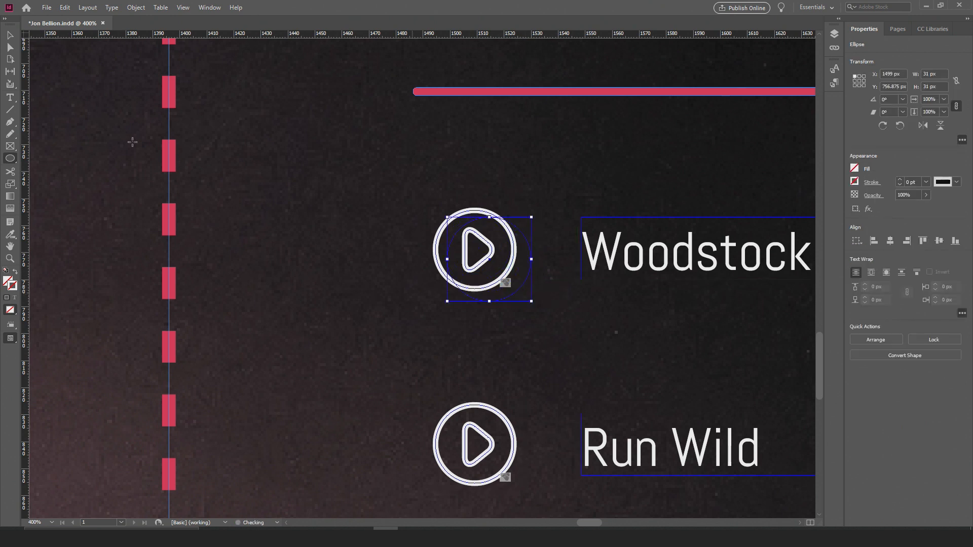
{"action": "left_click", "coordinate": [899, 179]}
{"action": "left_click", "coordinate": [899, 180]}
Move the new circle to X 1438.625 px, level with the Woodstock play button, and resize it to 31 px
{"action": "left_click", "coordinate": [9, 35]}
{"action": "left_click_drag", "start_coordinate": [527, 280], "coordinate": [411, 278]}
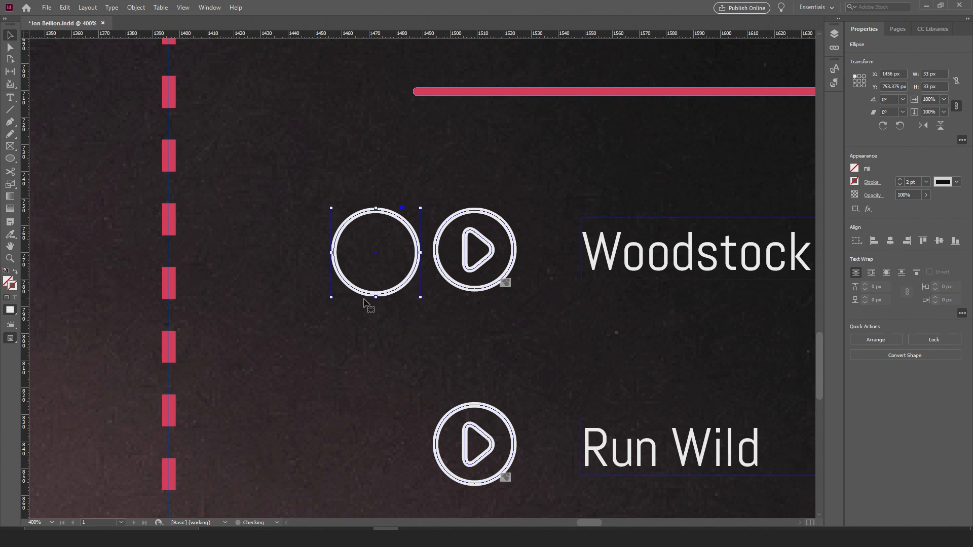
{"action": "left_click_drag", "start_coordinate": [332, 298], "coordinate": [337, 291]}
{"action": "left_click_drag", "start_coordinate": [401, 283], "coordinate": [350, 283]}
{"action": "left_click", "coordinate": [350, 318]}
Draw a 12 px square with the Rectangle tool above the empty circle and give it a 2 pt stroke
{"action": "left_click", "coordinate": [10, 158]}
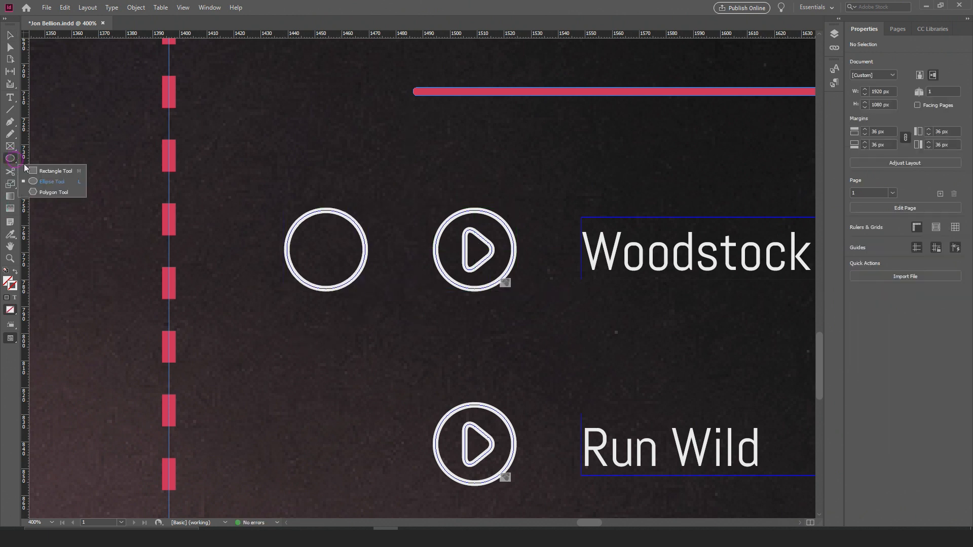
{"action": "left_click", "coordinate": [50, 175]}
{"action": "left_click_drag", "start_coordinate": [277, 156], "coordinate": [311, 198]}
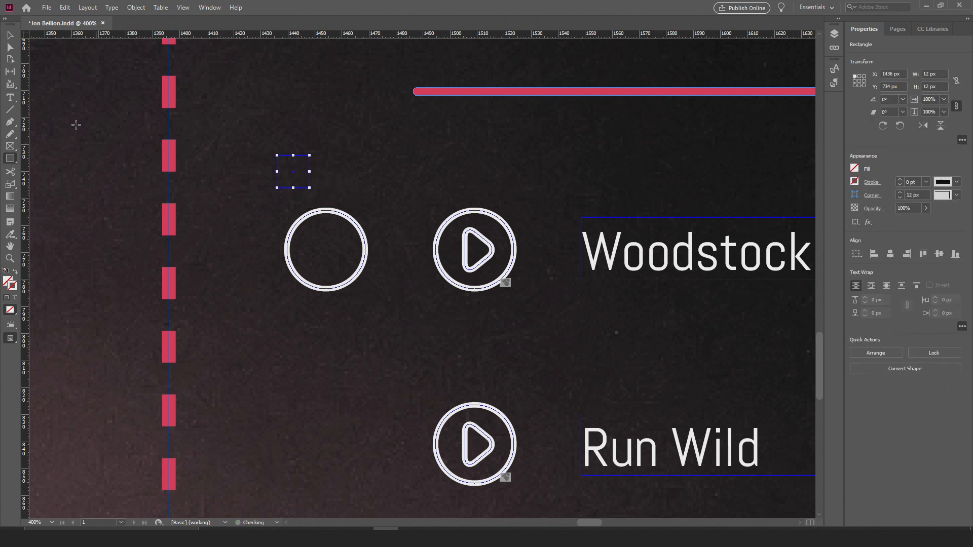
{"action": "left_click", "coordinate": [901, 182]}
{"action": "left_click", "coordinate": [900, 182]}
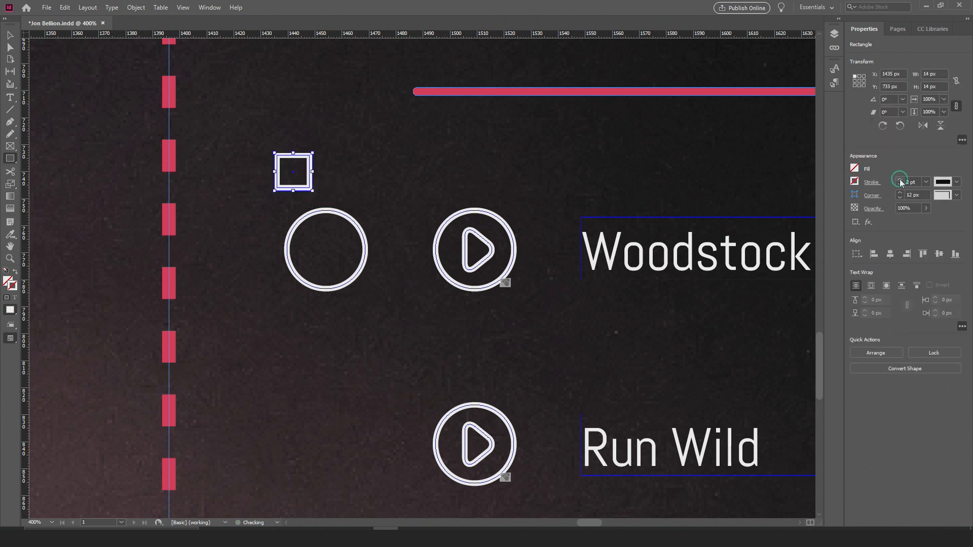
Try the Rounded and Bevel corner shapes on the small square and return its corners to None
{"action": "left_click", "coordinate": [956, 195]}
{"action": "left_click", "coordinate": [886, 259]}
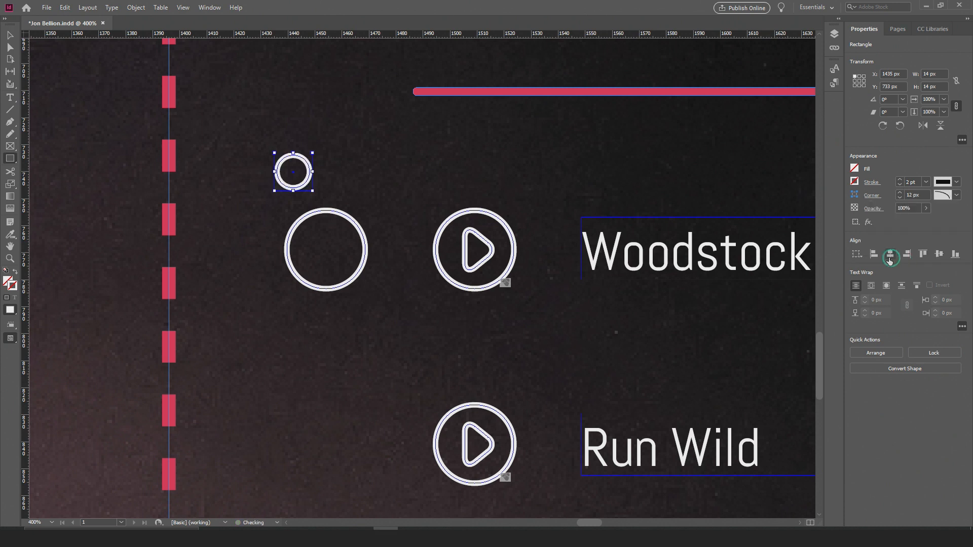
{"action": "left_click", "coordinate": [956, 195]}
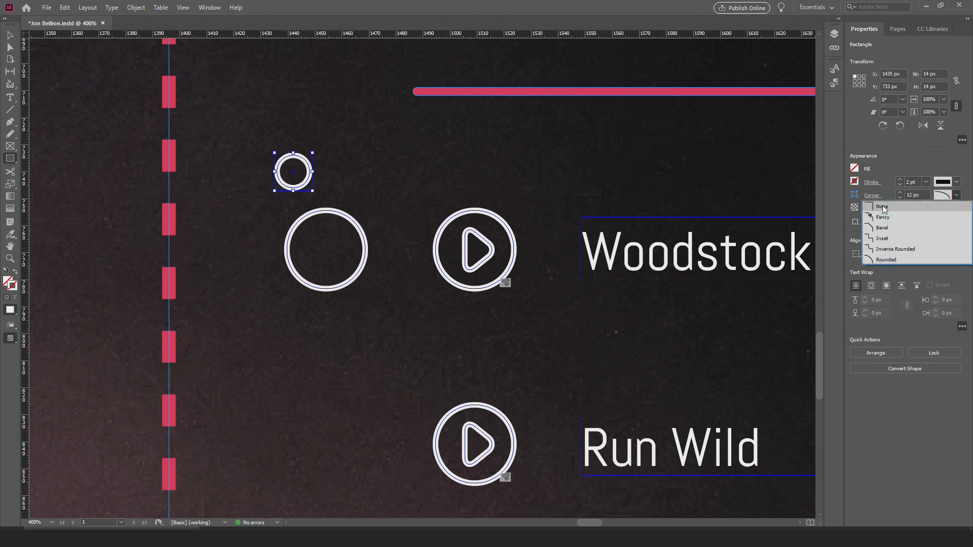
{"action": "left_click", "coordinate": [886, 227]}
{"action": "left_click", "coordinate": [956, 195]}
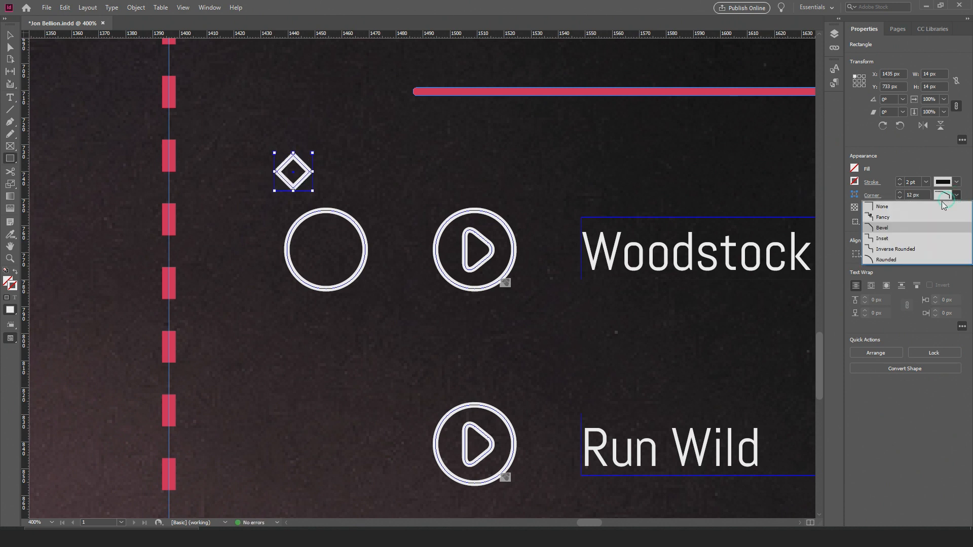
{"action": "left_click", "coordinate": [887, 206]}
Move the small square into the centre of the empty circle to form a stop icon
{"action": "left_click", "coordinate": [9, 35]}
{"action": "left_click", "coordinate": [260, 155]}
{"action": "left_click_drag", "start_coordinate": [290, 172], "coordinate": [346, 255]}
{"action": "left_click", "coordinate": [354, 309]}
{"action": "scroll", "coordinate": [332, 273], "scroll_direction": "up", "scroll_amount": 2}
{"action": "left_click", "coordinate": [391, 200]}
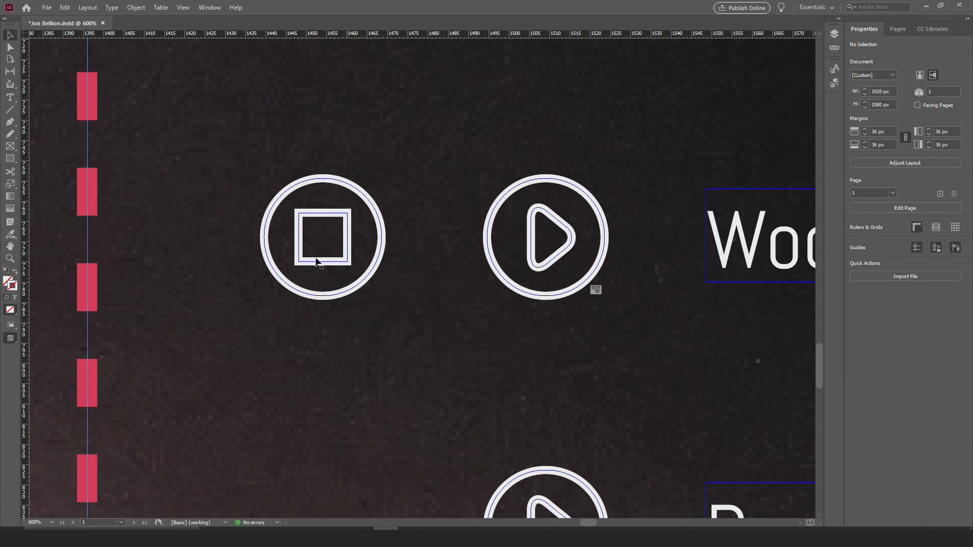
Group the square and its surrounding circle into one stop icon
{"action": "left_click", "coordinate": [345, 237]}
{"action": "left_click", "coordinate": [379, 219], "text": "shift"}
{"action": "right_click", "coordinate": [381, 223]}
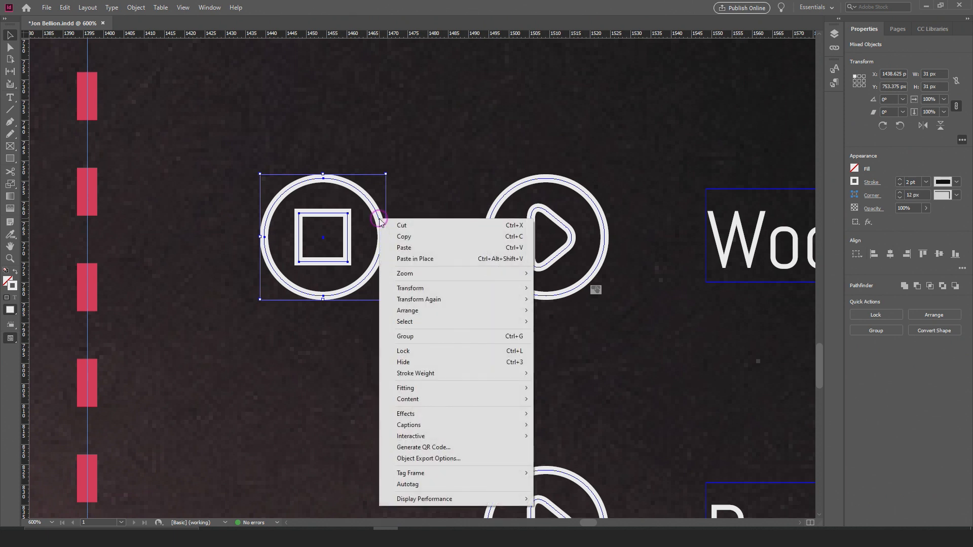
{"action": "left_click", "coordinate": [434, 337]}
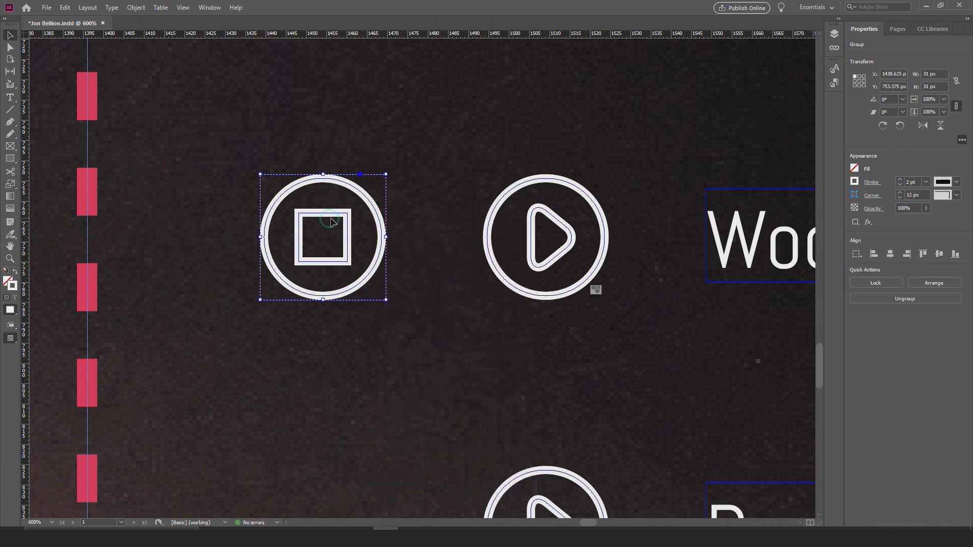
{"action": "left_click", "coordinate": [398, 201]}
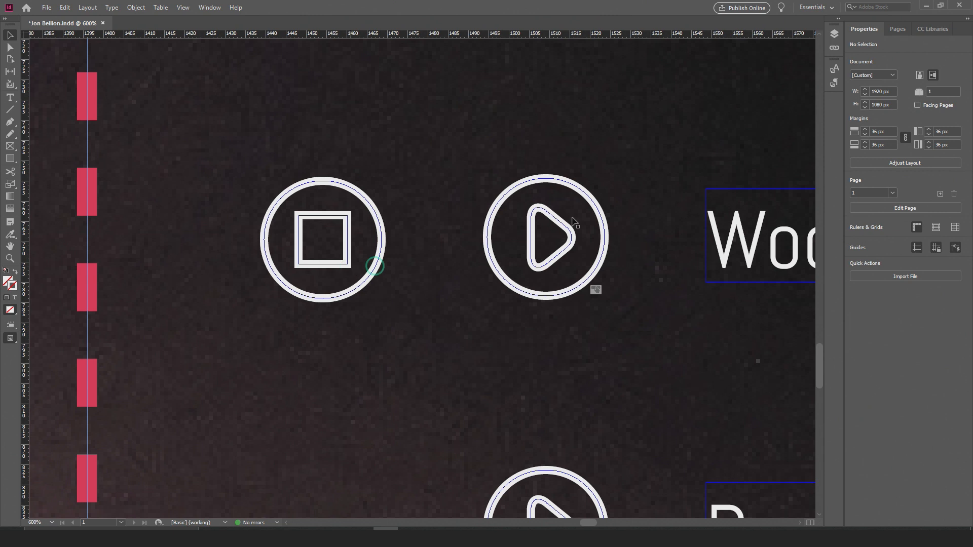
Switch to the Interactive for PDF workspace
{"action": "left_click", "coordinate": [812, 8]}
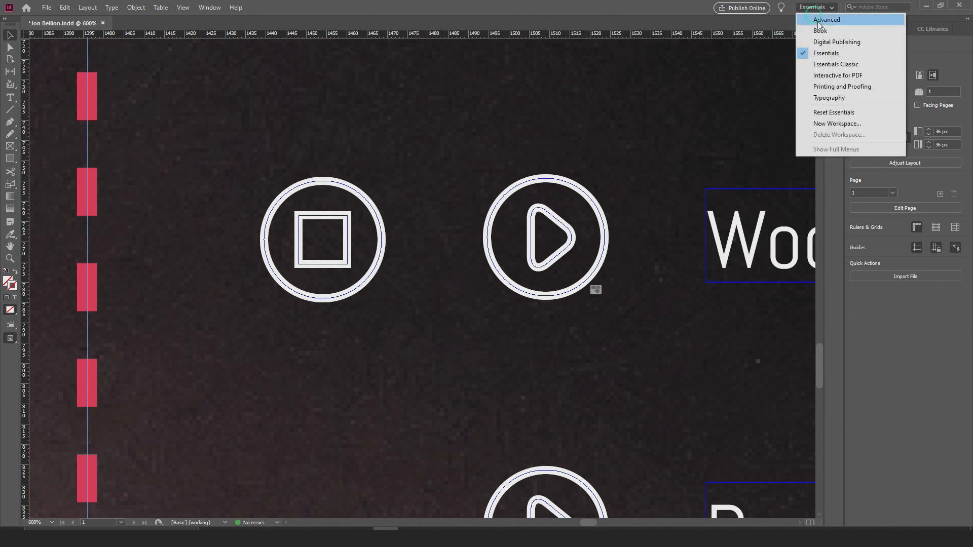
{"action": "left_click", "coordinate": [843, 76]}
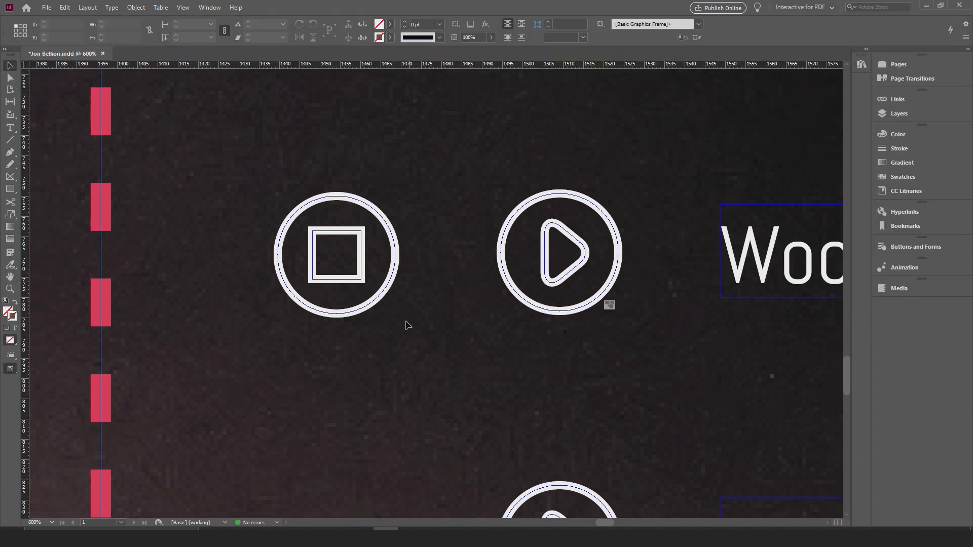
{"action": "scroll", "coordinate": [408, 325], "scroll_direction": "right", "scroll_amount": 3}
{"action": "left_click", "coordinate": [487, 298]}
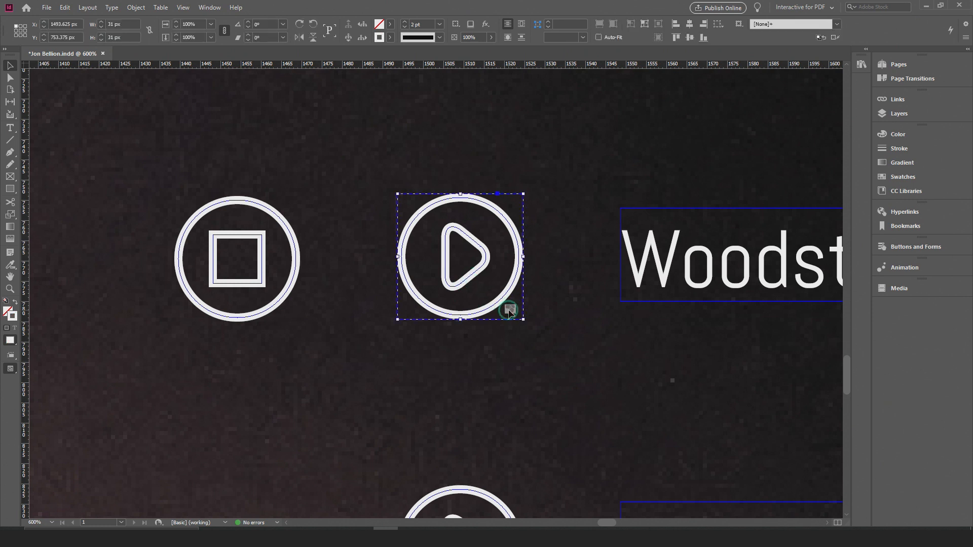
Convert the grouped stop icon into a button and open its name for editing
{"action": "left_click", "coordinate": [265, 273]}
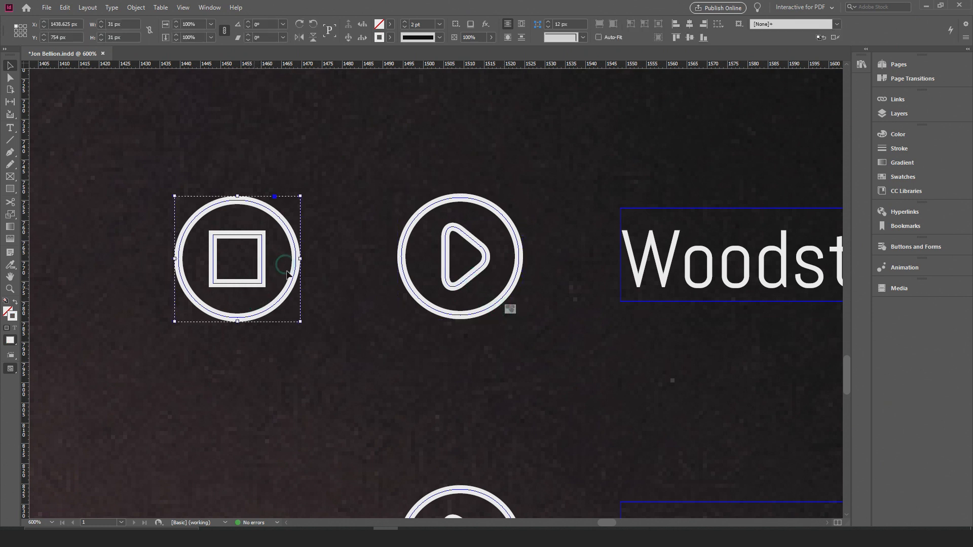
{"action": "left_click", "coordinate": [922, 250]}
{"action": "left_click", "coordinate": [766, 261]}
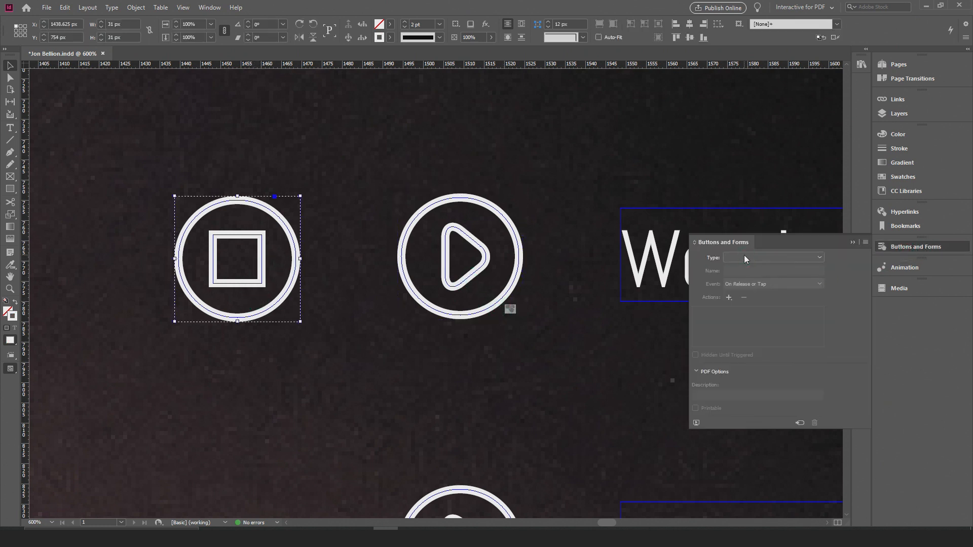
{"action": "left_click", "coordinate": [744, 259]}
{"action": "left_click", "coordinate": [736, 268]}
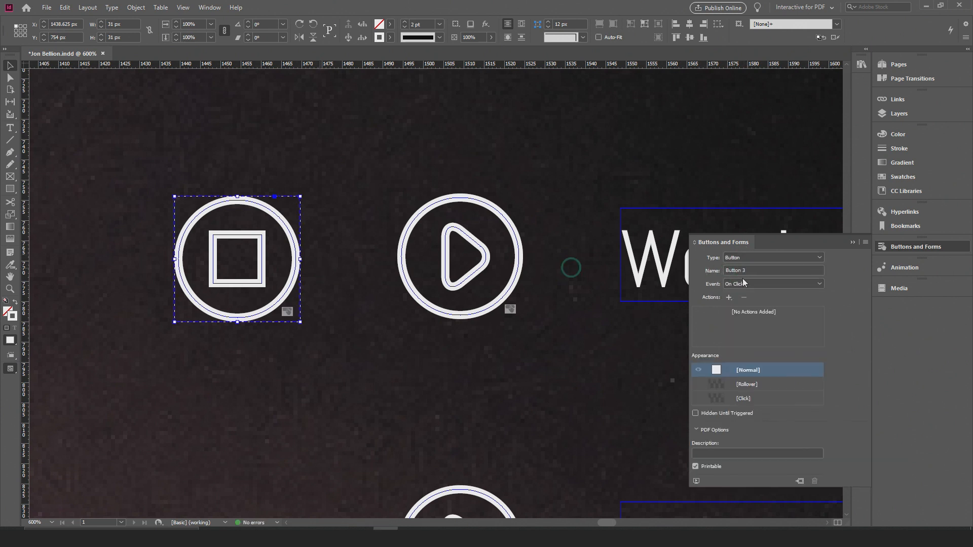
{"action": "left_click", "coordinate": [729, 271]}
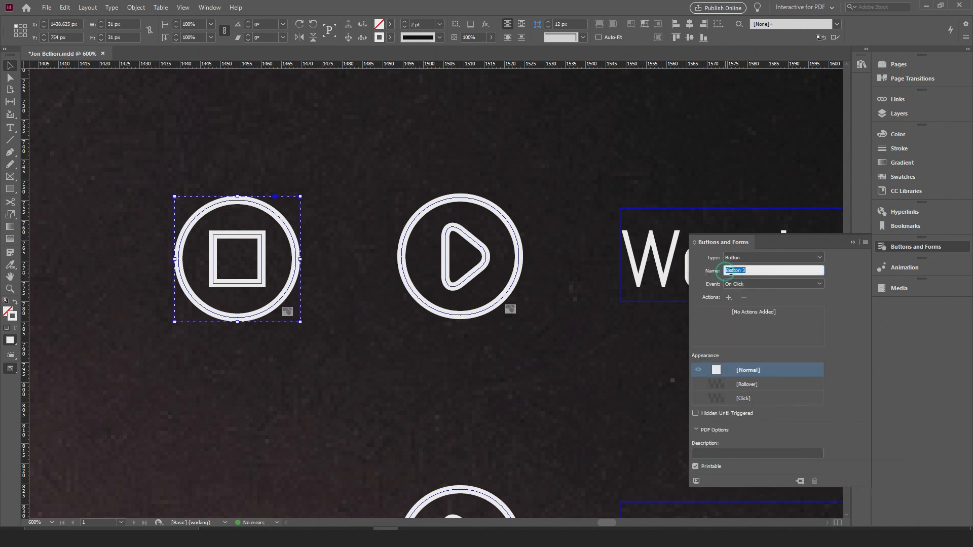
{"action": "type", "text": "S"}
Enable the stop button's Rollover state and set the strokes of its square and circle to the R=230 G=53 B=87 swatch
{"action": "left_click", "coordinate": [717, 385]}
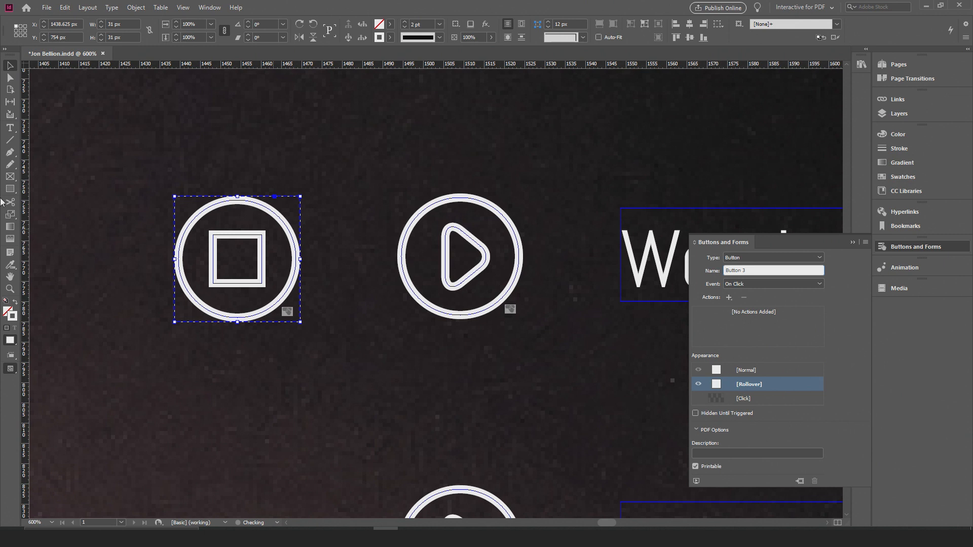
{"action": "double_click", "coordinate": [215, 245]}
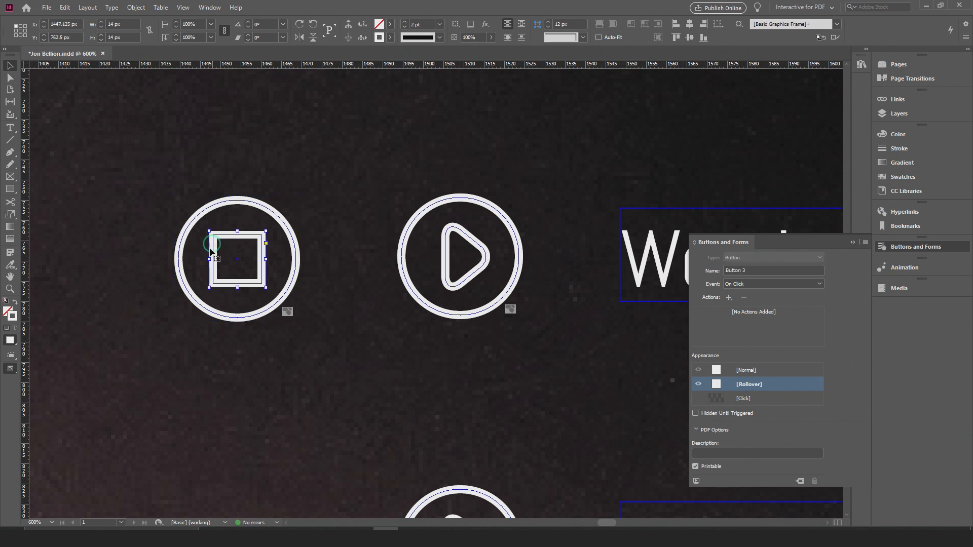
{"action": "left_click", "coordinate": [196, 223]}
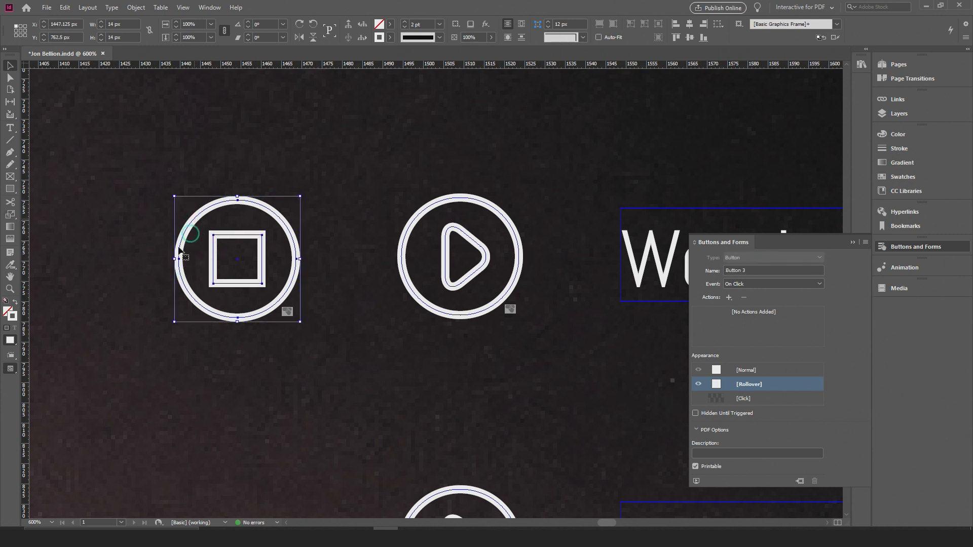
{"action": "left_click", "coordinate": [899, 150]}
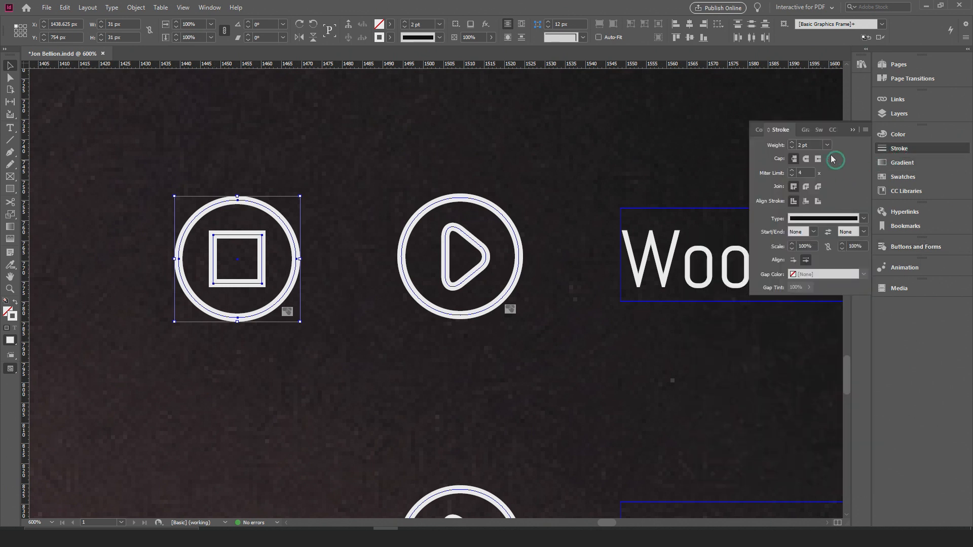
{"action": "left_click", "coordinate": [820, 130]}
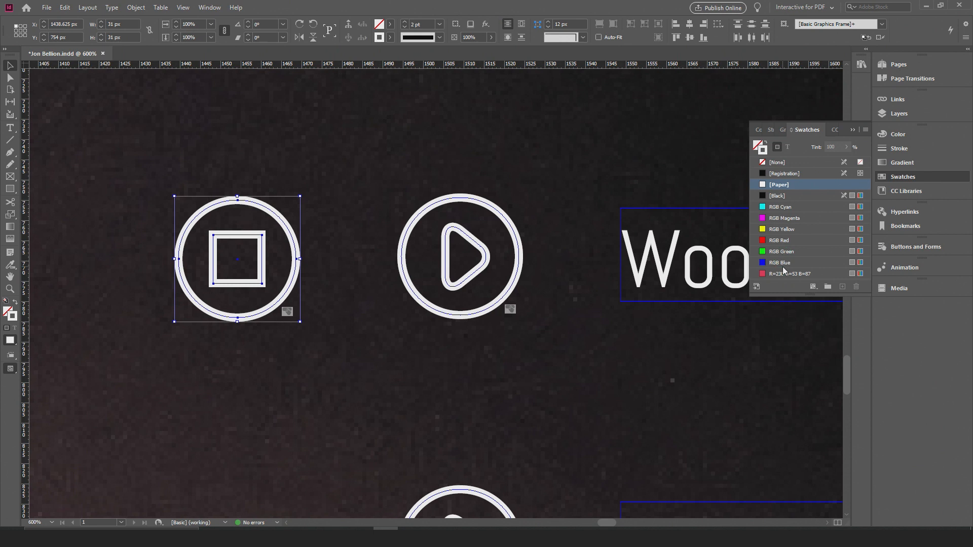
{"action": "left_click", "coordinate": [785, 273]}
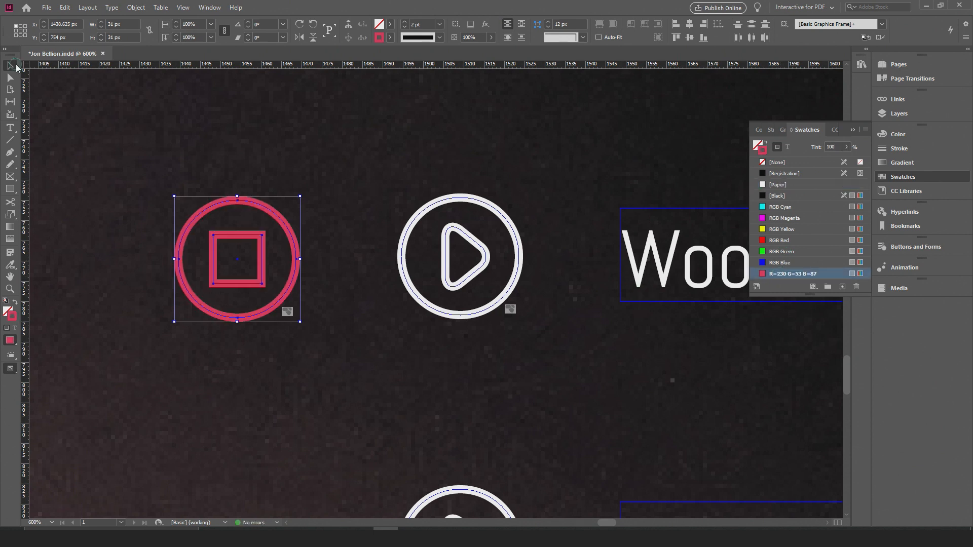
Enable the stop button's Click state and set its square and circle strokes to the R=230 G=53 B=87 swatch
{"action": "left_click", "coordinate": [924, 248]}
{"action": "left_click", "coordinate": [738, 384]}
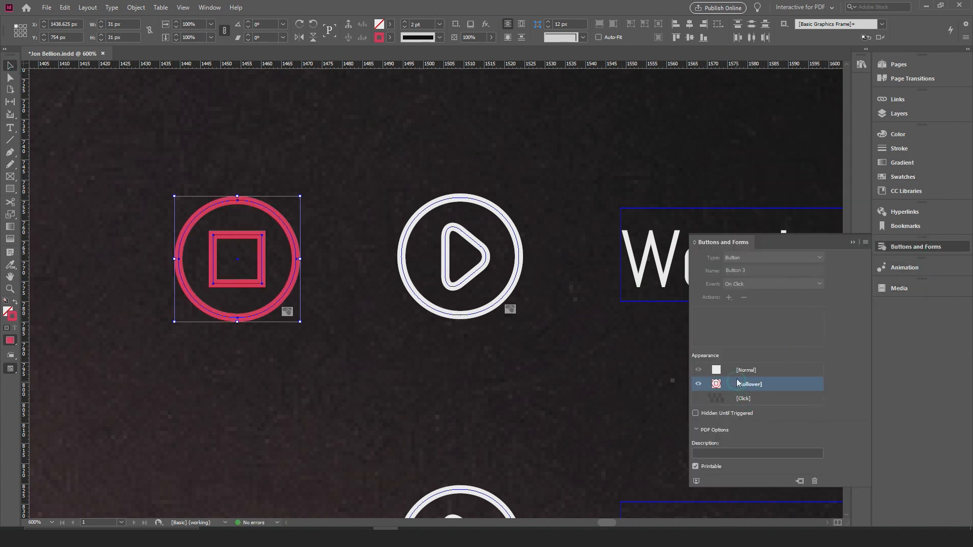
{"action": "left_click", "coordinate": [743, 398]}
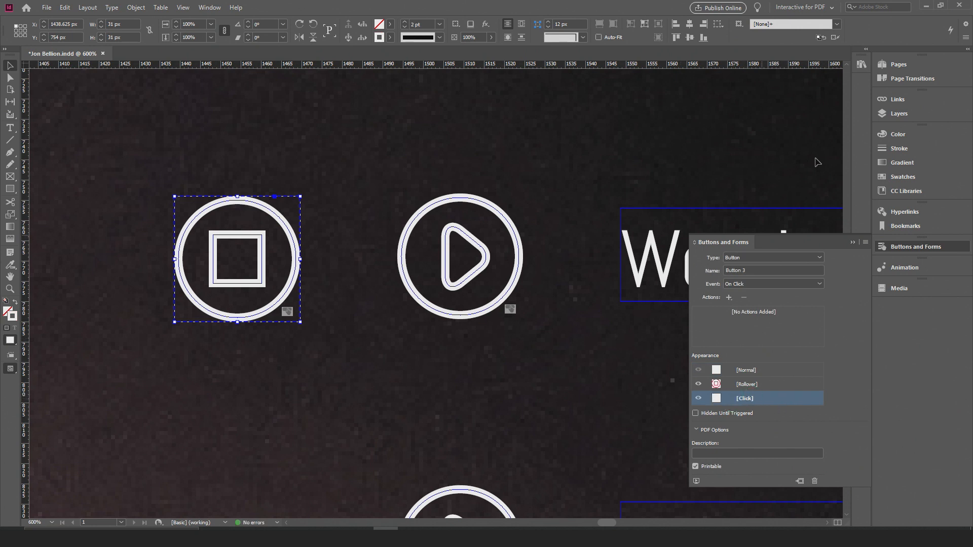
{"action": "double_click", "coordinate": [278, 215]}
{"action": "double_click", "coordinate": [258, 234]}
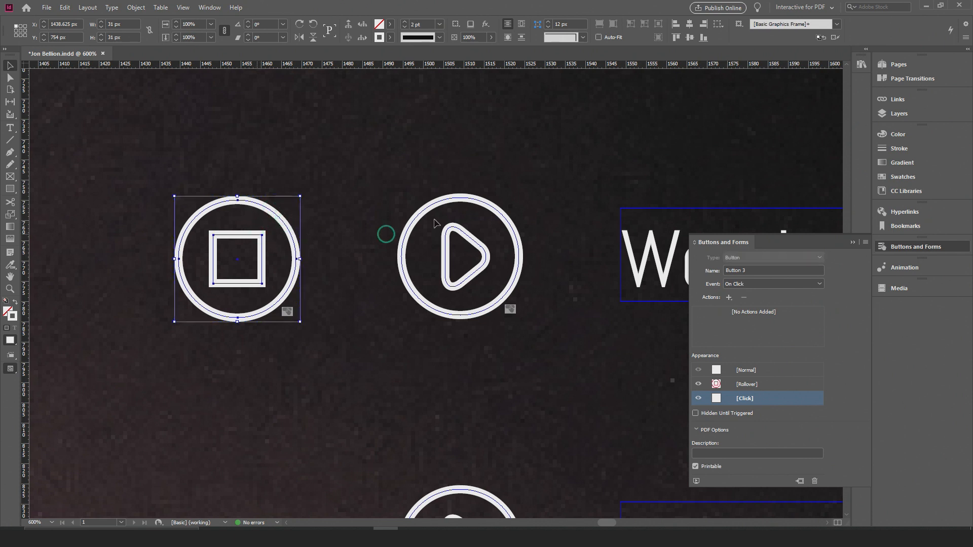
{"action": "left_click", "coordinate": [899, 149]}
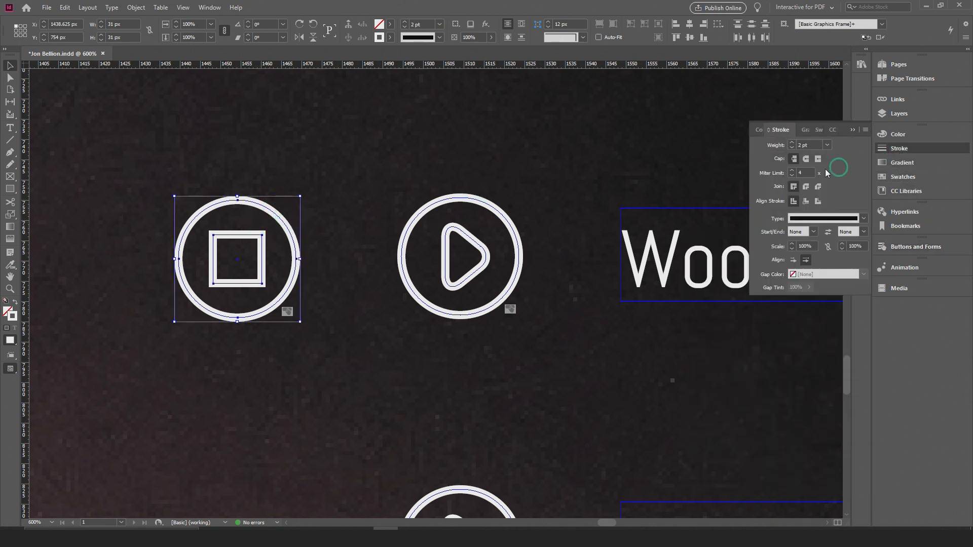
{"action": "left_click", "coordinate": [818, 130]}
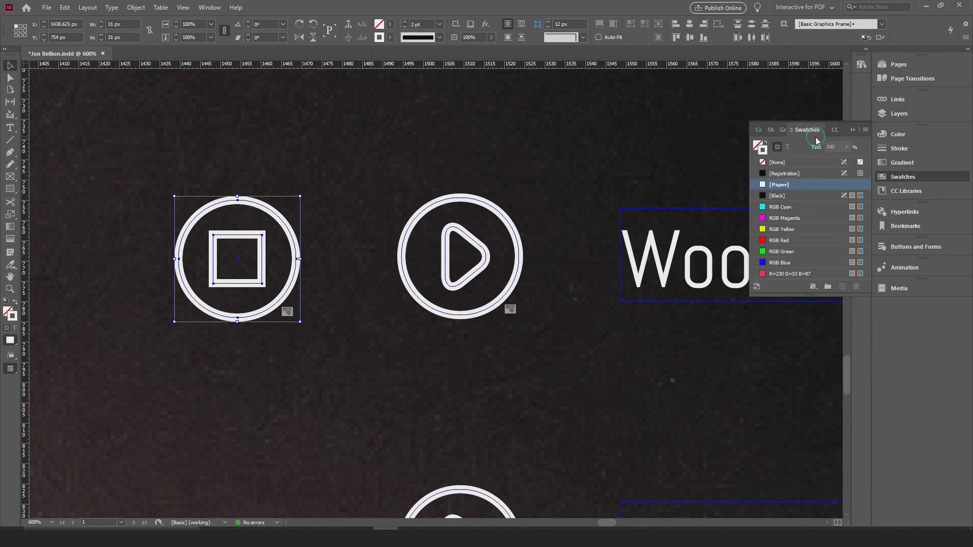
{"action": "left_click", "coordinate": [784, 276]}
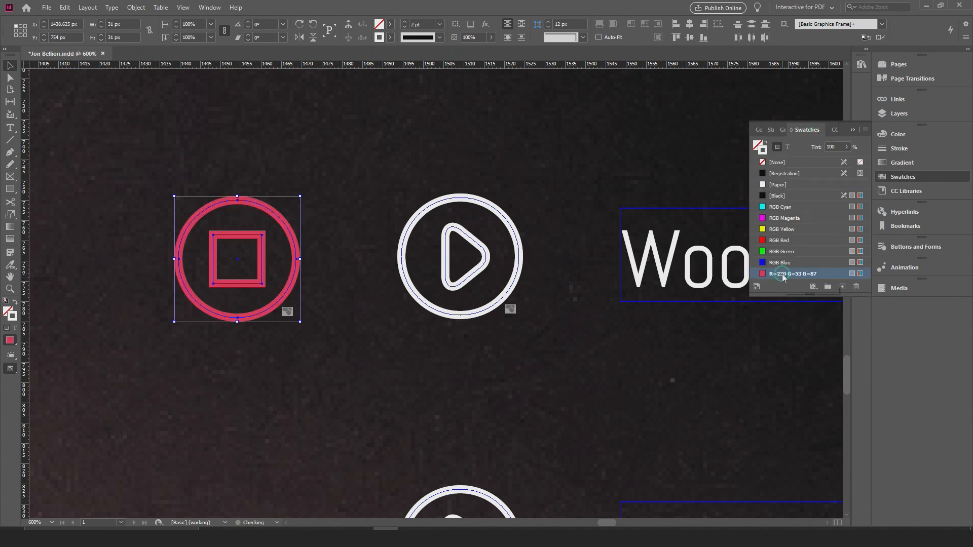
Scale the stop button's Click state icon down to about 26 px wide and shift it to X 1439 px
{"action": "left_click_drag", "start_coordinate": [300, 197], "coordinate": [260, 224]}
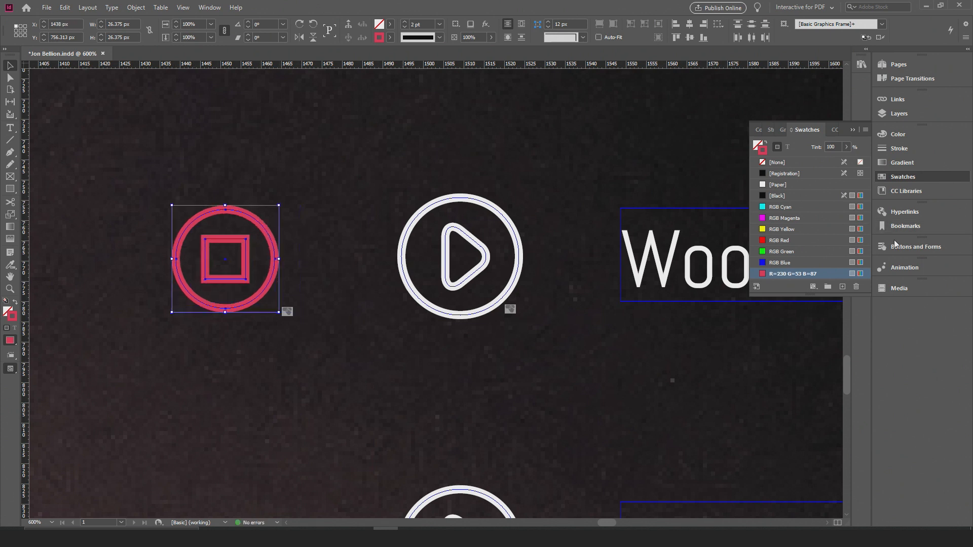
{"action": "left_click", "coordinate": [916, 246]}
{"action": "left_click", "coordinate": [745, 384]}
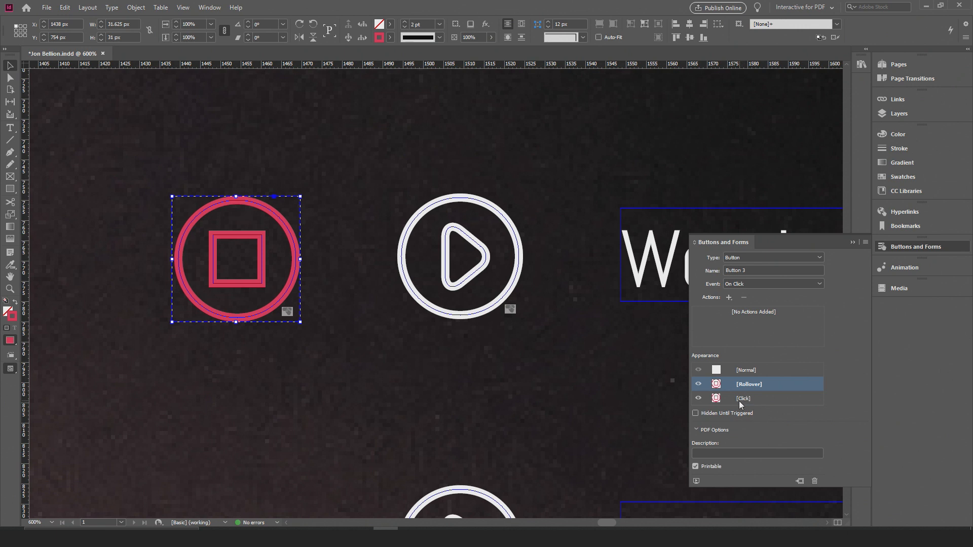
{"action": "left_click", "coordinate": [741, 398]}
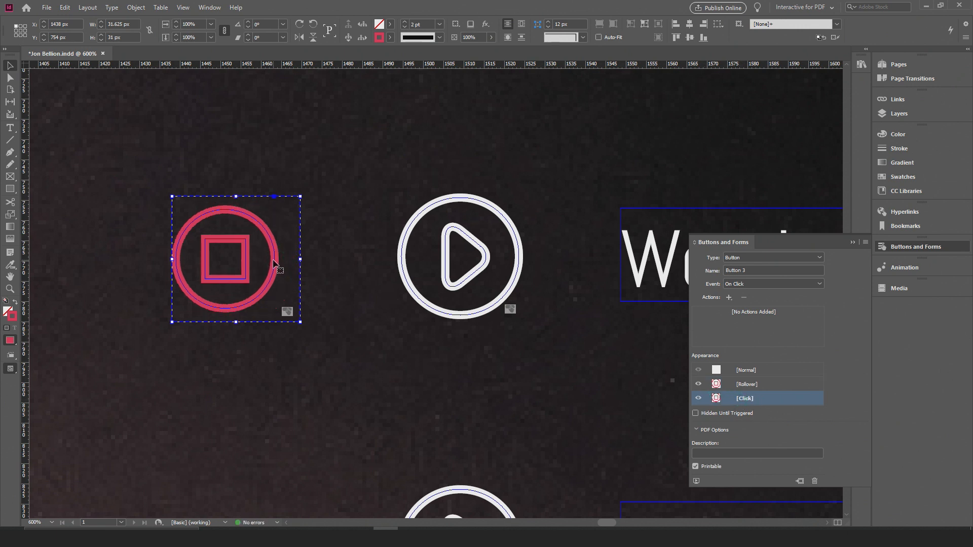
{"action": "left_click_drag", "start_coordinate": [273, 263], "coordinate": [277, 263]}
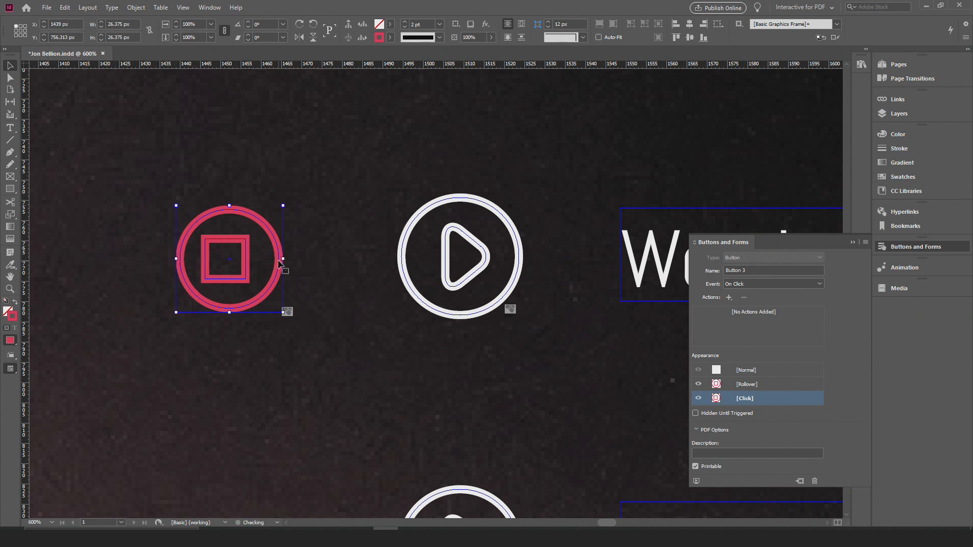
{"action": "key", "text": "Left"}
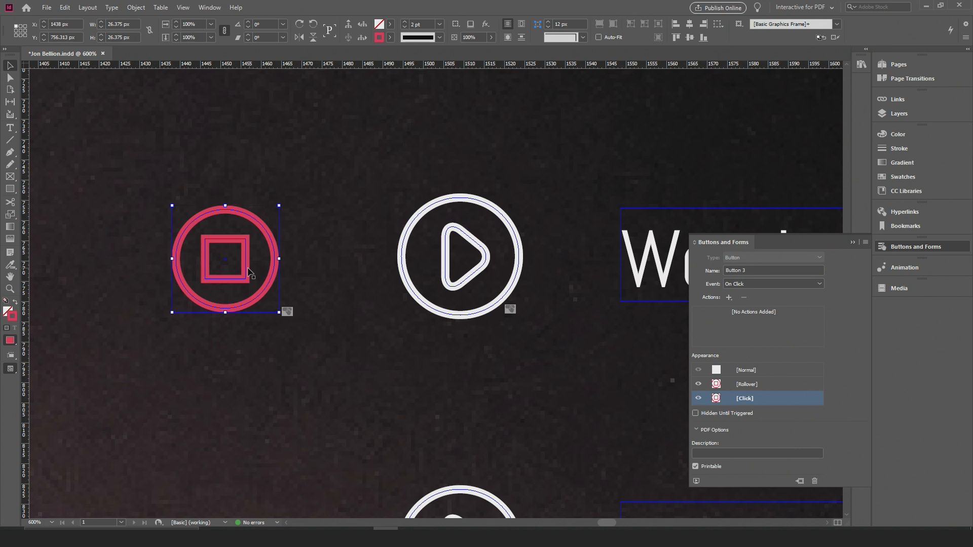
{"action": "double_click", "coordinate": [275, 271]}
{"action": "left_click_drag", "start_coordinate": [274, 271], "coordinate": [280, 273]}
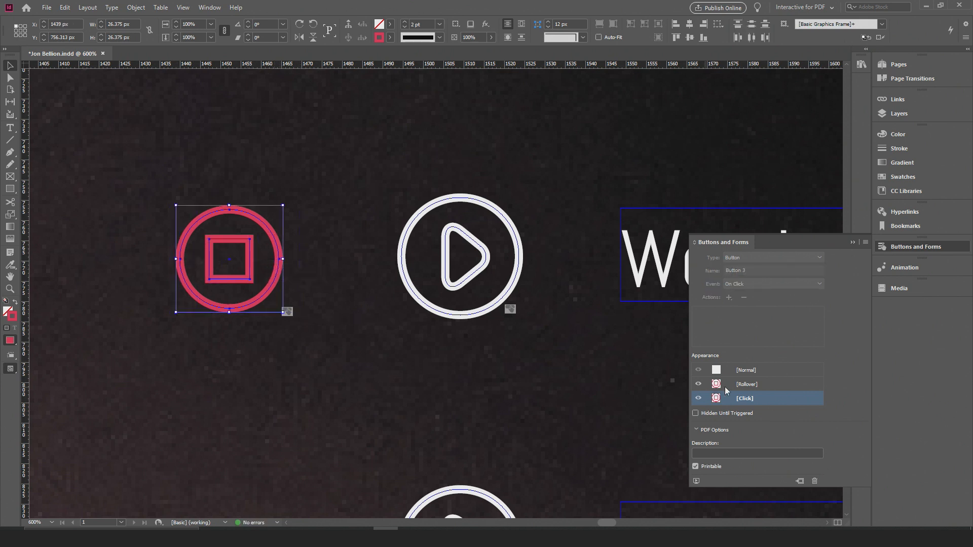
{"action": "left_click", "coordinate": [742, 397]}
{"action": "left_click", "coordinate": [742, 397]}
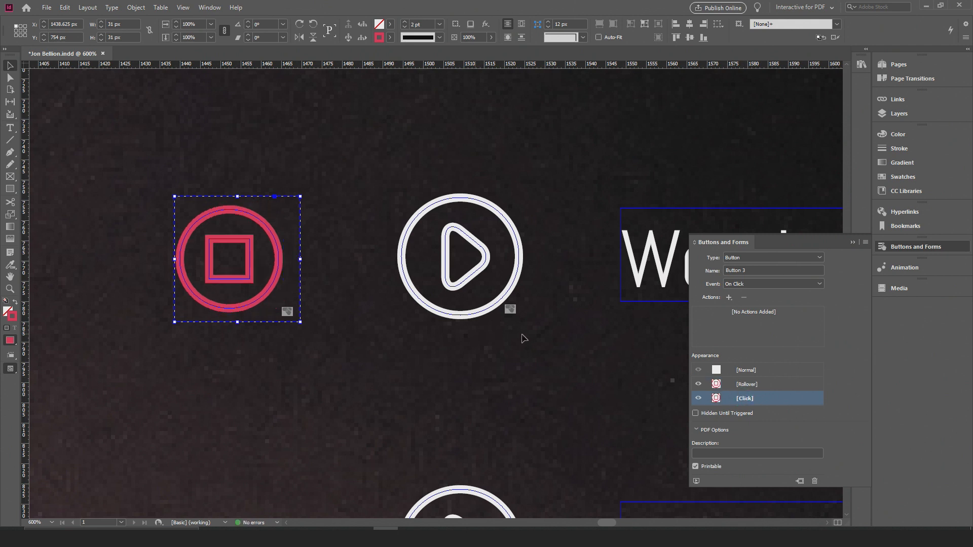
Return the stop button to its Normal state and move it into the empty area at X 1415 px, Y 715 px
{"action": "left_click", "coordinate": [768, 369]}
{"action": "left_click_drag", "start_coordinate": [281, 223], "coordinate": [204, 117]}
{"action": "scroll", "coordinate": [291, 256], "scroll_direction": "up", "scroll_amount": 3}
{"action": "scroll", "coordinate": [291, 256], "scroll_direction": "left", "scroll_amount": 3}
{"action": "left_click_drag", "start_coordinate": [345, 248], "coordinate": [323, 192]}
Centre the smaller Click state icon within the stop button's bounds and compare the Normal, Rollover and Click states
{"action": "left_click", "coordinate": [761, 384]}
{"action": "left_click", "coordinate": [760, 399]}
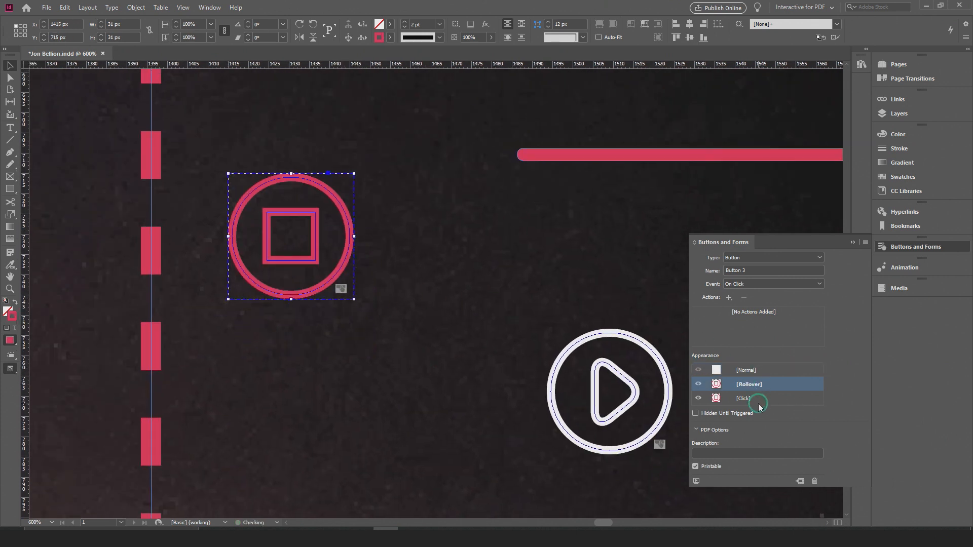
{"action": "double_click", "coordinate": [311, 219]}
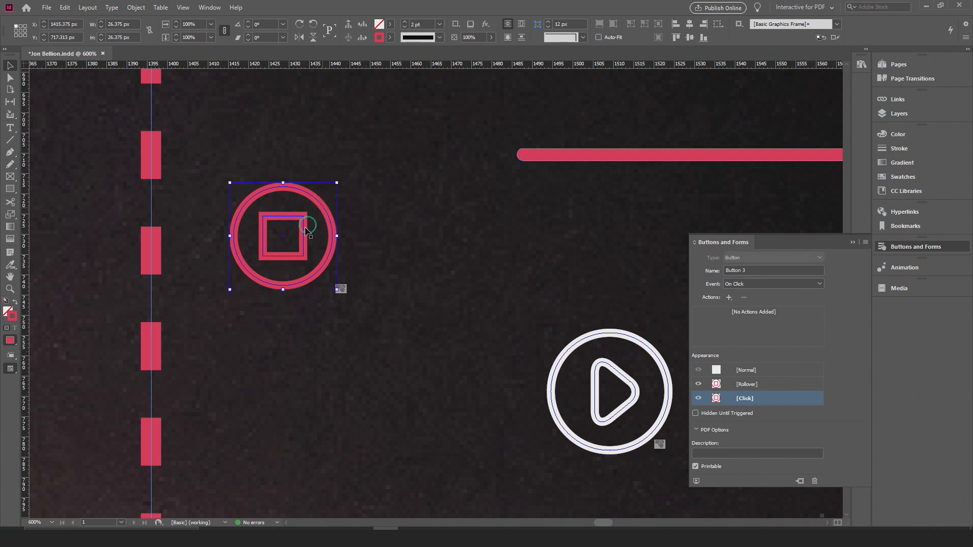
{"action": "left_click_drag", "start_coordinate": [304, 235], "coordinate": [311, 236]}
{"action": "left_click", "coordinate": [745, 384]}
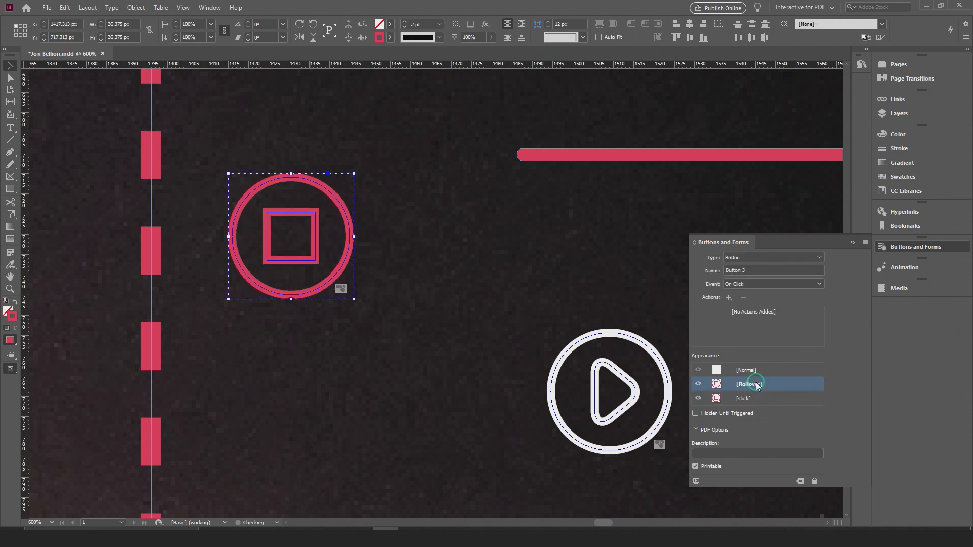
{"action": "left_click", "coordinate": [750, 371]}
{"action": "left_click", "coordinate": [749, 385]}
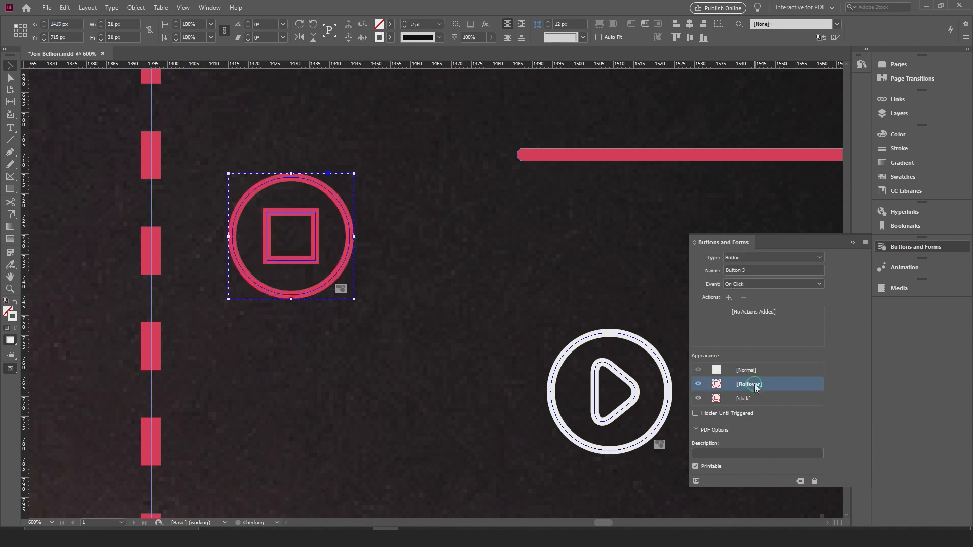
{"action": "left_click", "coordinate": [756, 398]}
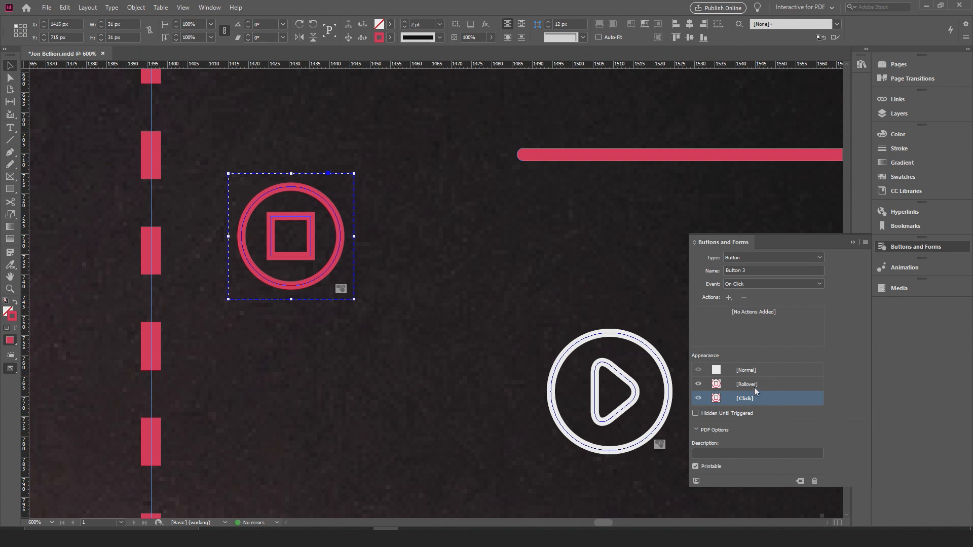
{"action": "left_click", "coordinate": [748, 370]}
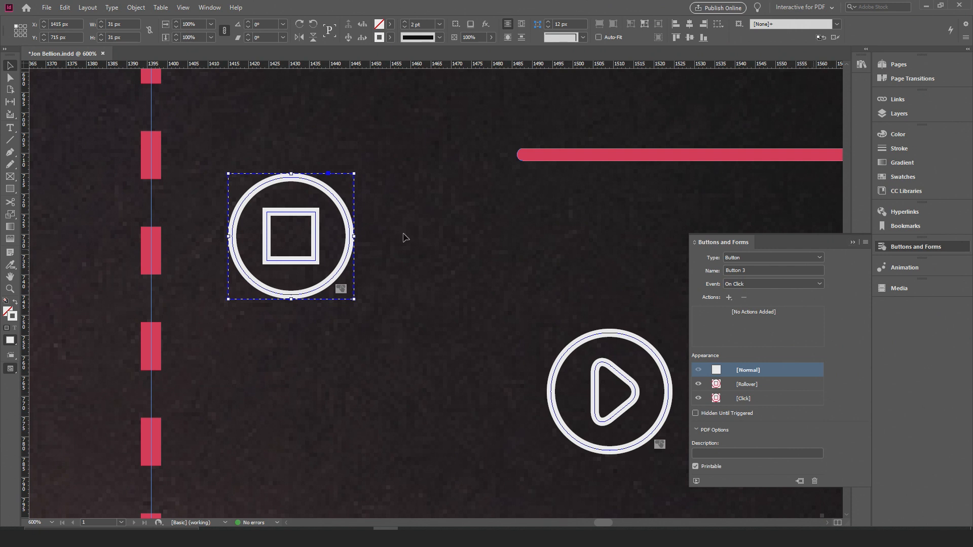
Move the stop button beside the Woodstock play button, level with it, at X 1446 px and about Y 753 px
{"action": "left_click_drag", "start_coordinate": [343, 227], "coordinate": [438, 371]}
{"action": "left_click", "coordinate": [852, 243]}
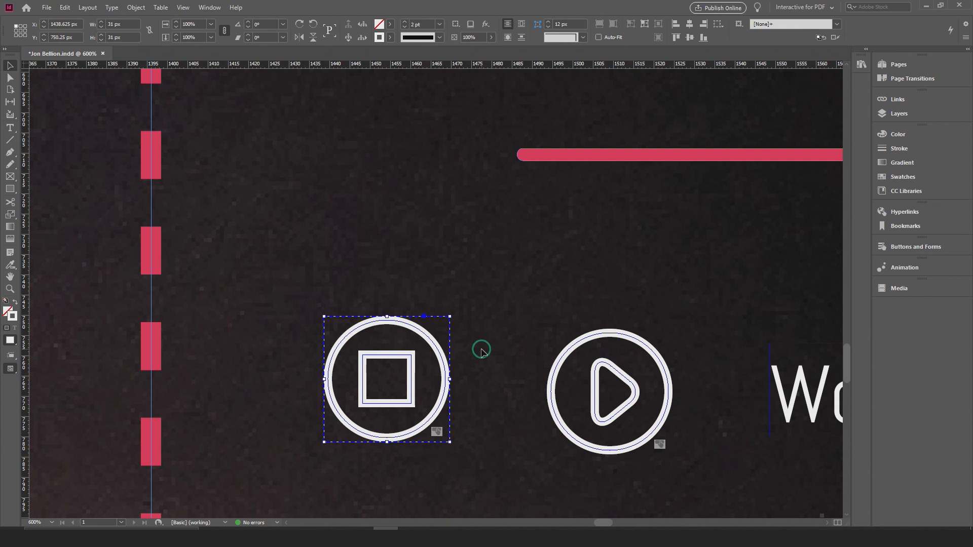
{"action": "scroll", "coordinate": [481, 351], "scroll_direction": "down", "scroll_amount": 3}
{"action": "scroll", "coordinate": [482, 351], "scroll_direction": "right", "scroll_amount": 3}
{"action": "left_click_drag", "start_coordinate": [319, 257], "coordinate": [348, 267]}
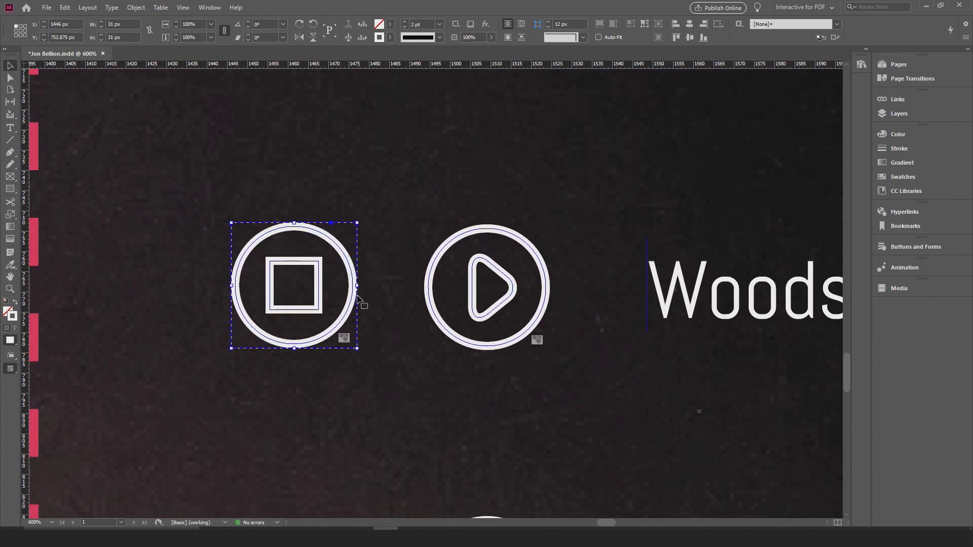
{"action": "scroll", "coordinate": [350, 304], "scroll_direction": "down", "scroll_amount": 2}
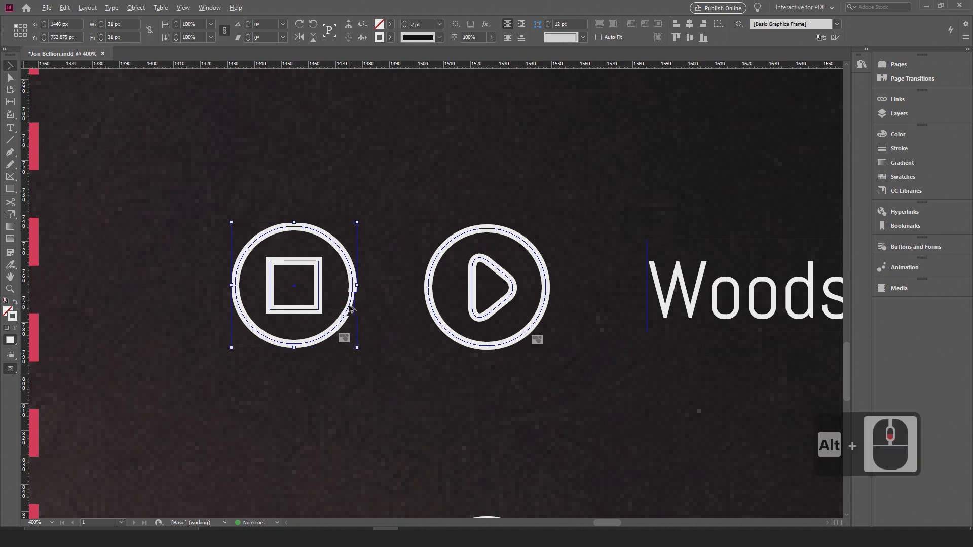
{"action": "left_click_drag", "start_coordinate": [350, 189], "coordinate": [347, 335]}
{"action": "key", "text": "ctrl+z"}
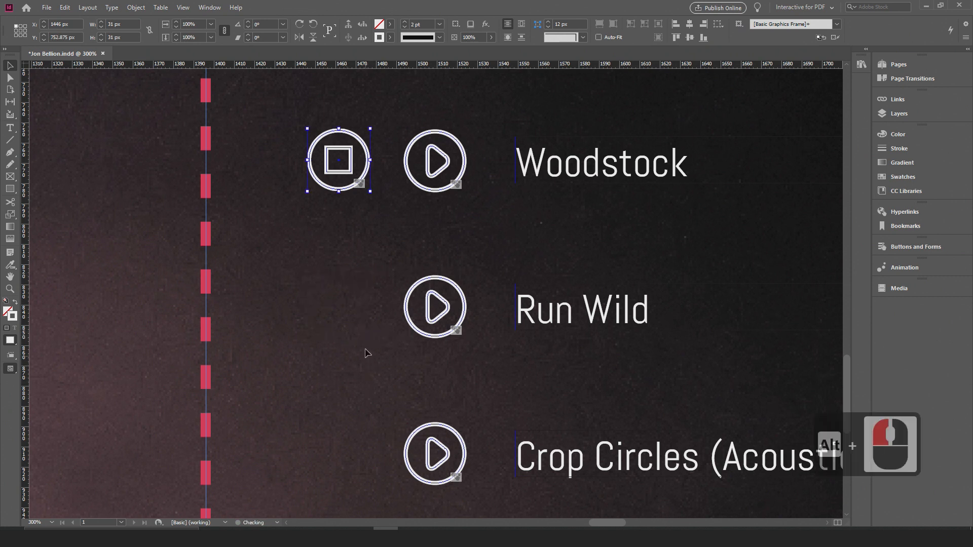
Duplicate the stop button downward twice, placing the copies beside the Run Wild and Crop Circles play buttons
{"action": "left_click", "coordinate": [289, 226]}
{"action": "left_click", "coordinate": [335, 175]}
{"action": "left_click_drag", "start_coordinate": [334, 177], "coordinate": [334, 320]}
{"action": "left_click_drag", "start_coordinate": [375, 394], "coordinate": [380, 286]}
{"action": "left_click_drag", "start_coordinate": [347, 219], "coordinate": [348, 363]}
{"action": "left_click", "coordinate": [380, 191]}
{"action": "left_click_drag", "start_coordinate": [380, 191], "coordinate": [374, 256]}
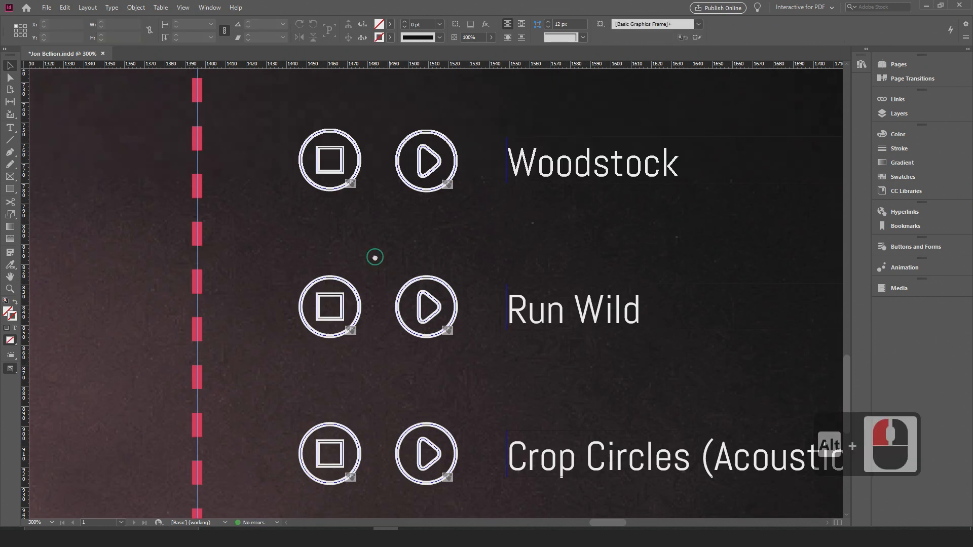
Name the stop button in the Woodstock row "Stop Woodstock"
{"action": "left_click", "coordinate": [355, 161]}
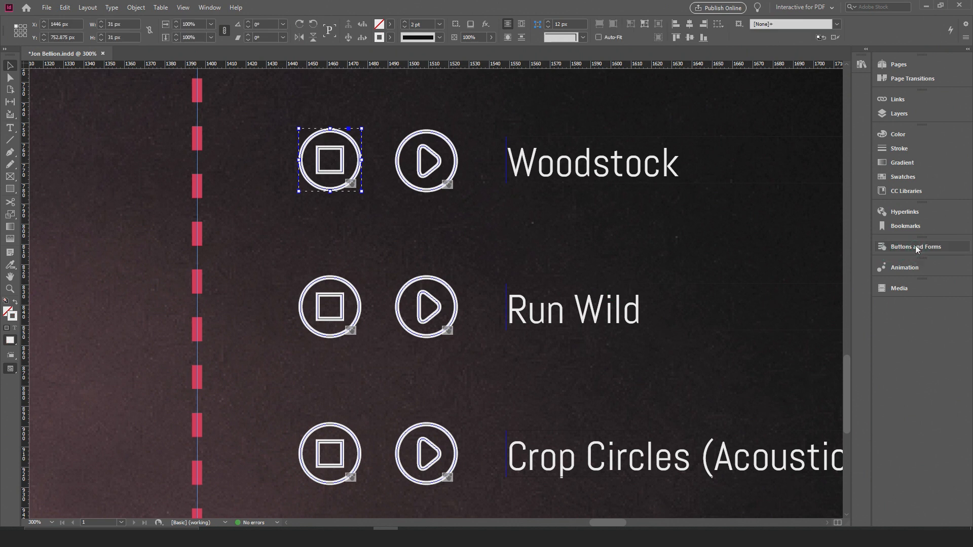
{"action": "left_click", "coordinate": [907, 247]}
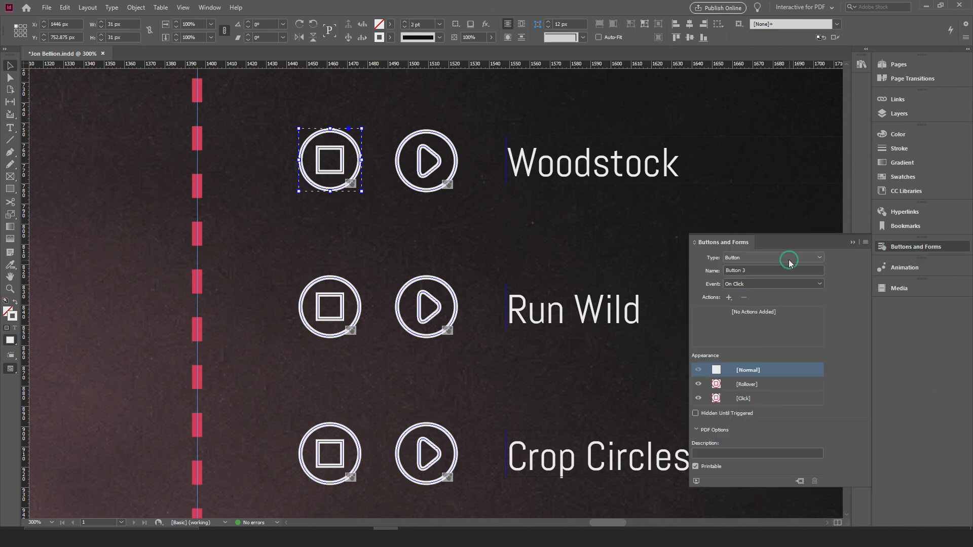
{"action": "left_click", "coordinate": [754, 271]}
{"action": "type", "text": "St"}
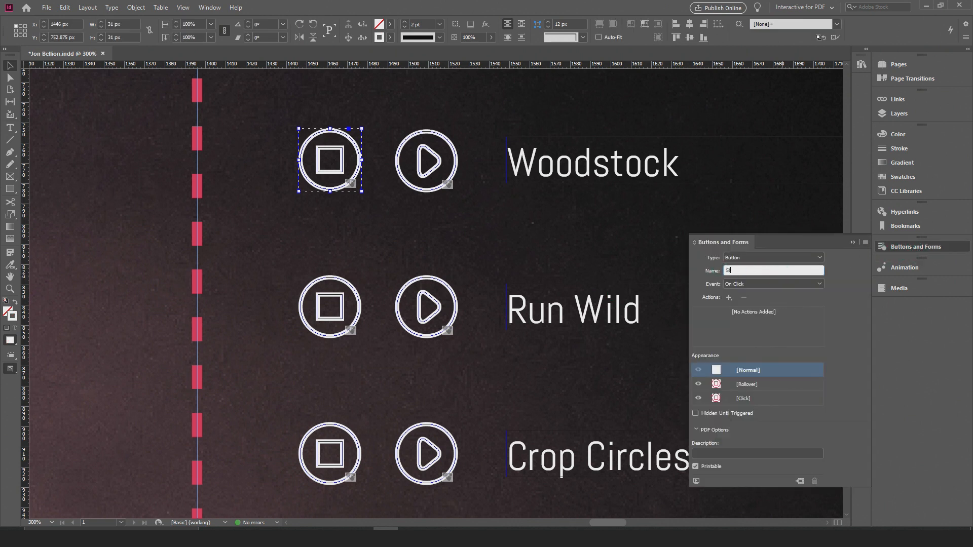
{"action": "type", "text": "op Woodstock"}
Name the stop button in the Run Wild row "Stop Run Wild"
{"action": "left_click", "coordinate": [357, 319]}
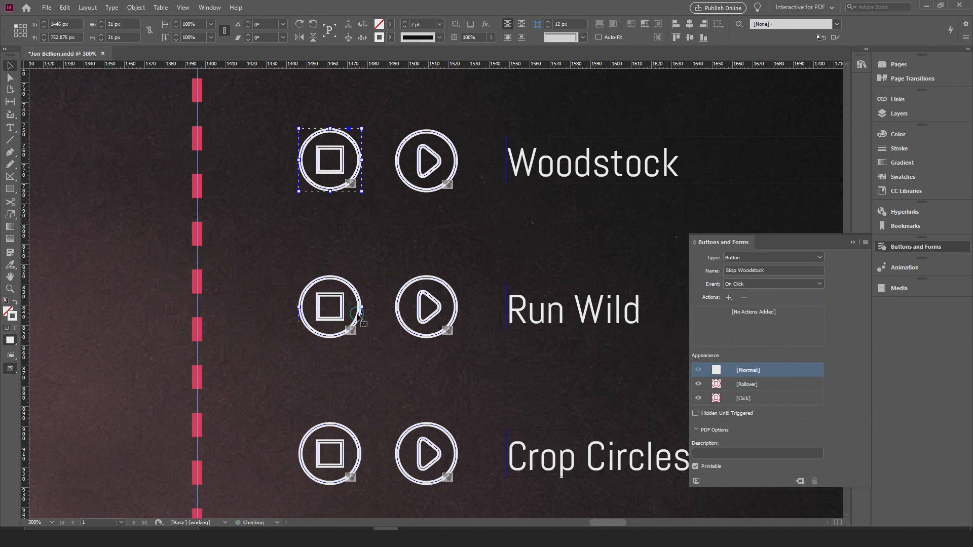
{"action": "triple_click", "coordinate": [758, 270]}
{"action": "type", "text": "Sto"}
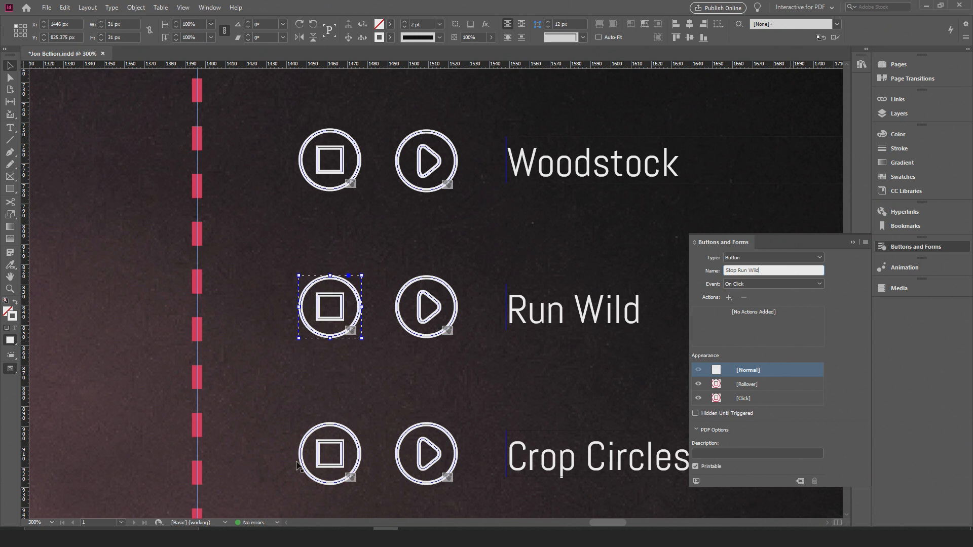
{"action": "type", "text": "p Run Wild"}
Name the stop button in the Crop Circles row "Stop Crop Circles" and check the three stop buttons one by one
{"action": "left_click", "coordinate": [318, 455]}
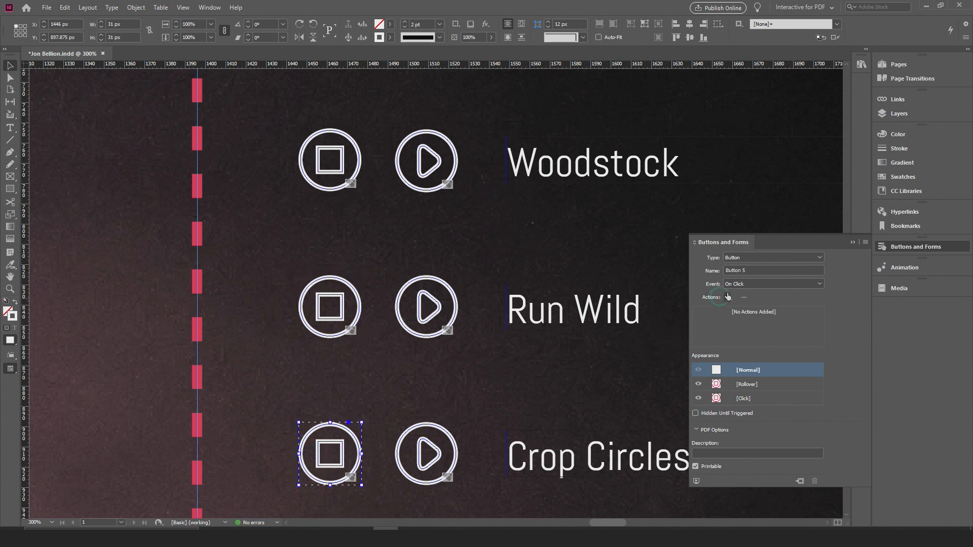
{"action": "left_click_drag", "start_coordinate": [760, 270], "coordinate": [696, 272]}
{"action": "type", "text": "S"}
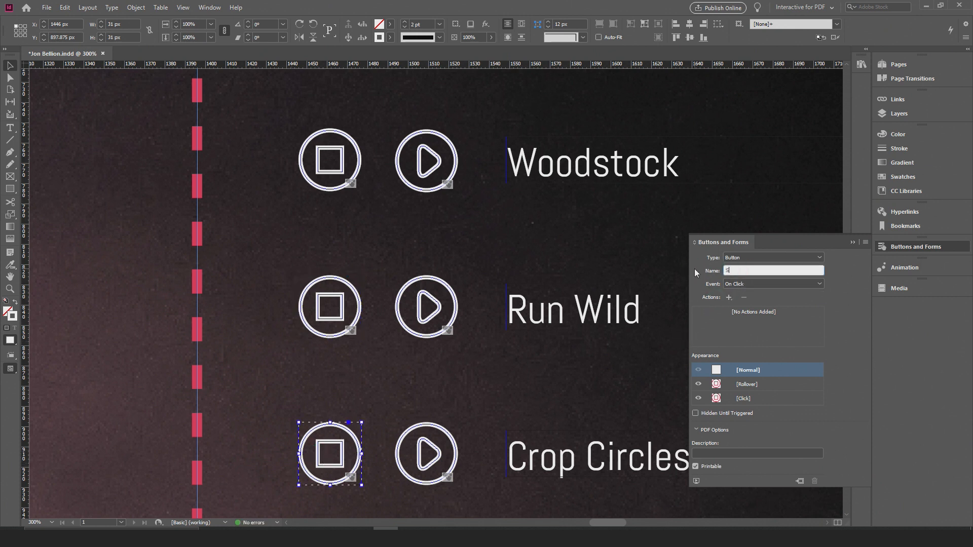
{"action": "type", "text": "top Crop Circles"}
{"action": "left_click", "coordinate": [332, 158]}
{"action": "left_click", "coordinate": [354, 300]}
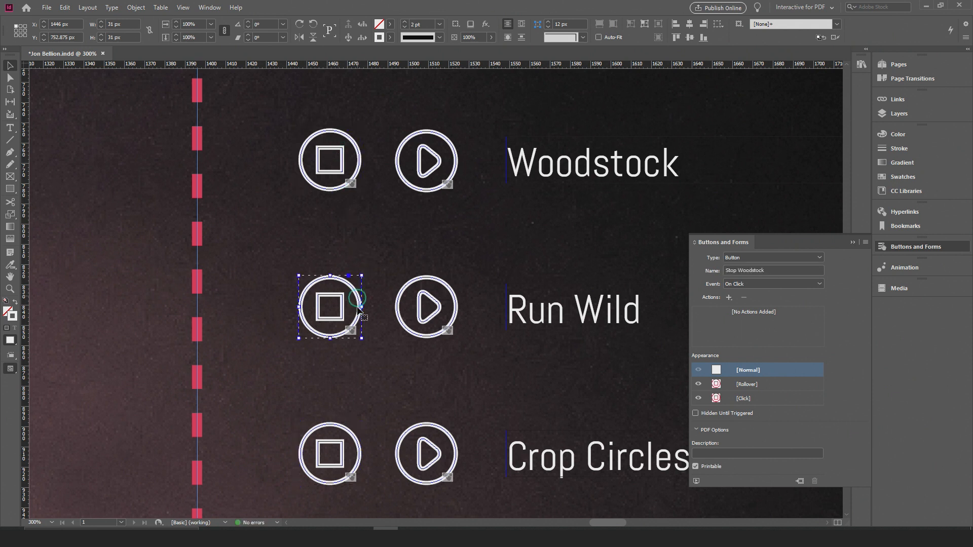
{"action": "left_click", "coordinate": [349, 431]}
Add a Show/Hide Buttons and Forms action to the Woodstock play button
{"action": "left_click", "coordinate": [457, 160]}
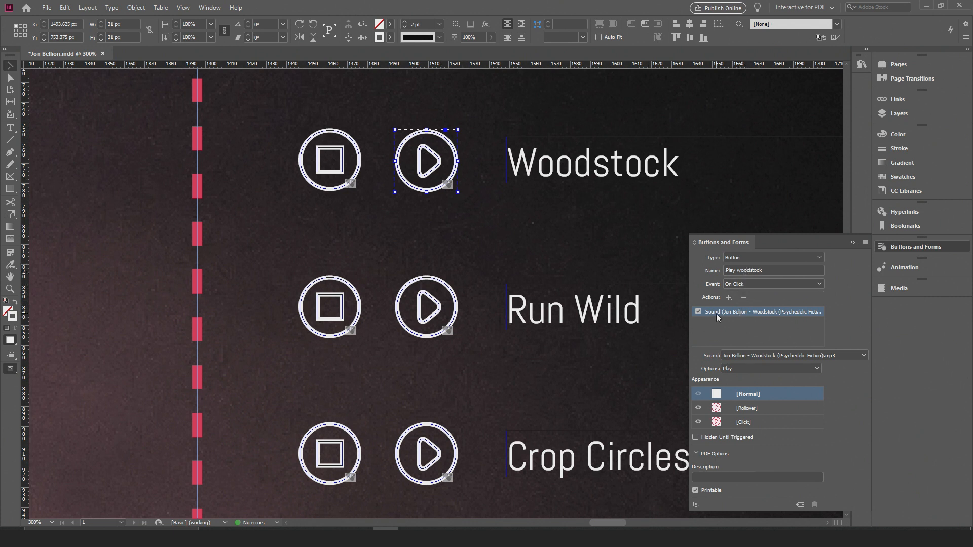
{"action": "left_click", "coordinate": [729, 298]}
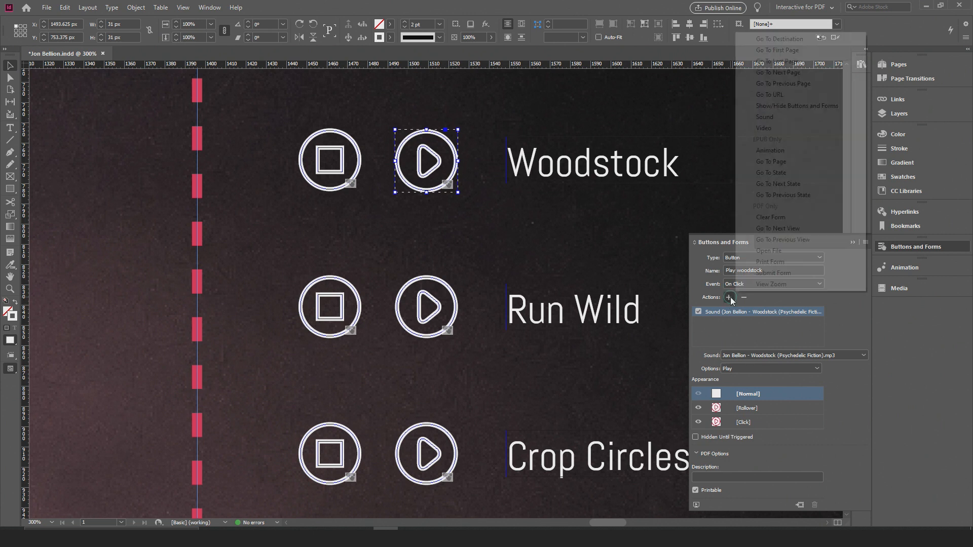
{"action": "left_click", "coordinate": [779, 108]}
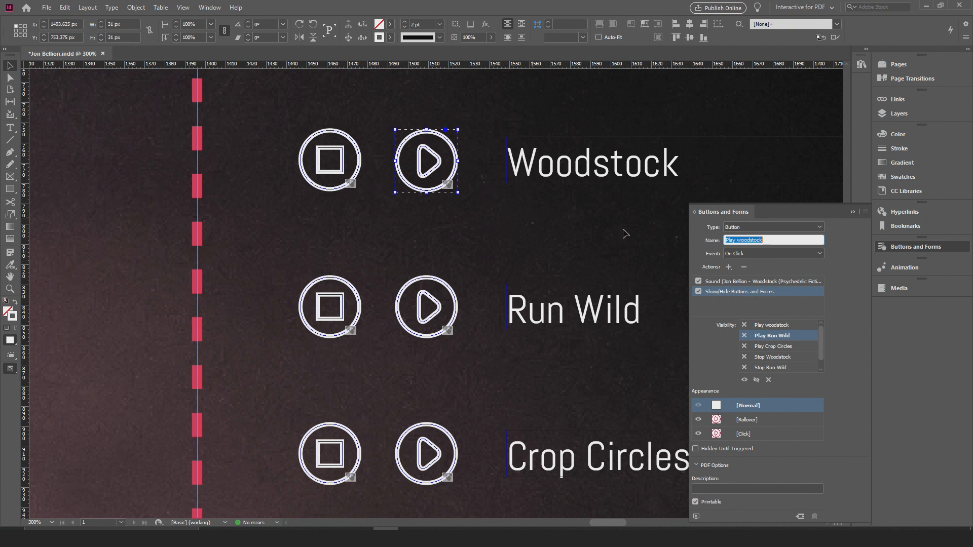
Set the Woodstock play button's Show/Hide action to show Stop Woodstock and hide Play woodstock
{"action": "scroll", "coordinate": [759, 349], "scroll_direction": "down", "scroll_amount": 1}
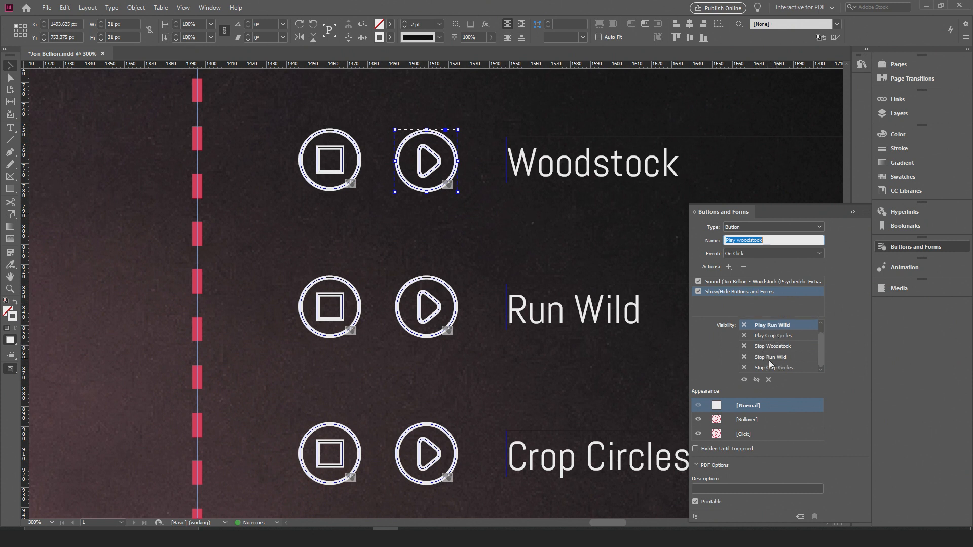
{"action": "scroll", "coordinate": [767, 358], "scroll_direction": "up", "scroll_amount": 1}
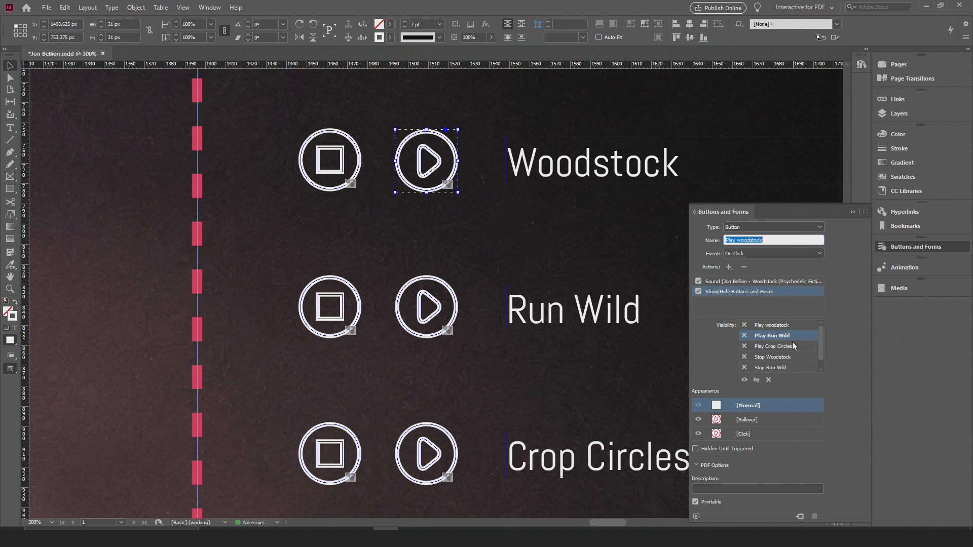
{"action": "scroll", "coordinate": [792, 342], "scroll_direction": "down", "scroll_amount": 1}
{"action": "left_click", "coordinate": [743, 346]}
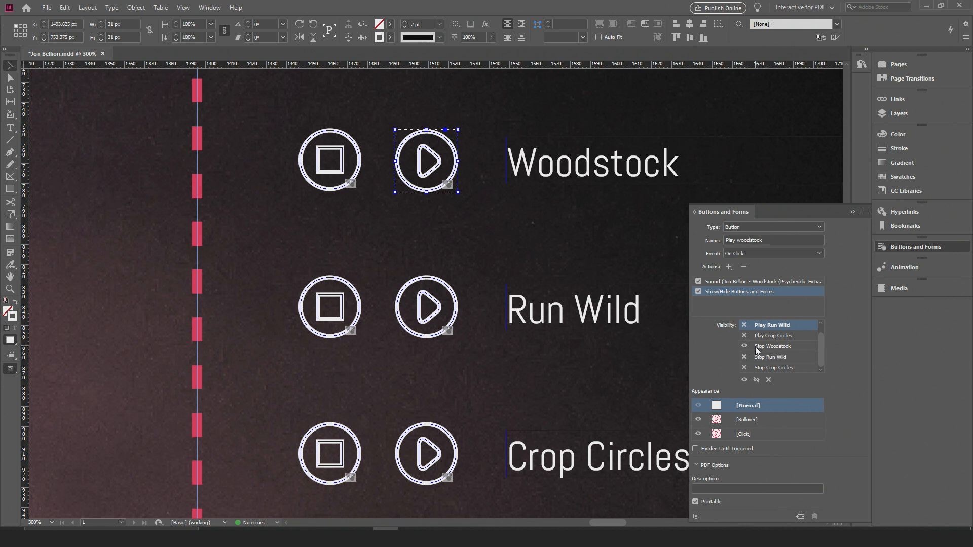
{"action": "scroll", "coordinate": [746, 347], "scroll_direction": "up", "scroll_amount": 1}
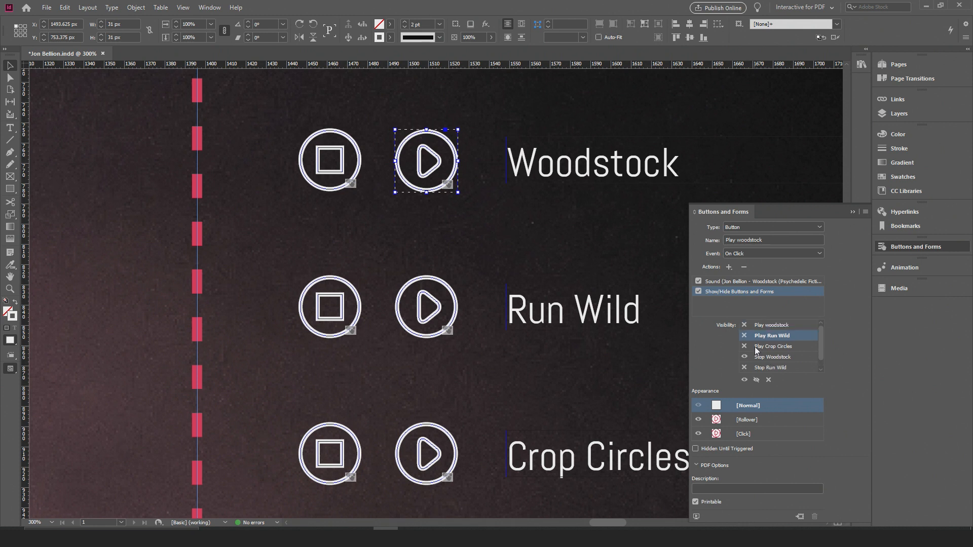
{"action": "left_click", "coordinate": [744, 324]}
{"action": "left_click", "coordinate": [744, 324]}
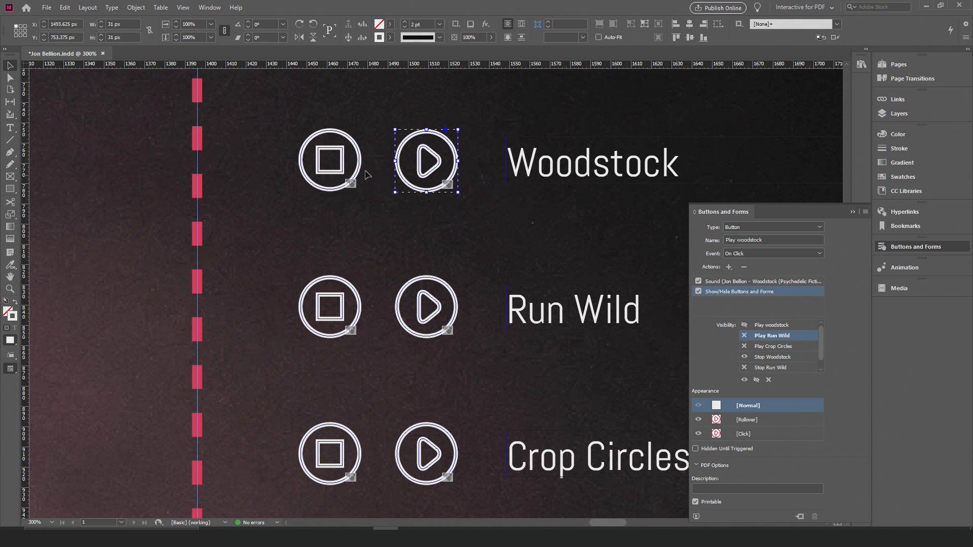
Add a Sound action to the Woodstock stop button that stops the Woodstock (Psychedelic Fiction) track
{"action": "left_click", "coordinate": [313, 167]}
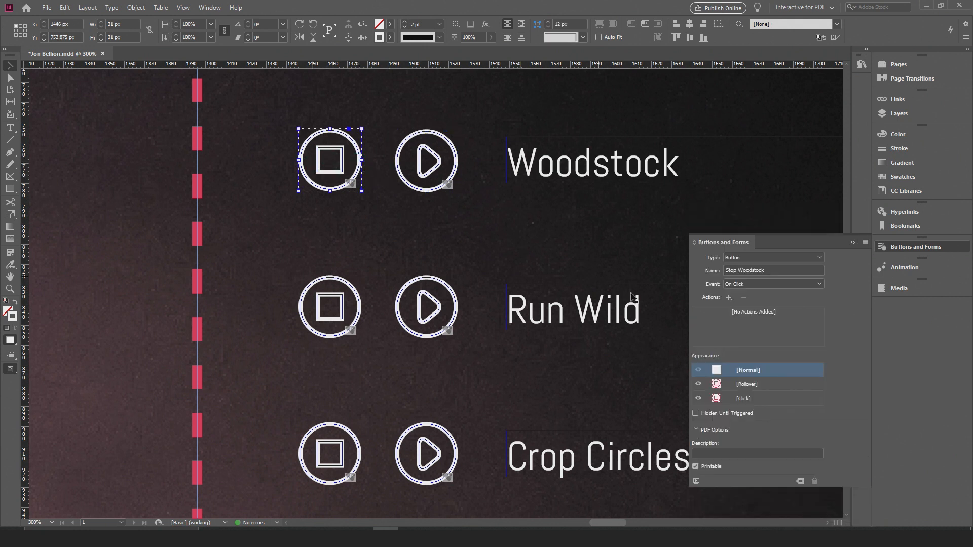
{"action": "left_click", "coordinate": [730, 298]}
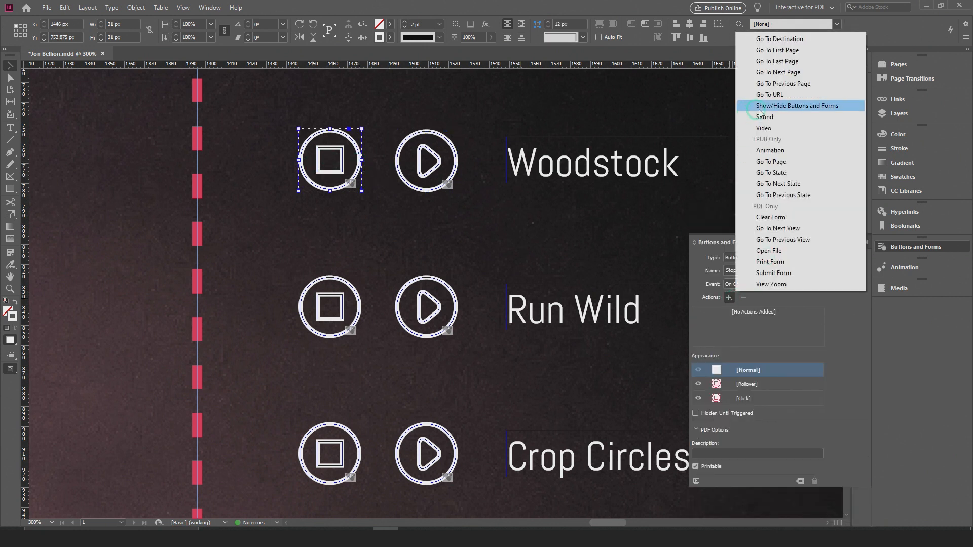
{"action": "left_click", "coordinate": [788, 120]}
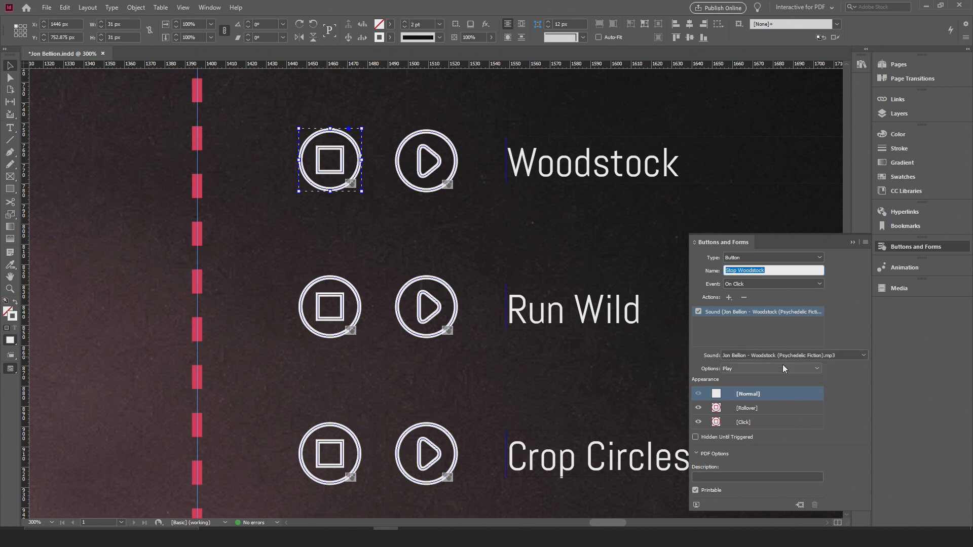
{"action": "left_click", "coordinate": [765, 369]}
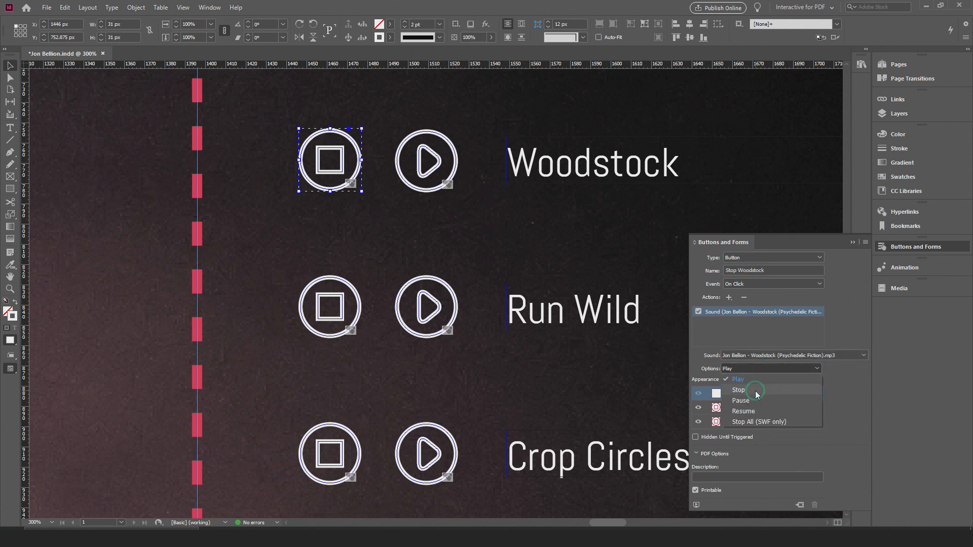
{"action": "left_click", "coordinate": [755, 391]}
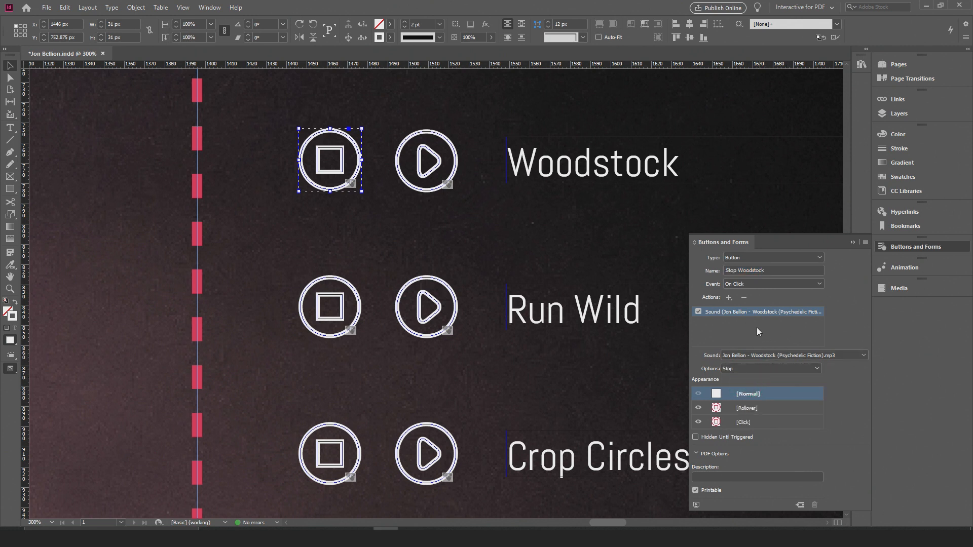
Add a Show/Hide Buttons and Forms action to the Woodstock stop button that shows Play woodstock and hides Stop Woodstock
{"action": "left_click", "coordinate": [729, 297]}
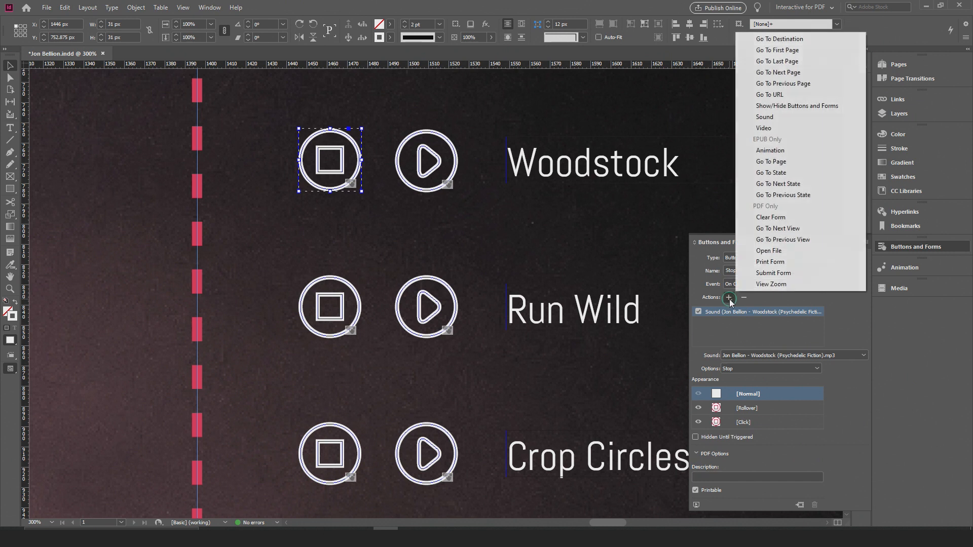
{"action": "left_click", "coordinate": [760, 108]}
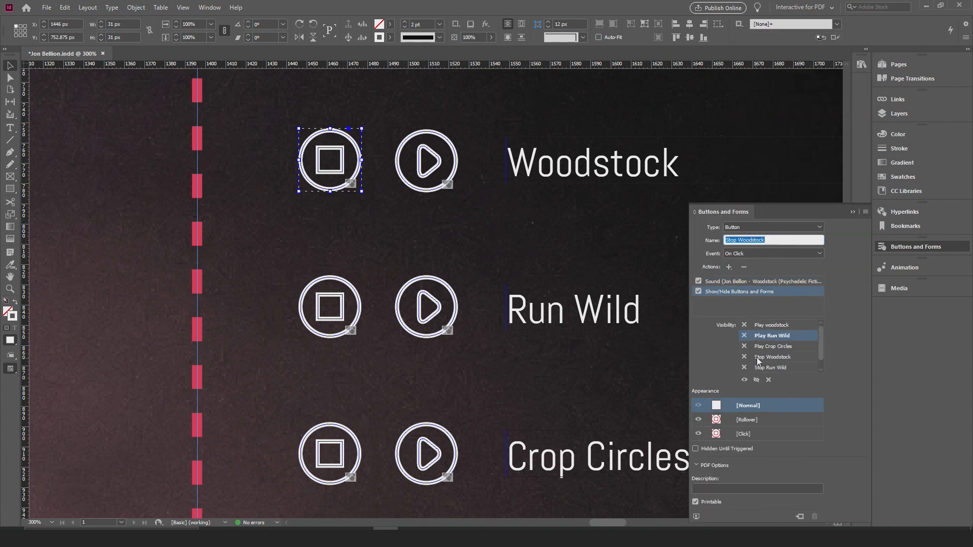
{"action": "left_click", "coordinate": [745, 324]}
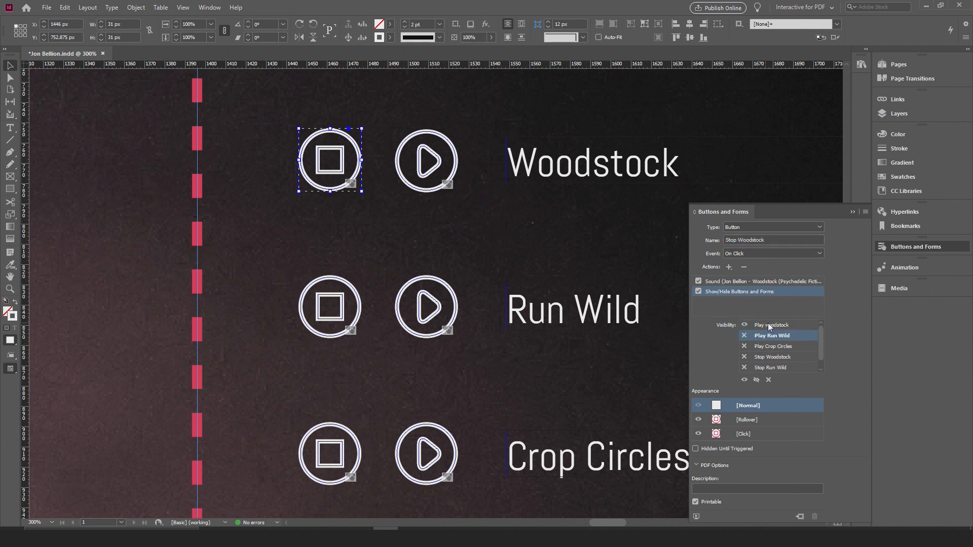
{"action": "scroll", "coordinate": [775, 345], "scroll_direction": "down", "scroll_amount": 1}
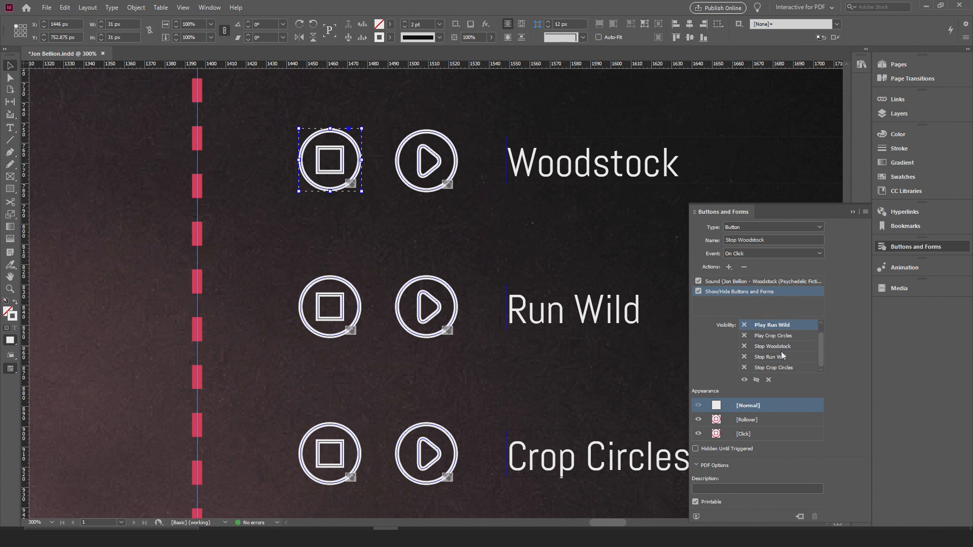
{"action": "left_click", "coordinate": [744, 347]}
{"action": "left_click", "coordinate": [744, 346]}
Bring the Woodstock play button to the front and align the Woodstock stop button exactly over it
{"action": "scroll", "coordinate": [364, 210], "scroll_direction": "up", "scroll_amount": 1}
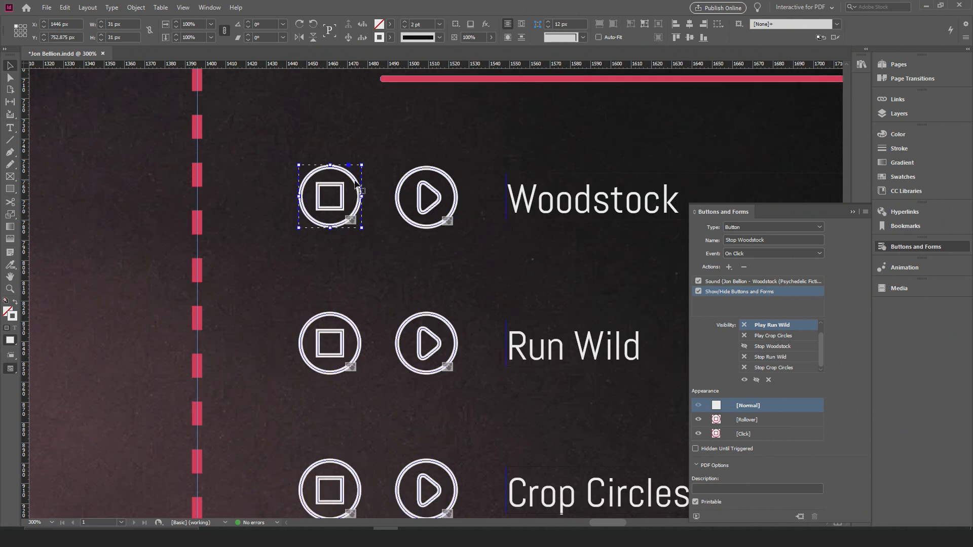
{"action": "left_click", "coordinate": [402, 187]}
{"action": "right_click", "coordinate": [402, 181]}
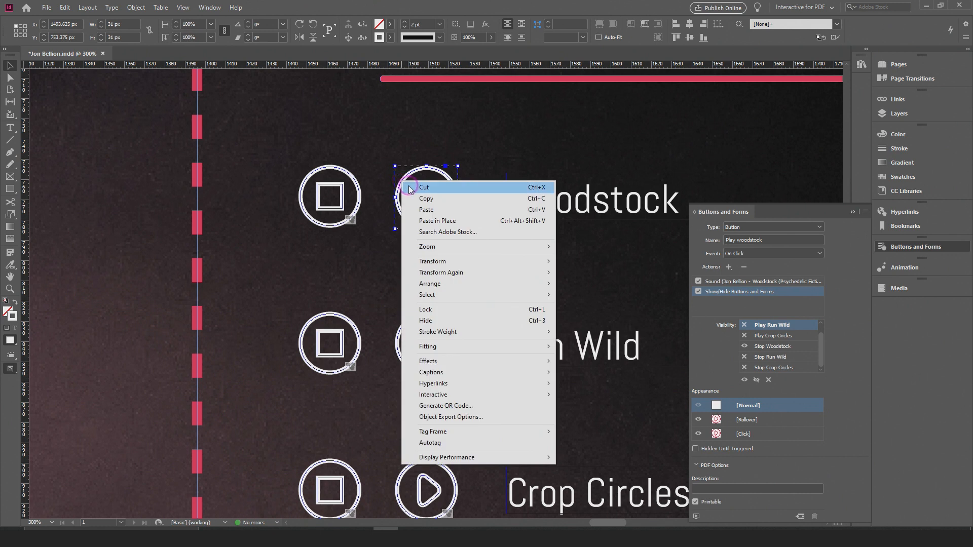
{"action": "mouse_move", "coordinate": [504, 283]}
{"action": "left_click", "coordinate": [569, 286]}
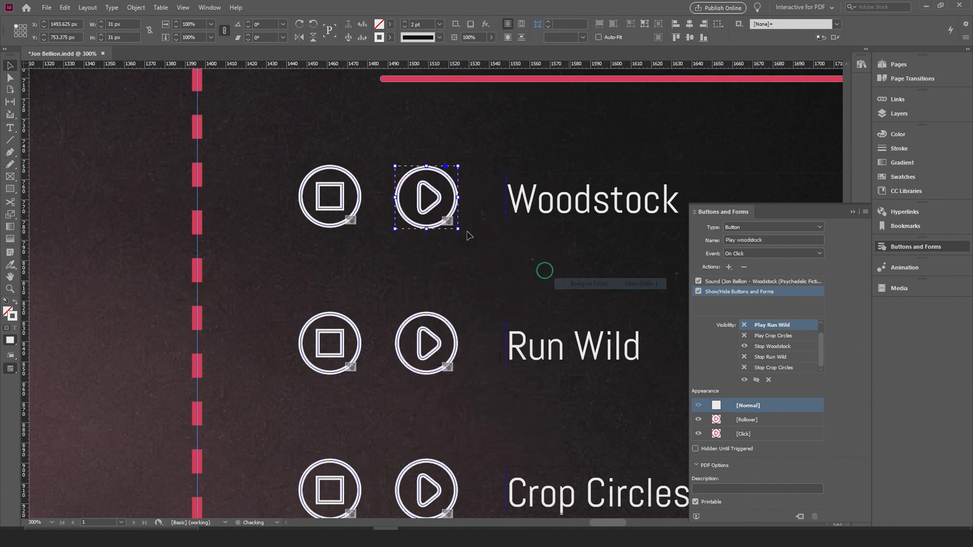
{"action": "mouse_move", "coordinate": [456, 206]}
{"action": "left_mouse_down"}
{"action": "mouse_move", "coordinate": [372, 205]}
{"action": "mouse_move", "coordinate": [454, 203]}
{"action": "left_mouse_up"}
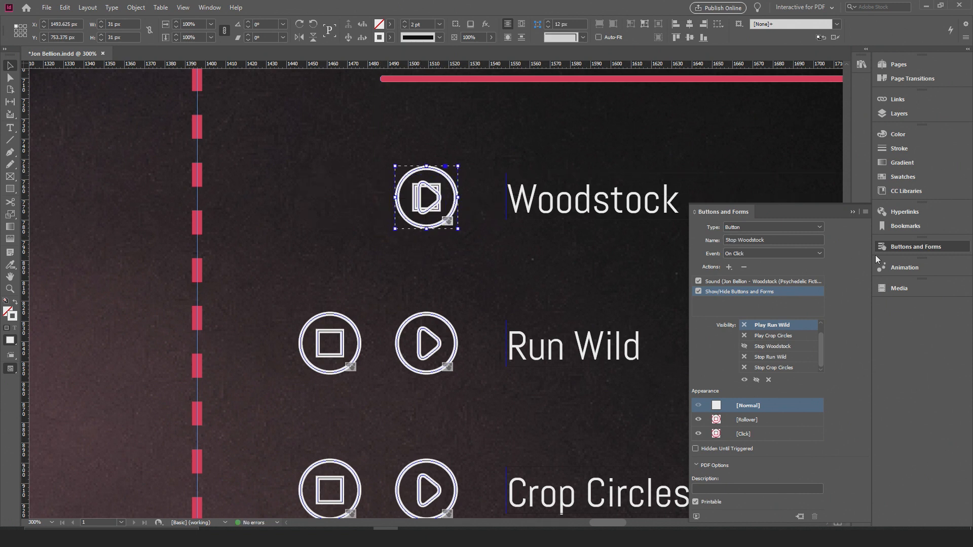
Save the document and check the stacked Woodstock buttons in the EPUB Interactivity Preview
{"action": "left_click", "coordinate": [46, 8]}
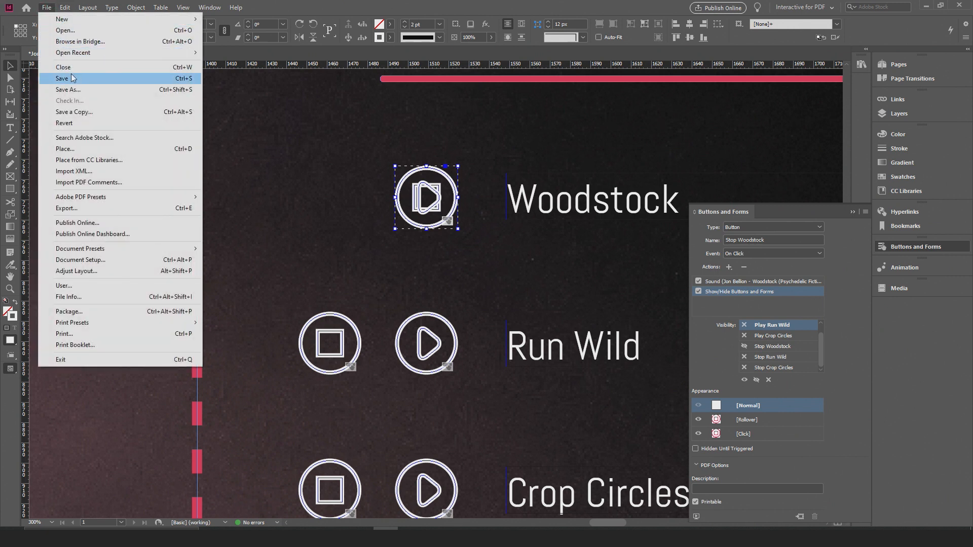
{"action": "left_click", "coordinate": [634, 221]}
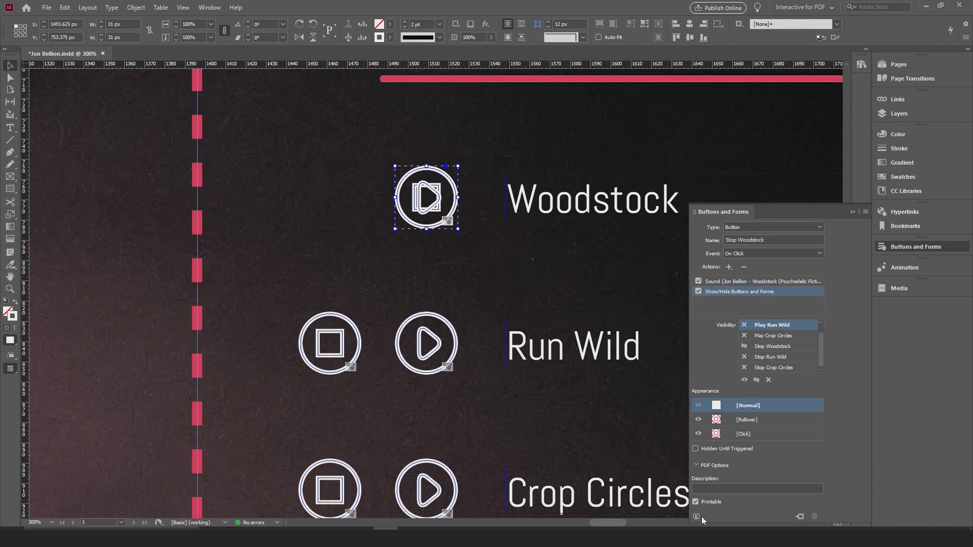
{"action": "key", "text": "ctrl+s"}
{"action": "left_click", "coordinate": [697, 518]}
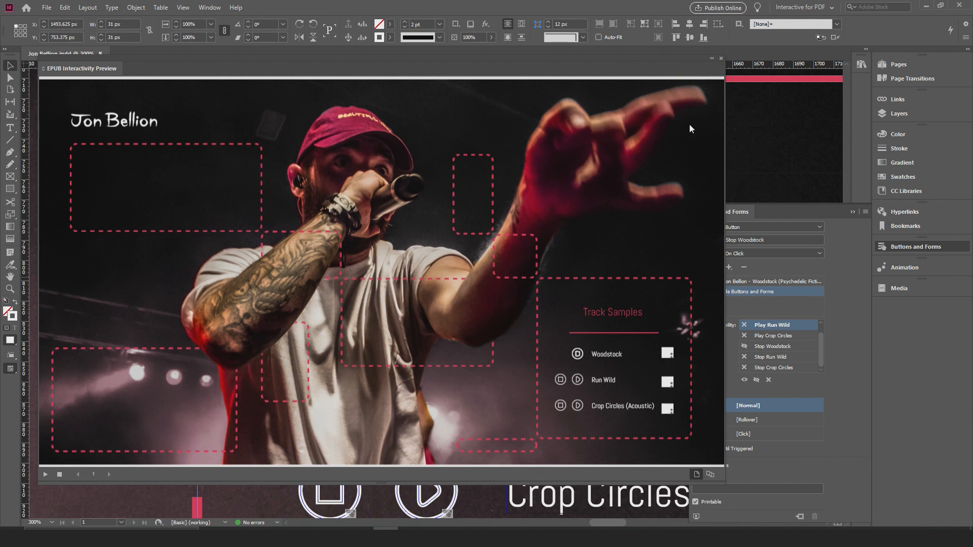
{"action": "left_click", "coordinate": [721, 58]}
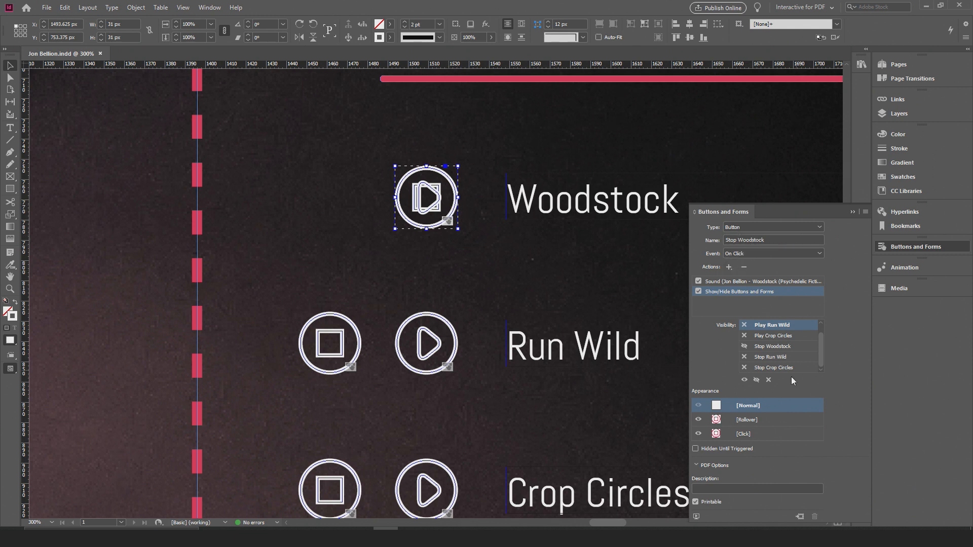
Make the Woodstock stop button hidden until triggered and test the Woodstock play and stop buttons in the interactivity preview
{"action": "left_click", "coordinate": [695, 449]}
{"action": "left_click", "coordinate": [697, 516]}
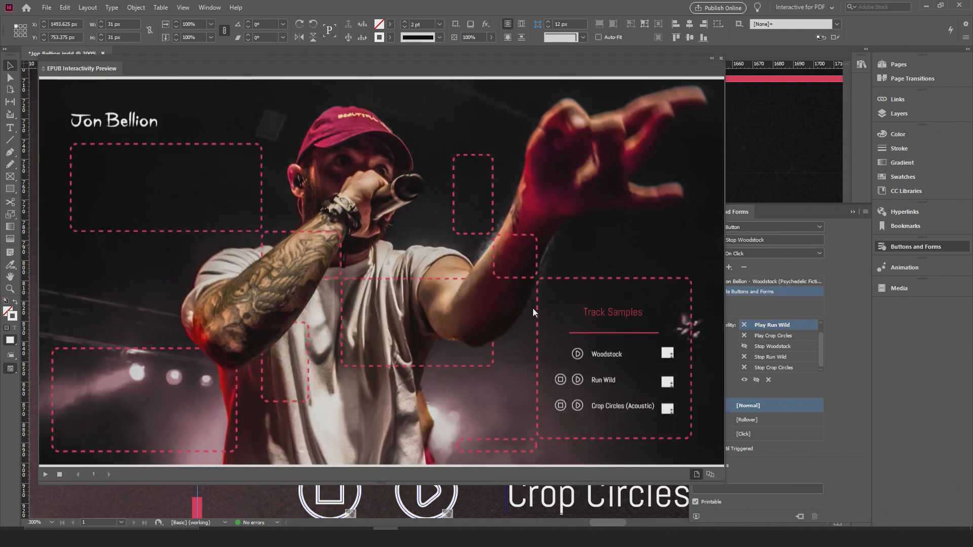
{"action": "left_click", "coordinate": [577, 354]}
{"action": "left_click", "coordinate": [578, 354]}
{"action": "left_click", "coordinate": [721, 58]}
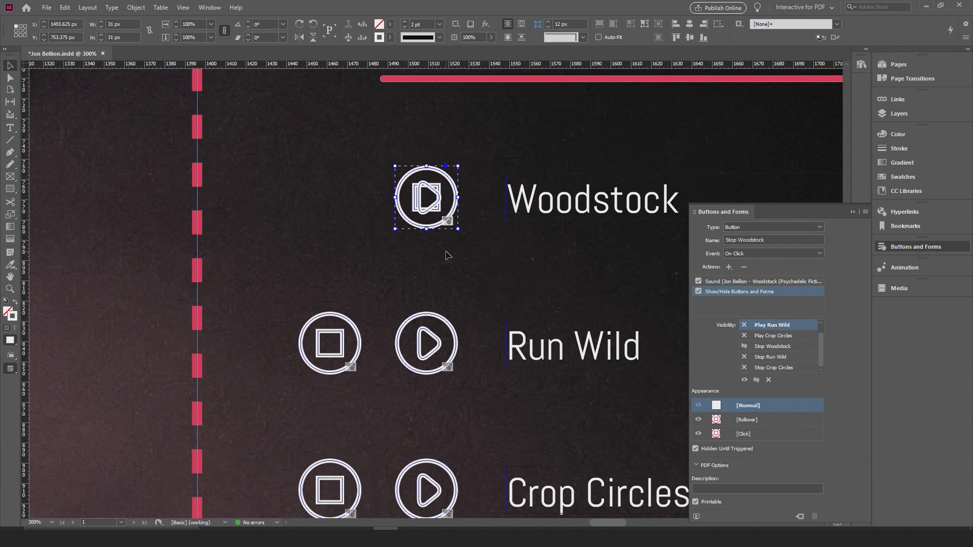
Add a Show/Hide Buttons and Forms action to the Run Wild play button that hides Play Run Wild and shows Stop Run Wild
{"action": "left_click", "coordinate": [447, 339]}
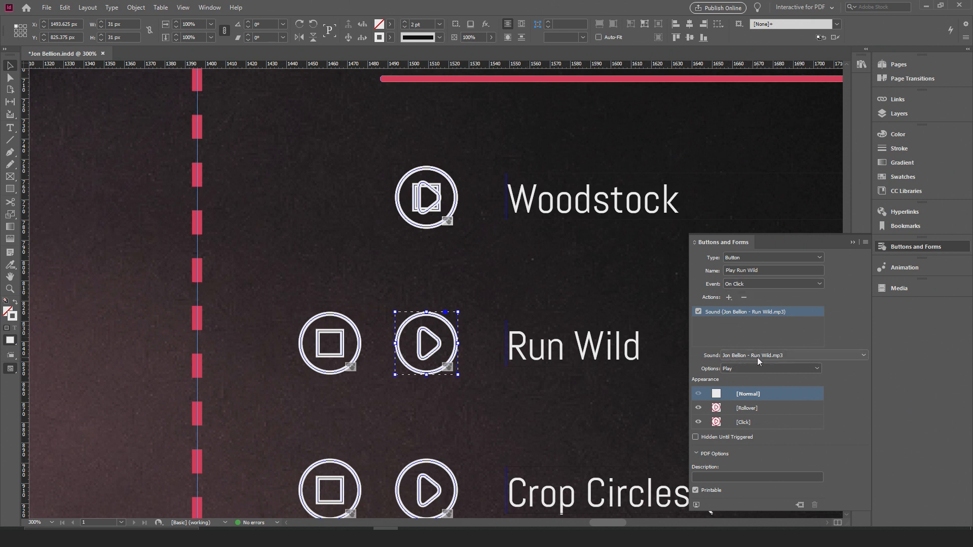
{"action": "left_click", "coordinate": [728, 298]}
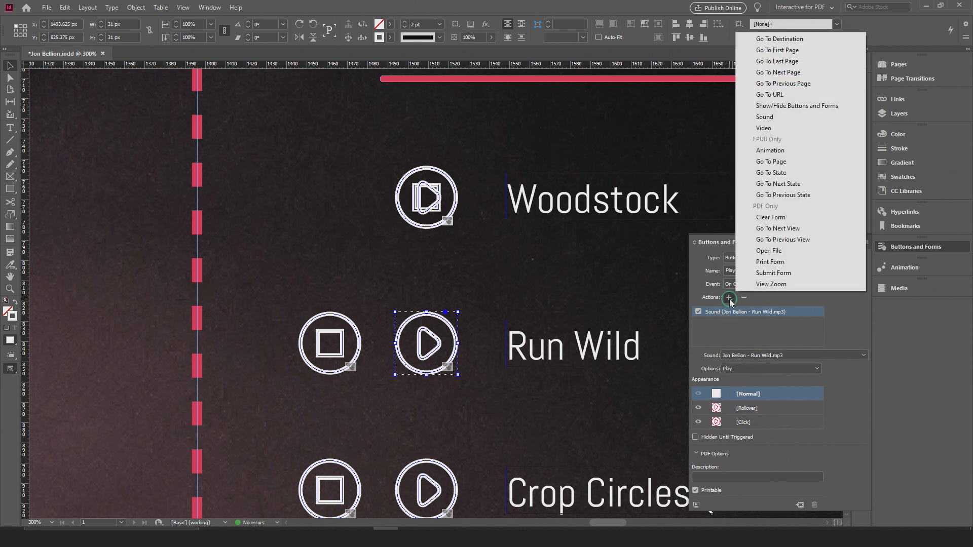
{"action": "left_click", "coordinate": [818, 105]}
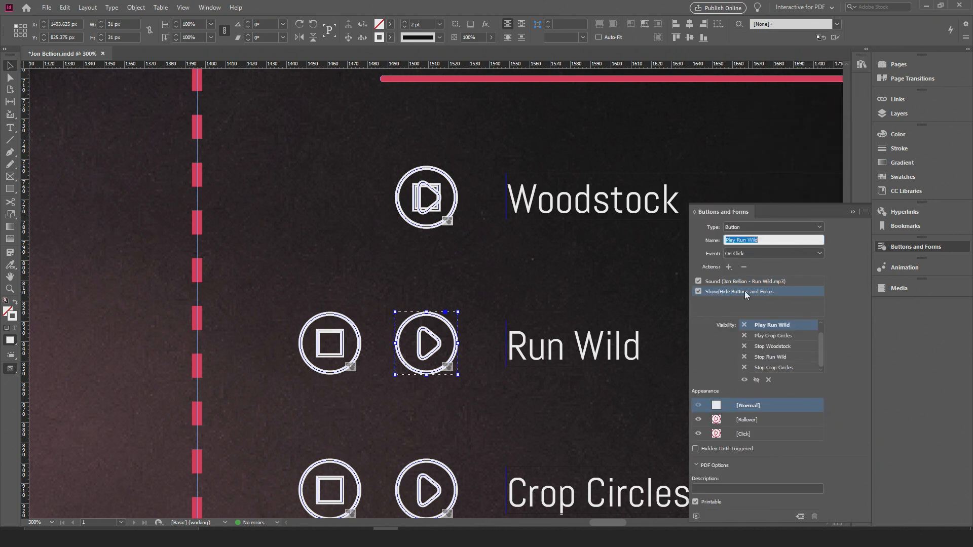
{"action": "scroll", "coordinate": [761, 346], "scroll_direction": "up", "scroll_amount": 1}
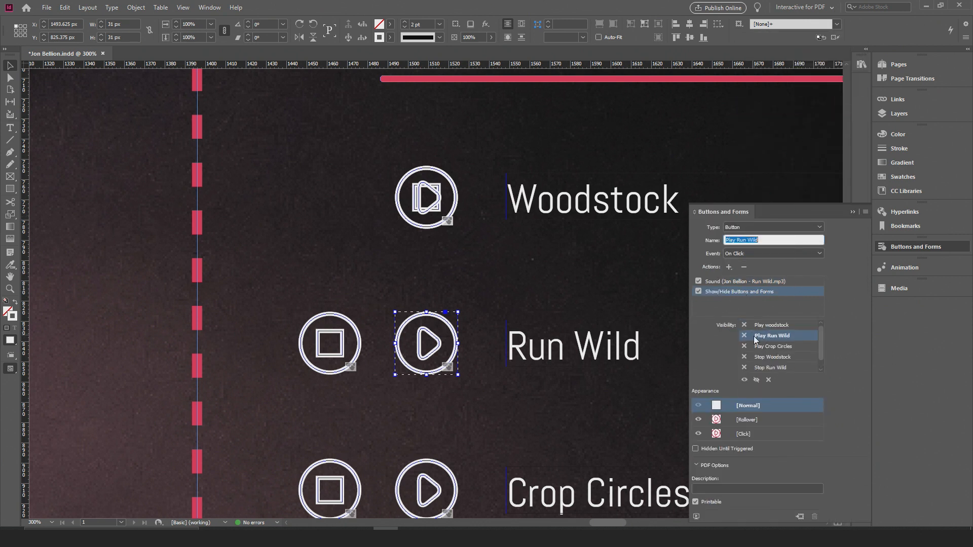
{"action": "left_click", "coordinate": [744, 336]}
{"action": "left_click", "coordinate": [744, 336]}
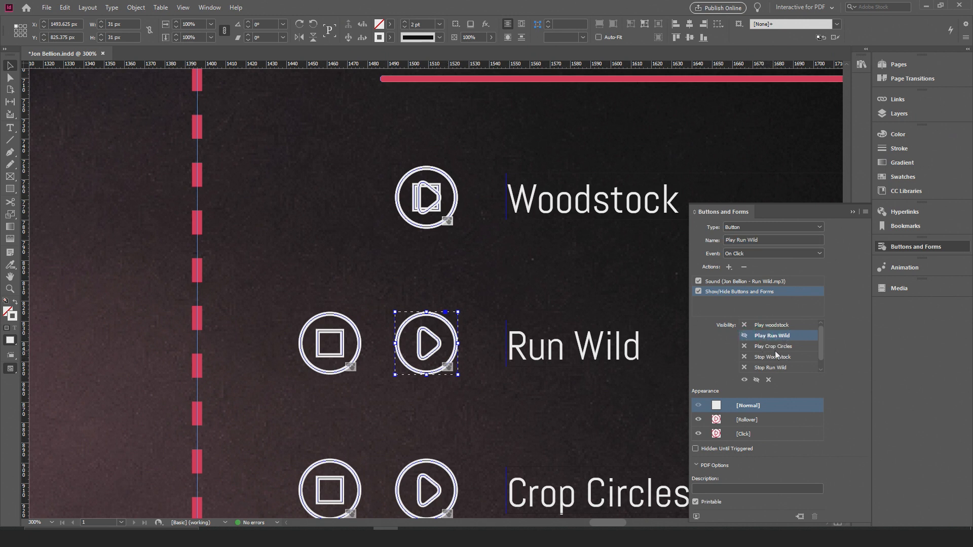
{"action": "scroll", "coordinate": [799, 355], "scroll_direction": "down", "scroll_amount": 1}
{"action": "left_click", "coordinate": [744, 358]}
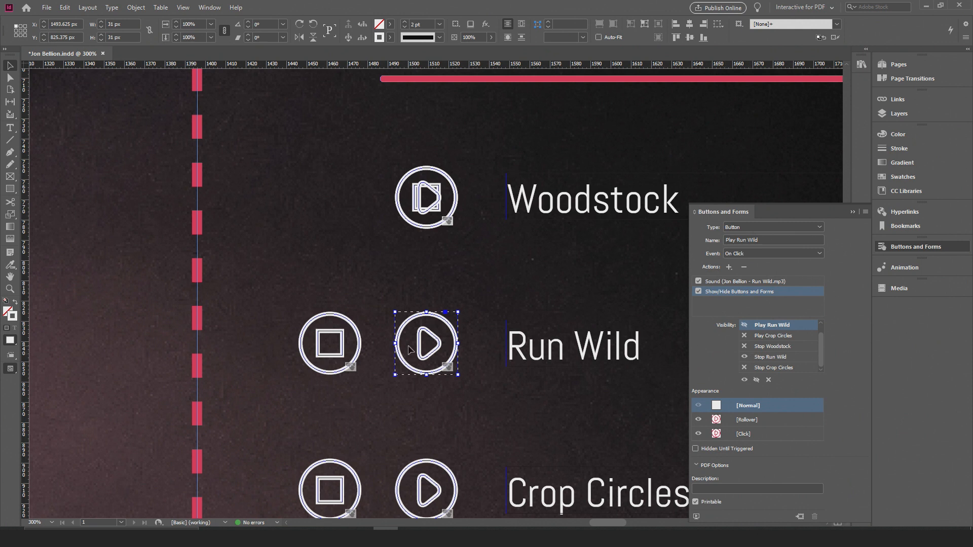
Add a Sound action to the Run Wild stop button
{"action": "left_click", "coordinate": [360, 348]}
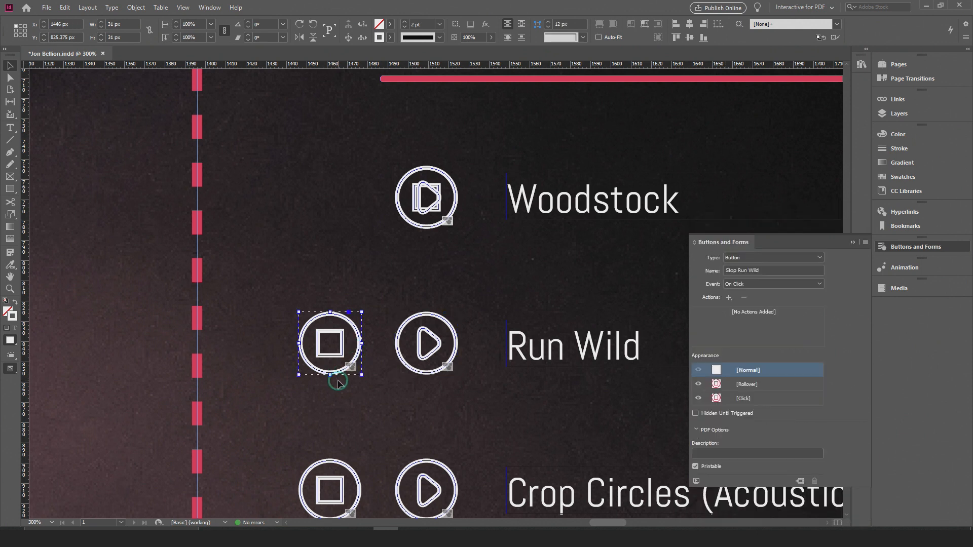
{"action": "left_click", "coordinate": [729, 298]}
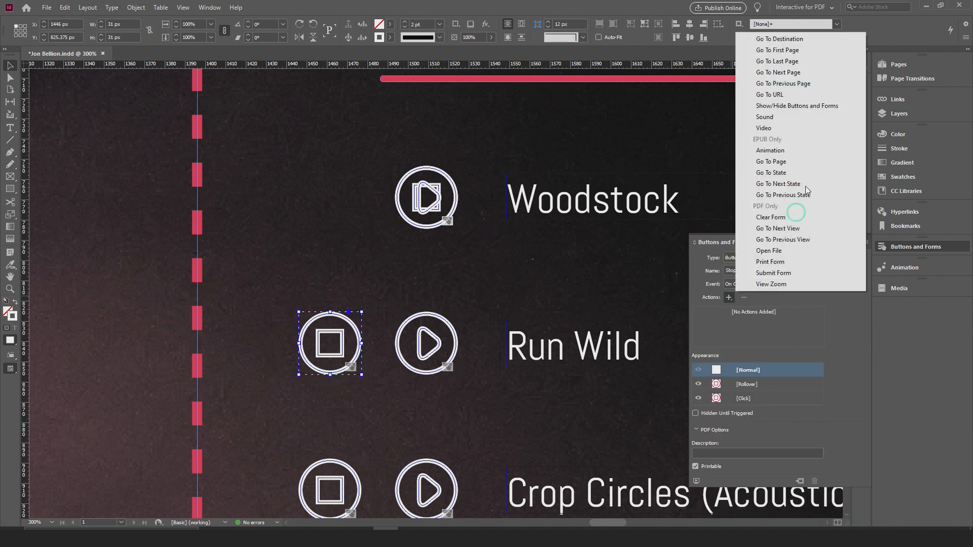
{"action": "left_click", "coordinate": [771, 117]}
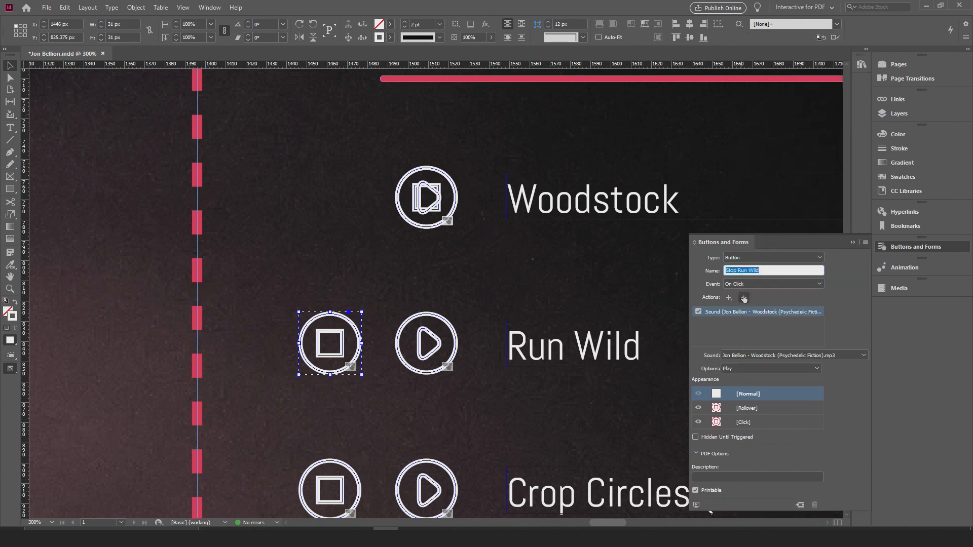
Set the Stop Run Wild button's sound action to Jon Bellion - Run Wild.mp3 with the Stop option
{"action": "left_click", "coordinate": [761, 353]}
{"action": "left_click", "coordinate": [732, 377]}
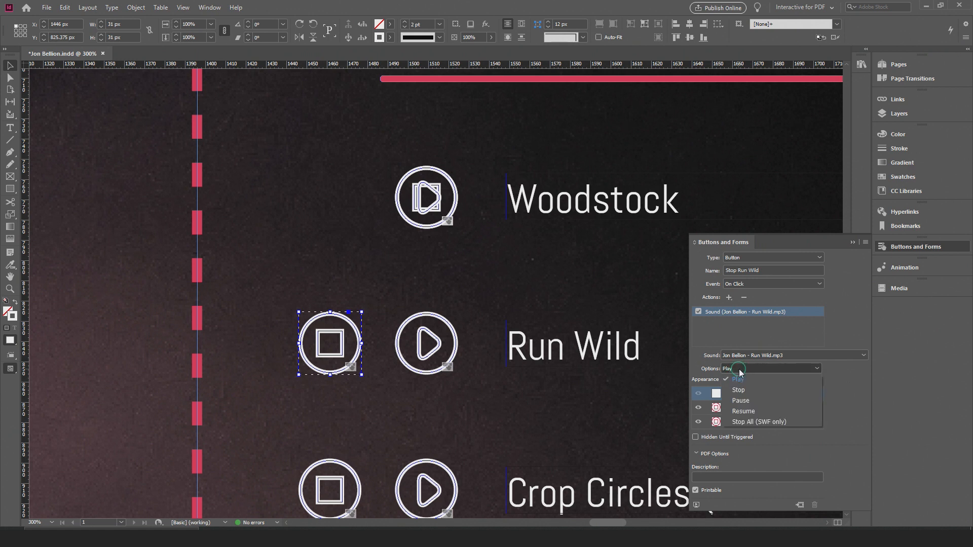
{"action": "left_click", "coordinate": [749, 389]}
Add a Show/Hide Buttons and Forms action that shows Play Run Wild and hides Stop Run Wild, and make the stop button hidden until triggered
{"action": "left_click", "coordinate": [733, 310]}
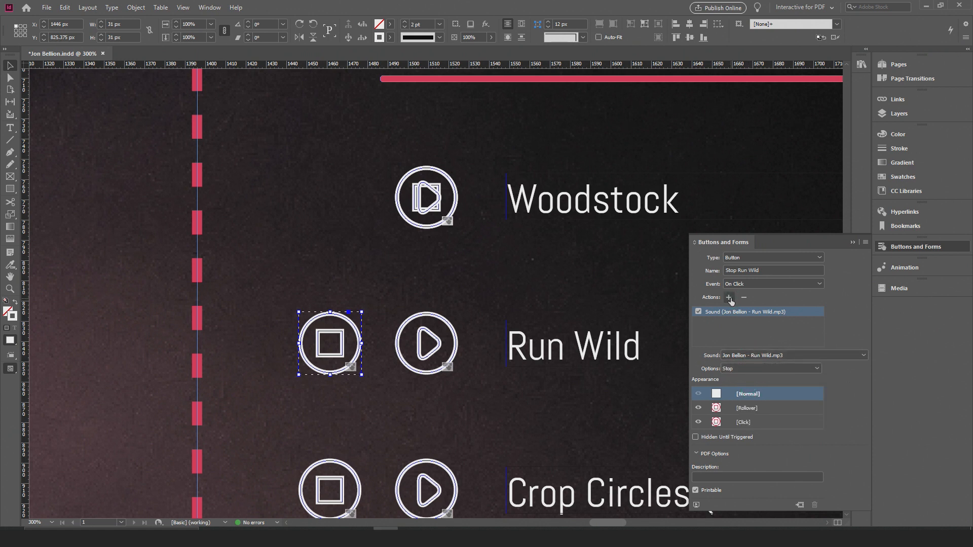
{"action": "left_click", "coordinate": [729, 297]}
{"action": "left_click", "coordinate": [804, 106]}
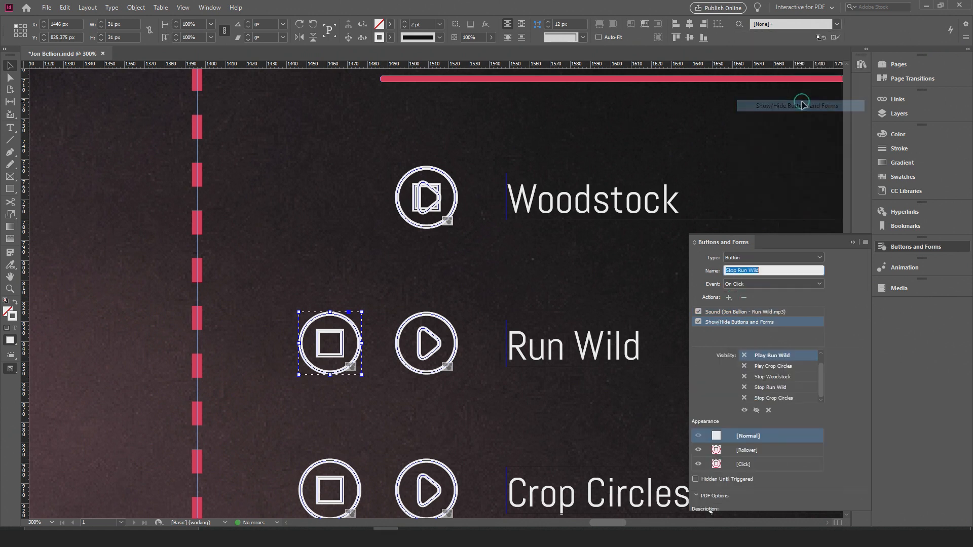
{"action": "scroll", "coordinate": [763, 348], "scroll_direction": "up", "scroll_amount": 1}
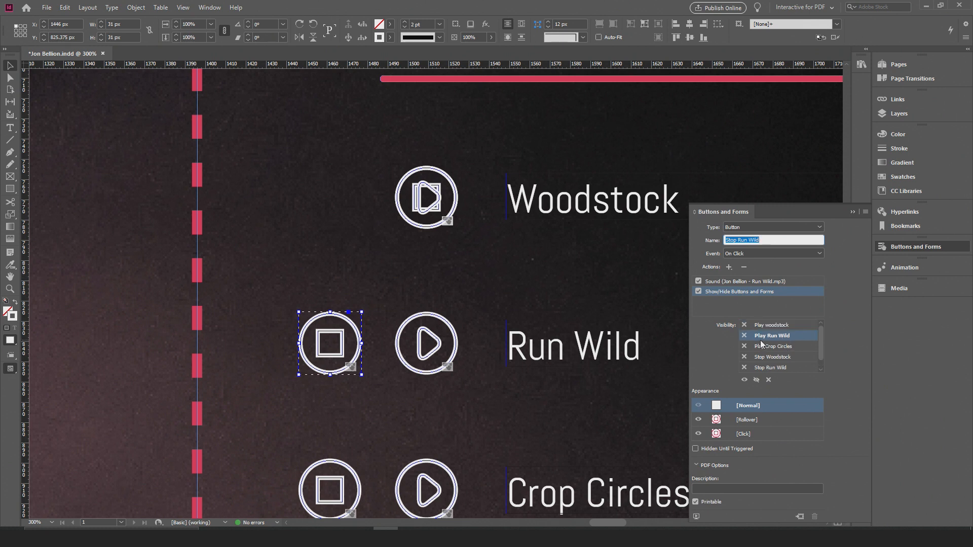
{"action": "left_click", "coordinate": [744, 337]}
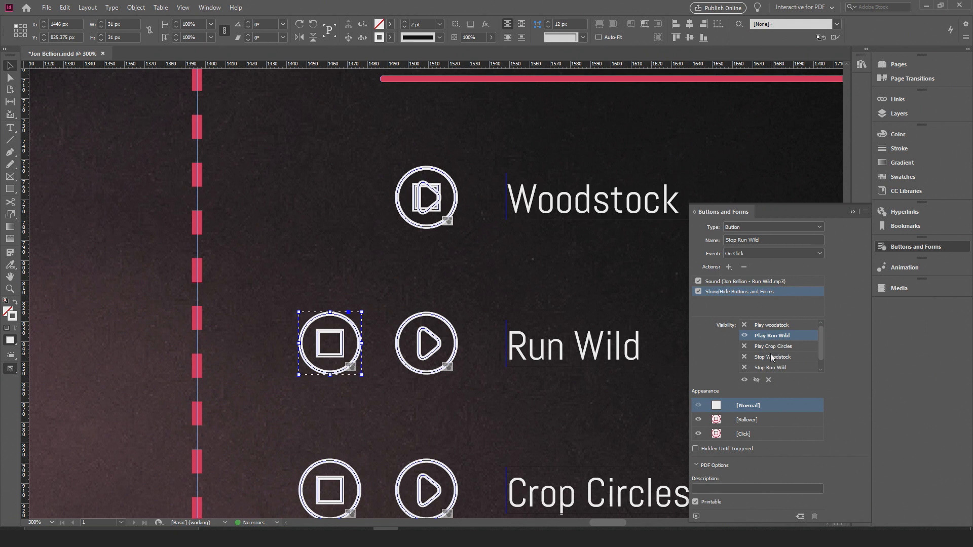
{"action": "scroll", "coordinate": [773, 361], "scroll_direction": "down", "scroll_amount": 1}
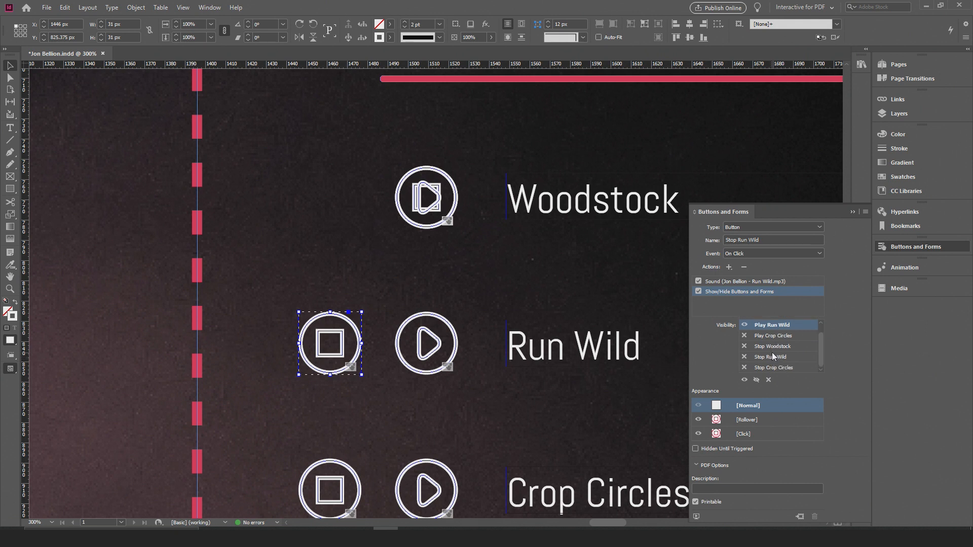
{"action": "left_click", "coordinate": [745, 356]}
Bring the Run Wild play button to the front and align the Run Wild stop button directly beneath it
{"action": "left_click_drag", "start_coordinate": [350, 328], "coordinate": [364, 328]}
{"action": "left_click", "coordinate": [401, 331]}
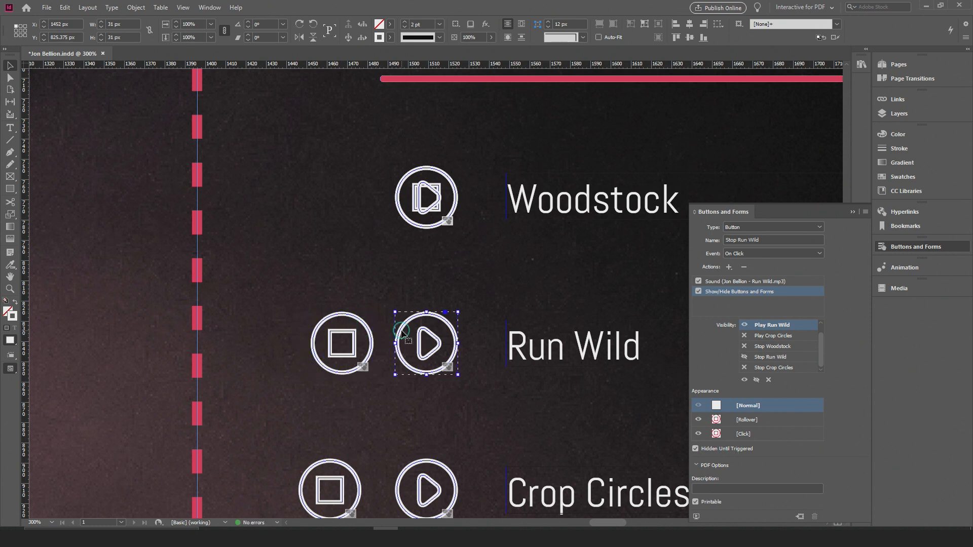
{"action": "right_click", "coordinate": [402, 331]}
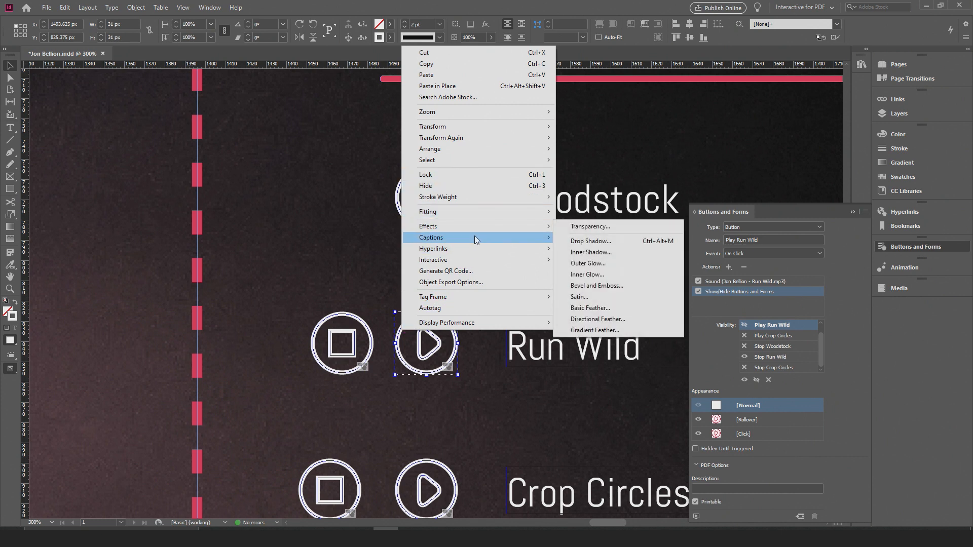
{"action": "mouse_move", "coordinate": [510, 149]}
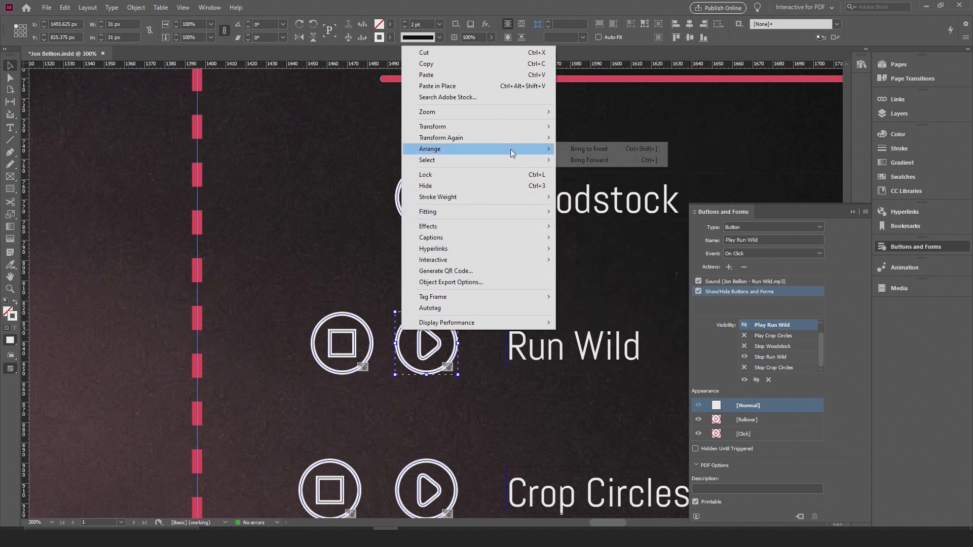
{"action": "left_click", "coordinate": [569, 150]}
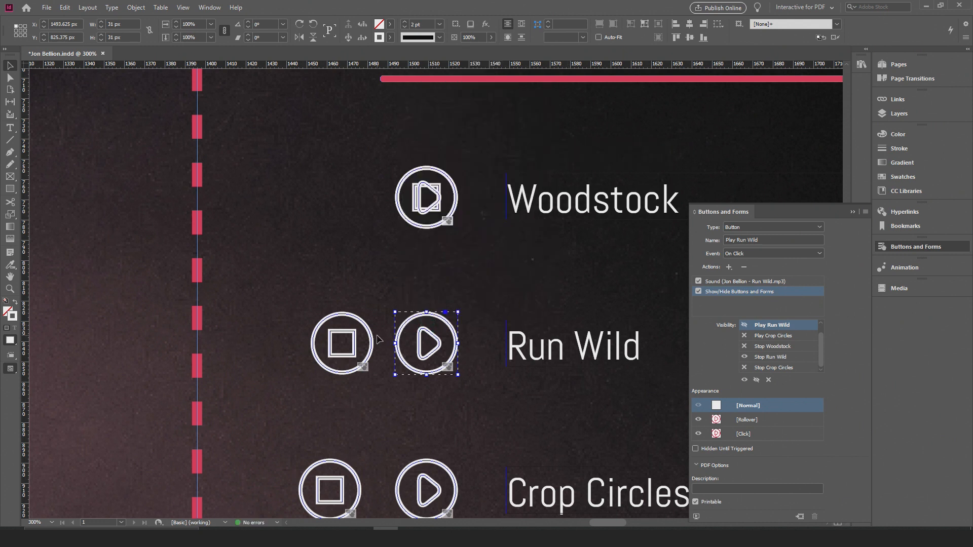
{"action": "left_click_drag", "start_coordinate": [371, 337], "coordinate": [458, 337]}
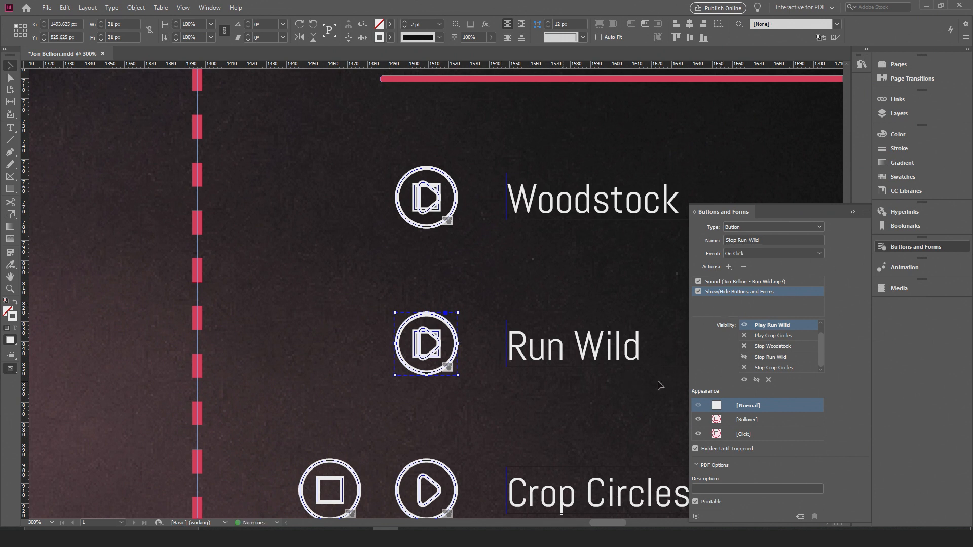
Bring the Crop Circles play button to the front of the stacking order
{"action": "scroll", "coordinate": [459, 424], "scroll_direction": "down", "scroll_amount": 3}
{"action": "right_click", "coordinate": [454, 375]}
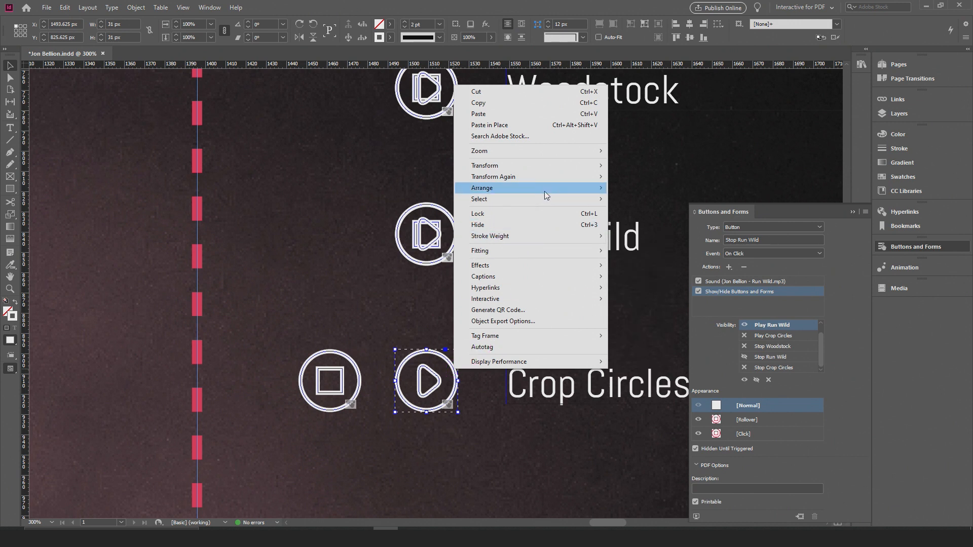
{"action": "left_click", "coordinate": [622, 191]}
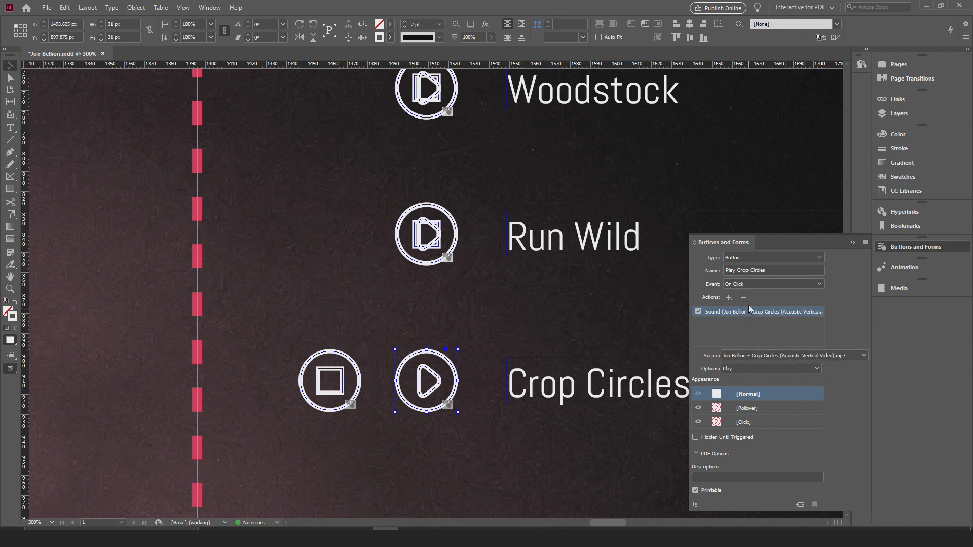
Add a Show/Hide Buttons and Forms action to Play Crop Circles that hides Play Crop Circles and shows Stop Crop Circles
{"action": "left_click", "coordinate": [730, 299]}
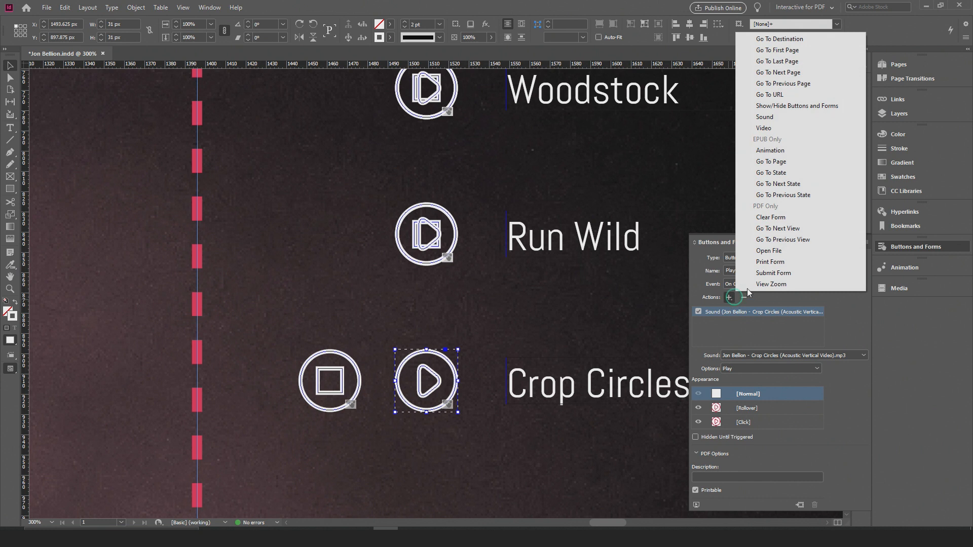
{"action": "left_click", "coordinate": [797, 109]}
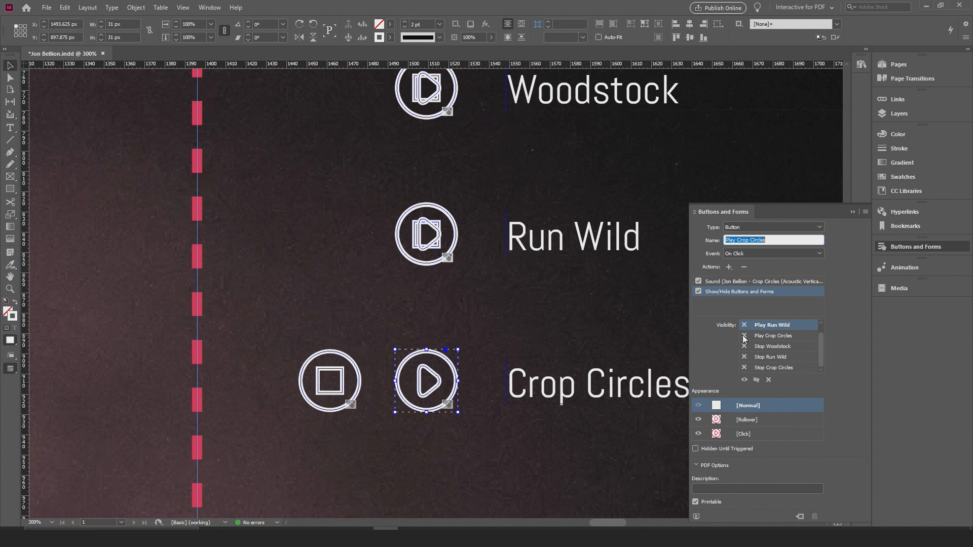
{"action": "left_click", "coordinate": [743, 335]}
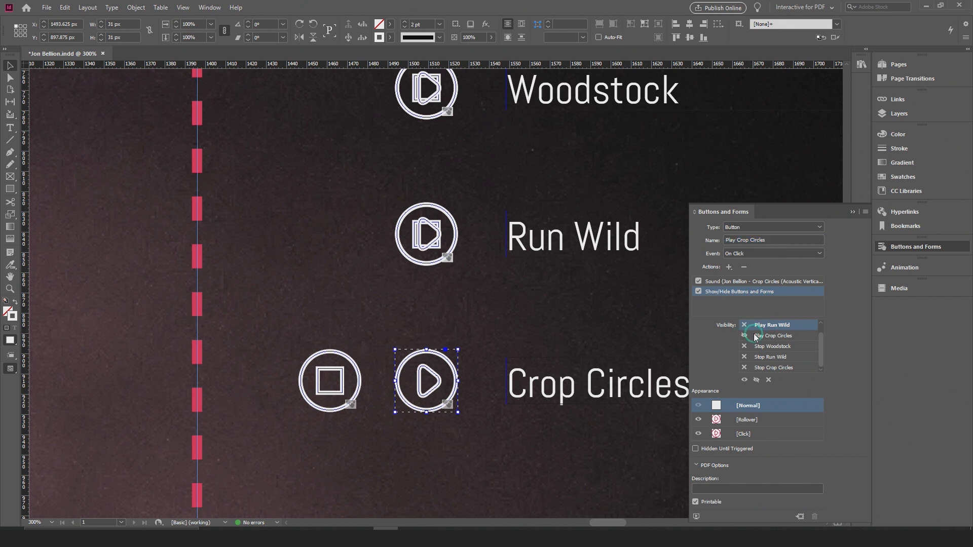
{"action": "left_click", "coordinate": [744, 368]}
Add a sound action to the Stop Crop Circles button using Jon Bellion - Crop Circles (Acoustic Vertical Video).mp3 with the Stop option
{"action": "left_click", "coordinate": [361, 384]}
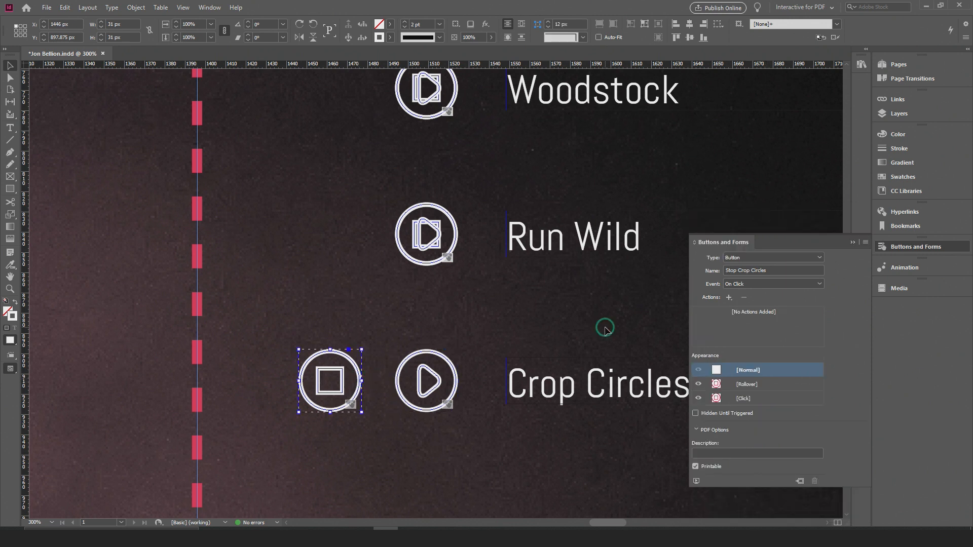
{"action": "left_click", "coordinate": [729, 297]}
{"action": "left_click", "coordinate": [765, 117]}
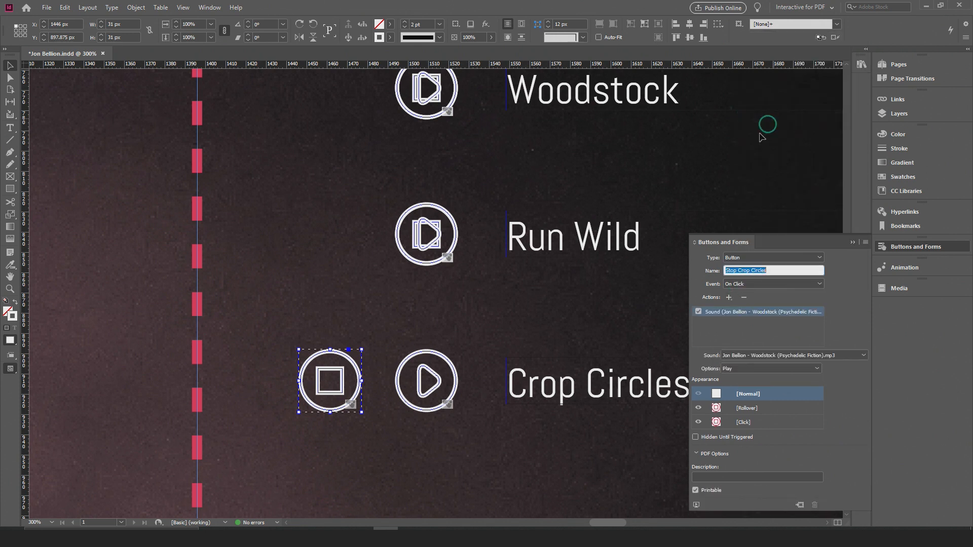
{"action": "left_click", "coordinate": [758, 354]}
{"action": "left_click", "coordinate": [770, 389]}
{"action": "left_click", "coordinate": [728, 370]}
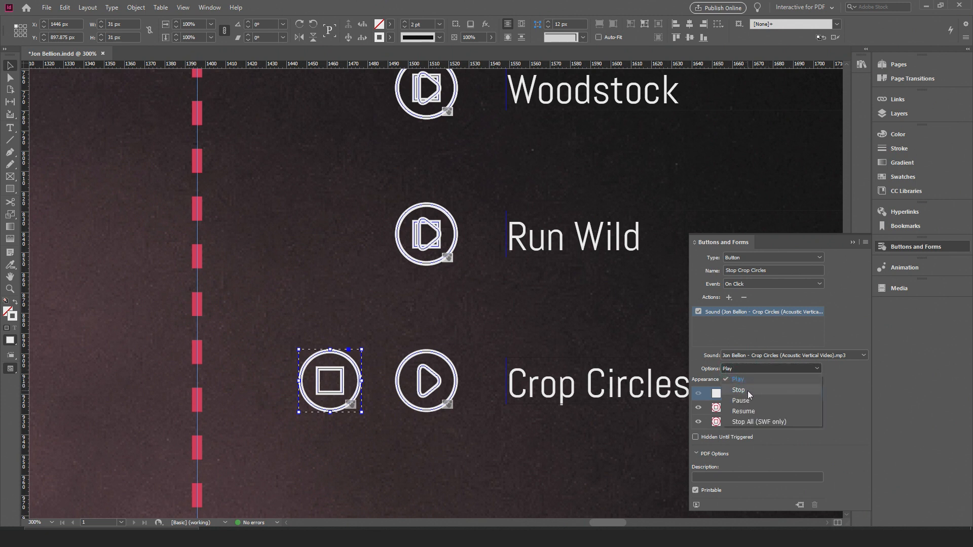
{"action": "left_click", "coordinate": [747, 390]}
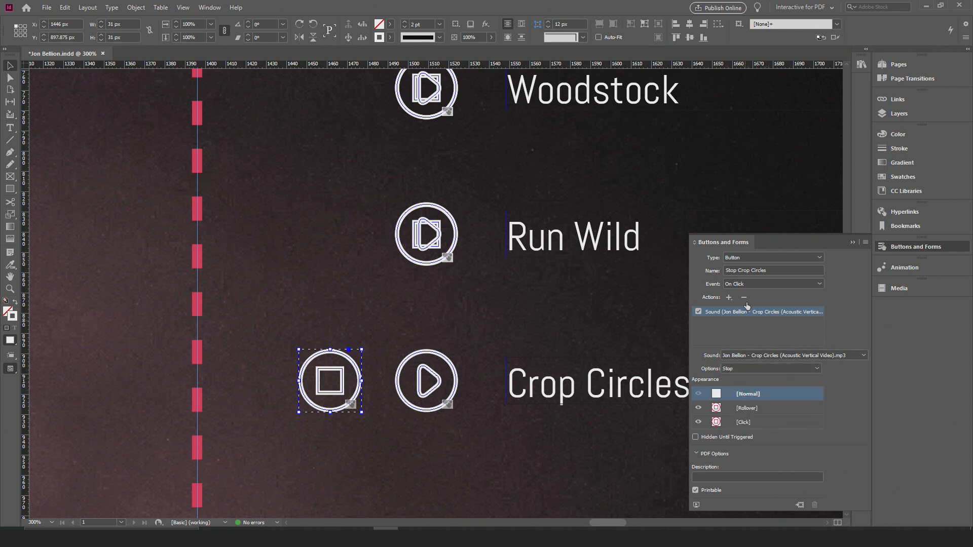
Add a Show/Hide action that hides Stop Crop Circles and shows Play Crop Circles, and make the stop button hidden until triggered
{"action": "left_click", "coordinate": [729, 298]}
{"action": "left_click", "coordinate": [800, 124]}
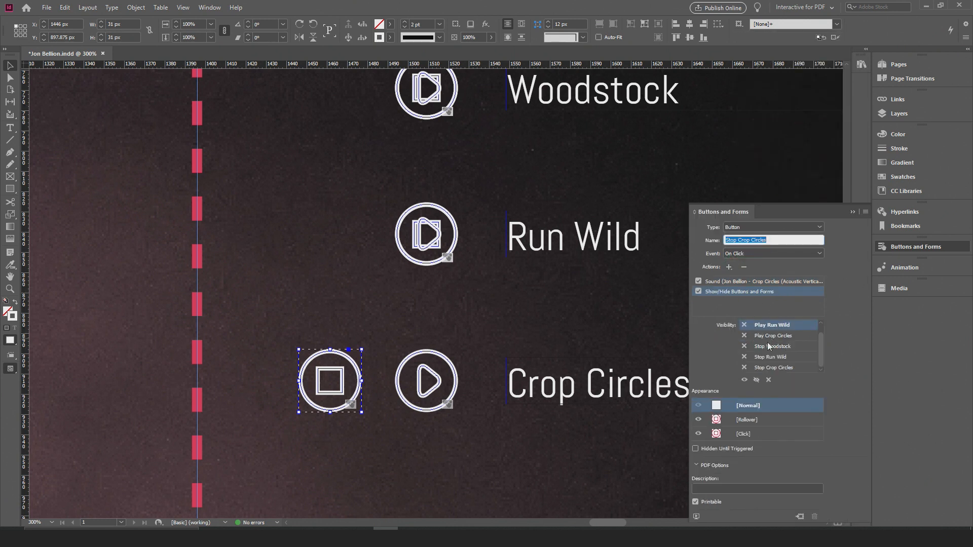
{"action": "left_click", "coordinate": [745, 368]}
{"action": "left_click", "coordinate": [745, 369]}
{"action": "left_click", "coordinate": [744, 337]}
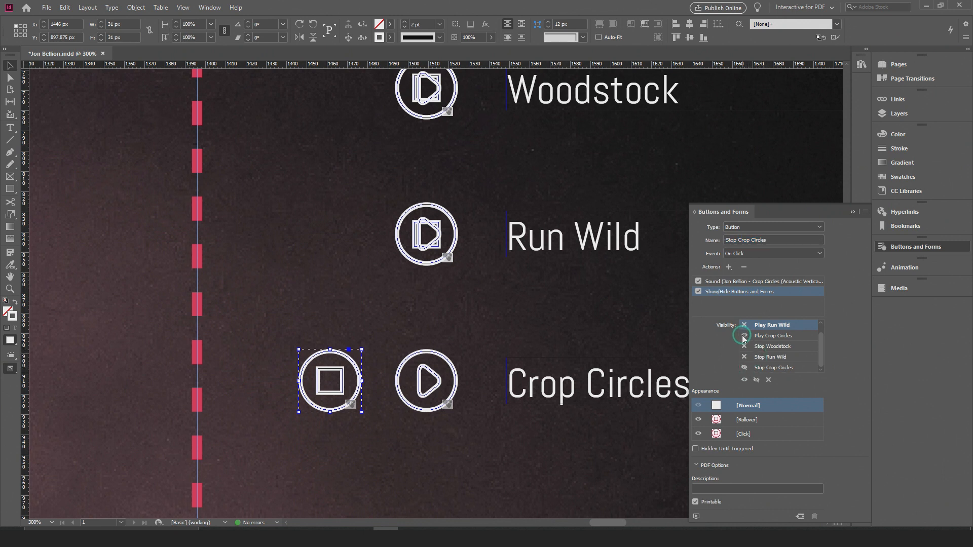
{"action": "left_click", "coordinate": [695, 449]}
Align the Crop Circles stop button directly beneath its play button and save the document
{"action": "left_click_drag", "start_coordinate": [342, 360], "coordinate": [438, 362]}
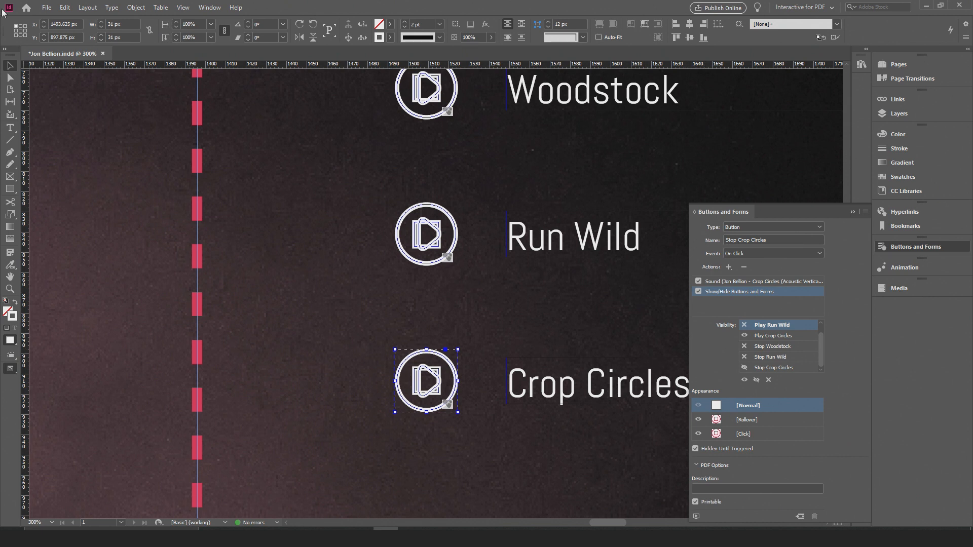
{"action": "left_click", "coordinate": [46, 7]}
{"action": "left_click", "coordinate": [75, 80]}
Preview the page's interactivity and test the play and stop buttons of the Woodstock, Run Wild and Crop Circles tracks
{"action": "left_click", "coordinate": [696, 517]}
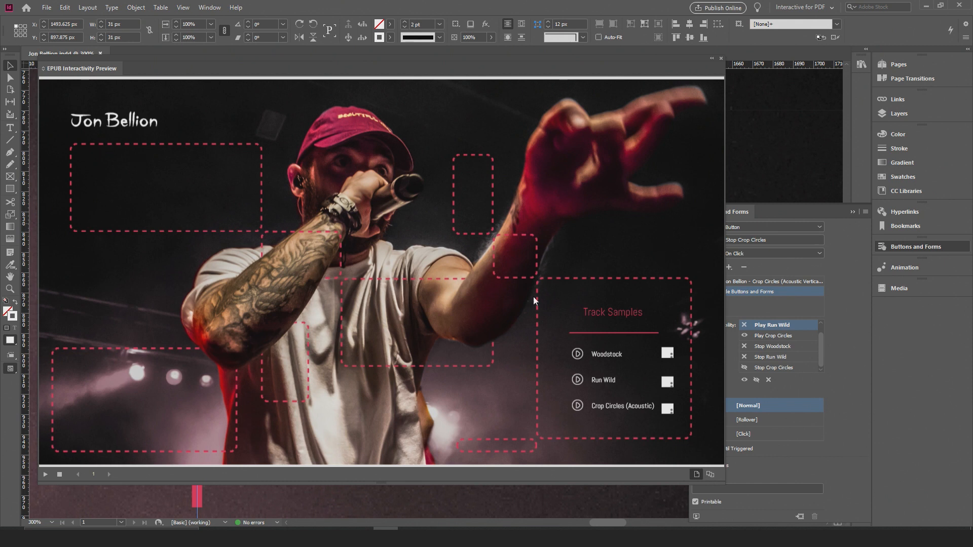
{"action": "left_click", "coordinate": [576, 356]}
{"action": "left_click", "coordinate": [578, 381]}
{"action": "left_click", "coordinate": [578, 381]}
{"action": "left_click", "coordinate": [578, 407]}
{"action": "left_click", "coordinate": [574, 409]}
{"action": "left_click", "coordinate": [722, 59]}
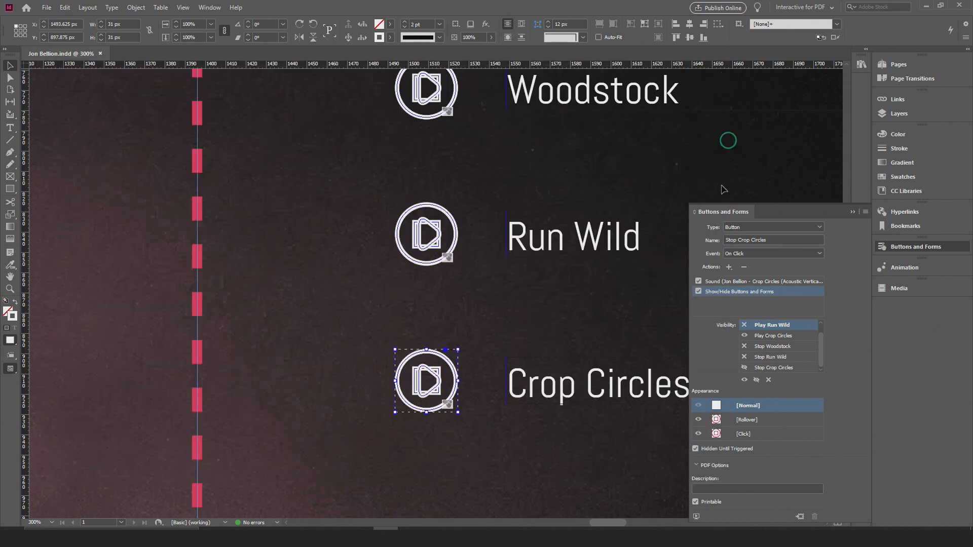
Collapse the button settings and select the sound content inside the Run Wild media frame
{"action": "left_click", "coordinate": [853, 209]}
{"action": "left_click_drag", "start_coordinate": [627, 311], "coordinate": [536, 311]}
{"action": "left_click", "coordinate": [597, 270]}
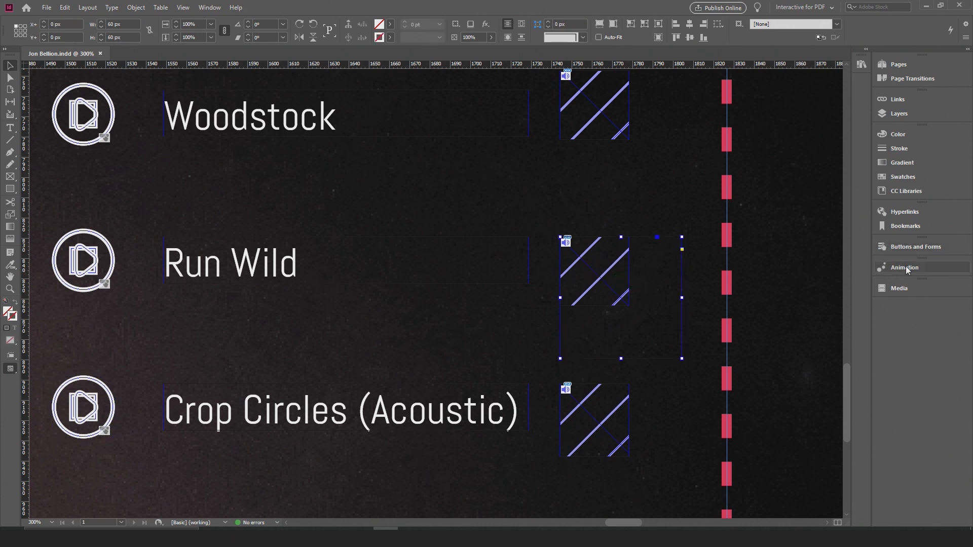
{"action": "left_click", "coordinate": [903, 247]}
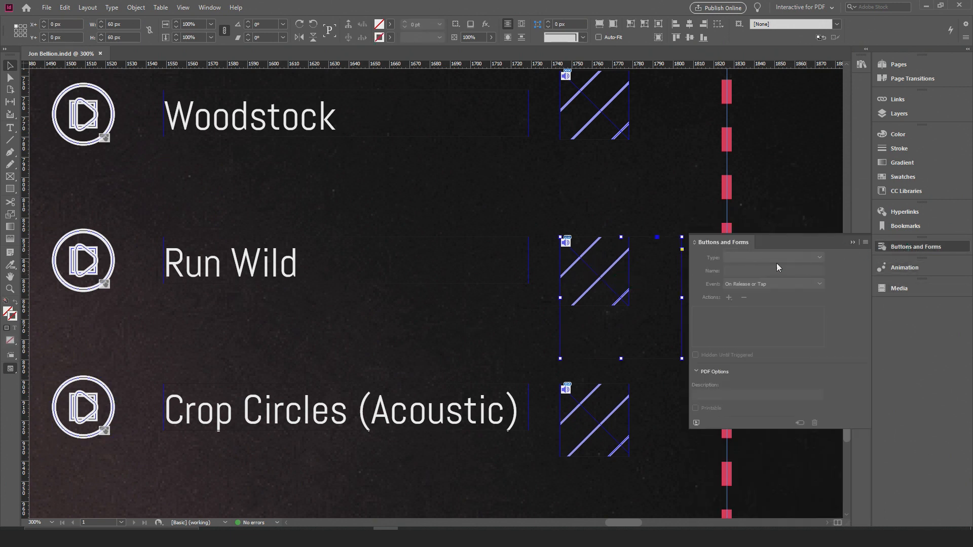
{"action": "left_click", "coordinate": [841, 325]}
{"action": "left_click", "coordinate": [852, 242]}
Shrink the Run Wild sound content to about 10 by 9 px and its frame to about 9 by 9 px
{"action": "left_click", "coordinate": [637, 283]}
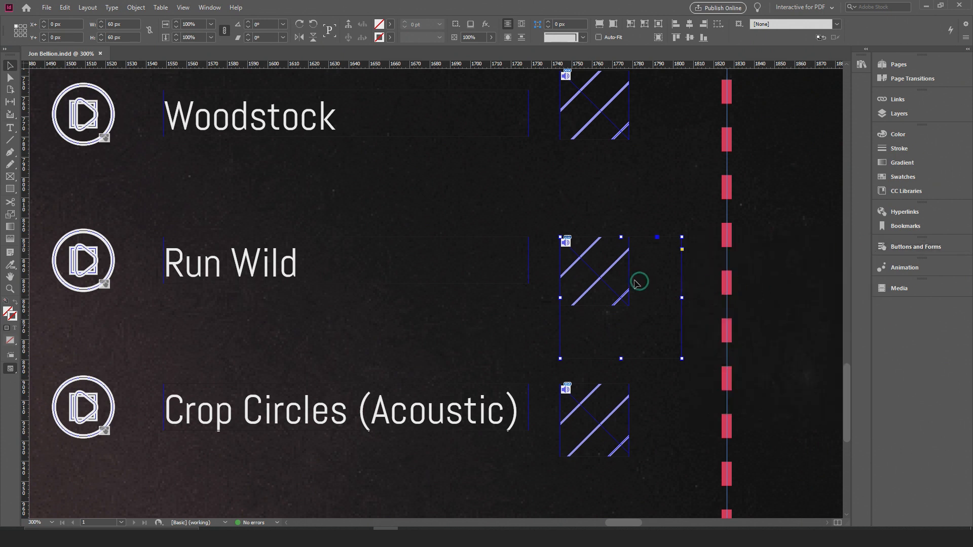
{"action": "scroll", "coordinate": [637, 283], "scroll_direction": "down", "scroll_amount": 2}
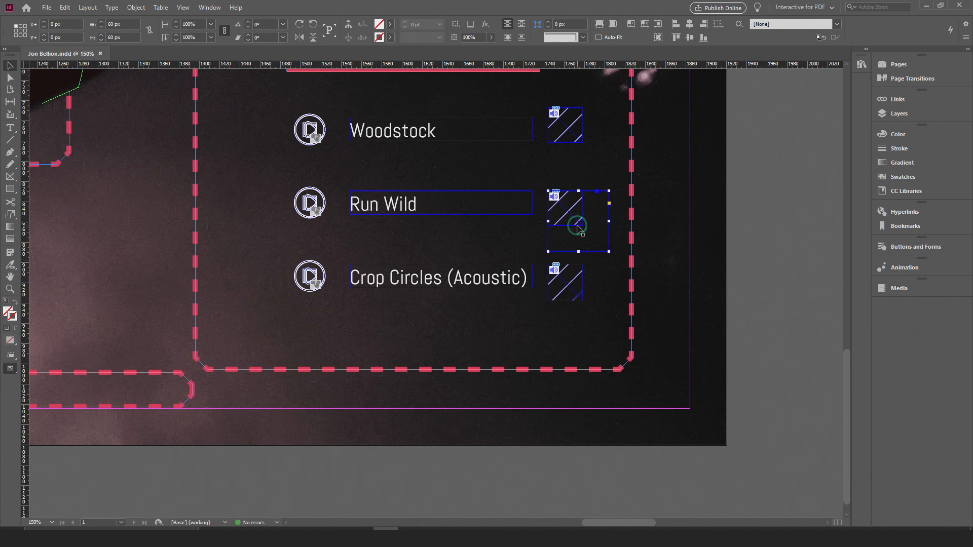
{"action": "scroll", "coordinate": [579, 223], "scroll_direction": "up", "scroll_amount": 2, "text": "alt"}
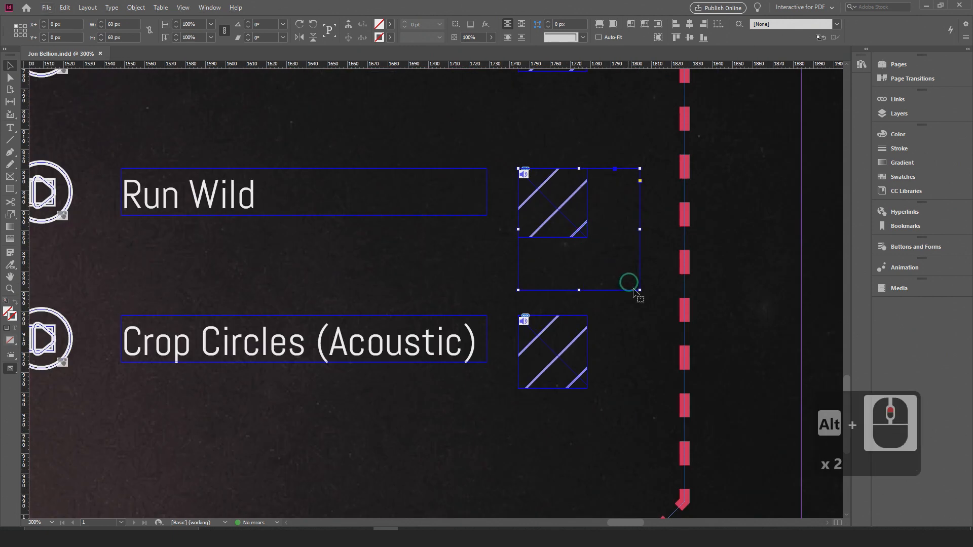
{"action": "left_click_drag", "start_coordinate": [638, 287], "coordinate": [659, 303]}
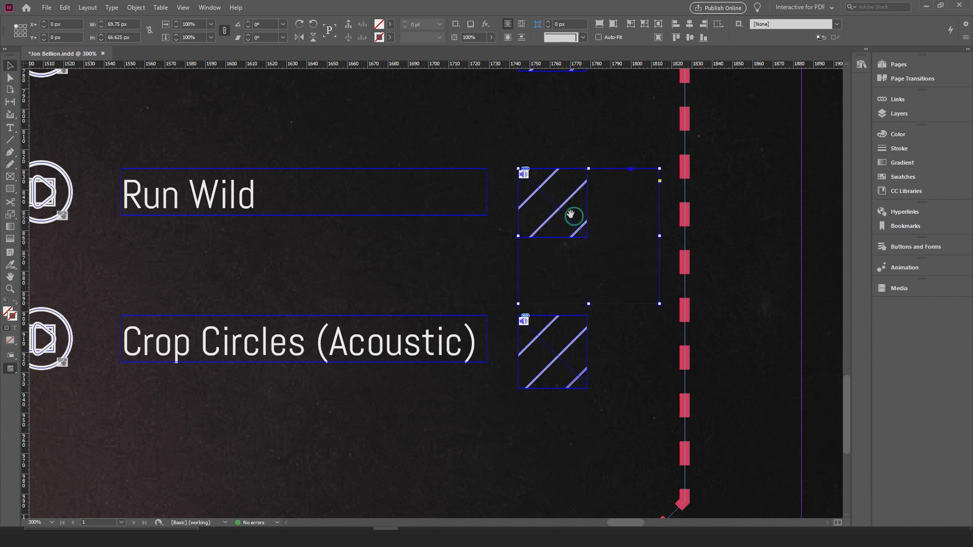
{"action": "mouse_move", "coordinate": [559, 219]}
{"action": "left_mouse_down"}
{"action": "mouse_move", "coordinate": [576, 218]}
{"action": "mouse_move", "coordinate": [560, 217]}
{"action": "left_mouse_up"}
{"action": "left_click_drag", "start_coordinate": [659, 304], "coordinate": [537, 185]}
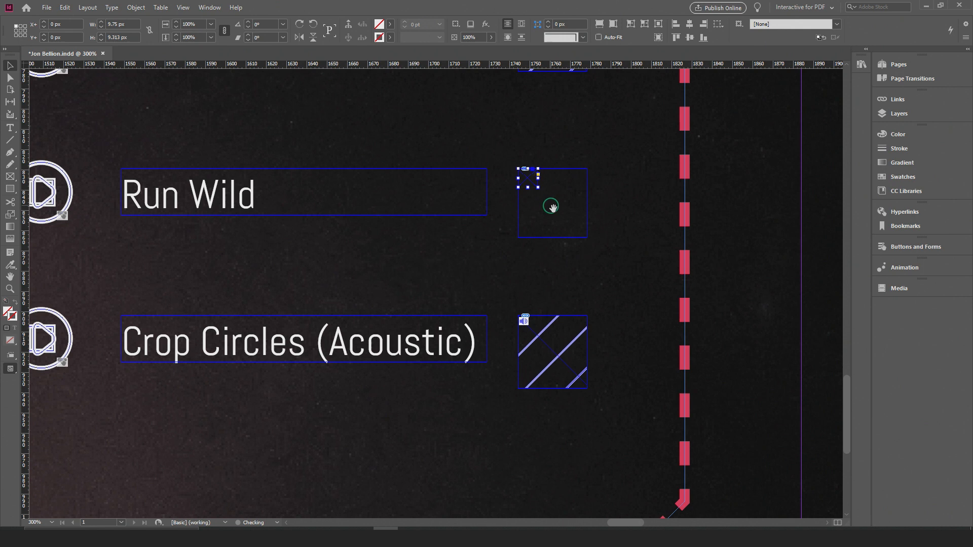
{"action": "left_click_drag", "start_coordinate": [587, 229], "coordinate": [536, 177]}
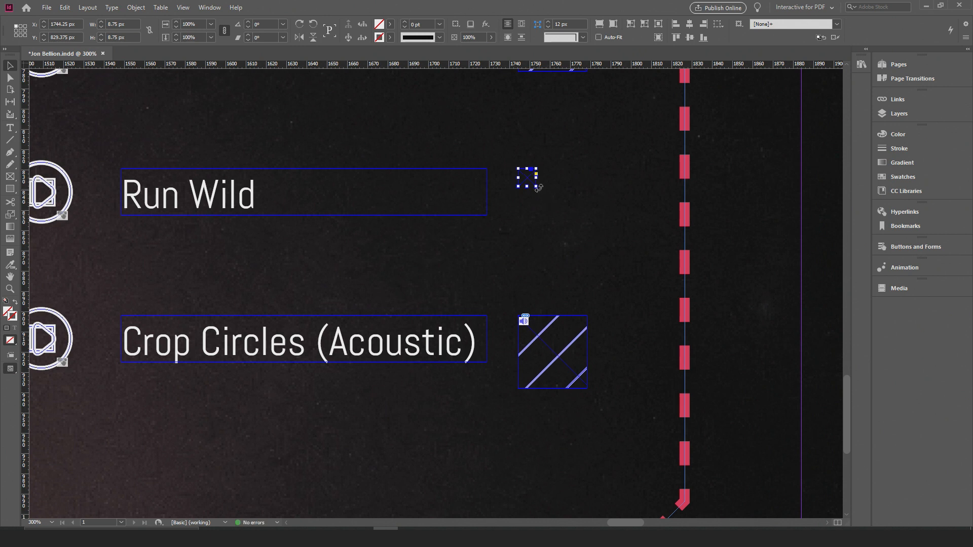
{"action": "left_click", "coordinate": [554, 200]}
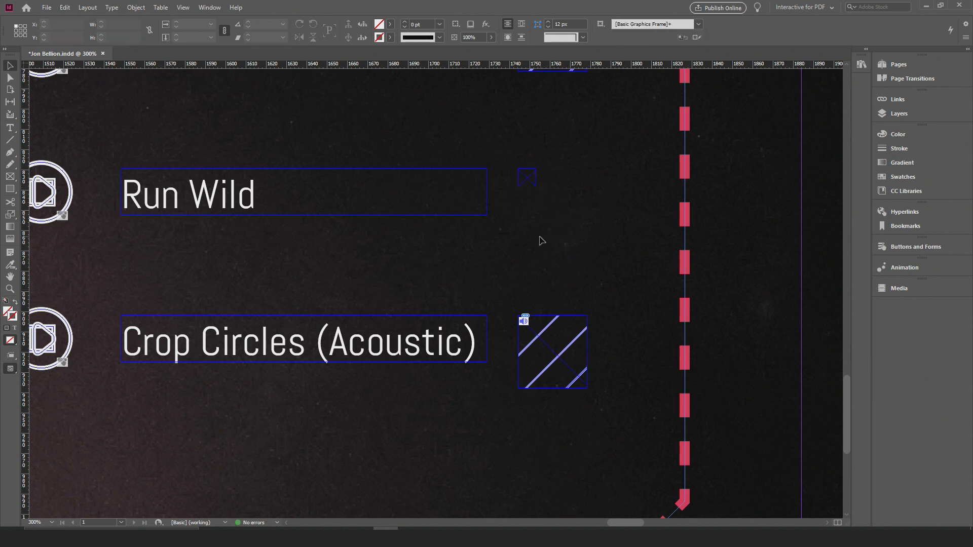
Preview the page's interactivity to check the size of the Run Wild sound clip
{"action": "left_click", "coordinate": [912, 247]}
{"action": "left_click", "coordinate": [696, 424]}
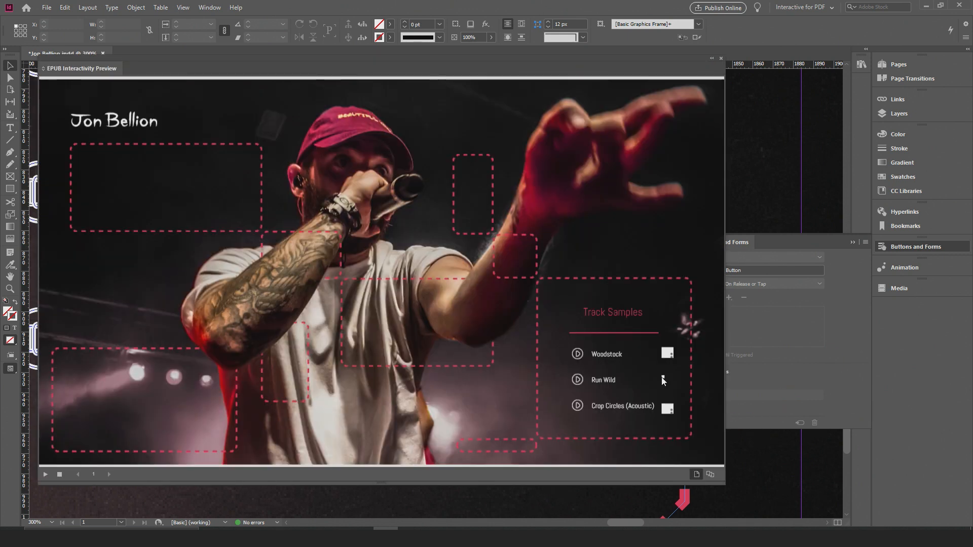
Test the Run Wild play and stop buttons in the interactivity preview, close it and collapse the button settings
{"action": "left_click", "coordinate": [579, 385]}
{"action": "left_click", "coordinate": [578, 312]}
{"action": "left_click", "coordinate": [578, 379]}
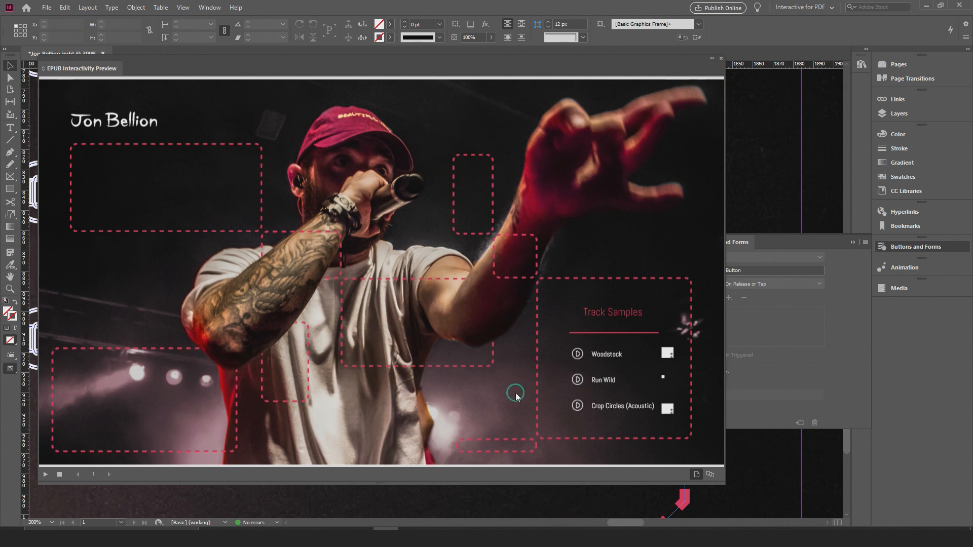
{"action": "left_click", "coordinate": [721, 58]}
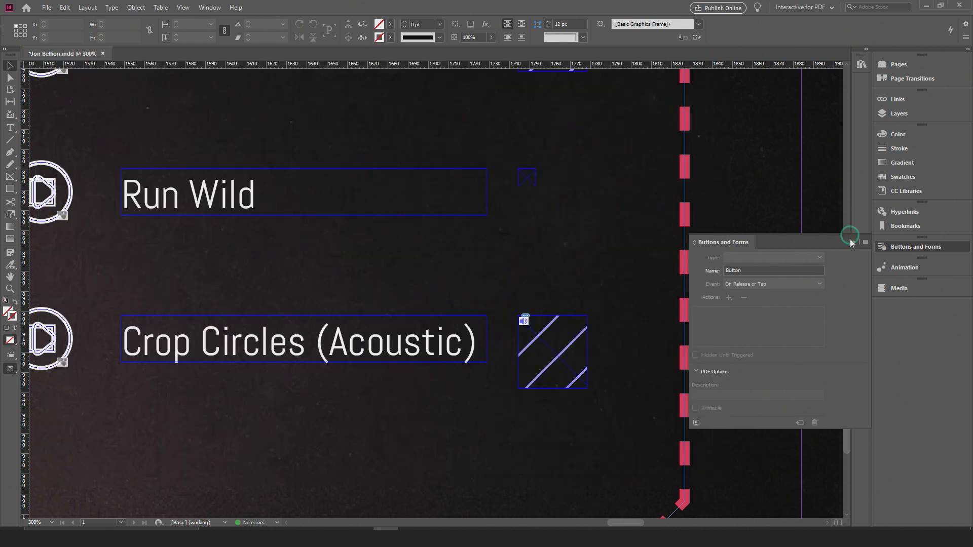
{"action": "left_click", "coordinate": [852, 243]}
Shrink the Run Wild sound frame further and the Crop Circles sound frame to about 4.75 by 5 px
{"action": "left_click", "coordinate": [529, 180]}
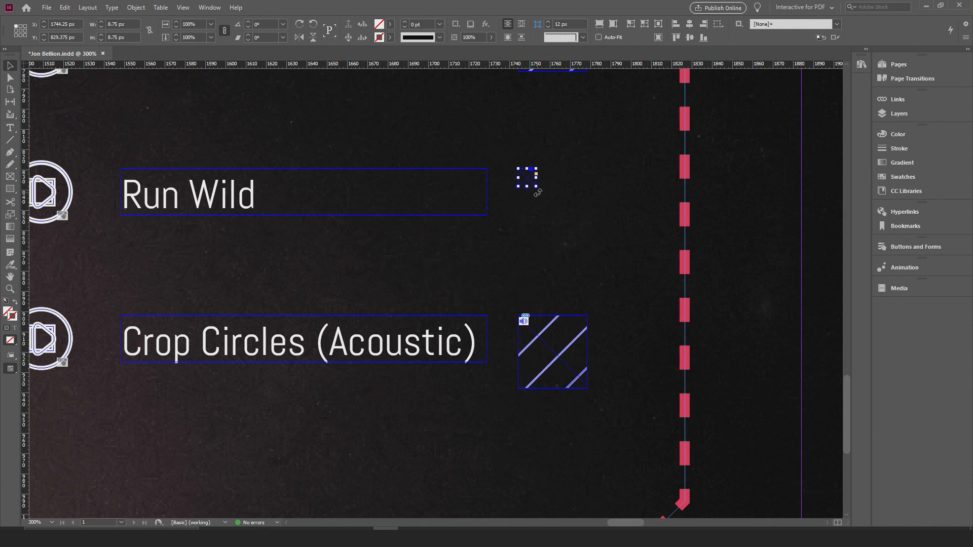
{"action": "left_click_drag", "start_coordinate": [537, 187], "coordinate": [524, 175]}
{"action": "left_click", "coordinate": [550, 343]}
{"action": "left_click_drag", "start_coordinate": [587, 388], "coordinate": [525, 320]}
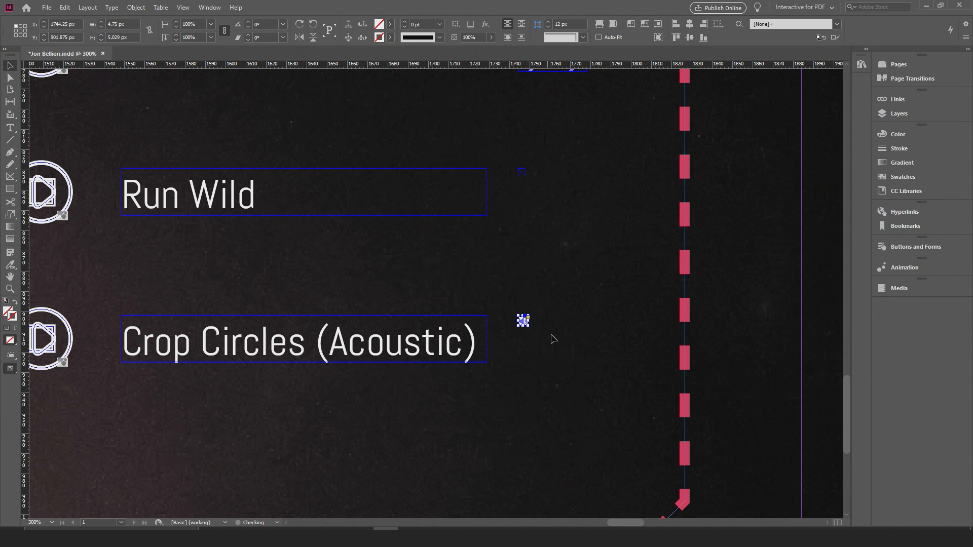
Shrink the Woodstock sound content and its frame to about 4.75 by 5 px
{"action": "left_click_drag", "start_coordinate": [542, 156], "coordinate": [551, 305]}
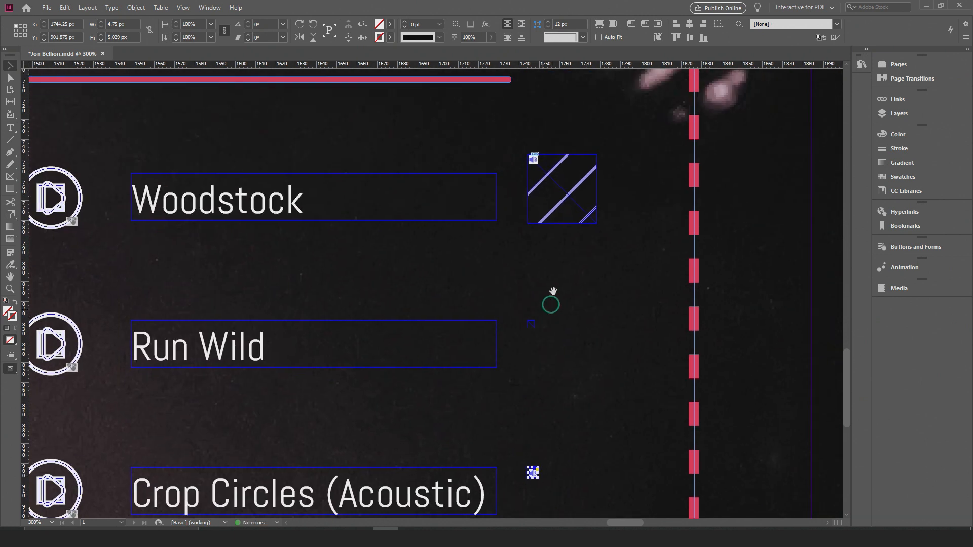
{"action": "left_click", "coordinate": [568, 196]}
{"action": "left_click_drag", "start_coordinate": [649, 275], "coordinate": [537, 164]}
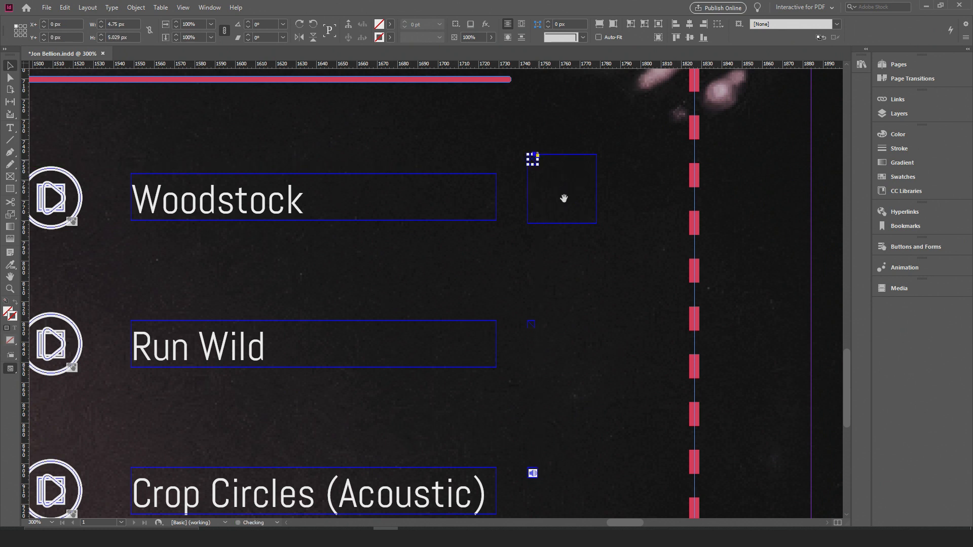
{"action": "left_click", "coordinate": [591, 224]}
{"action": "left_click_drag", "start_coordinate": [600, 225], "coordinate": [538, 163]}
Shrink the sound content inside the Crop Circles frame to about 4.75 by 4.75 px
{"action": "left_click_drag", "start_coordinate": [407, 242], "coordinate": [359, 150]}
{"action": "left_click", "coordinate": [488, 386]}
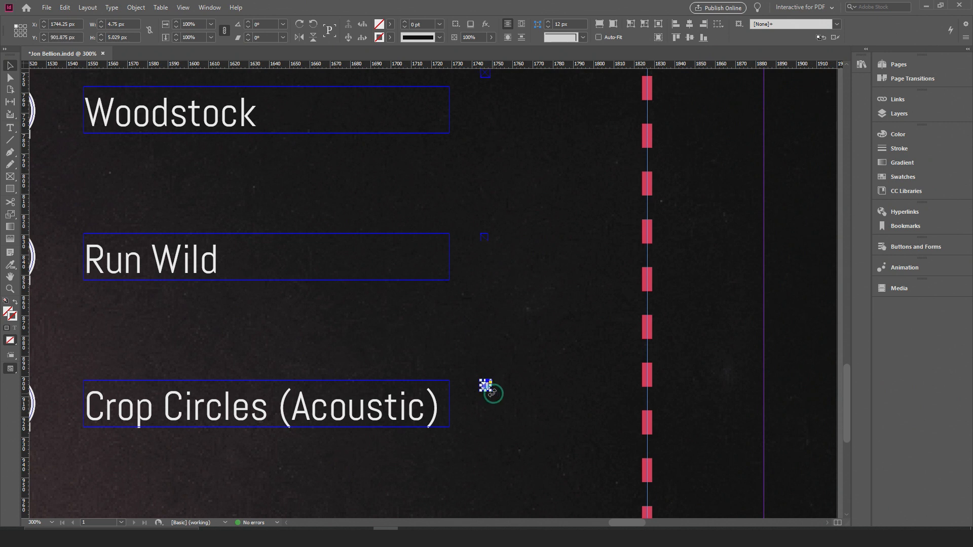
{"action": "scroll", "coordinate": [486, 386], "scroll_direction": "up", "scroll_amount": 4}
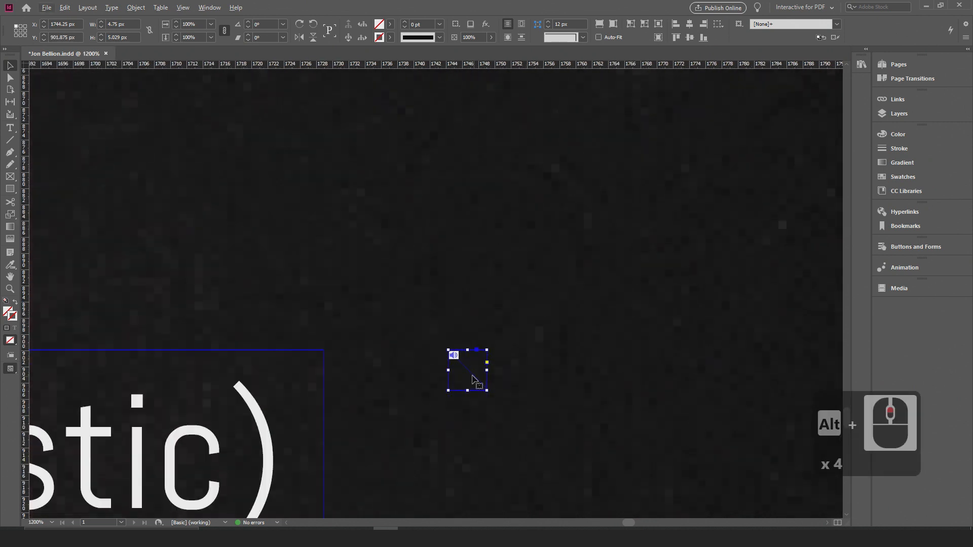
{"action": "scroll", "coordinate": [572, 416], "scroll_direction": "down", "scroll_amount": 4}
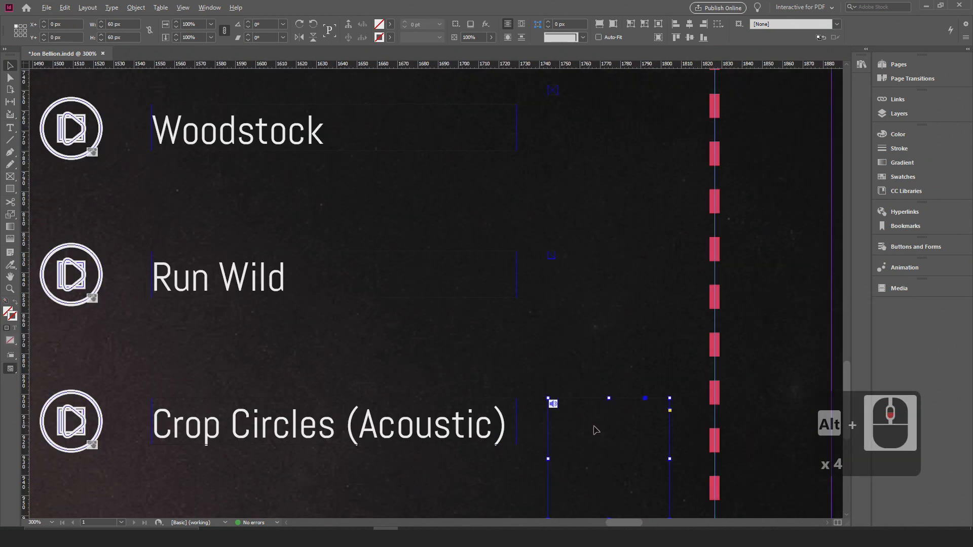
{"action": "left_click_drag", "start_coordinate": [638, 457], "coordinate": [593, 345]}
{"action": "left_click_drag", "start_coordinate": [625, 408], "coordinate": [514, 290]}
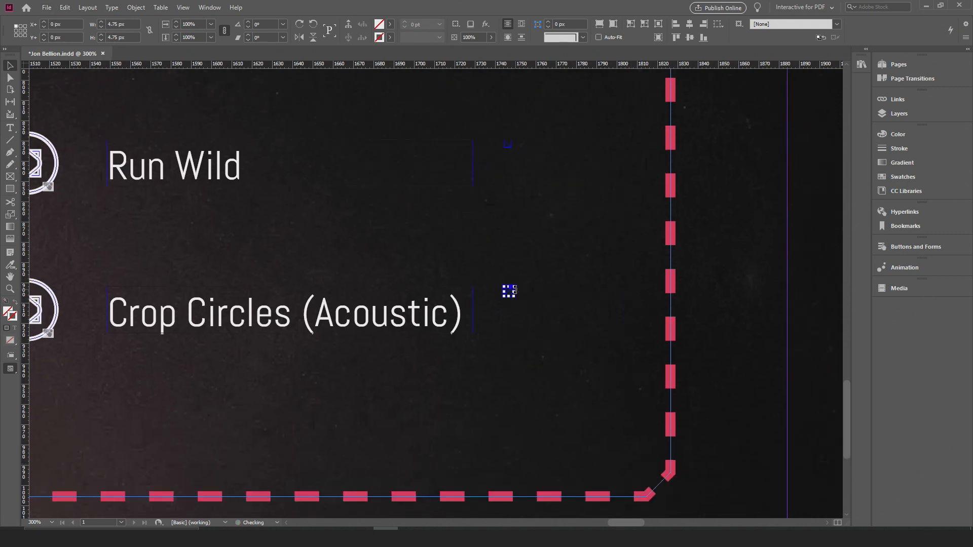
Reduce the Woodstock sound frame to about 2.75 by 2.9 px
{"action": "scroll", "coordinate": [595, 363], "scroll_direction": "up", "scroll_amount": 3}
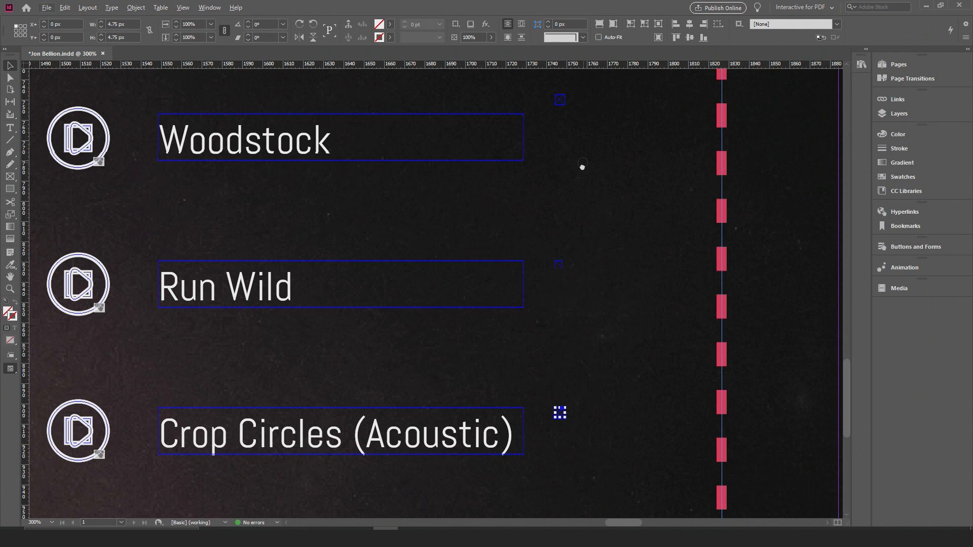
{"action": "scroll", "coordinate": [557, 276], "scroll_direction": "up", "scroll_amount": 4}
{"action": "left_click", "coordinate": [551, 255]}
{"action": "scroll", "coordinate": [552, 256], "scroll_direction": "up", "scroll_amount": 2, "text": "alt"}
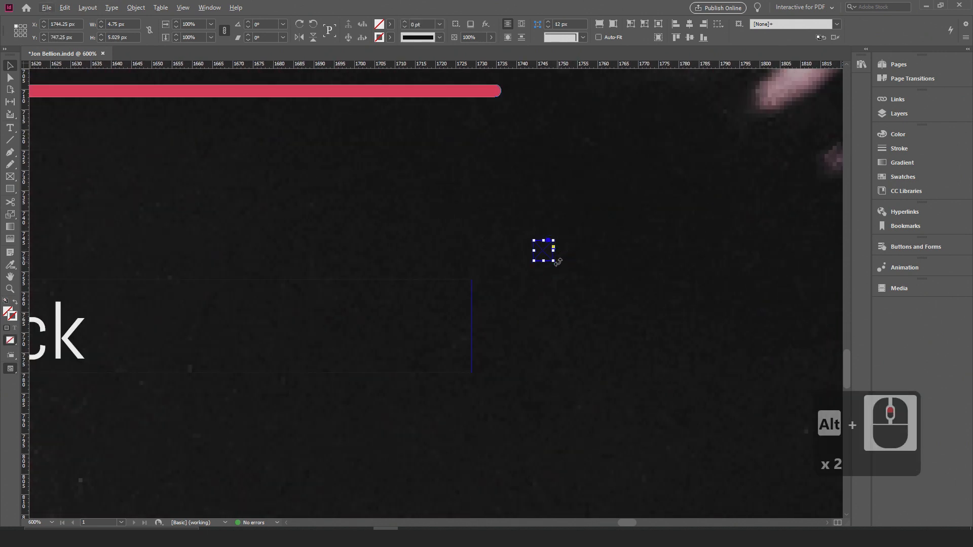
{"action": "left_click_drag", "start_coordinate": [554, 261], "coordinate": [546, 252]}
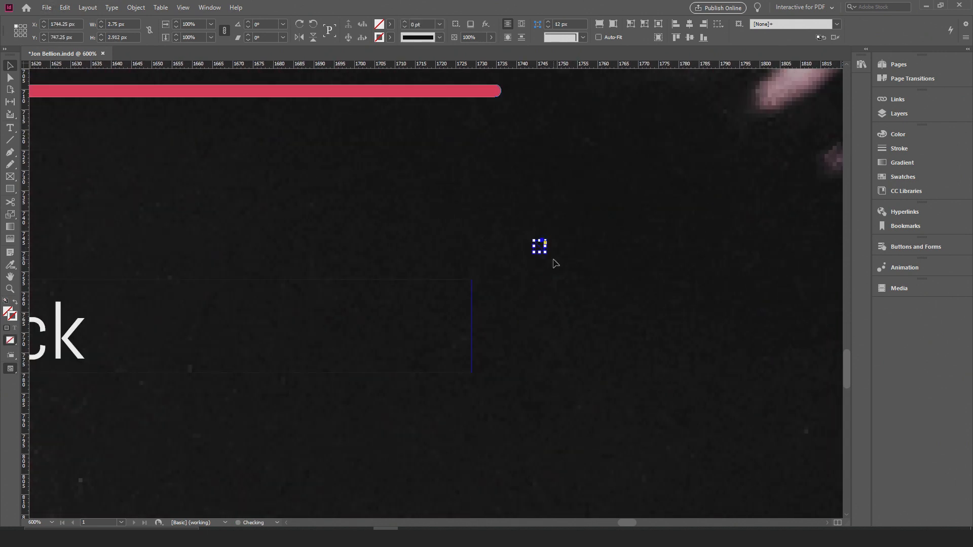
Reduce the Run Wild sound frame slightly and the Crop Circles sound frame to about 1.75 by 1.85 px
{"action": "left_click_drag", "start_coordinate": [622, 421], "coordinate": [601, 274]}
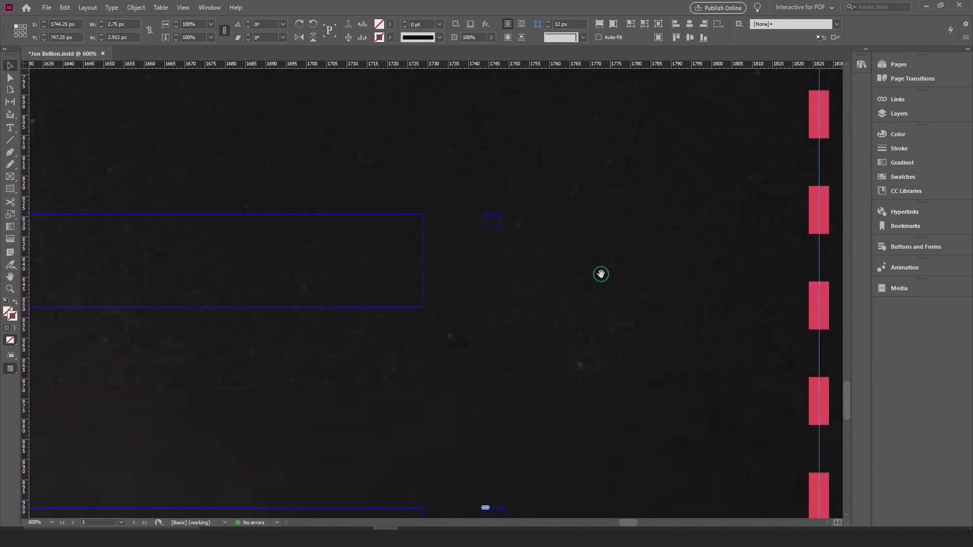
{"action": "left_click_drag", "start_coordinate": [501, 229], "coordinate": [496, 226]}
{"action": "left_click_drag", "start_coordinate": [543, 374], "coordinate": [539, 344]}
{"action": "left_click", "coordinate": [516, 377]}
{"action": "left_click", "coordinate": [514, 385]}
{"action": "left_click", "coordinate": [509, 376]}
{"action": "left_click_drag", "start_coordinate": [514, 376], "coordinate": [502, 362]}
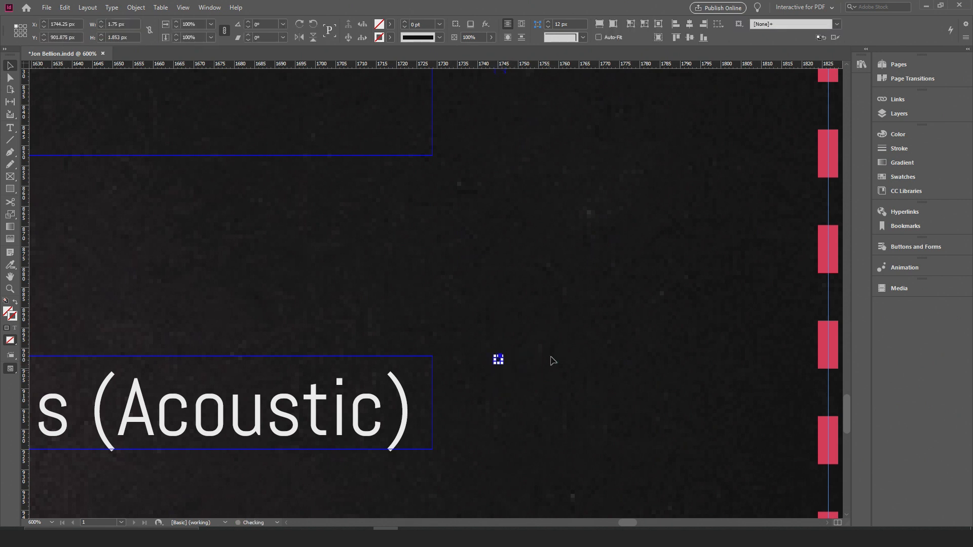
Reduce the Woodstock sound frame to about 1.75 by 1.85 px
{"action": "left_click_drag", "start_coordinate": [516, 205], "coordinate": [558, 370]}
{"action": "left_click_drag", "start_coordinate": [577, 265], "coordinate": [532, 393]}
{"action": "left_click_drag", "start_coordinate": [535, 199], "coordinate": [529, 420]}
{"action": "left_click", "coordinate": [495, 251]}
{"action": "left_click_drag", "start_coordinate": [497, 252], "coordinate": [495, 249]}
Move the tiny Woodstock and Run Wild sound frames onto the red divider line under the Track Samples heading
{"action": "left_click_drag", "start_coordinate": [423, 216], "coordinate": [549, 314]}
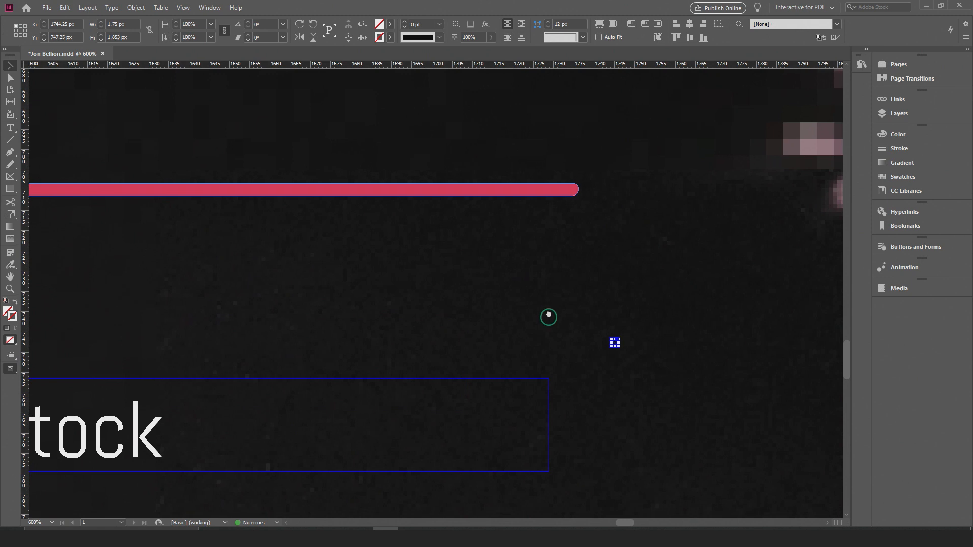
{"action": "left_click_drag", "start_coordinate": [614, 341], "coordinate": [286, 187]}
{"action": "left_click_drag", "start_coordinate": [647, 393], "coordinate": [526, 179]}
{"action": "left_click_drag", "start_coordinate": [641, 403], "coordinate": [599, 330]}
{"action": "left_click_drag", "start_coordinate": [454, 382], "coordinate": [420, 128]}
{"action": "left_click_drag", "start_coordinate": [487, 198], "coordinate": [602, 446]}
{"action": "left_click_drag", "start_coordinate": [523, 378], "coordinate": [266, 151]}
Move the Crop Circles sound frame up onto the red divider line beside the other two sound frames and deselect it
{"action": "left_click_drag", "start_coordinate": [556, 445], "coordinate": [411, 120]}
{"action": "left_click_drag", "start_coordinate": [508, 338], "coordinate": [473, 122]}
{"action": "left_click_drag", "start_coordinate": [382, 396], "coordinate": [386, 135]}
{"action": "left_click_drag", "start_coordinate": [433, 182], "coordinate": [537, 443]}
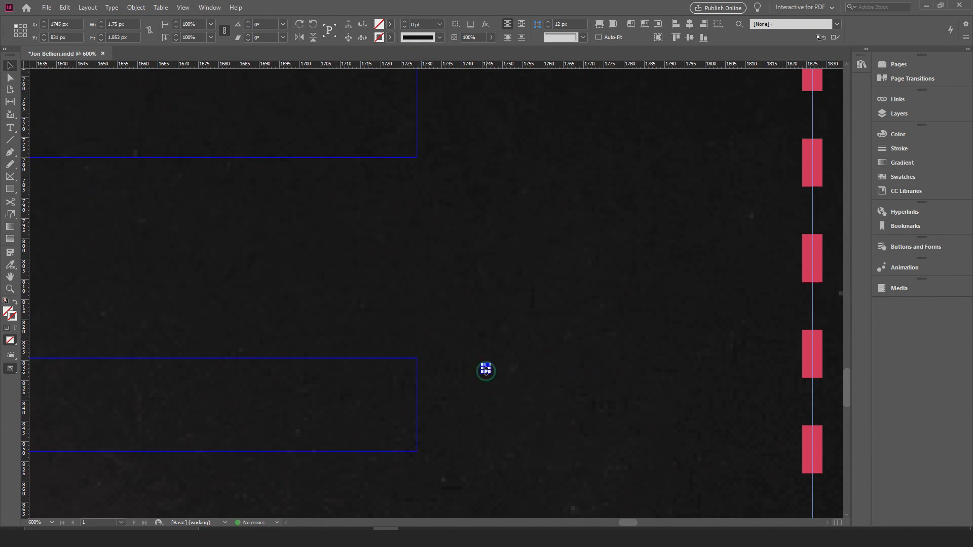
{"action": "left_click_drag", "start_coordinate": [491, 375], "coordinate": [430, 132]}
{"action": "left_click_drag", "start_coordinate": [471, 196], "coordinate": [512, 438]}
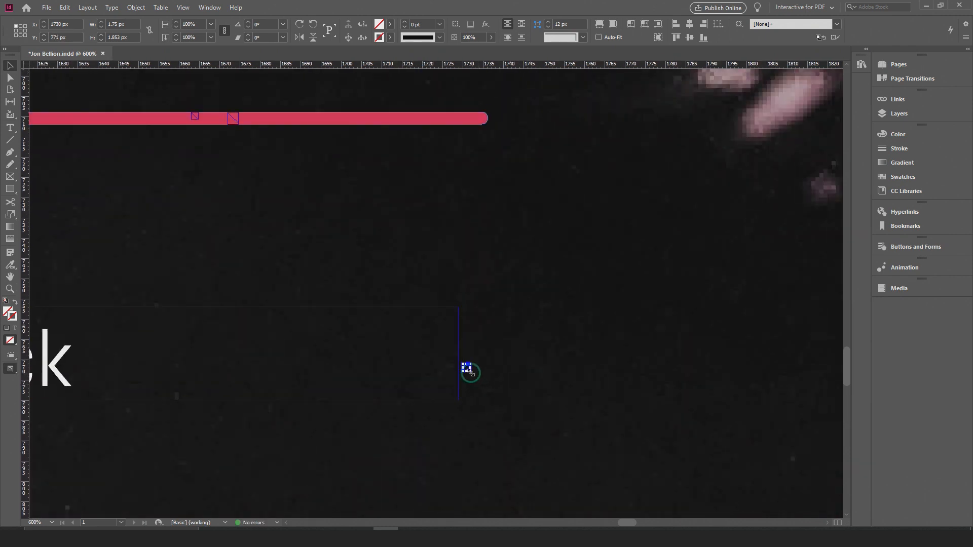
{"action": "left_click_drag", "start_coordinate": [466, 368], "coordinate": [272, 120]}
{"action": "left_click_drag", "start_coordinate": [282, 165], "coordinate": [411, 284]}
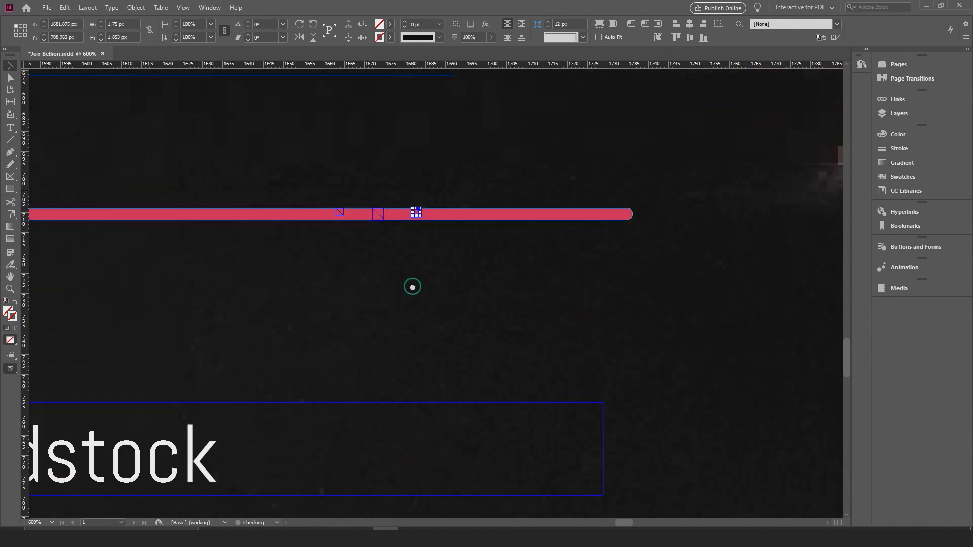
{"action": "left_click", "coordinate": [508, 279]}
{"action": "scroll", "coordinate": [700, 306], "scroll_direction": "down", "scroll_amount": 2, "text": "alt"}
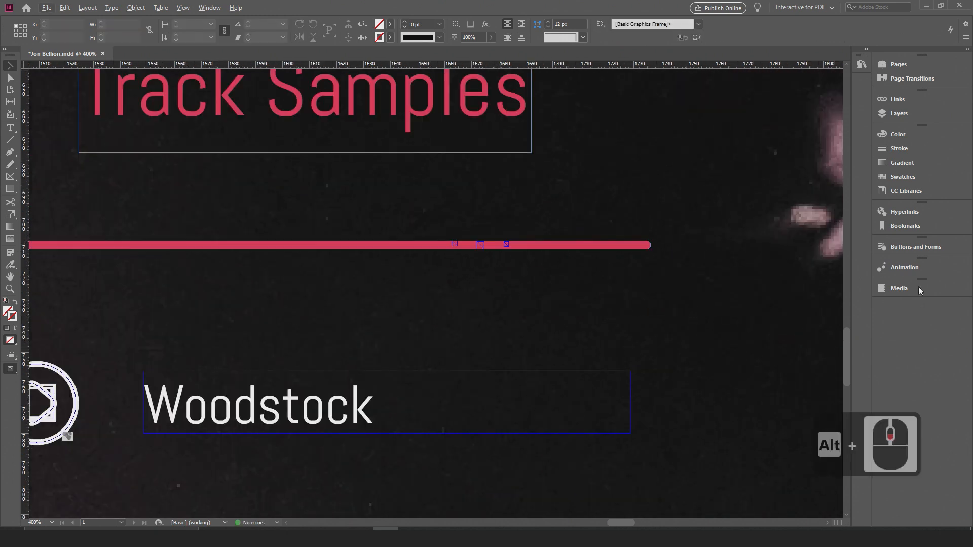
Preview the page's interactivity, test the track buttons with the sound clips on the divider line, and close the preview
{"action": "left_click", "coordinate": [905, 247]}
{"action": "left_click", "coordinate": [696, 423]}
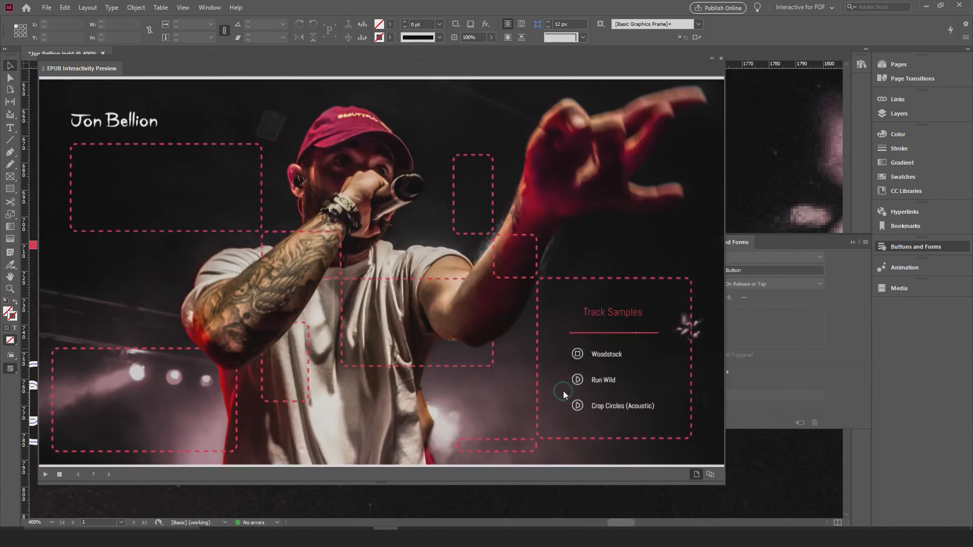
{"action": "left_click", "coordinate": [577, 379]}
{"action": "left_click", "coordinate": [577, 406]}
{"action": "left_click", "coordinate": [741, 72]}
{"action": "left_click", "coordinate": [721, 59]}
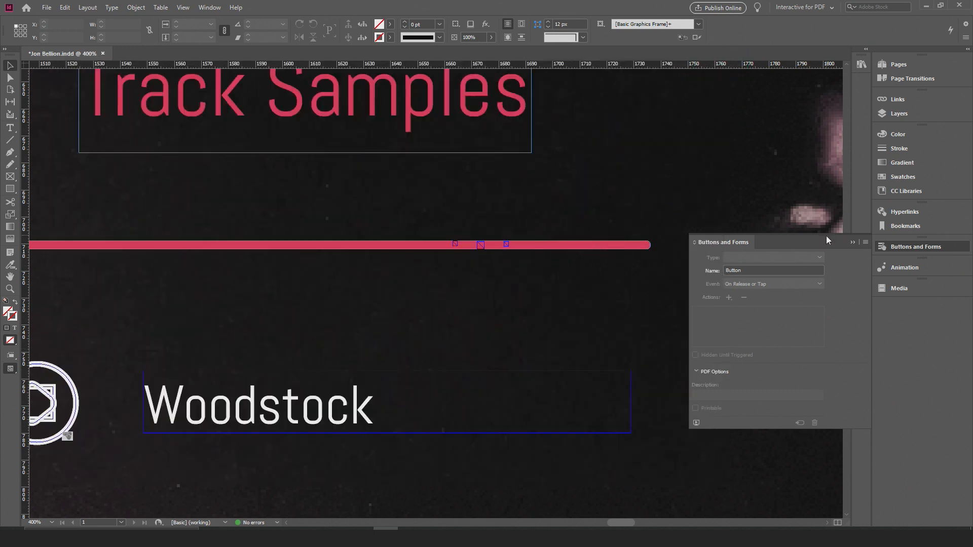
{"action": "left_click", "coordinate": [851, 244]}
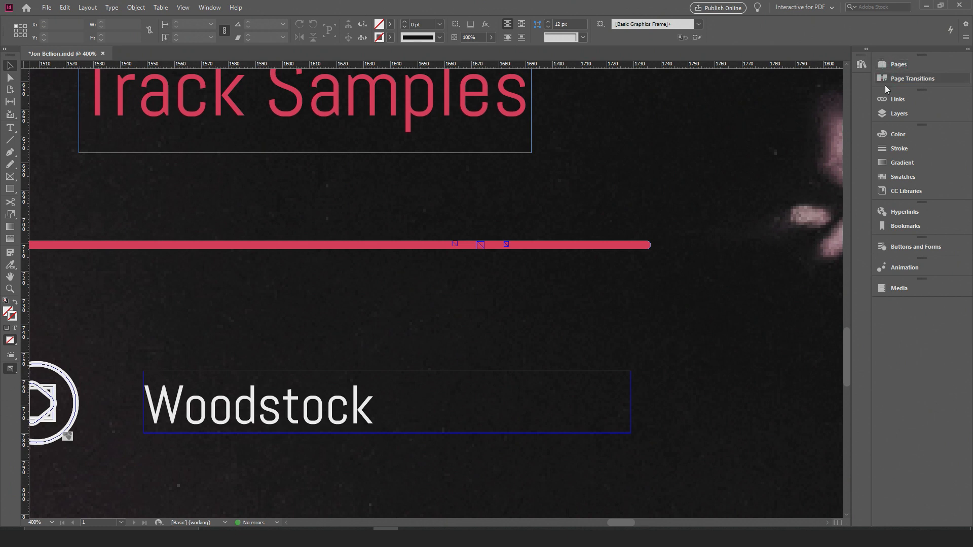
Unlock the graphics layer, move the red divider line in place onto the buttons layer above the sound frames, and lock both layers
{"action": "left_click", "coordinate": [897, 113]}
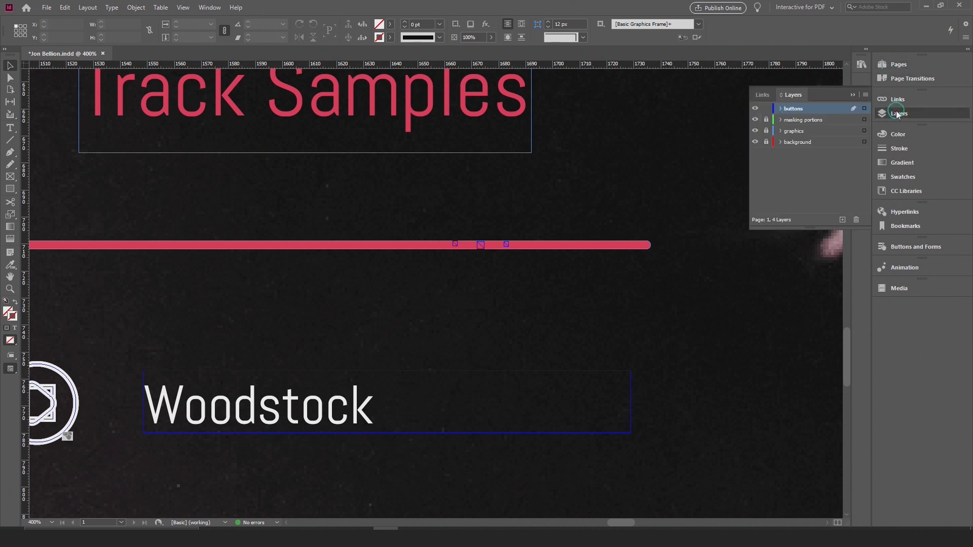
{"action": "left_click", "coordinate": [772, 131]}
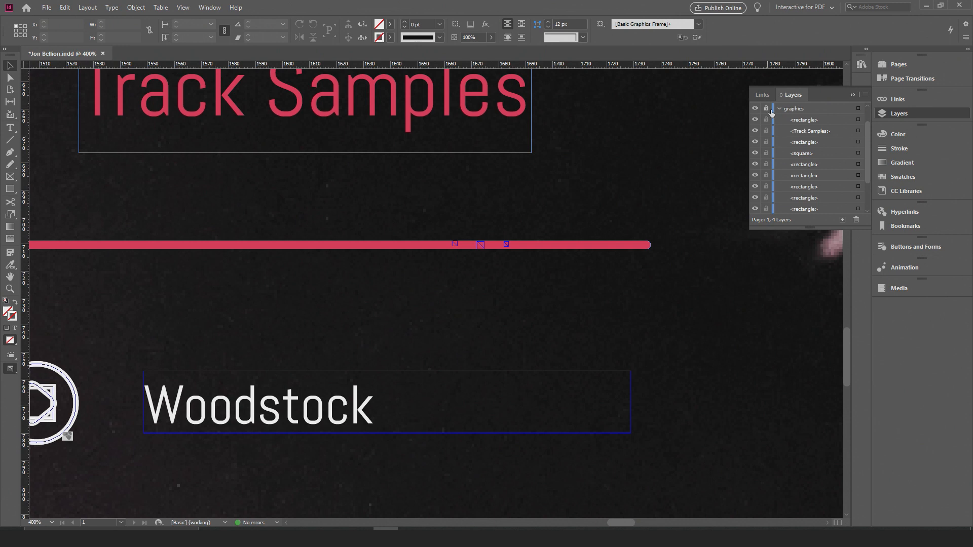
{"action": "left_click", "coordinate": [779, 109]}
{"action": "left_click", "coordinate": [578, 246]}
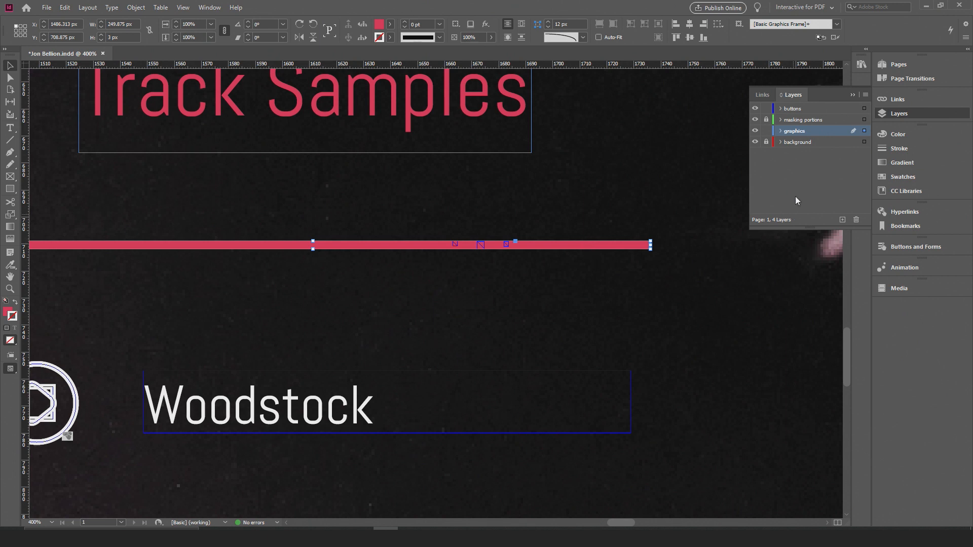
{"action": "left_click", "coordinate": [801, 108]}
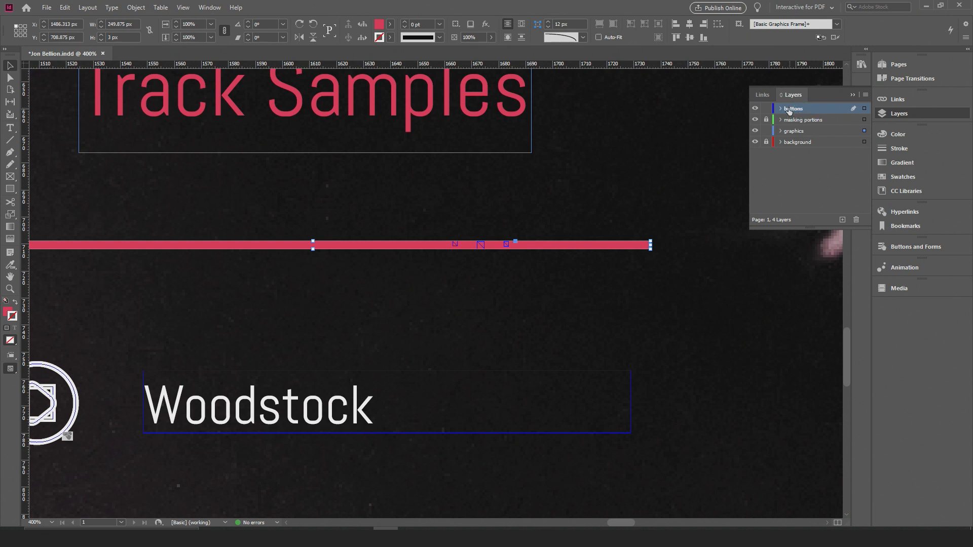
{"action": "key", "text": "ctrl+x"}
{"action": "key", "text": "ctrl+alt+shift+v"}
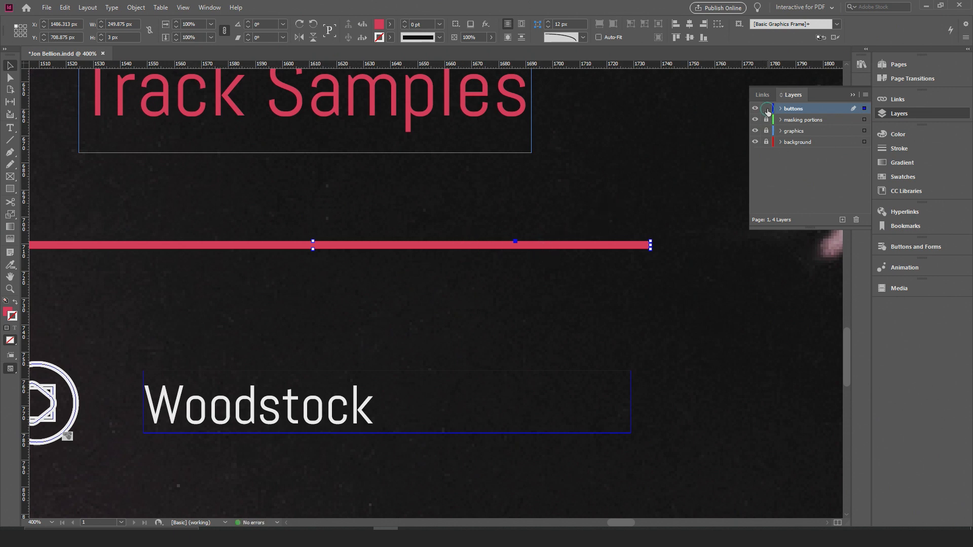
{"action": "left_click", "coordinate": [766, 109]}
{"action": "left_click", "coordinate": [873, 297]}
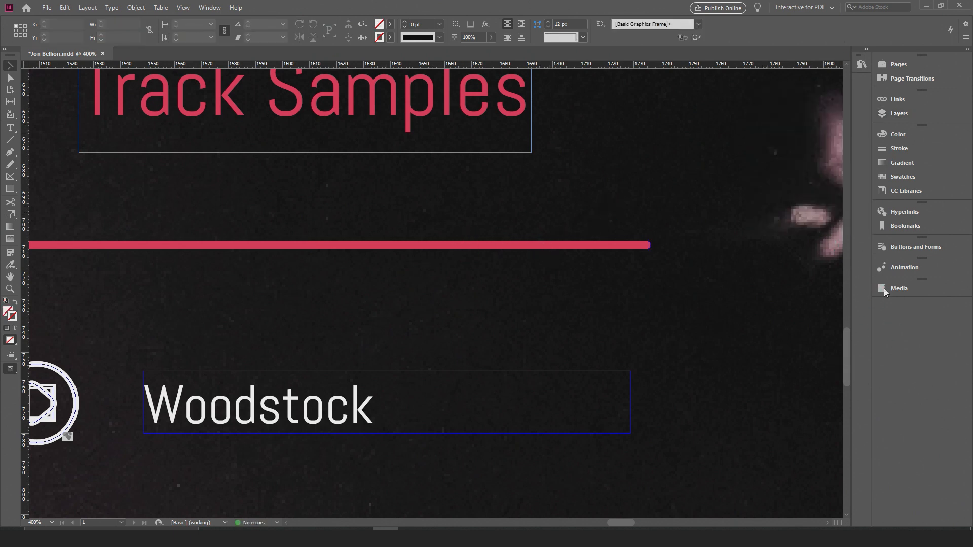
Preview the page again and test the Woodstock, Run Wild and Crop Circles buttons with the sound clips behind the divider line
{"action": "left_click", "coordinate": [898, 242]}
{"action": "left_click", "coordinate": [696, 424]}
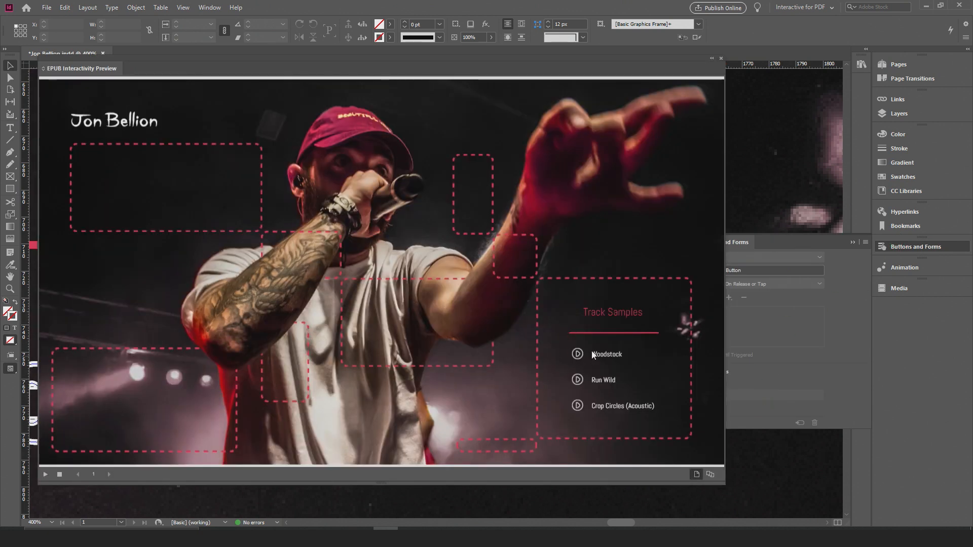
{"action": "left_click", "coordinate": [577, 354]}
{"action": "left_click", "coordinate": [582, 379]}
{"action": "left_click", "coordinate": [581, 407]}
{"action": "left_click", "coordinate": [676, 317]}
{"action": "left_click", "coordinate": [722, 59]}
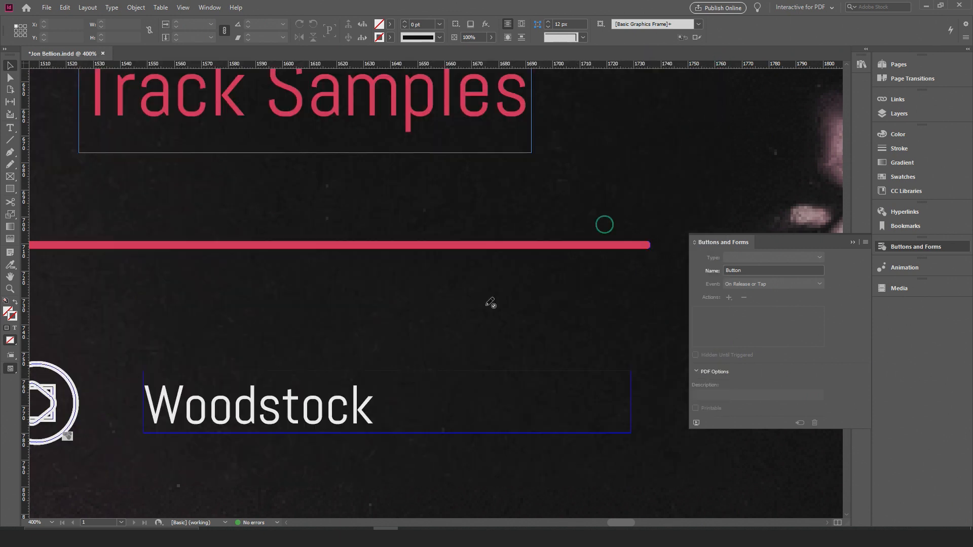
Save the Jon Bellion document
{"action": "scroll", "coordinate": [321, 308], "scroll_direction": "down", "scroll_amount": 4, "text": "alt"}
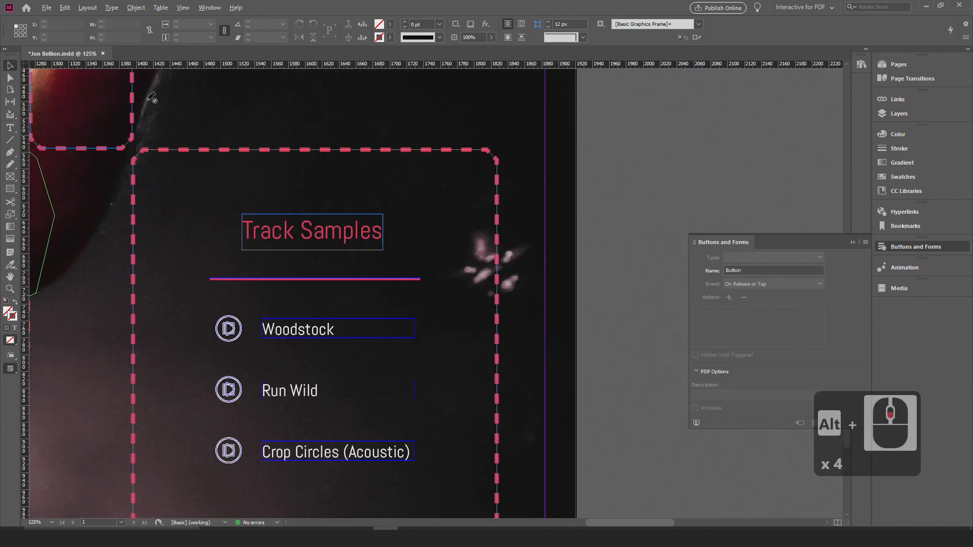
{"action": "left_click", "coordinate": [46, 8]}
{"action": "left_click", "coordinate": [68, 81]}
{"action": "left_click", "coordinate": [278, 150]}
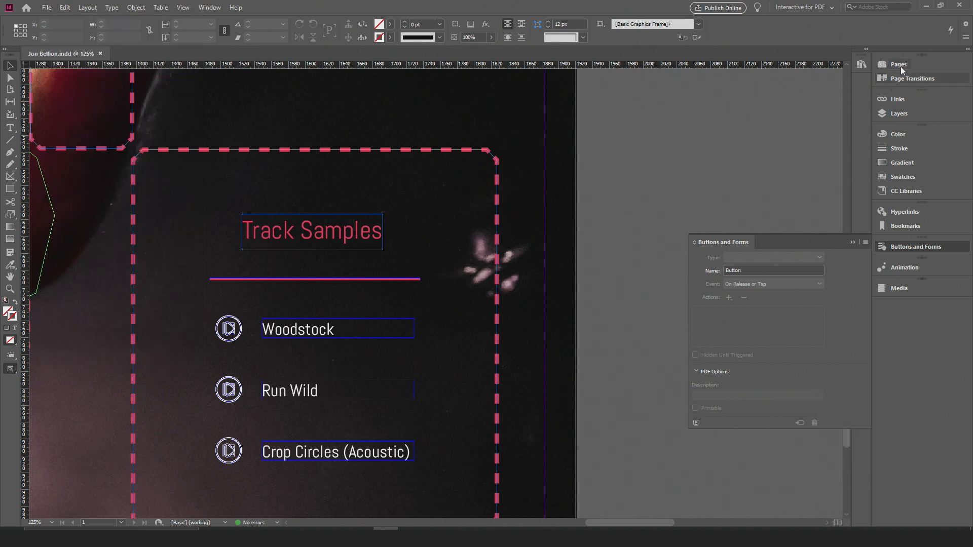
Make the buttons layer active and unlock it
{"action": "left_click", "coordinate": [895, 118]}
{"action": "left_click", "coordinate": [798, 111]}
{"action": "left_click", "coordinate": [766, 110]}
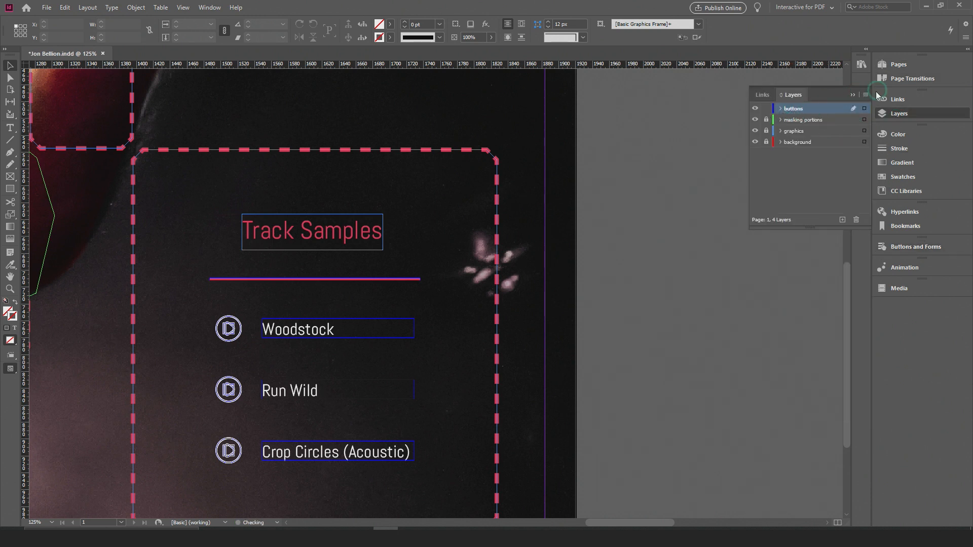
{"action": "scroll", "coordinate": [578, 213], "scroll_direction": "down", "scroll_amount": 3, "text": "alt"}
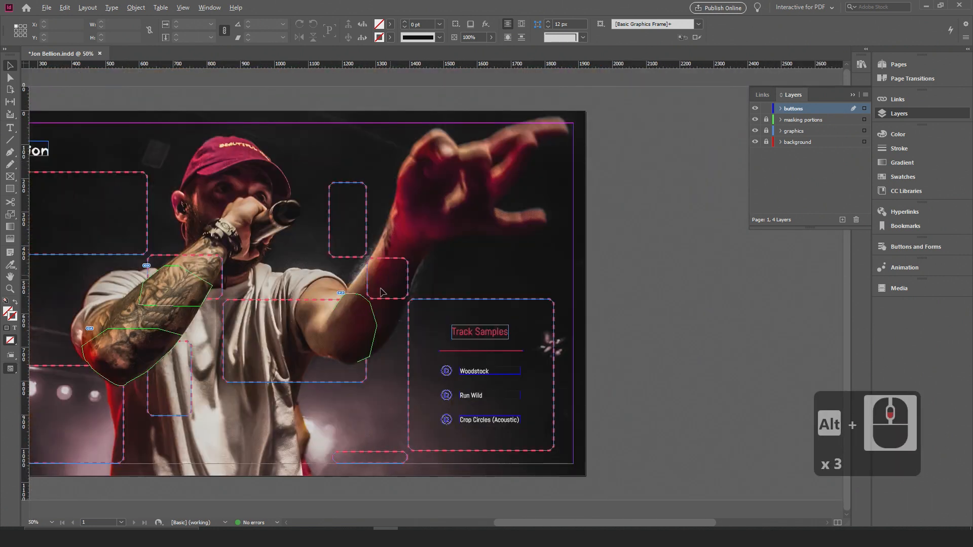
Place the "all time low" video from the assests folder into the empty dashed box at the page's lower-left corner
{"action": "scroll", "coordinate": [370, 406], "scroll_direction": "up", "scroll_amount": 1, "text": "alt"}
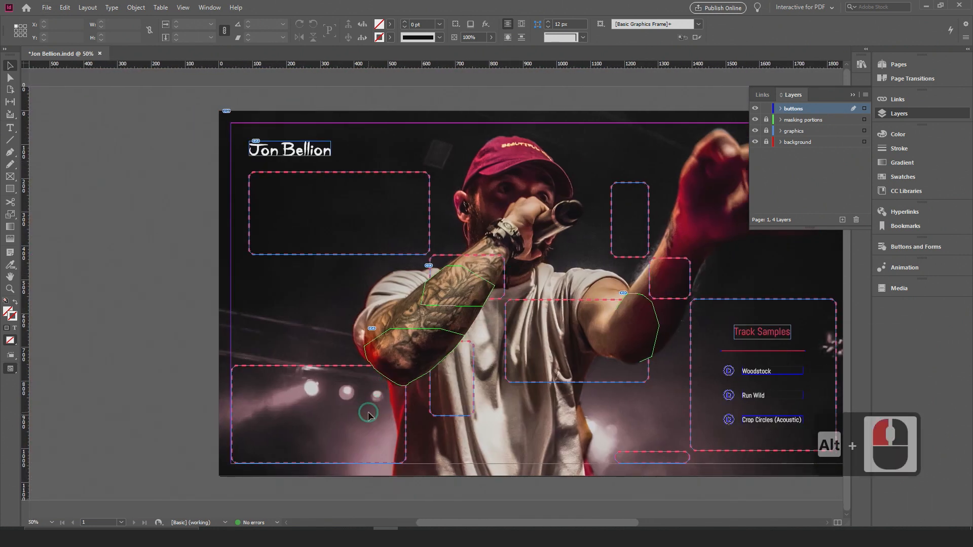
{"action": "left_click_drag", "start_coordinate": [440, 406], "coordinate": [399, 355]}
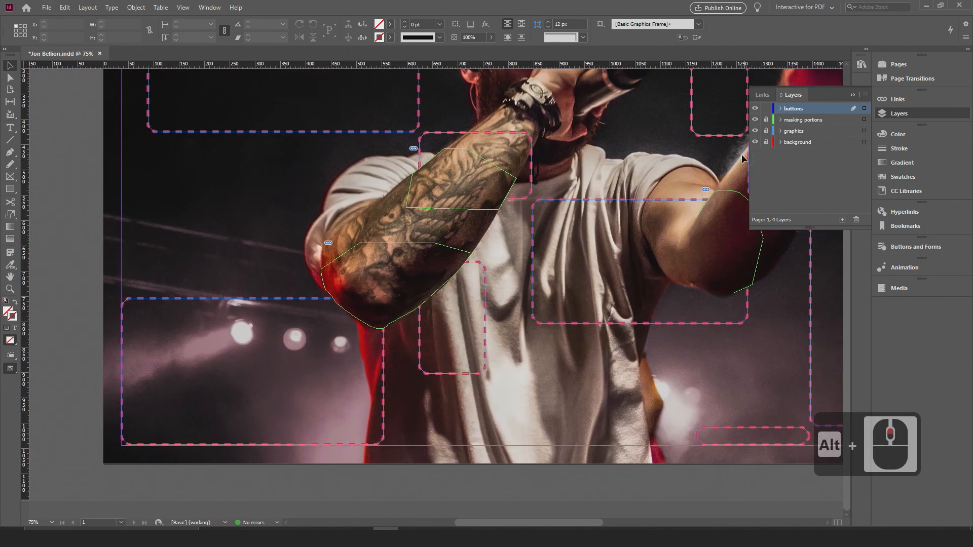
{"action": "left_click", "coordinate": [852, 153]}
{"action": "left_click", "coordinate": [896, 288]}
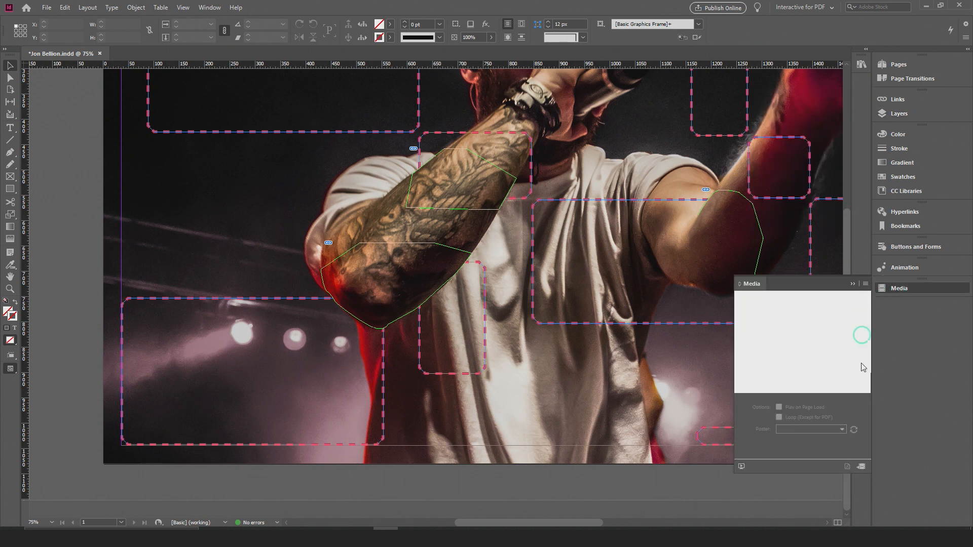
{"action": "left_click", "coordinate": [861, 467]}
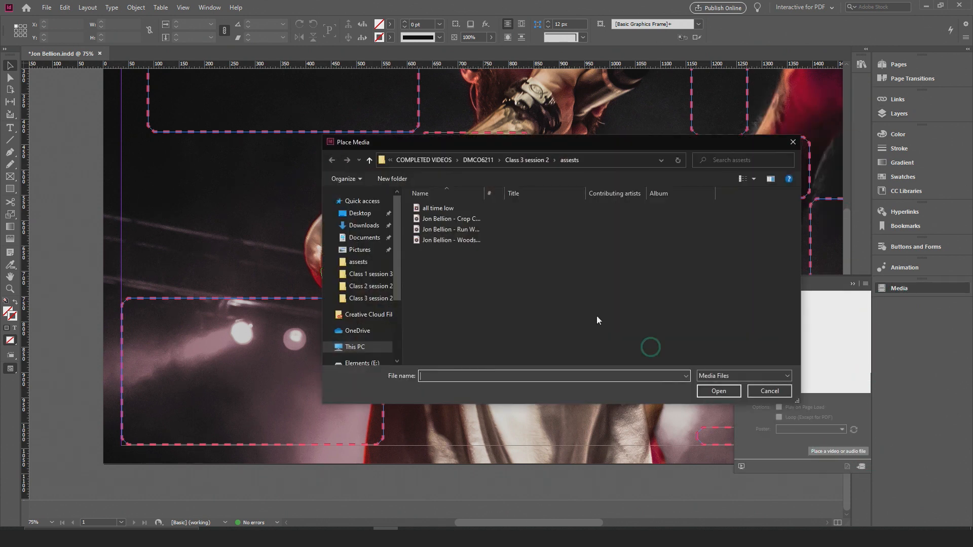
{"action": "left_click", "coordinate": [432, 208]}
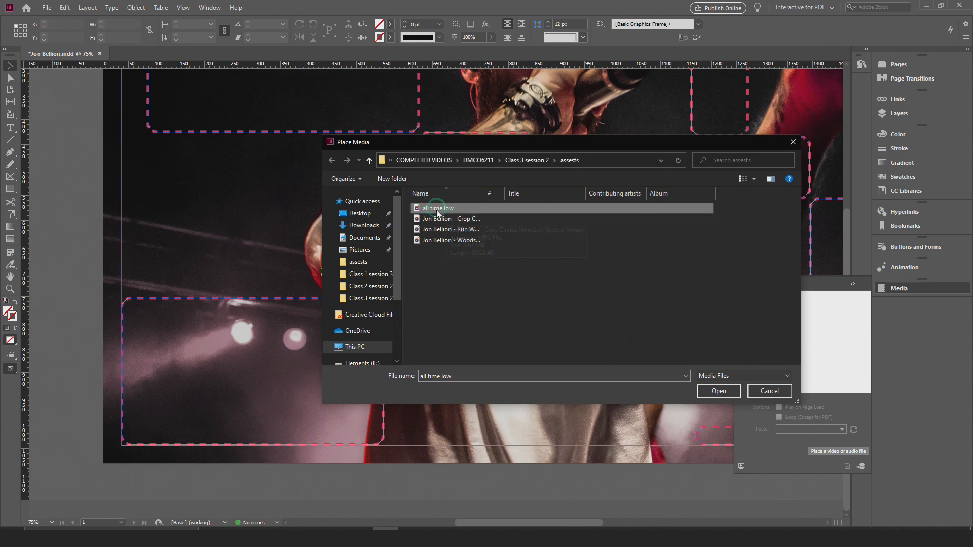
{"action": "left_click", "coordinate": [717, 392]}
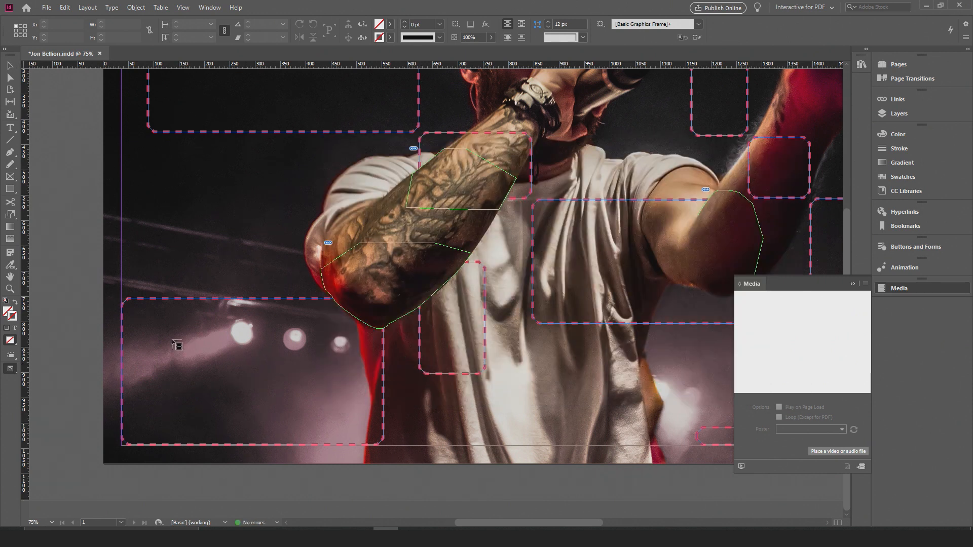
{"action": "left_click", "coordinate": [135, 313]}
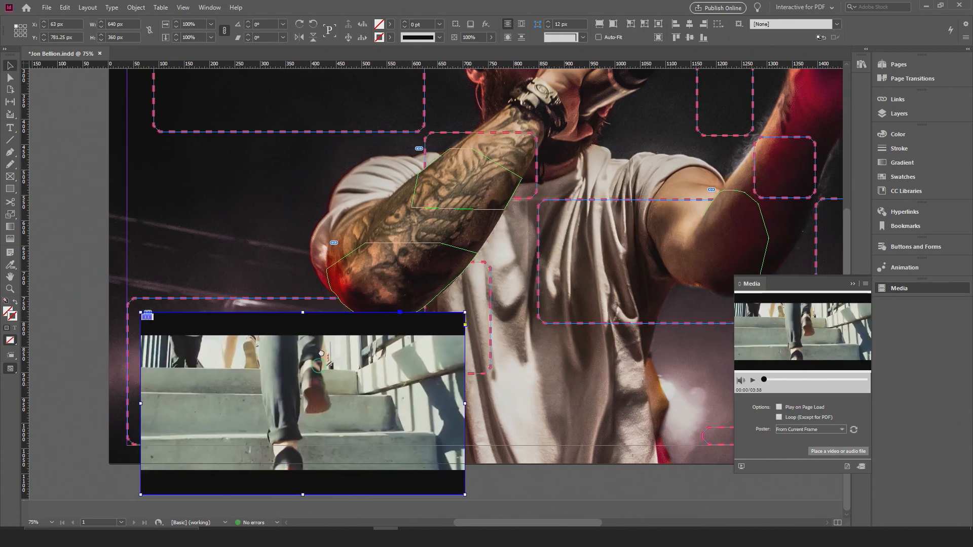
Scale the placed video's frame and footage down to about 357 × 200.8 px to fit inside the dashed box
{"action": "left_click_drag", "start_coordinate": [465, 497], "coordinate": [322, 414]}
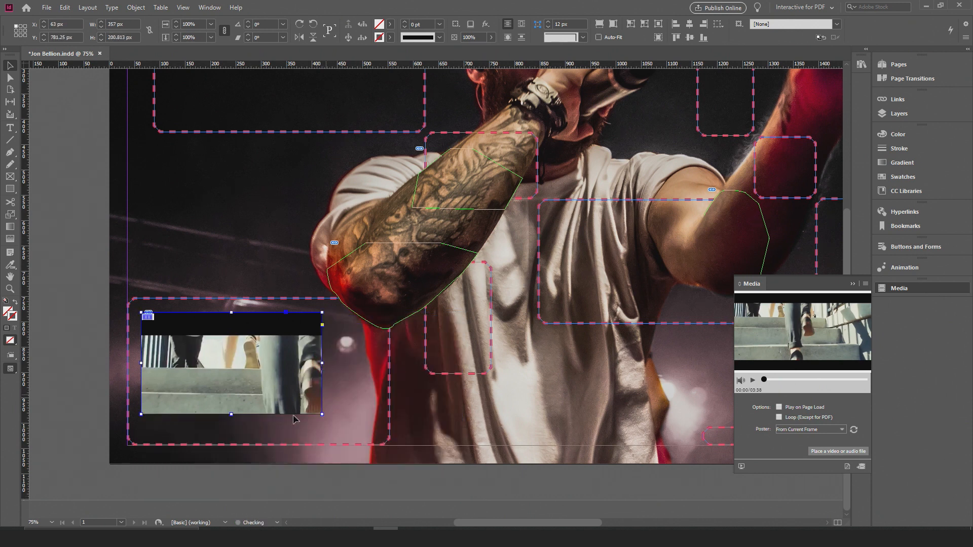
{"action": "key", "text": "ctrl+z"}
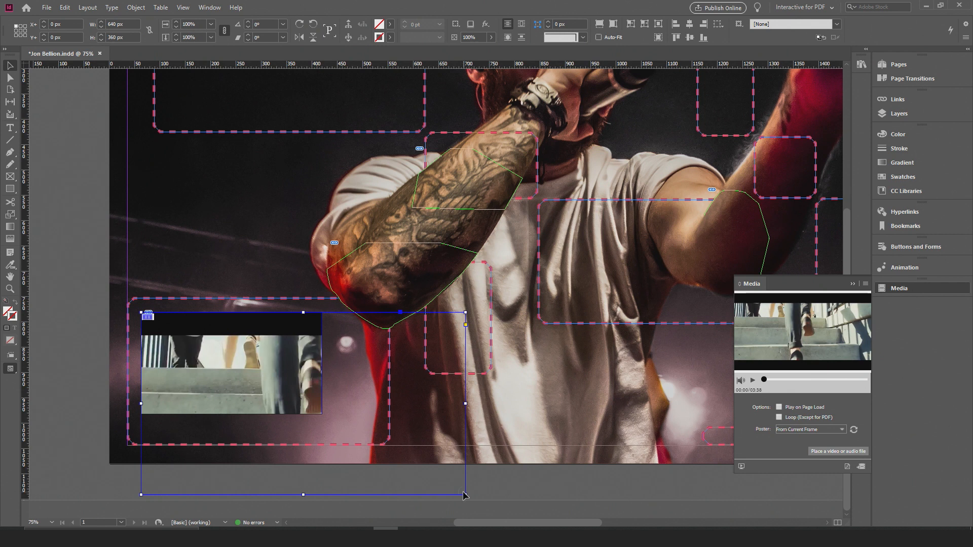
{"action": "left_click_drag", "start_coordinate": [462, 493], "coordinate": [322, 410]}
{"action": "key", "text": "ctrl+z"}
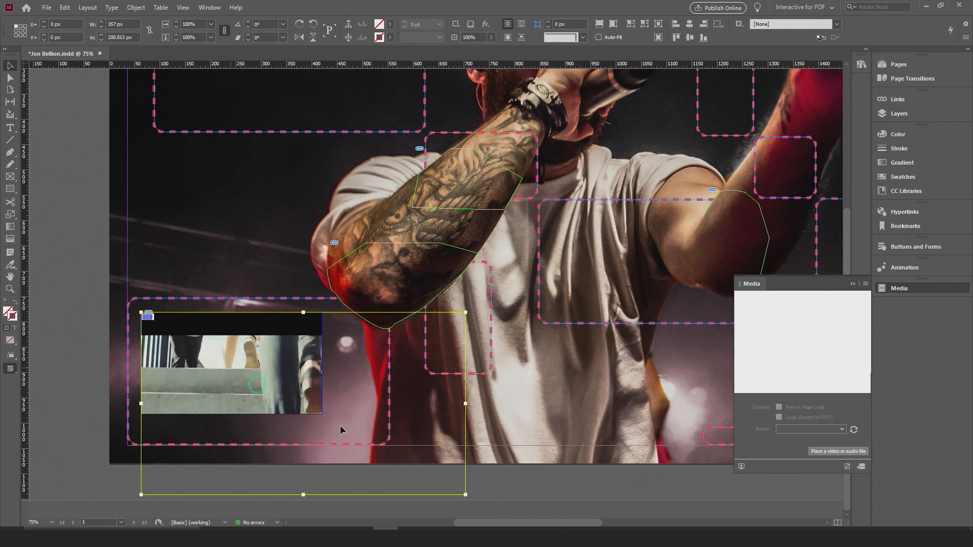
{"action": "left_click_drag", "start_coordinate": [464, 494], "coordinate": [323, 414]}
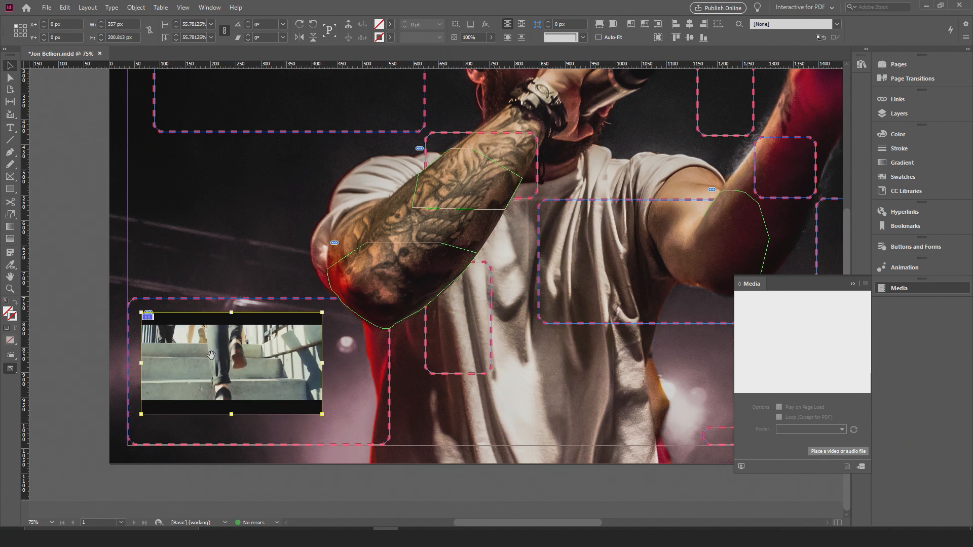
Position the video at X 63 px, Y 768 px in the dashed box and enlarge its frame and footage to 462 × 259.875 px
{"action": "left_click", "coordinate": [176, 338]}
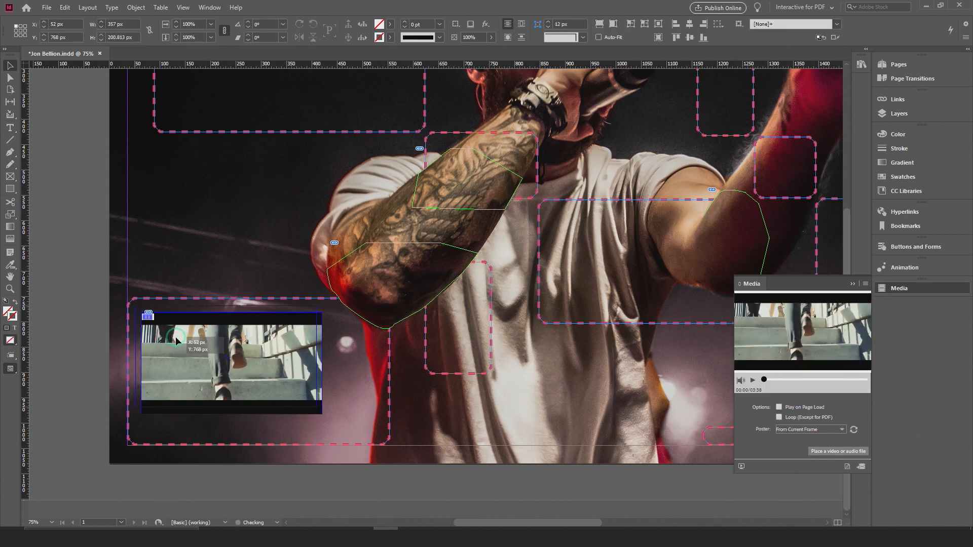
{"action": "left_click_drag", "start_coordinate": [316, 406], "coordinate": [369, 437]}
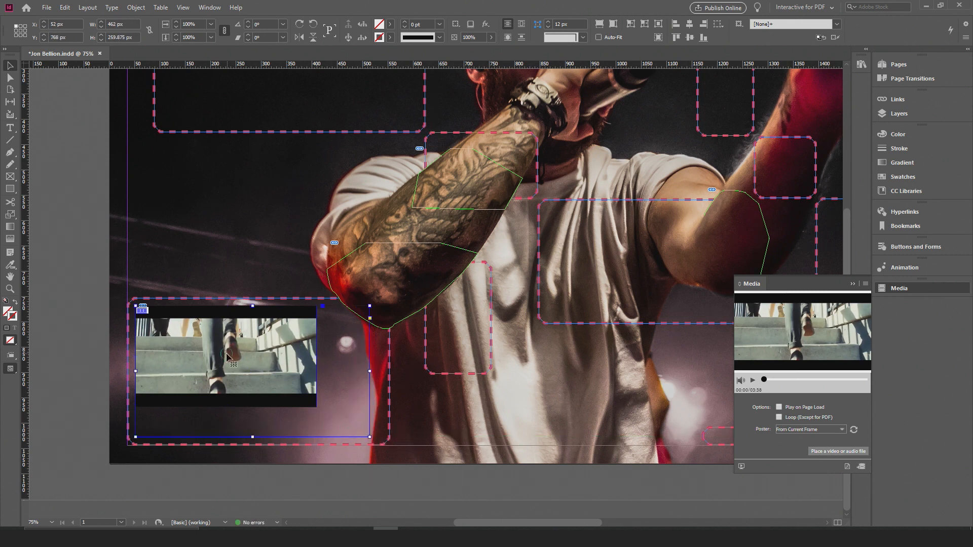
{"action": "left_click_drag", "start_coordinate": [362, 437], "coordinate": [370, 437]}
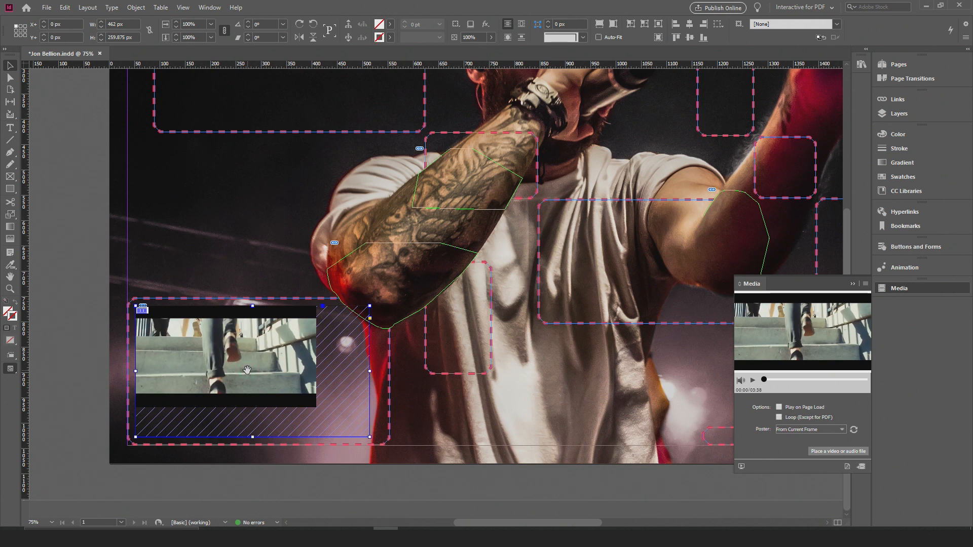
{"action": "left_click_drag", "start_coordinate": [369, 436], "coordinate": [365, 438]}
{"action": "left_click", "coordinate": [53, 277]}
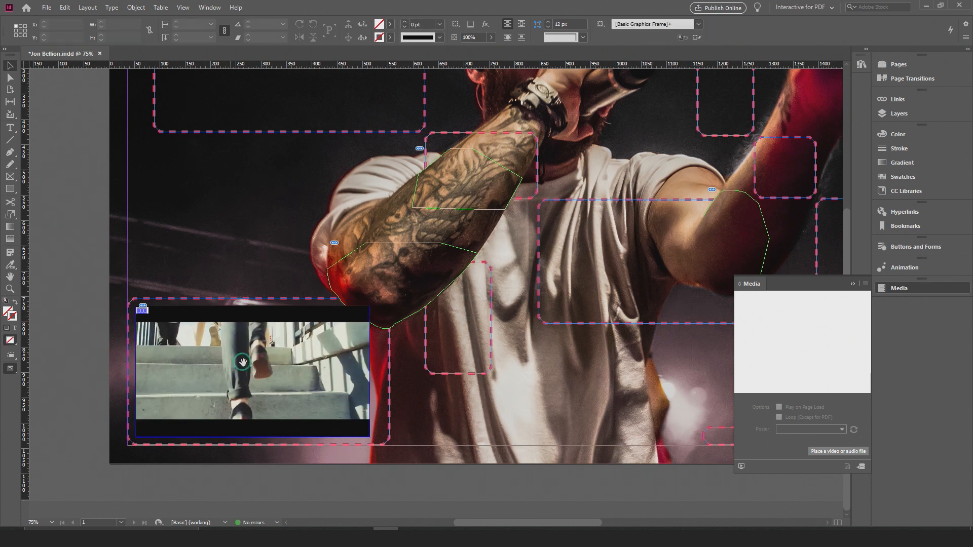
{"action": "left_click", "coordinate": [274, 370]}
{"action": "key", "text": "shift+Right"}
{"action": "key", "text": "Right"}
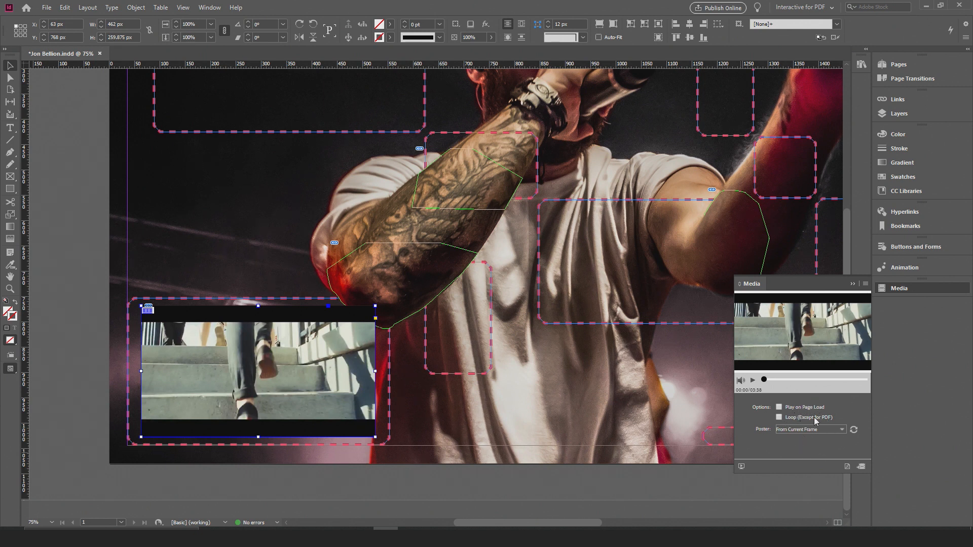
Try the Standard poster image for the video
{"action": "left_click", "coordinate": [790, 431]}
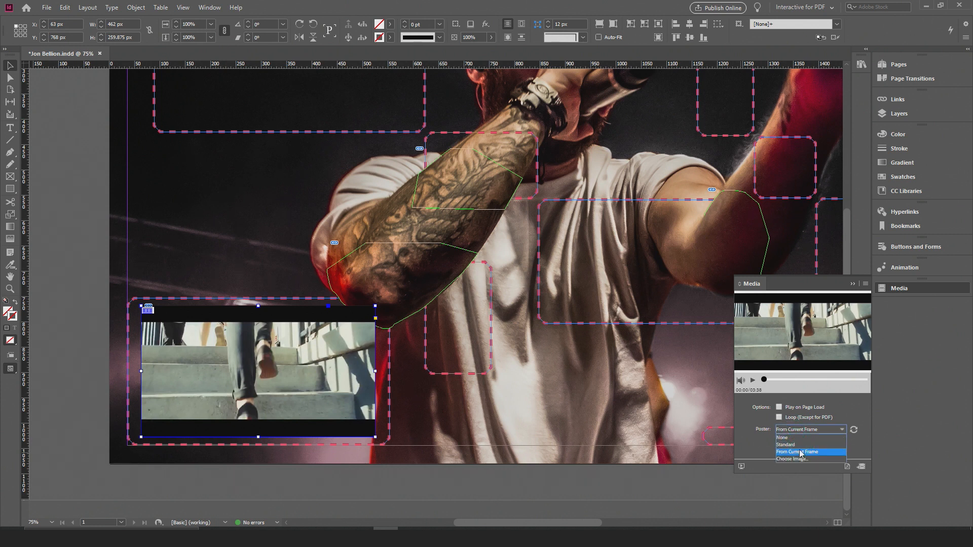
{"action": "left_click", "coordinate": [801, 453]}
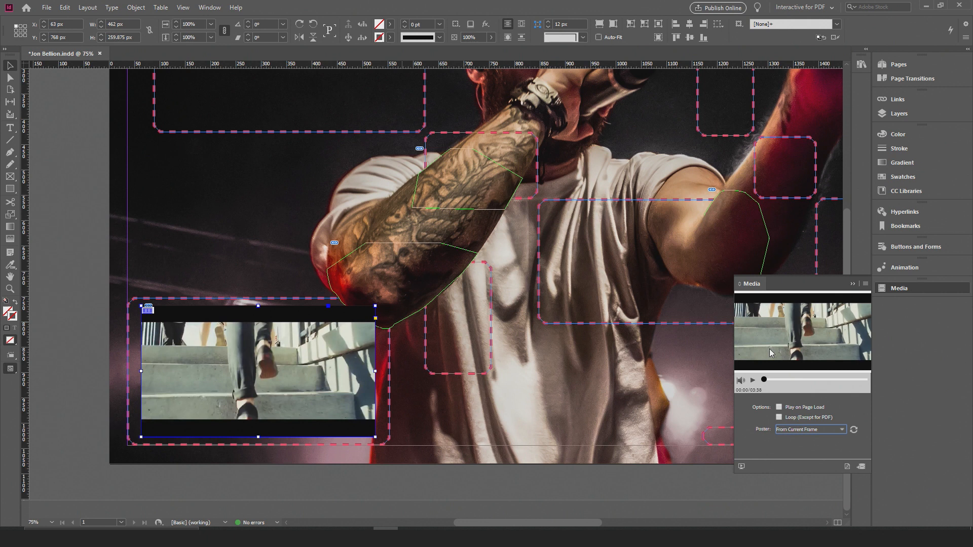
{"action": "left_click", "coordinate": [797, 431]}
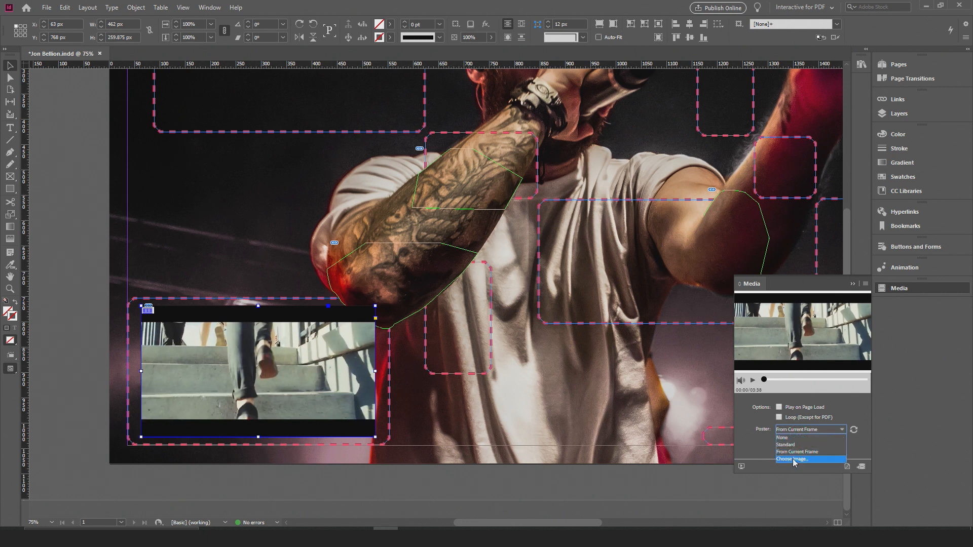
{"action": "left_click", "coordinate": [791, 446]}
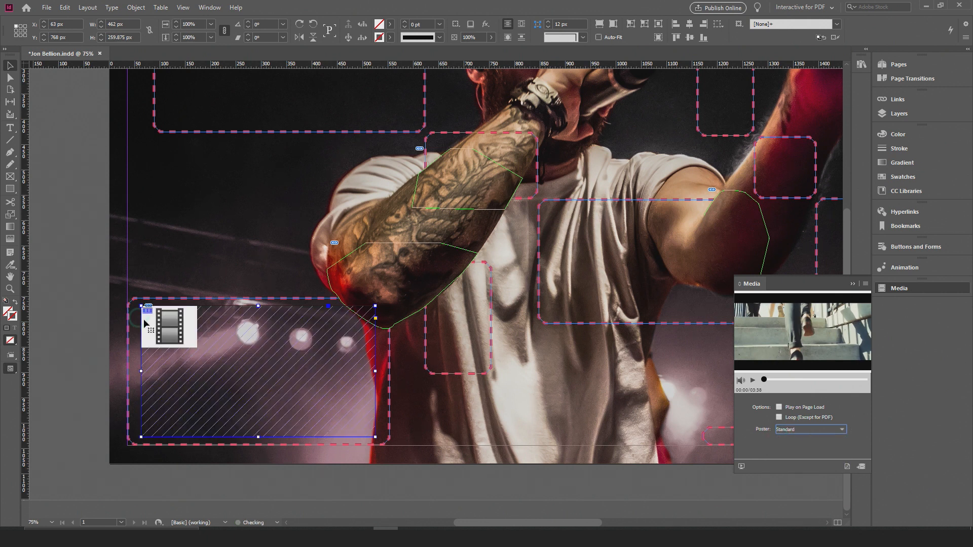
Set the video's poster to From Current Frame, using the frame with the Jon Bellion banner at about 01:53
{"action": "left_click", "coordinate": [833, 429]}
{"action": "left_click", "coordinate": [805, 452]}
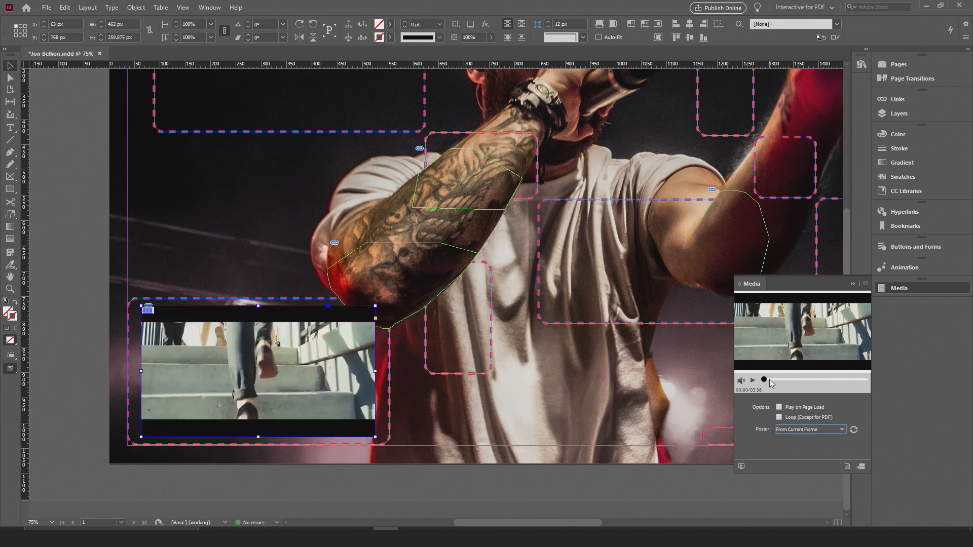
{"action": "left_click_drag", "start_coordinate": [767, 381], "coordinate": [817, 382]}
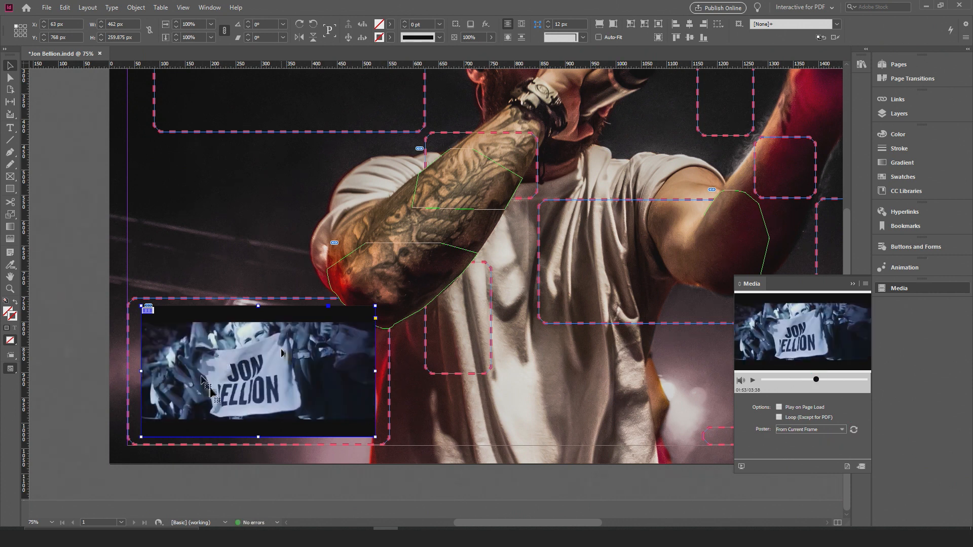
{"action": "left_click", "coordinate": [852, 283]}
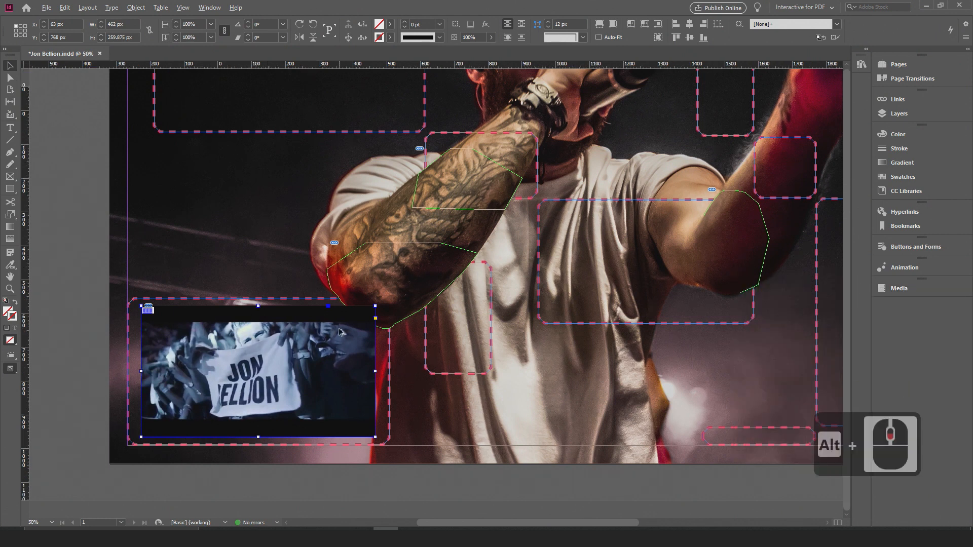
{"action": "scroll", "coordinate": [434, 357], "scroll_direction": "down", "scroll_amount": 2}
{"action": "scroll", "coordinate": [357, 339], "scroll_direction": "up", "scroll_amount": 2}
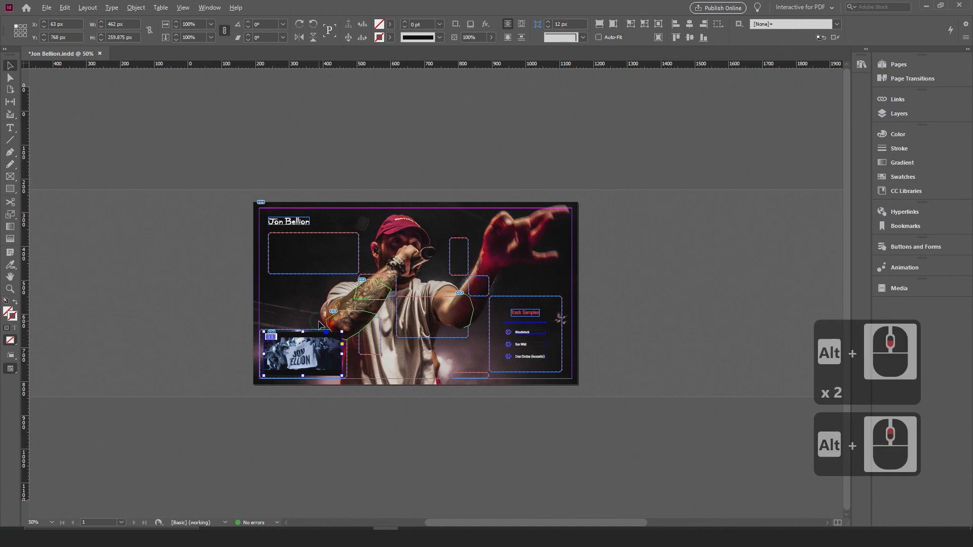
{"action": "left_click_drag", "start_coordinate": [313, 374], "coordinate": [330, 278]}
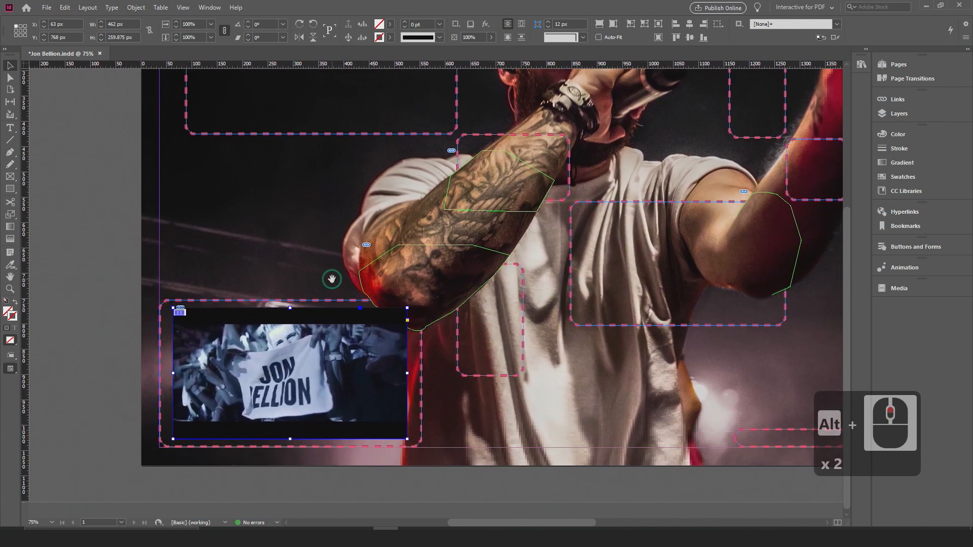
{"action": "scroll", "coordinate": [296, 355], "scroll_direction": "right", "scroll_amount": 4}
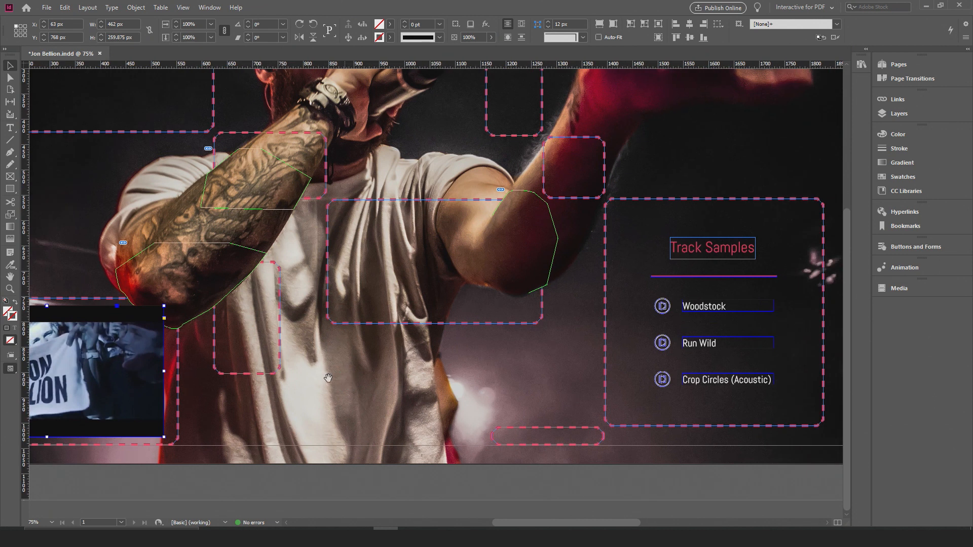
{"action": "scroll", "coordinate": [350, 381], "scroll_direction": "left", "scroll_amount": 3}
{"action": "left_click_drag", "start_coordinate": [415, 361], "coordinate": [479, 350]}
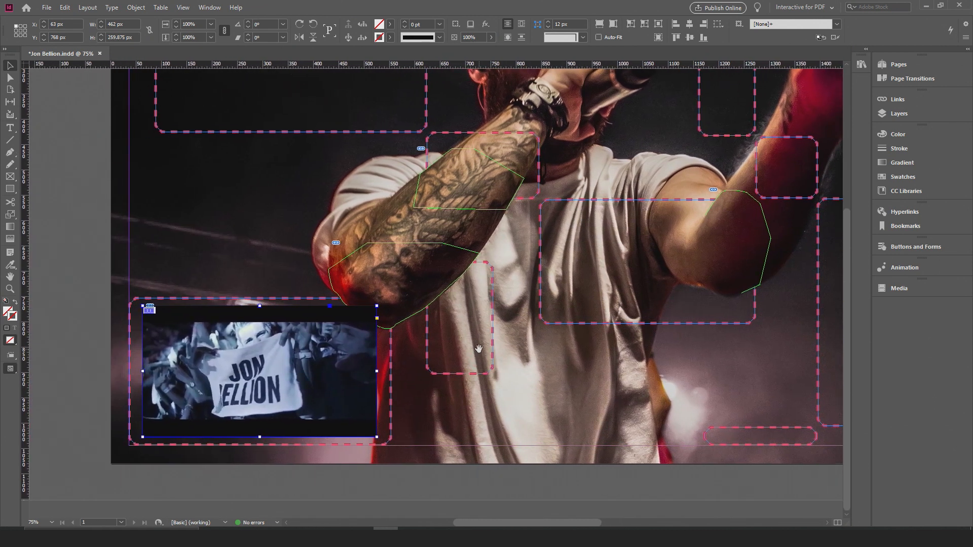
{"action": "left_click_drag", "start_coordinate": [478, 348], "coordinate": [443, 353]}
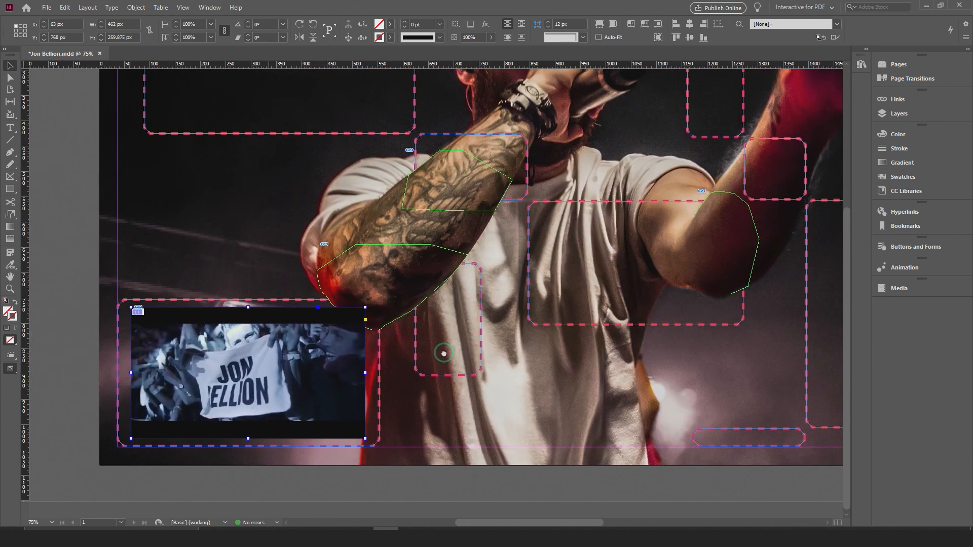
{"action": "left_click_drag", "start_coordinate": [274, 365], "coordinate": [334, 360]}
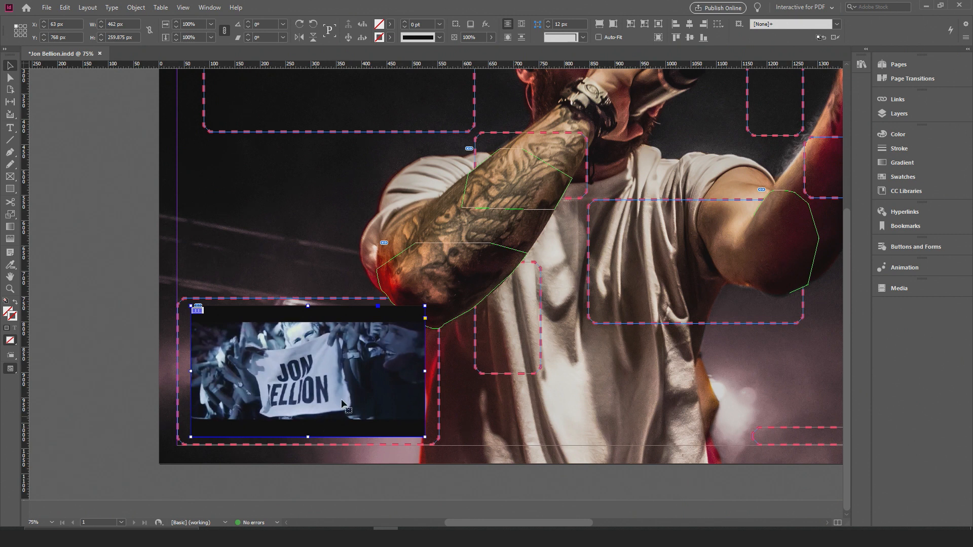
Duplicate the play triangle of the Woodstock button into the empty space beside the button
{"action": "left_click_drag", "start_coordinate": [152, 295], "coordinate": [22, 253]}
{"action": "left_click_drag", "start_coordinate": [831, 335], "coordinate": [540, 327]}
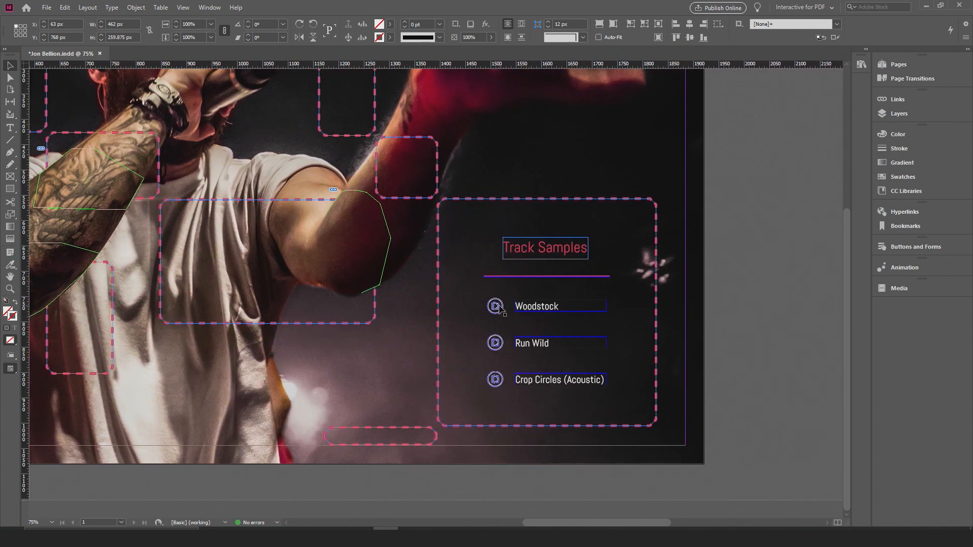
{"action": "scroll", "coordinate": [499, 307], "scroll_direction": "up", "scroll_amount": 7, "text": "alt"}
{"action": "left_click", "coordinate": [450, 307]}
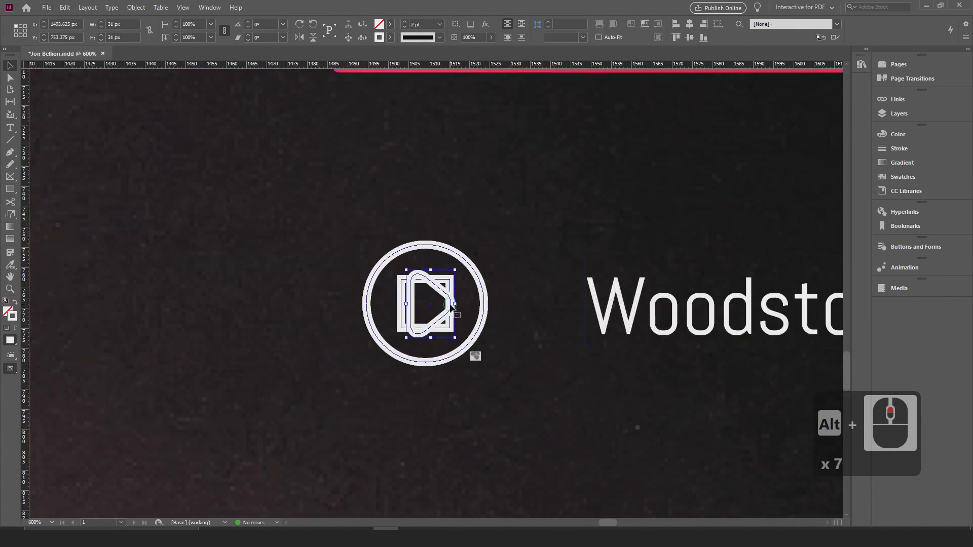
{"action": "left_click_drag", "start_coordinate": [450, 307], "coordinate": [194, 351]}
{"action": "scroll", "coordinate": [304, 341], "scroll_direction": "down", "scroll_amount": 1}
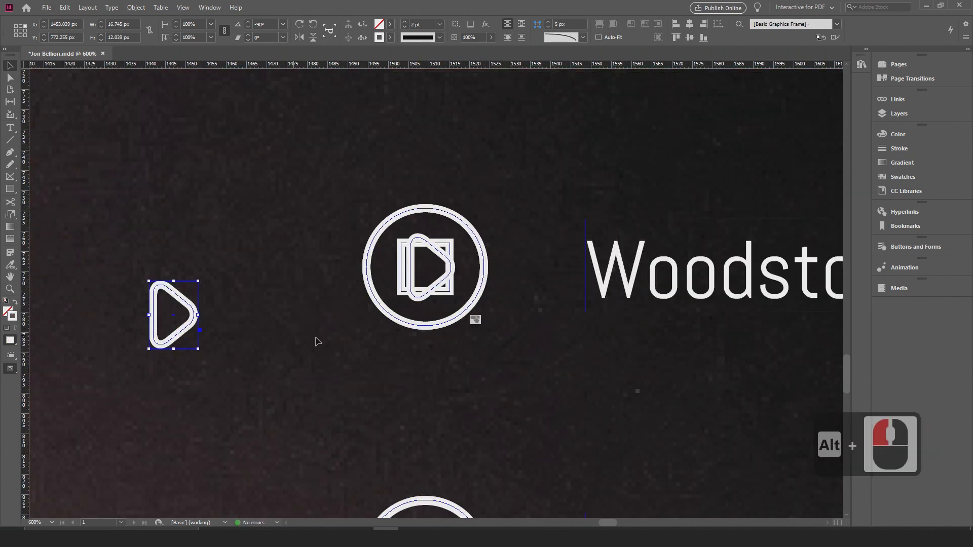
Examine the actions and visibility settings of the Play woodstock button
{"action": "left_click", "coordinate": [437, 329]}
{"action": "left_click", "coordinate": [914, 247]}
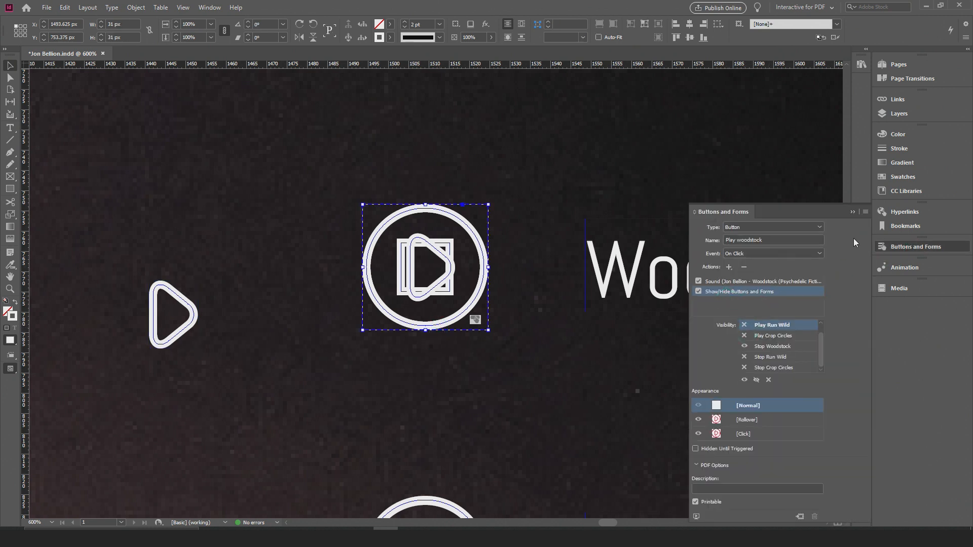
{"action": "left_click", "coordinate": [852, 212]}
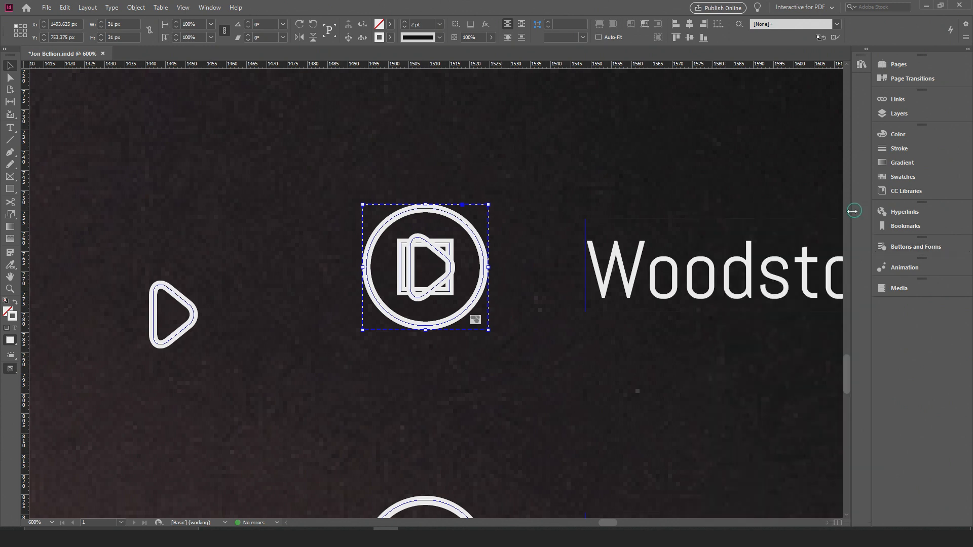
{"action": "scroll", "coordinate": [367, 332], "scroll_direction": "down", "scroll_amount": 3, "text": "alt"}
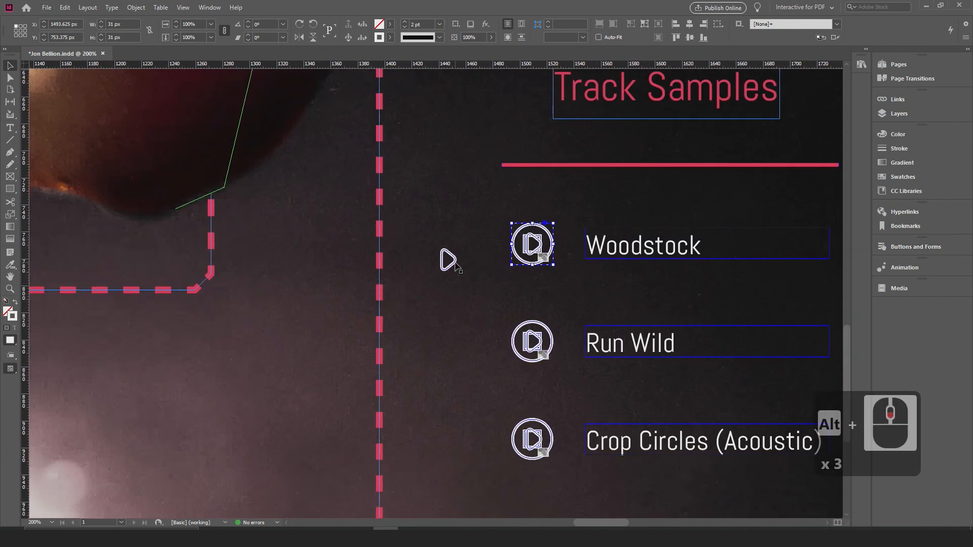
Place the duplicated play triangle over the middle of the video and enlarge it to about 96 by 69 px
{"action": "left_click_drag", "start_coordinate": [448, 260], "coordinate": [202, 361]}
{"action": "scroll", "coordinate": [561, 349], "scroll_direction": "left", "scroll_amount": 3}
{"action": "scroll", "coordinate": [203, 361], "scroll_direction": "left", "scroll_amount": 3}
{"action": "left_click_drag", "start_coordinate": [587, 362], "coordinate": [666, 470]}
{"action": "left_click_drag", "start_coordinate": [654, 421], "coordinate": [210, 279]}
{"action": "scroll", "coordinate": [211, 279], "scroll_direction": "left", "scroll_amount": 1}
{"action": "scroll", "coordinate": [210, 278], "scroll_direction": "up", "scroll_amount": 1}
{"action": "scroll", "coordinate": [352, 367], "scroll_direction": "left", "scroll_amount": 2}
{"action": "scroll", "coordinate": [351, 366], "scroll_direction": "up", "scroll_amount": 1}
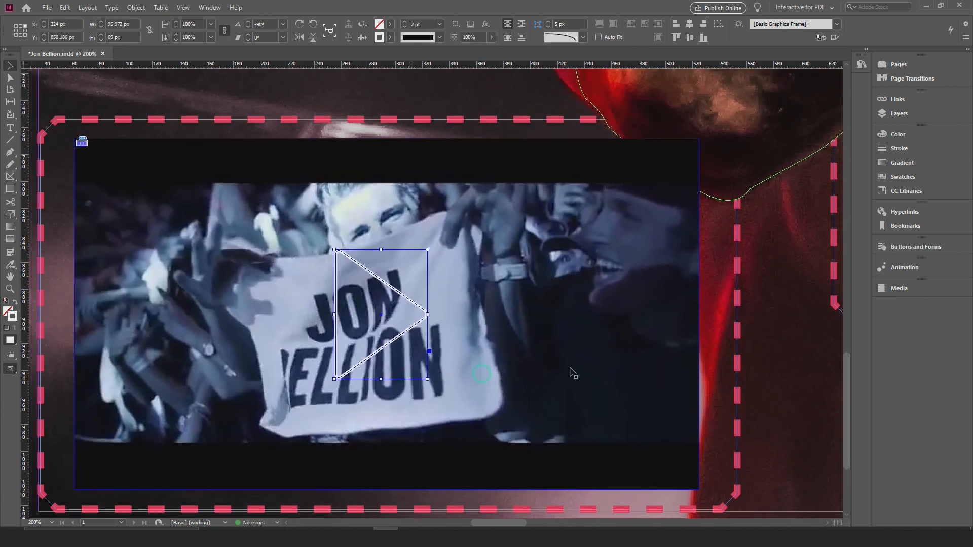
Set the large play triangle's stroke weight to 3 pt and its miter limit to 5
{"action": "left_click", "coordinate": [908, 149]}
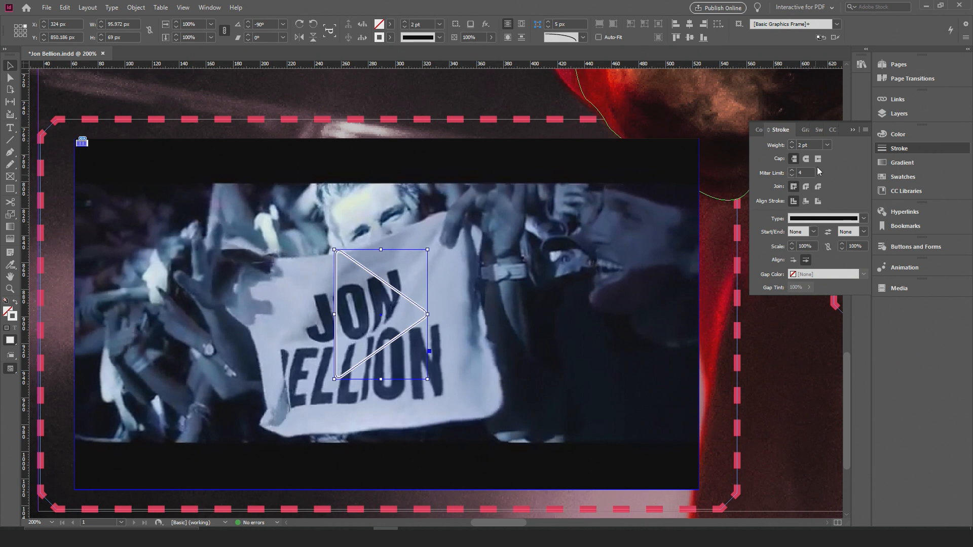
{"action": "left_click", "coordinate": [792, 143]}
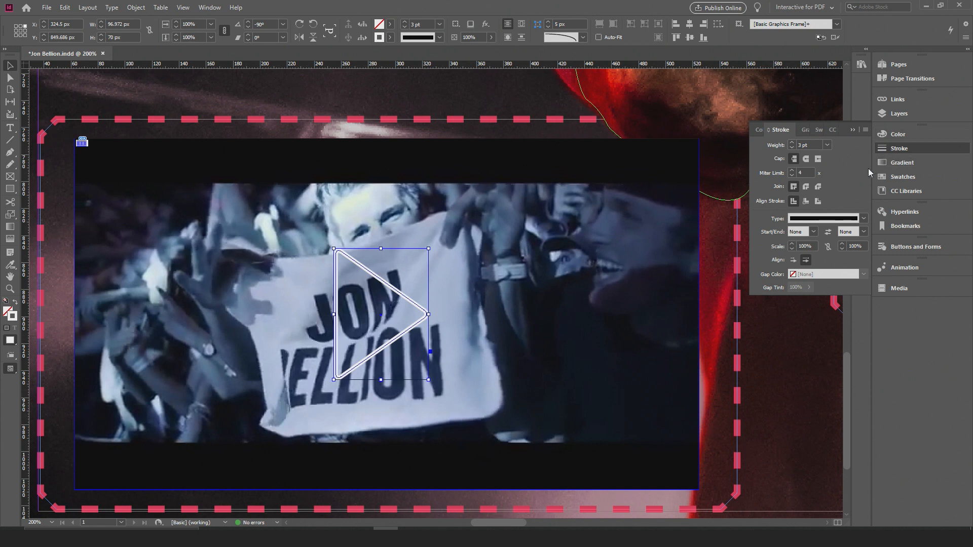
{"action": "left_click", "coordinate": [792, 175]}
{"action": "left_click", "coordinate": [792, 174]}
{"action": "left_click", "coordinate": [792, 175]}
{"action": "left_click", "coordinate": [904, 137]}
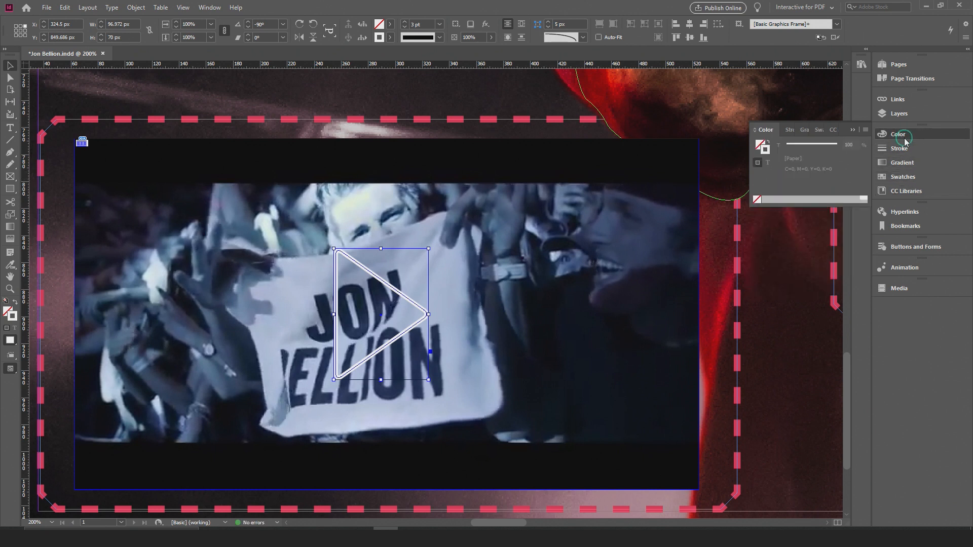
{"action": "left_click", "coordinate": [803, 131]}
{"action": "left_click", "coordinate": [819, 130]}
{"action": "left_click", "coordinate": [787, 172]}
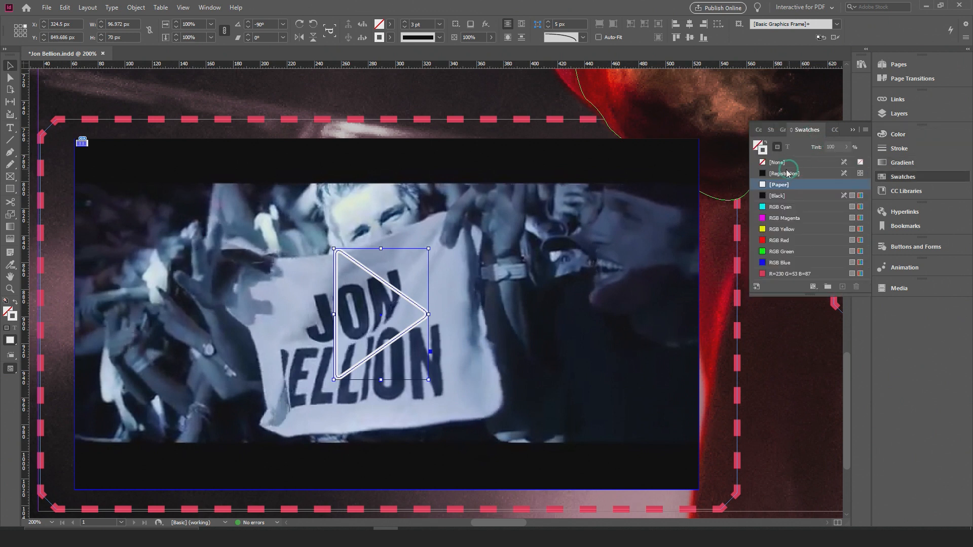
{"action": "left_click", "coordinate": [900, 149]}
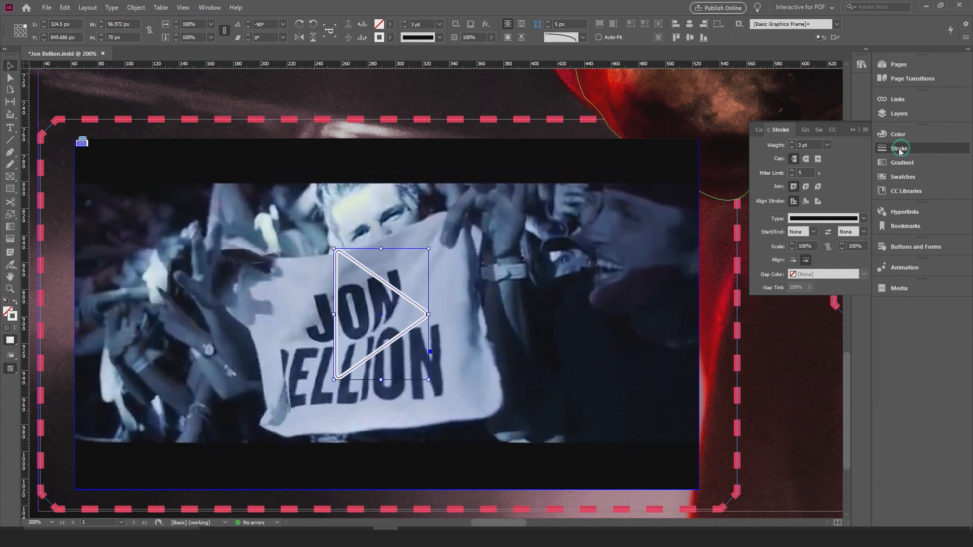
{"action": "left_click", "coordinate": [898, 134]}
Switch to the Essentials workspace and set the play triangle's corner size to 15 px
{"action": "left_click", "coordinate": [810, 7]}
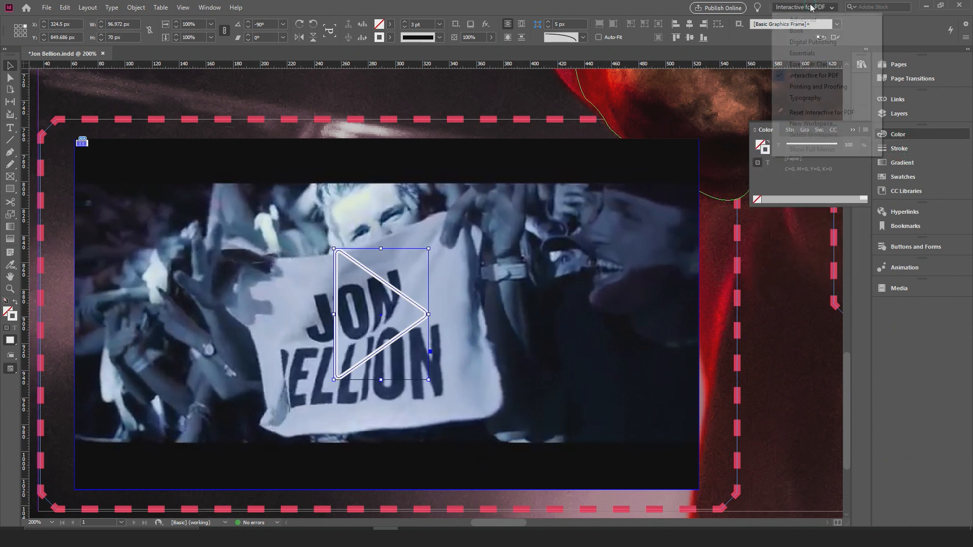
{"action": "left_click", "coordinate": [802, 53]}
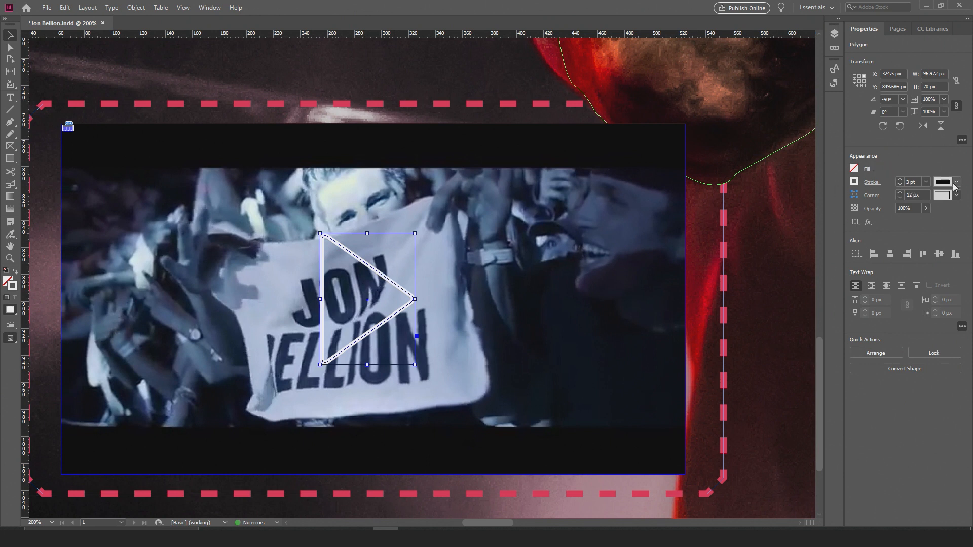
{"action": "left_click", "coordinate": [900, 192]}
{"action": "left_click", "coordinate": [900, 193]}
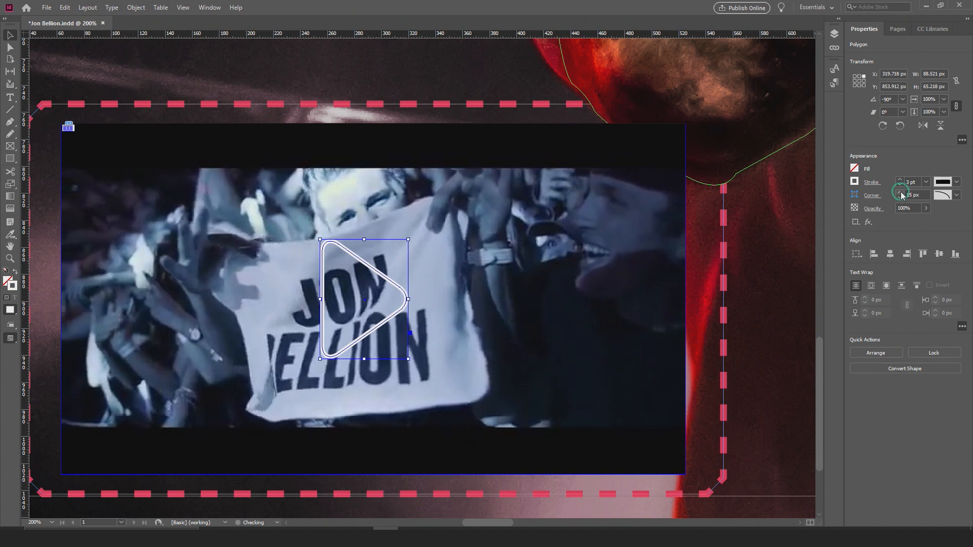
Fill the play triangle over the video with the Paper swatch
{"action": "left_click", "coordinate": [855, 168]}
{"action": "left_click", "coordinate": [764, 256]}
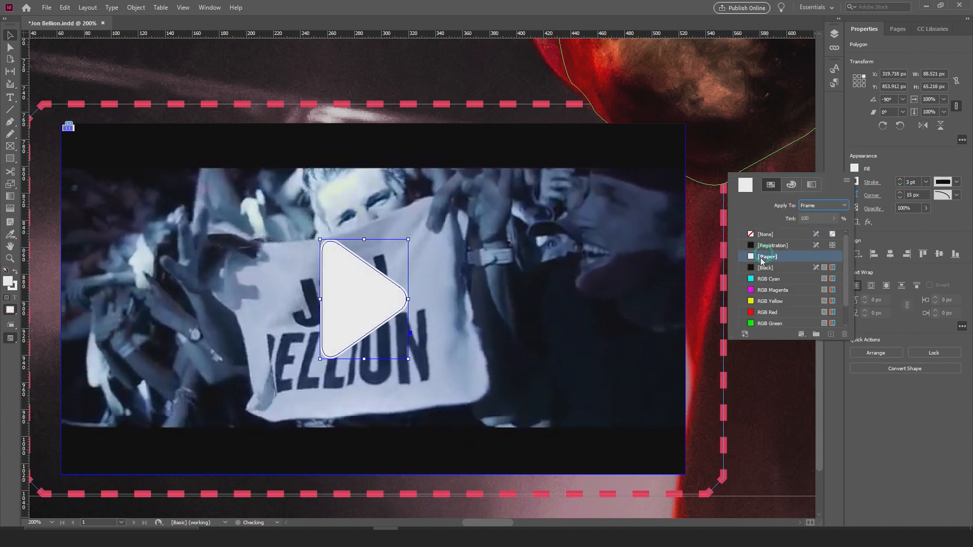
{"action": "left_click", "coordinate": [905, 159]}
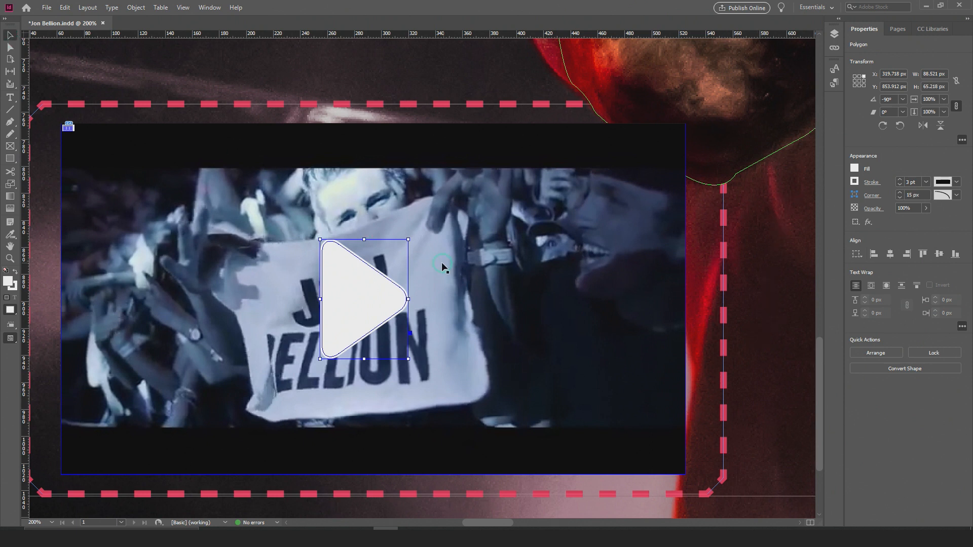
Enlarge the play triangle to about 126 by 93 px in the video's centre and set its corner size to 23 px
{"action": "scroll", "coordinate": [393, 262], "scroll_direction": "down", "scroll_amount": 2}
{"action": "scroll", "coordinate": [404, 299], "scroll_direction": "down", "scroll_amount": 1}
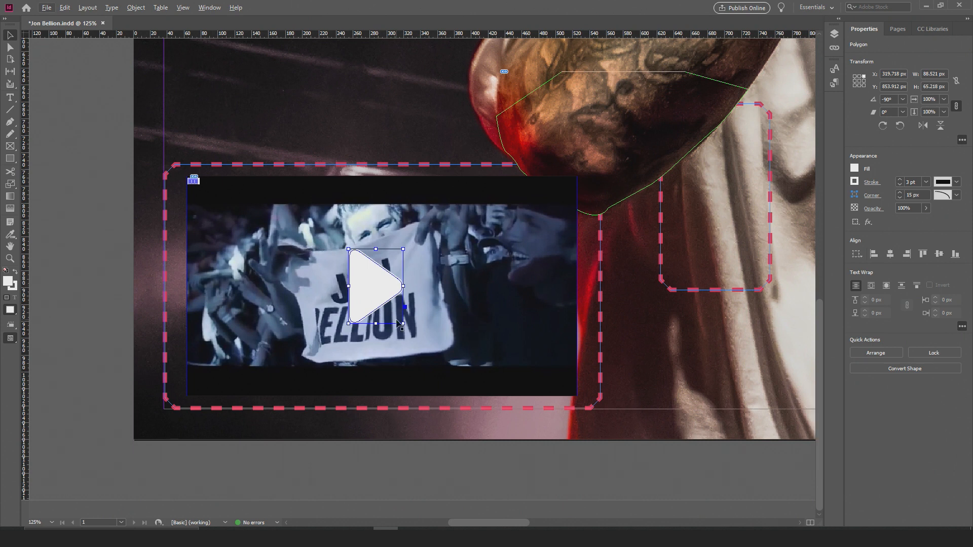
{"action": "left_click_drag", "start_coordinate": [402, 325], "coordinate": [429, 344]}
{"action": "mouse_move", "coordinate": [391, 310]}
{"action": "left_mouse_down"}
{"action": "mouse_move", "coordinate": [374, 293]}
{"action": "mouse_move", "coordinate": [386, 298]}
{"action": "left_mouse_up"}
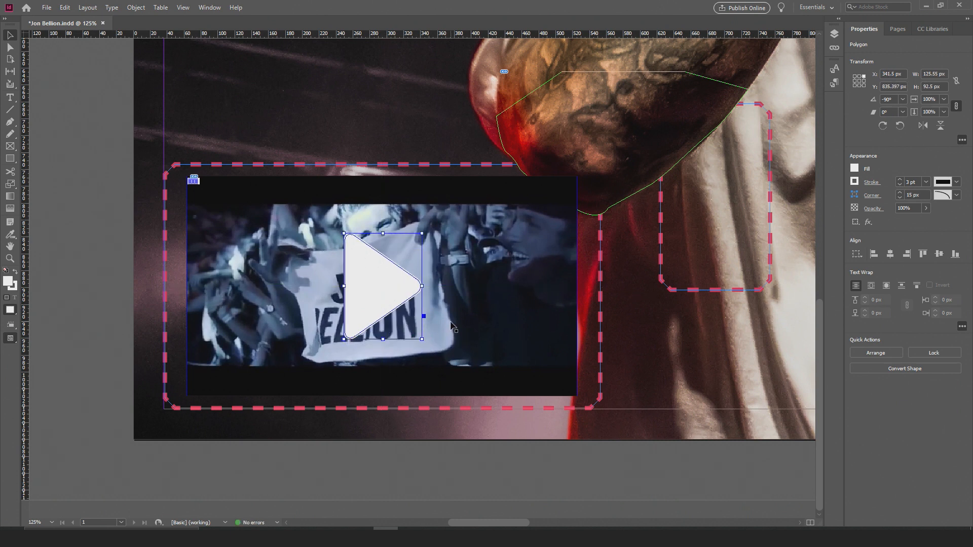
{"action": "left_click", "coordinate": [900, 193]}
{"action": "left_click", "coordinate": [900, 192]}
{"action": "left_click", "coordinate": [900, 193]}
{"action": "left_click", "coordinate": [901, 193]}
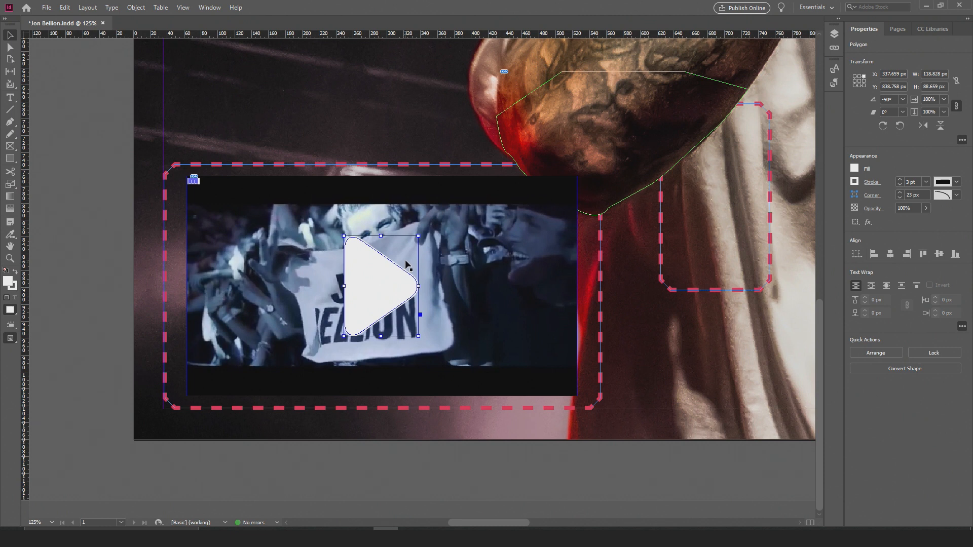
Draw a rectangle of about 462 by 260 px covering the whole video frame
{"action": "scroll", "coordinate": [425, 278], "scroll_direction": "down", "scroll_amount": 4}
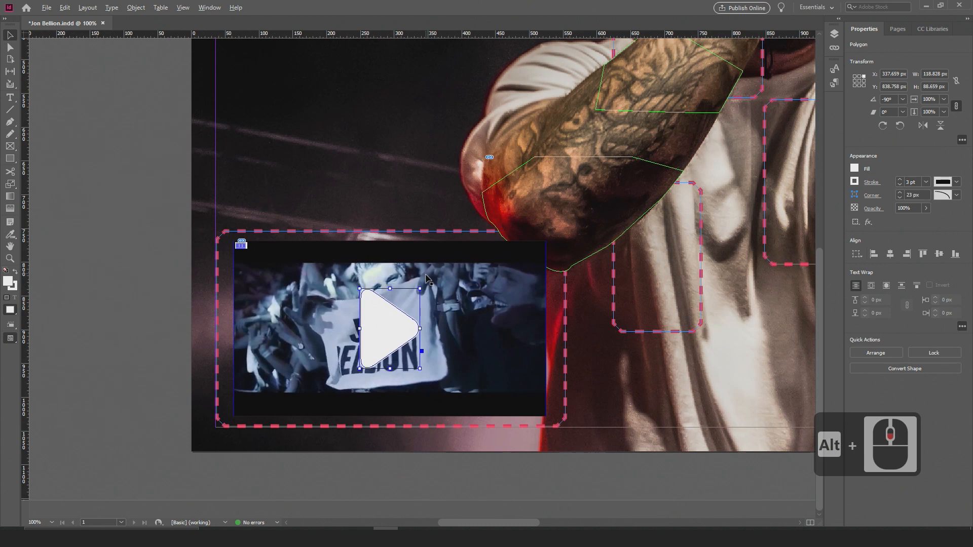
{"action": "scroll", "coordinate": [474, 371], "scroll_direction": "up", "scroll_amount": 2}
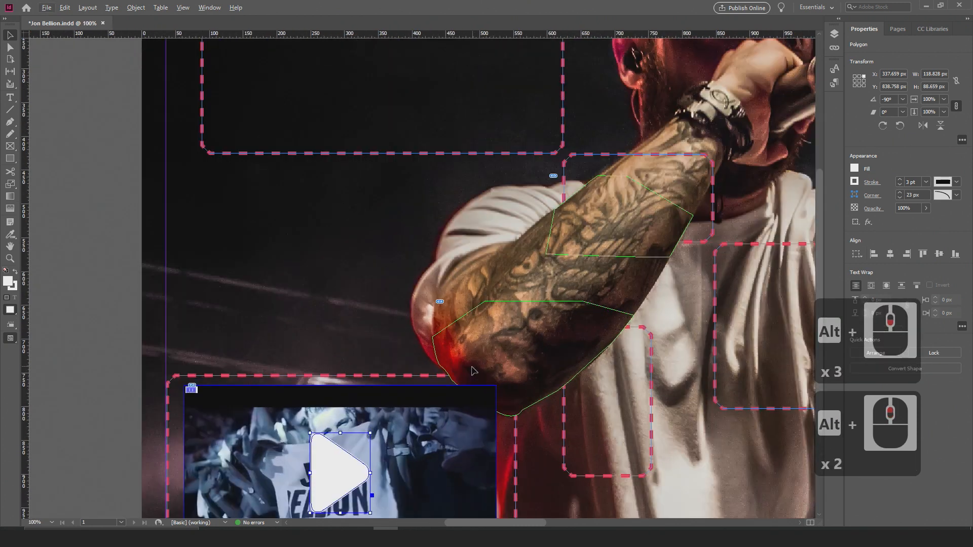
{"action": "left_click_drag", "start_coordinate": [395, 425], "coordinate": [396, 277]}
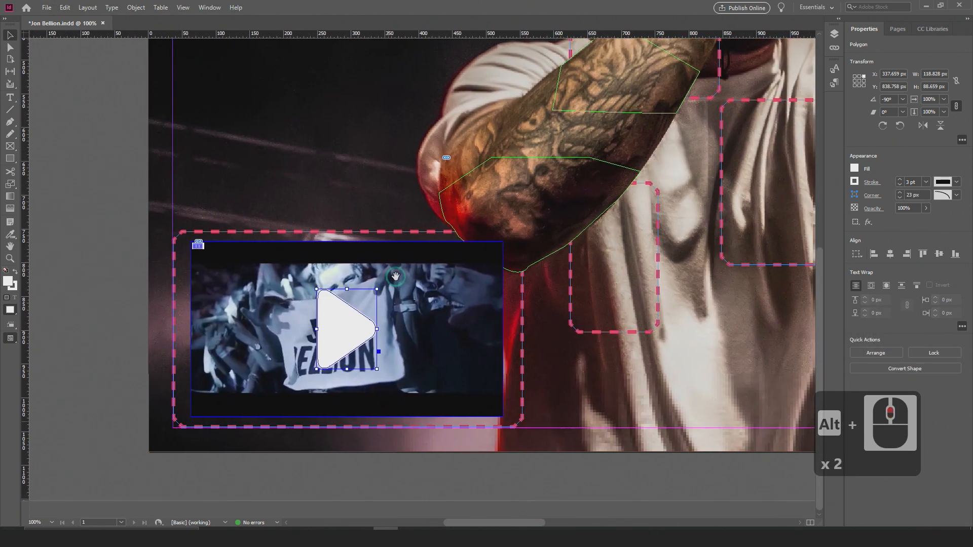
{"action": "left_click", "coordinate": [71, 231]}
{"action": "left_click", "coordinate": [16, 160]}
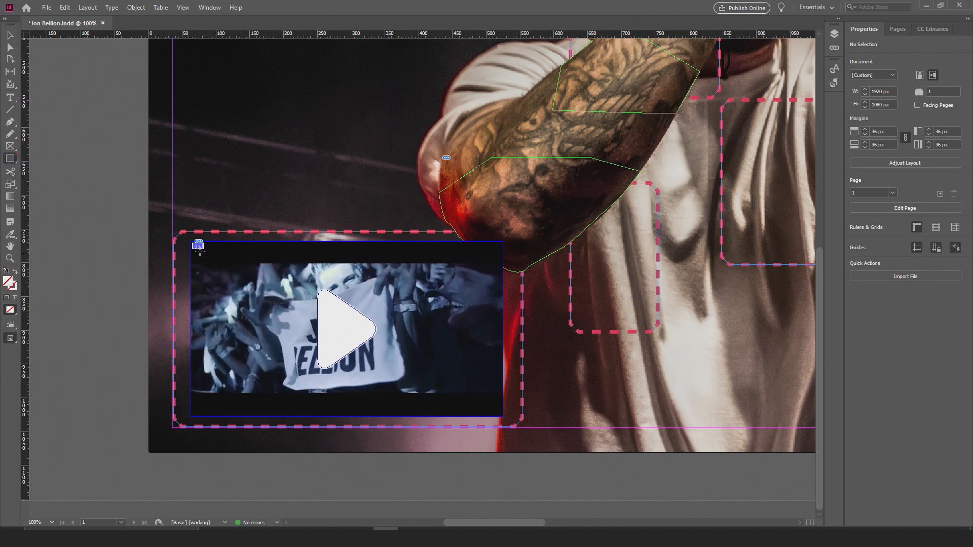
{"action": "left_click_drag", "start_coordinate": [191, 242], "coordinate": [507, 418]}
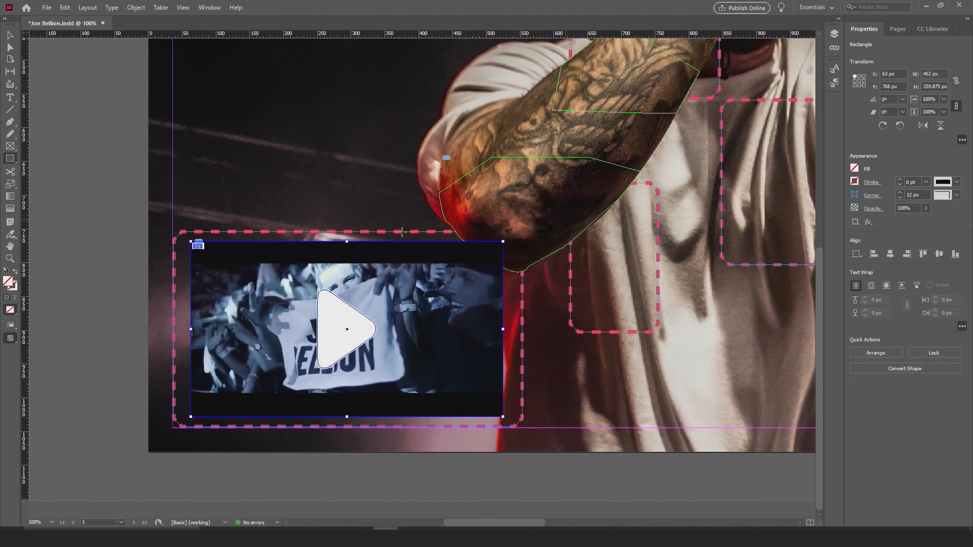
Fill the rectangle over the video with light blue and send it backward behind the play triangle
{"action": "double_click", "coordinate": [9, 283]}
{"action": "left_click", "coordinate": [568, 255]}
{"action": "left_click", "coordinate": [359, 330]}
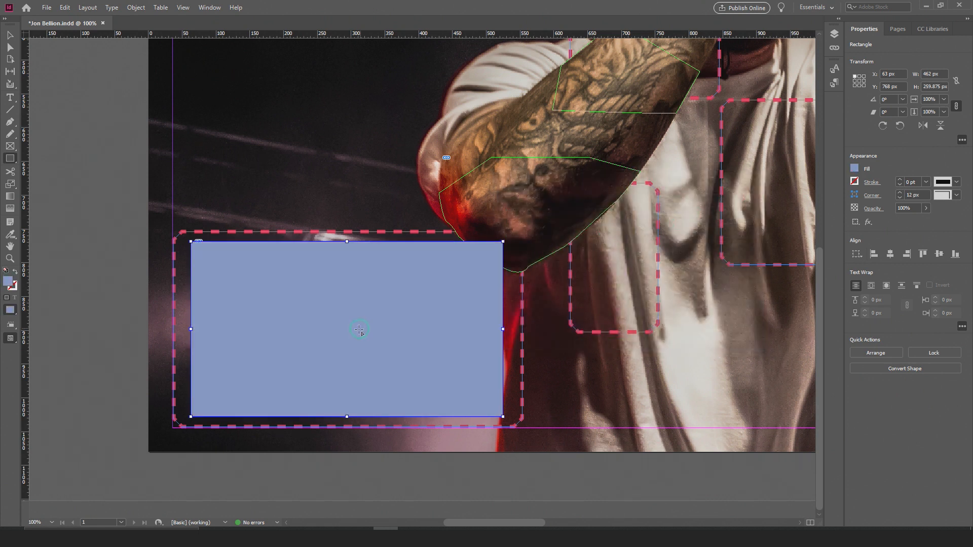
{"action": "left_click", "coordinate": [10, 35]}
{"action": "right_click", "coordinate": [370, 323]}
{"action": "mouse_move", "coordinate": [499, 135]}
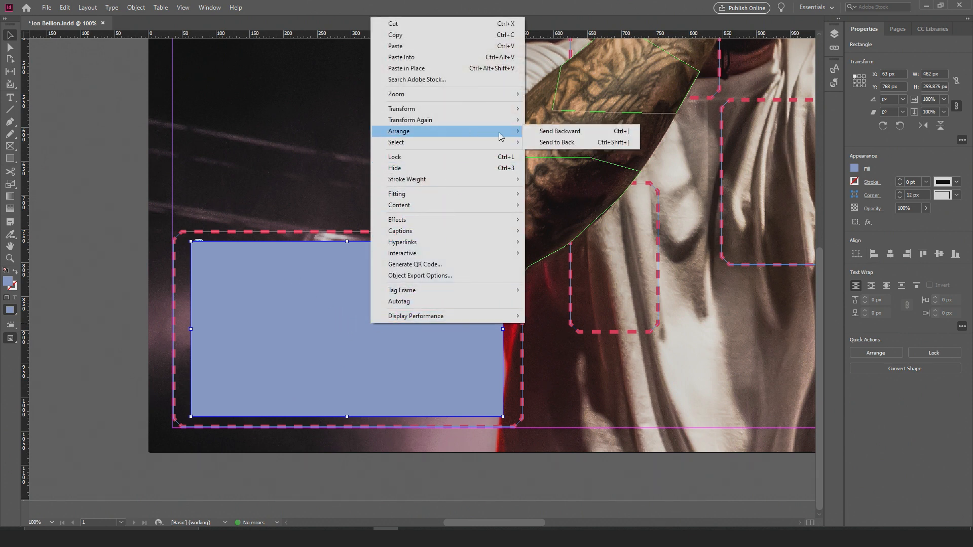
{"action": "left_click", "coordinate": [559, 132]}
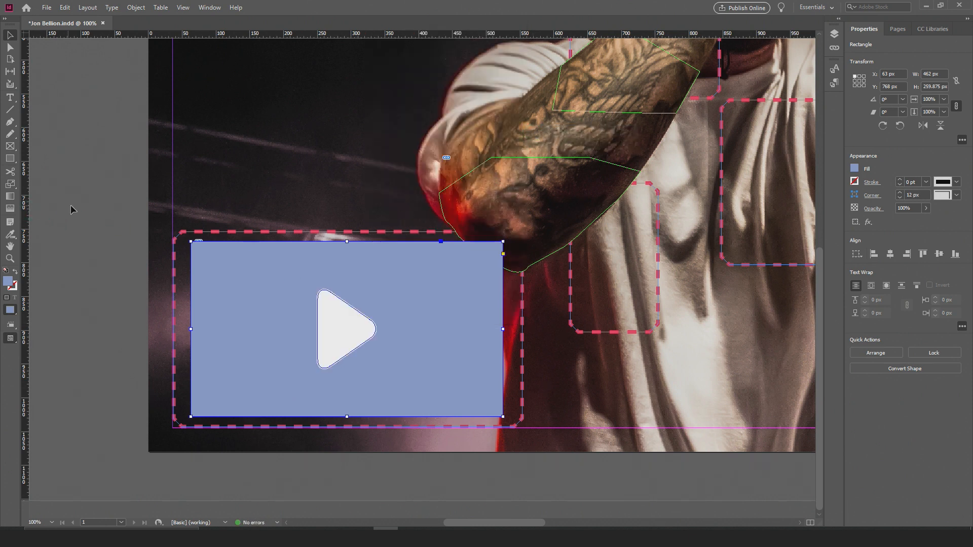
Fill the play triangle with turquoise and reduce its stroke weight to 0 pt
{"action": "left_click", "coordinate": [370, 343]}
{"action": "left_click", "coordinate": [327, 321]}
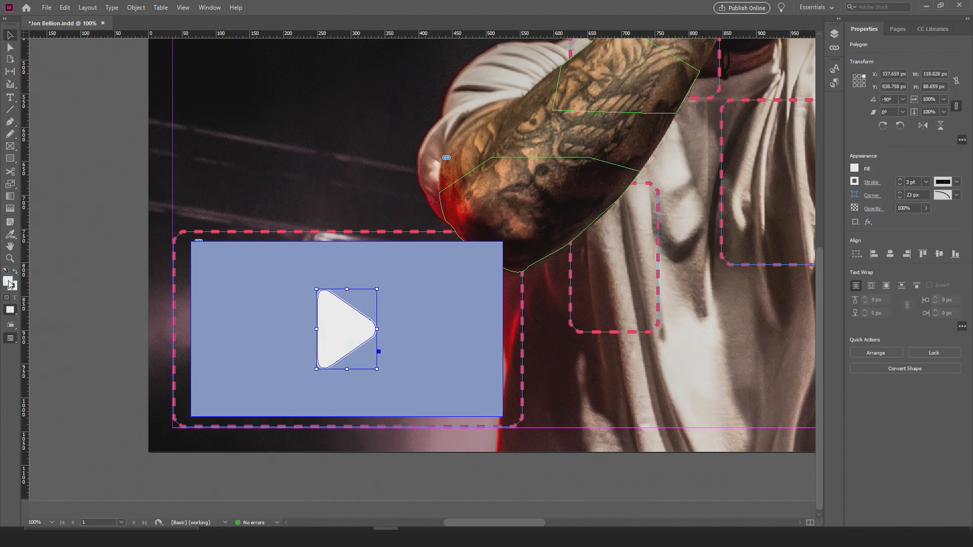
{"action": "double_click", "coordinate": [8, 282]}
{"action": "left_click", "coordinate": [525, 216]}
{"action": "left_click", "coordinate": [719, 198]}
{"action": "left_click", "coordinate": [439, 288]}
{"action": "left_click", "coordinate": [356, 314]}
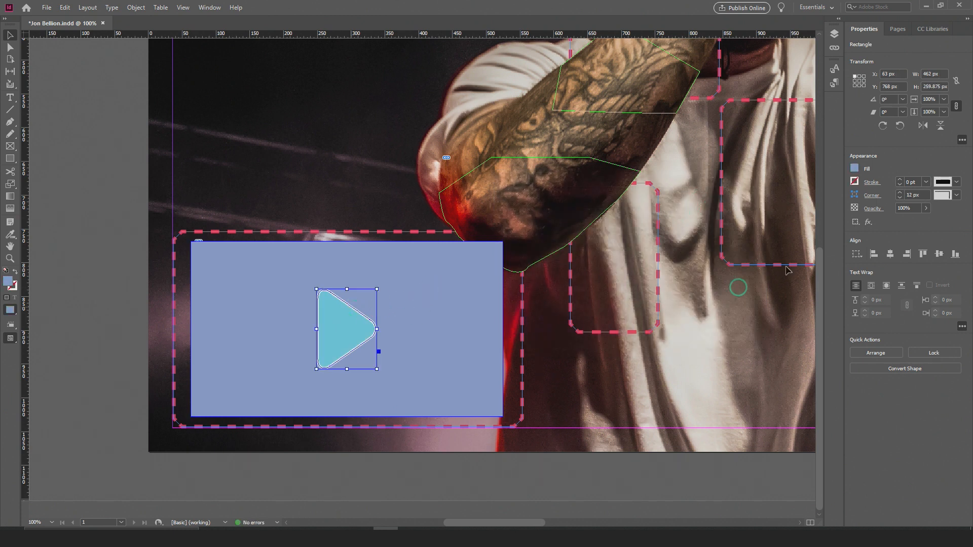
{"action": "left_click", "coordinate": [900, 185]}
{"action": "left_click", "coordinate": [899, 185]}
{"action": "left_click", "coordinate": [900, 184]}
Fill the rectangle behind the play triangle with the Paper swatch
{"action": "left_click", "coordinate": [448, 299]}
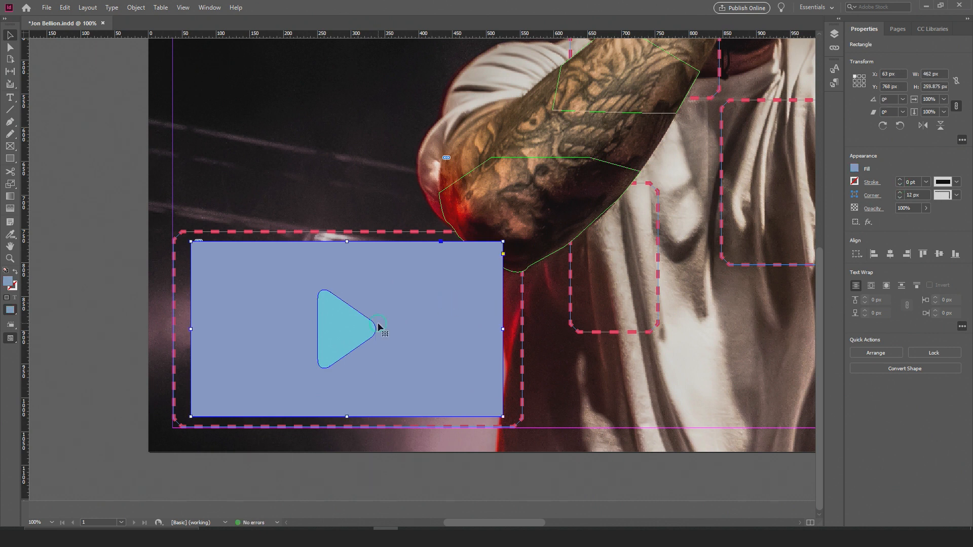
{"action": "left_click", "coordinate": [9, 282]}
{"action": "left_click", "coordinate": [853, 168]}
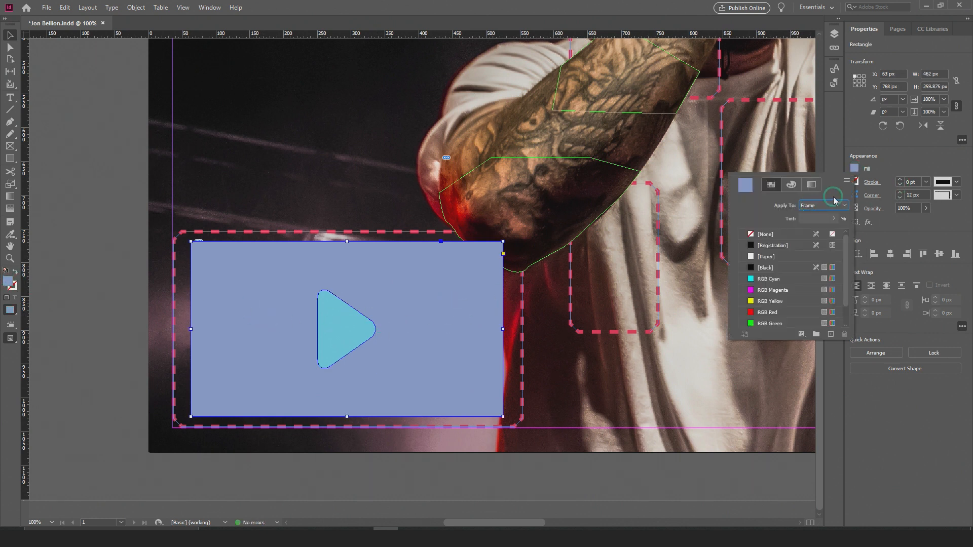
{"action": "left_click", "coordinate": [772, 260]}
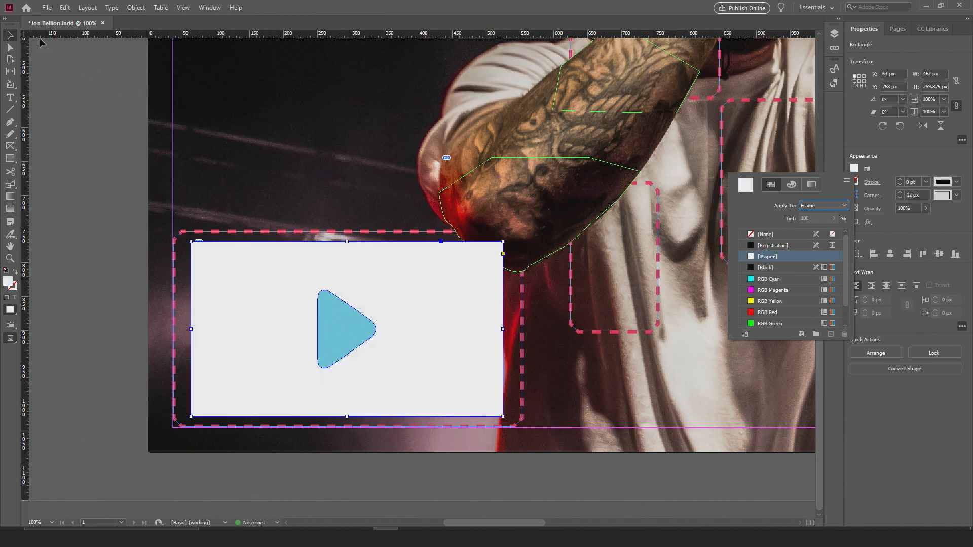
Subtract the play triangle from the rectangle so the video's poster shows through a triangular cut-out
{"action": "left_click", "coordinate": [403, 351]}
{"action": "left_click", "coordinate": [353, 334], "text": "shift"}
{"action": "left_click", "coordinate": [916, 286]}
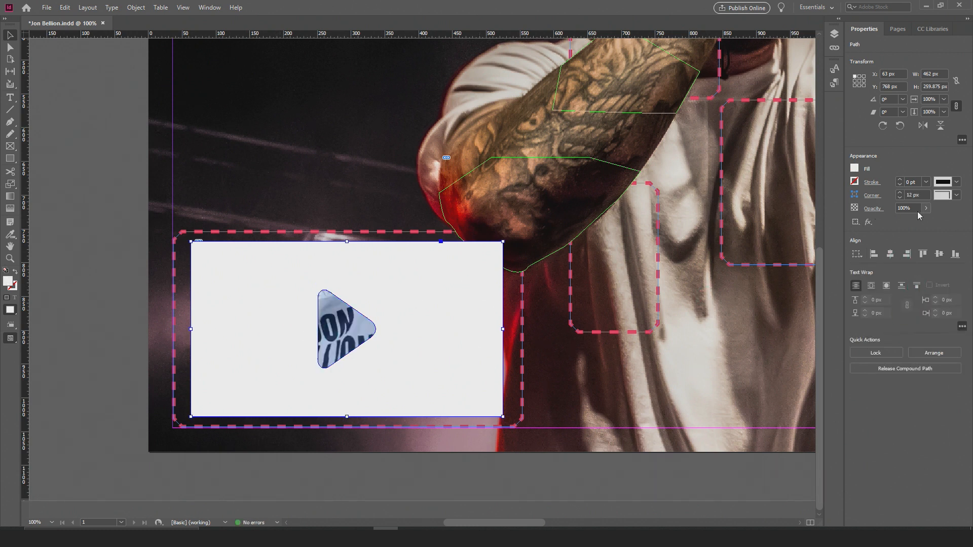
Try the Overlay and Screen blending modes on the cut-out rectangle and return it to Normal
{"action": "left_click", "coordinate": [874, 209]}
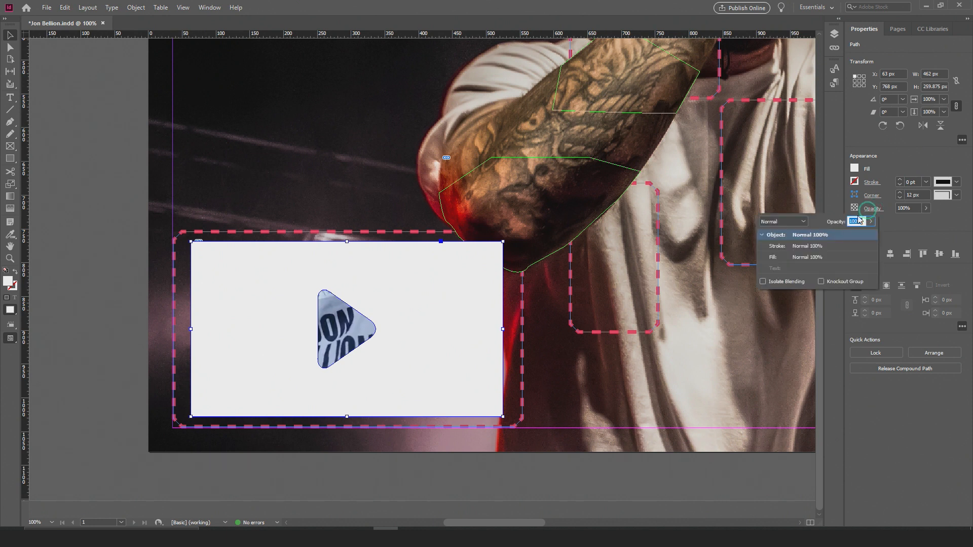
{"action": "left_click", "coordinate": [783, 221]}
{"action": "left_click", "coordinate": [785, 267]}
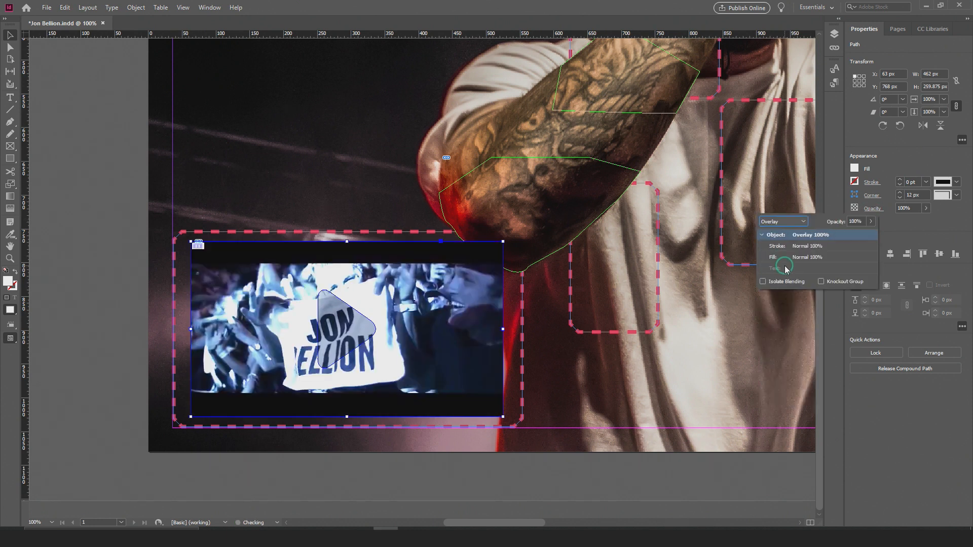
{"action": "left_click", "coordinate": [804, 221]}
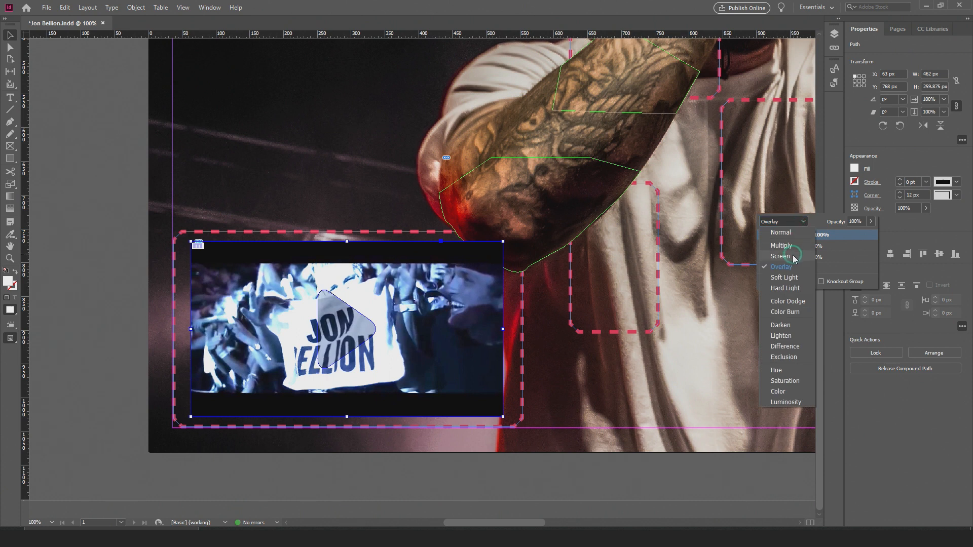
{"action": "left_click", "coordinate": [793, 256]}
{"action": "left_click", "coordinate": [804, 222]}
{"action": "left_click", "coordinate": [791, 235]}
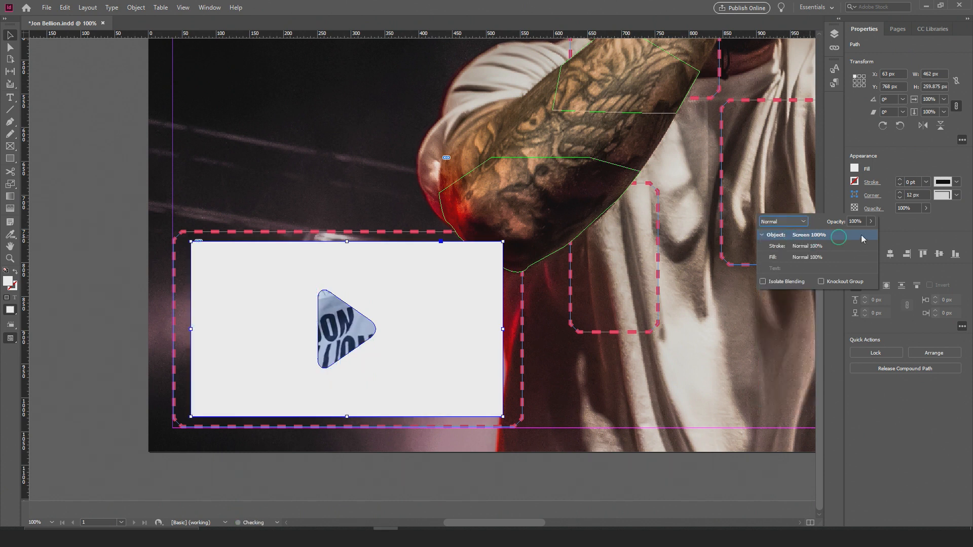
Lower the opacity of the cut-out rectangle to make it semi-transparent and preview the whole page without frame edges
{"action": "left_click", "coordinate": [925, 207]}
{"action": "mouse_move", "coordinate": [921, 220]}
{"action": "left_mouse_down"}
{"action": "mouse_move", "coordinate": [889, 222]}
{"action": "mouse_move", "coordinate": [901, 221]}
{"action": "left_mouse_up"}
{"action": "left_click", "coordinate": [130, 145]}
{"action": "scroll", "coordinate": [130, 167], "scroll_direction": "down", "scroll_amount": 2}
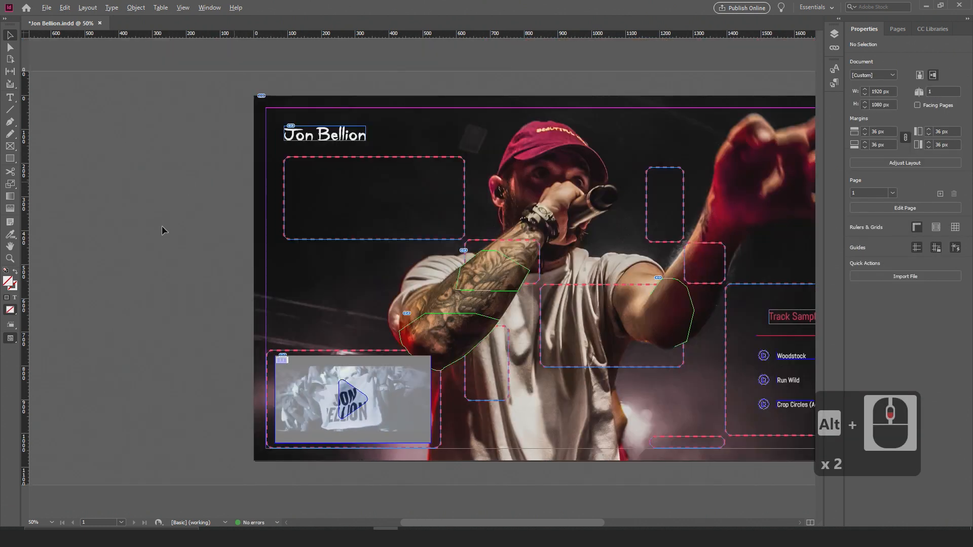
{"action": "key", "text": "w"}
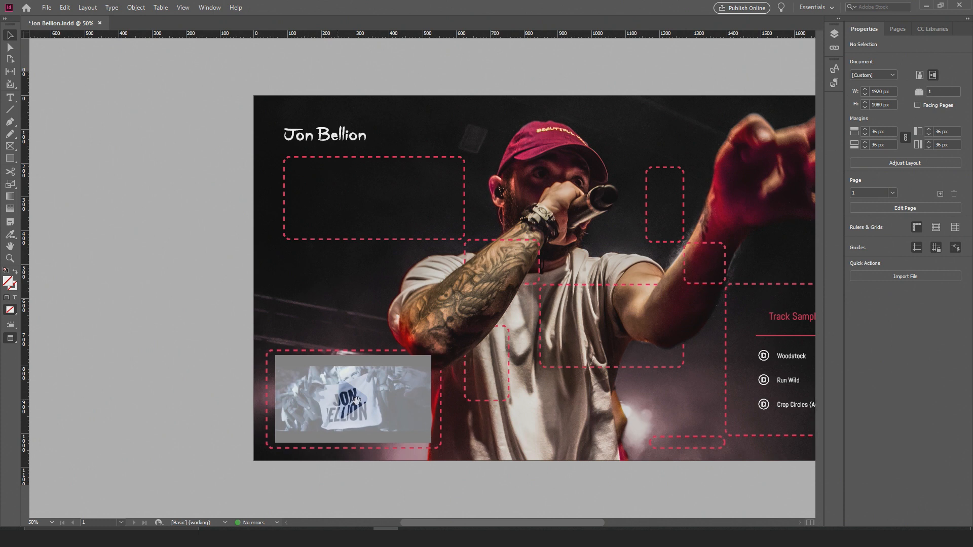
{"action": "left_click_drag", "start_coordinate": [391, 394], "coordinate": [302, 390]}
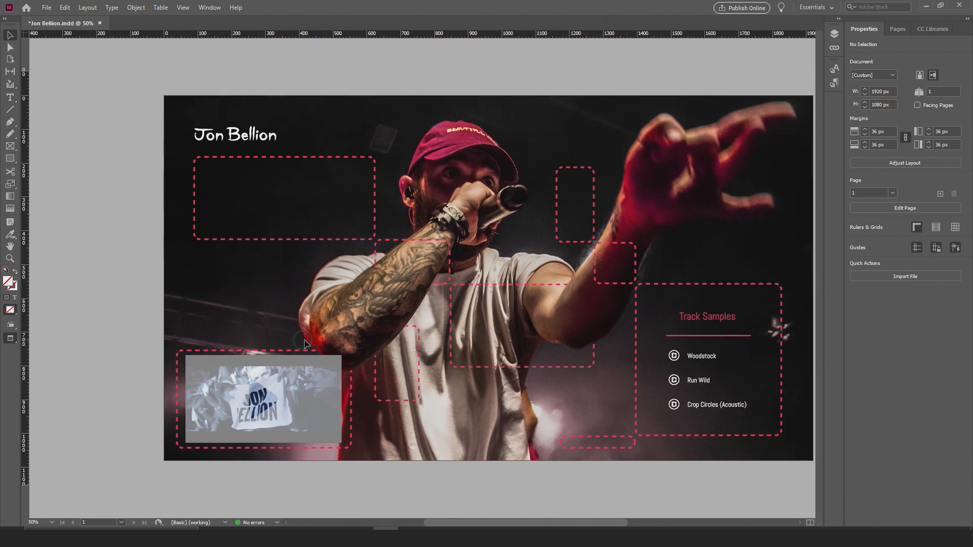
Undo the opacity, subtraction and fill changes of the cut-out rectangle and remove the rectangle from over the video
{"action": "left_click", "coordinate": [339, 344]}
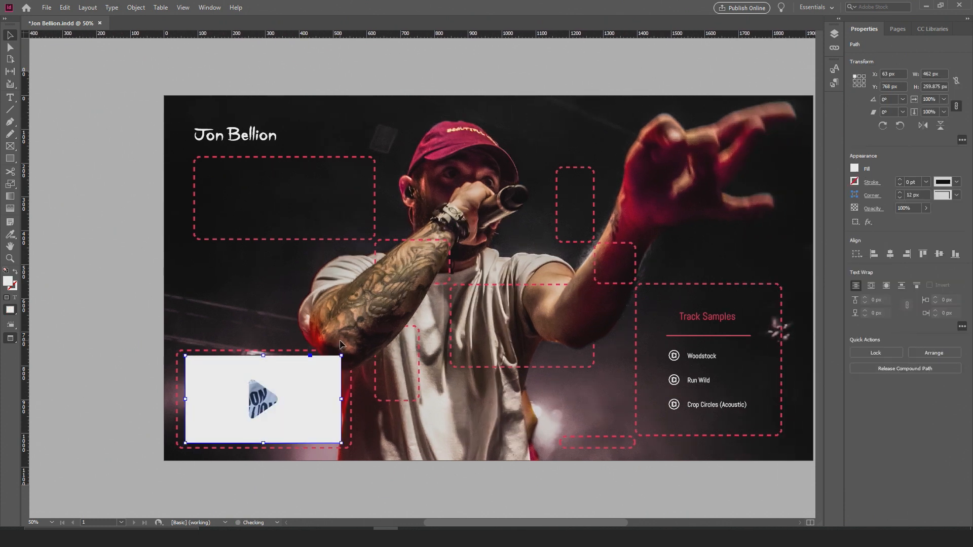
{"action": "key", "text": "ctrl+z"}
{"action": "key", "text": "ctrl+z"}
{"action": "key", "text": "ctrl+z"}
{"action": "key", "text": "ctrl+z"}
{"action": "key", "text": "ctrl+z"}
{"action": "key", "text": "ctrl+z"}
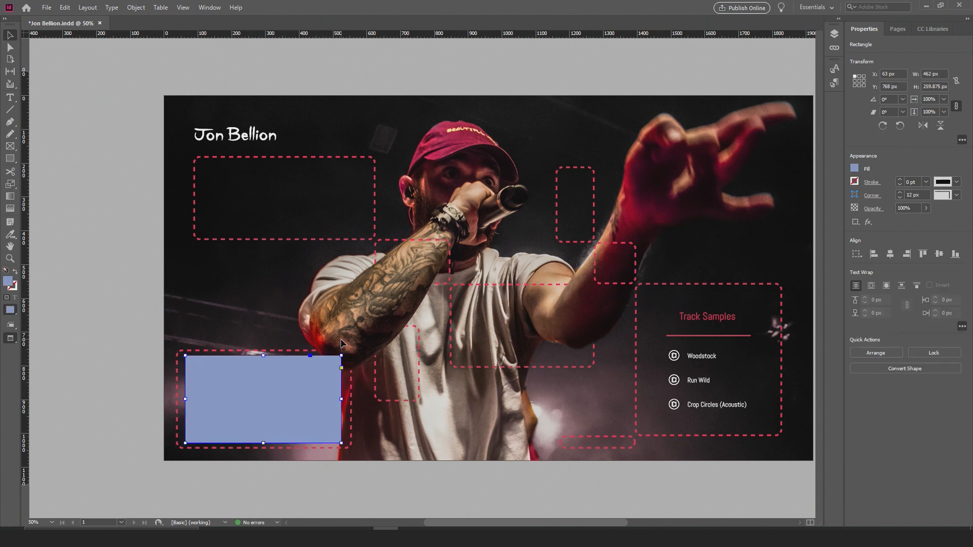
{"action": "left_click", "coordinate": [167, 348]}
{"action": "scroll", "coordinate": [298, 330], "scroll_direction": "left", "scroll_amount": 1}
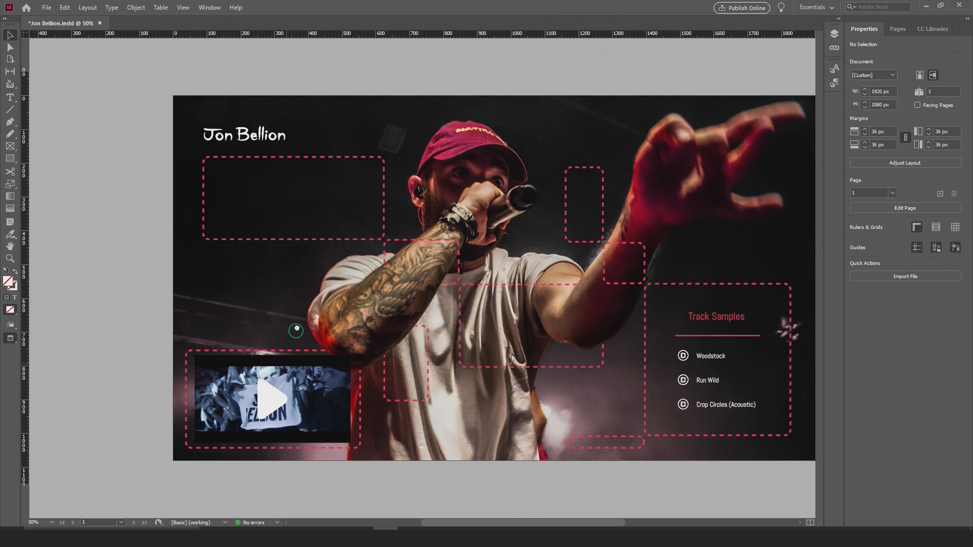
Recolour the fill and stroke of the play triangle over the video with the R=230 G=53 B=87 swatch
{"action": "left_click", "coordinate": [272, 394]}
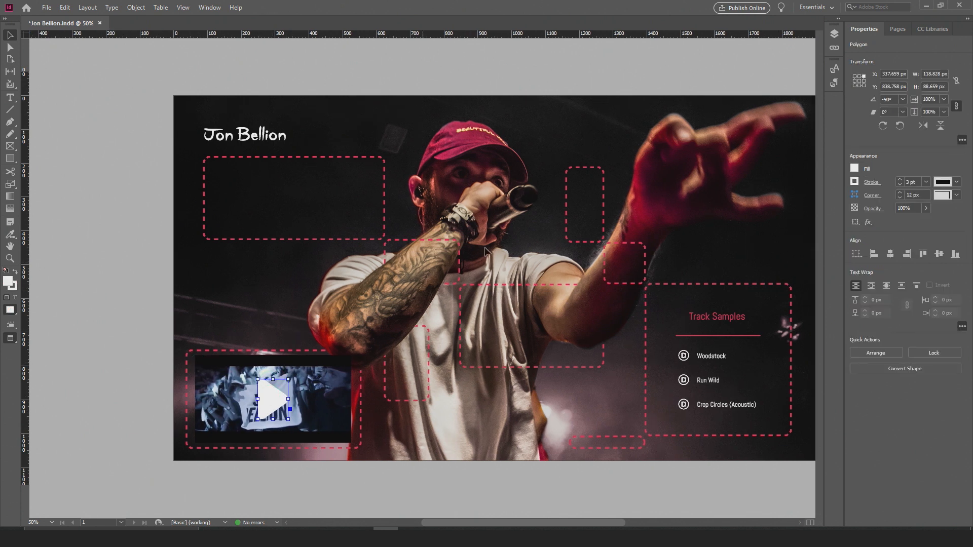
{"action": "left_click", "coordinate": [854, 169]}
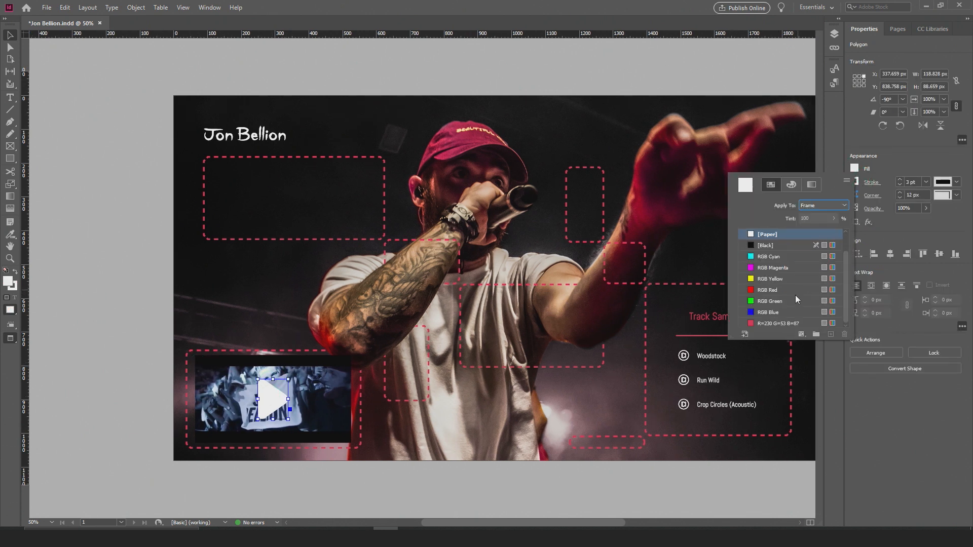
{"action": "left_click", "coordinate": [781, 324]}
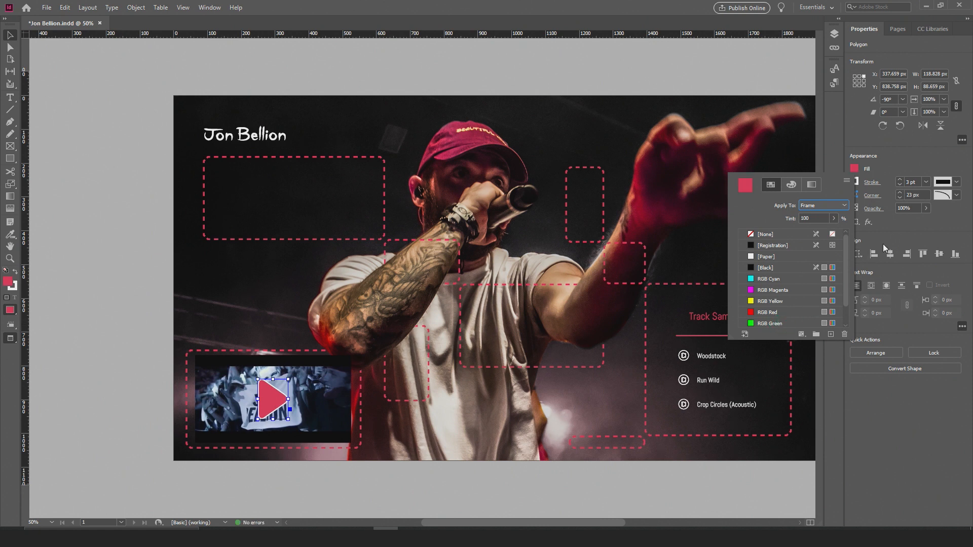
{"action": "left_click", "coordinate": [855, 181]}
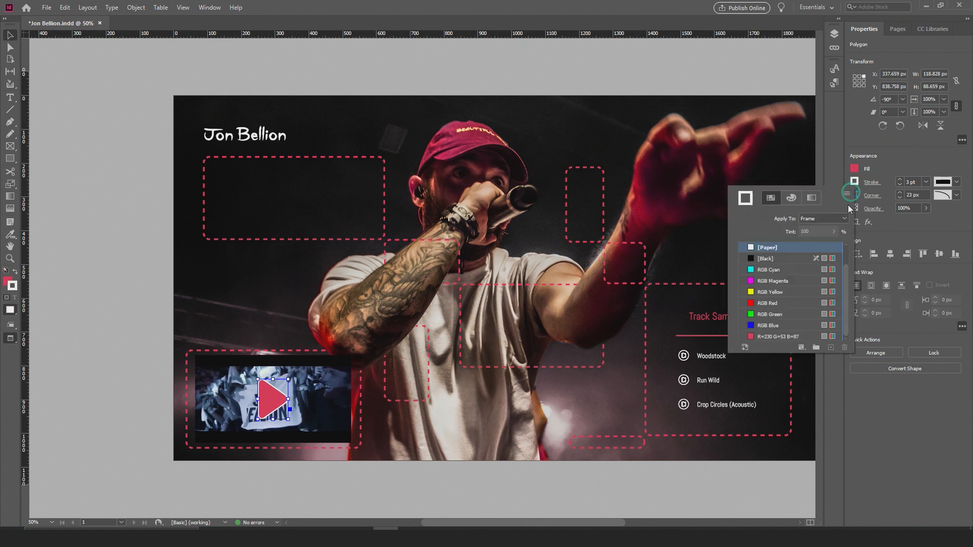
{"action": "left_click", "coordinate": [782, 336]}
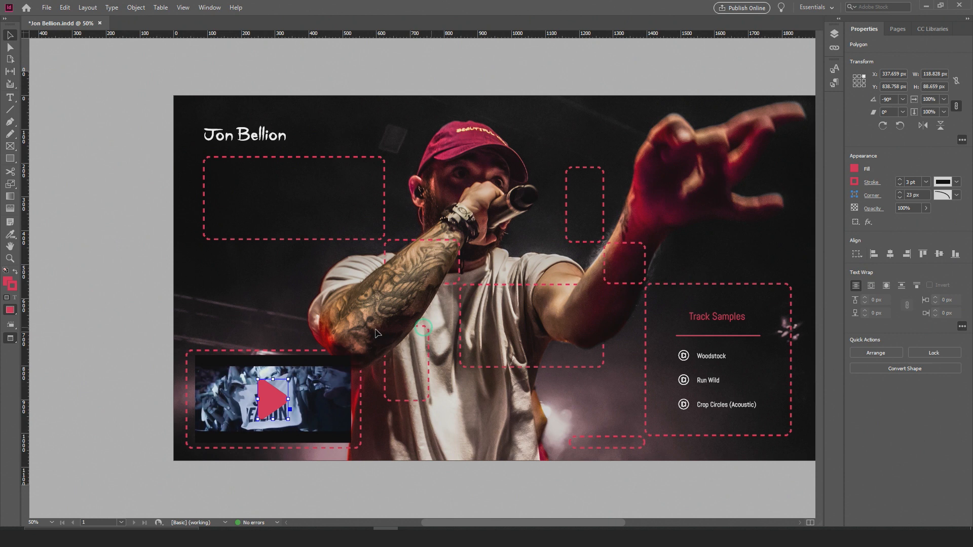
{"action": "left_click", "coordinate": [125, 285]}
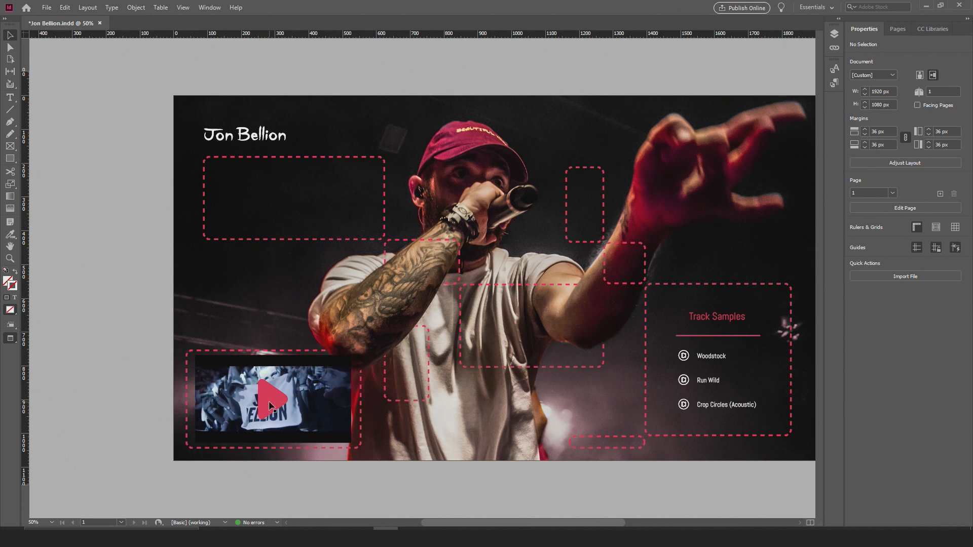
Delete the play triangle from the video
{"action": "scroll", "coordinate": [269, 405], "scroll_direction": "up", "scroll_amount": 1, "text": "alt"}
{"action": "left_click_drag", "start_coordinate": [319, 415], "coordinate": [233, 357]}
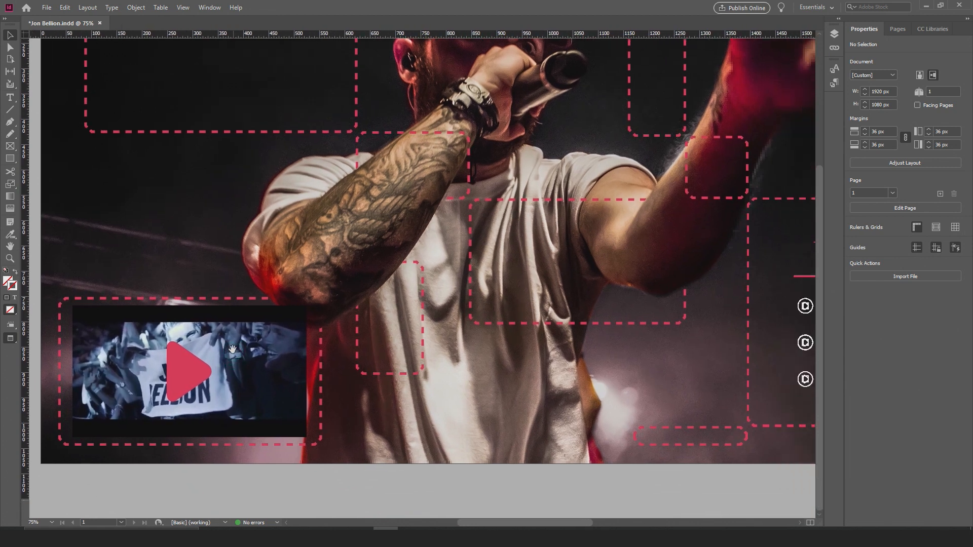
{"action": "left_click", "coordinate": [179, 380]}
{"action": "key", "text": "Delete"}
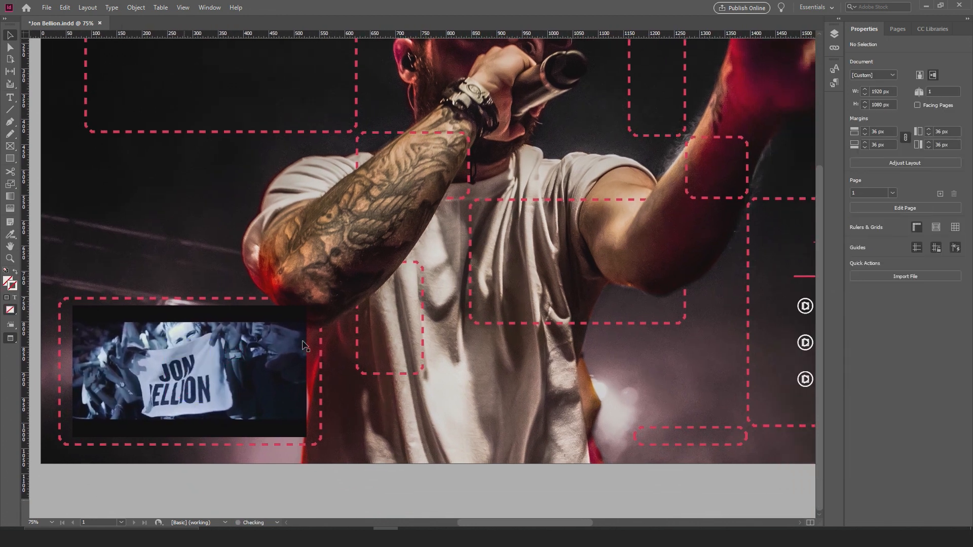
Switch the page from preview back to normal view with frame edges shown
{"action": "scroll", "coordinate": [385, 336], "scroll_direction": "down", "scroll_amount": 1, "text": "alt"}
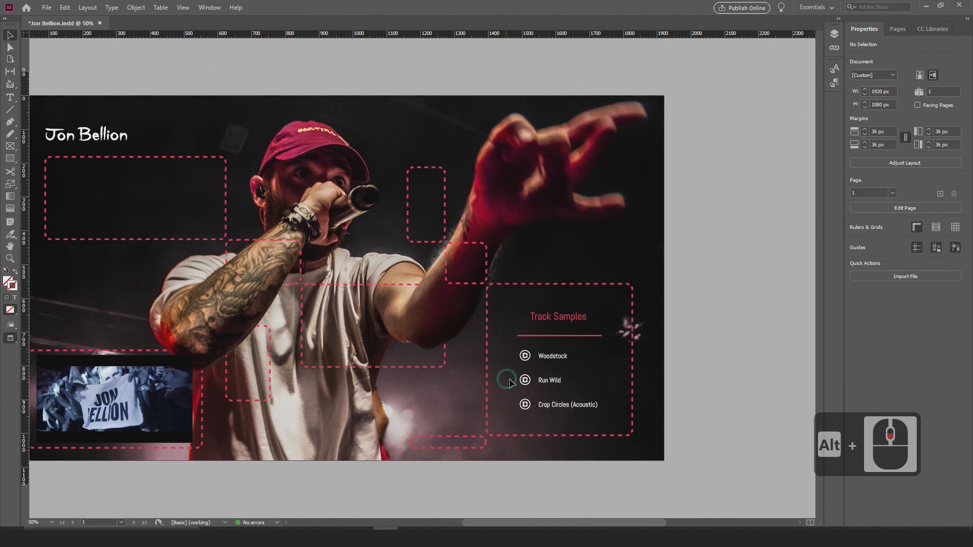
{"action": "scroll", "coordinate": [502, 392], "scroll_direction": "up", "scroll_amount": 1, "text": "alt"}
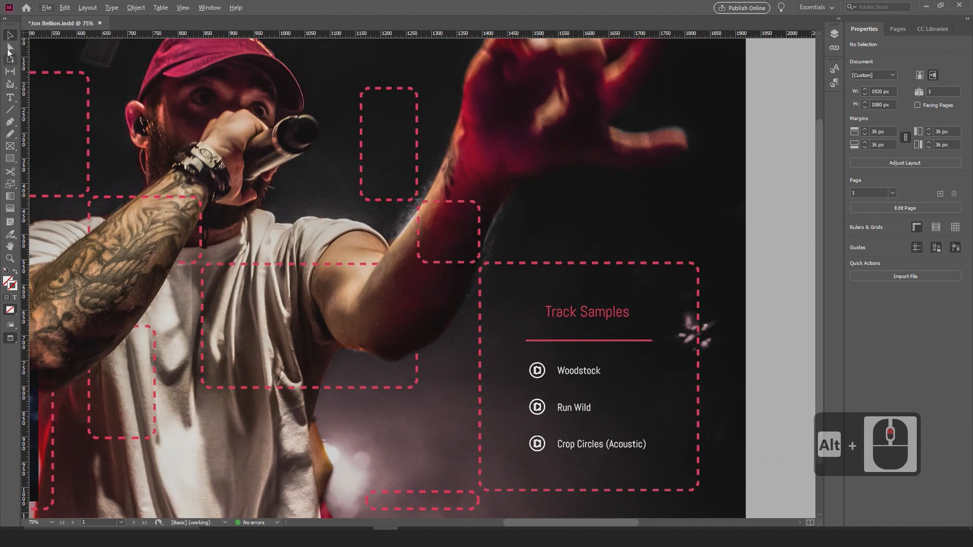
{"action": "left_click_drag", "start_coordinate": [205, 332], "coordinate": [528, 357]}
{"action": "left_click_drag", "start_coordinate": [347, 398], "coordinate": [286, 287]}
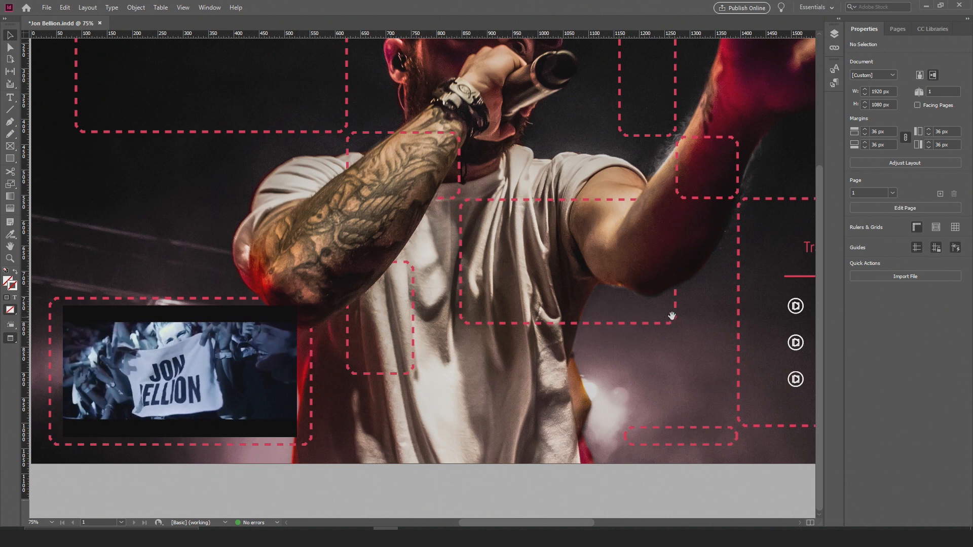
{"action": "left_click_drag", "start_coordinate": [674, 316], "coordinate": [482, 311]}
{"action": "left_click_drag", "start_coordinate": [584, 321], "coordinate": [510, 321]}
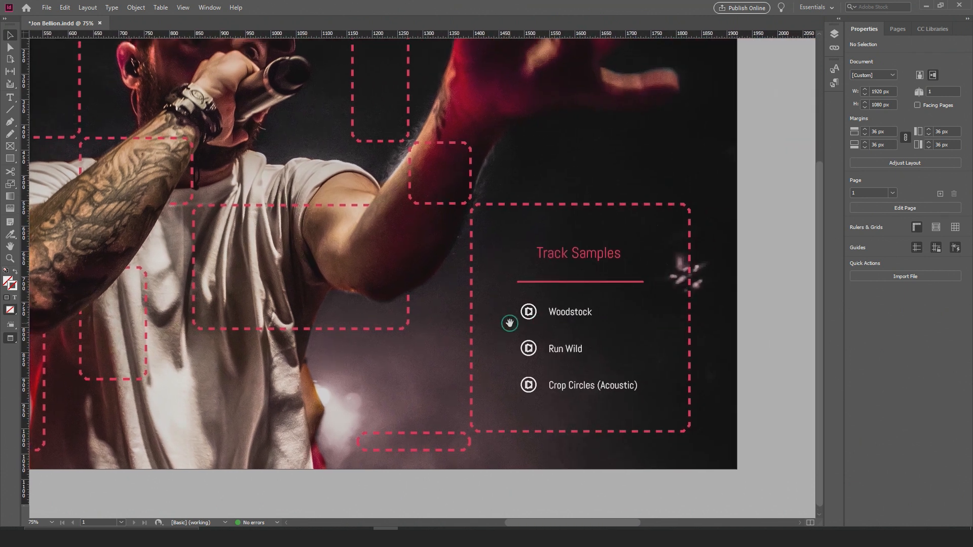
{"action": "scroll", "coordinate": [546, 325], "scroll_direction": "up", "scroll_amount": 1}
{"action": "scroll", "coordinate": [702, 325], "scroll_direction": "down", "scroll_amount": 2}
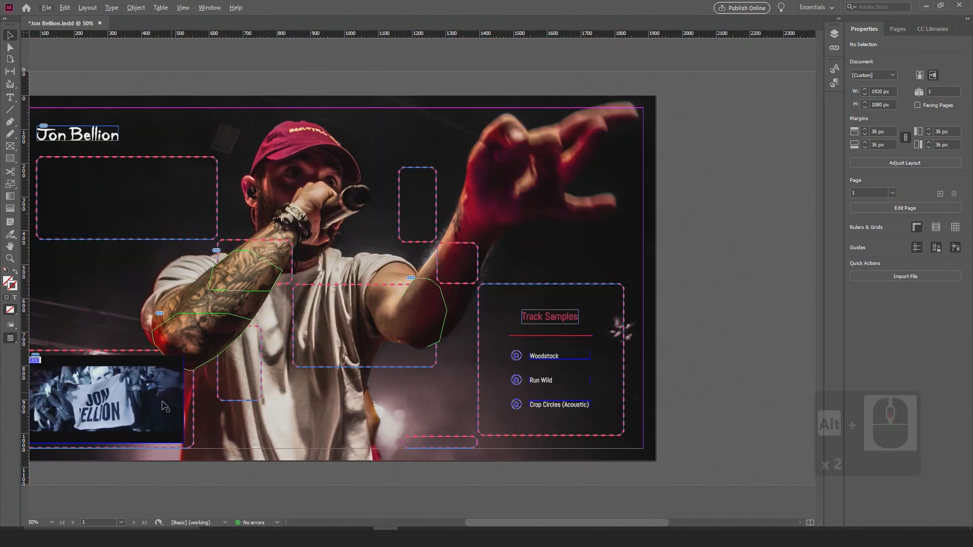
Copy the overlapping play and stop buttons beside Woodstock and place the copies just above the video
{"action": "scroll", "coordinate": [600, 355], "scroll_direction": "up", "scroll_amount": 1}
{"action": "scroll", "coordinate": [588, 393], "scroll_direction": "up", "scroll_amount": 1}
{"action": "scroll", "coordinate": [583, 411], "scroll_direction": "up", "scroll_amount": 1}
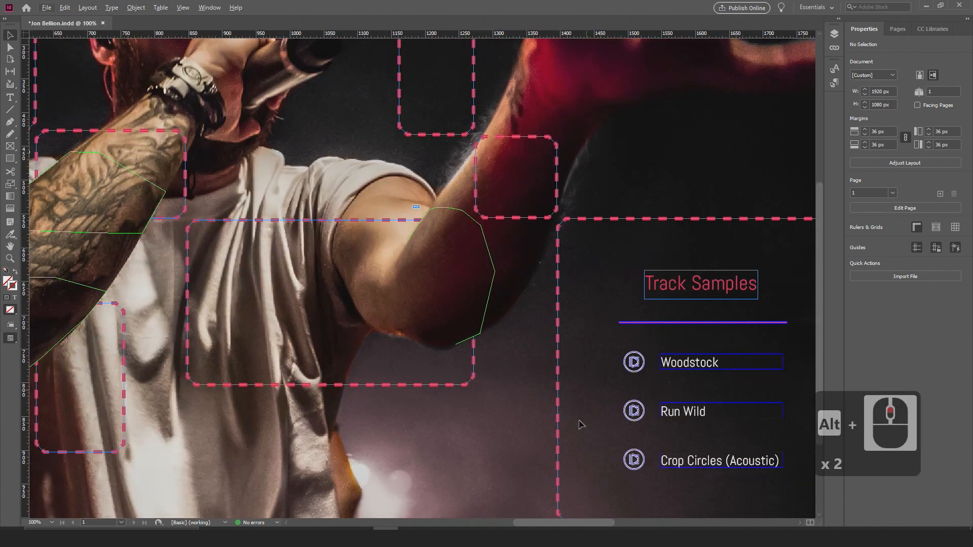
{"action": "scroll", "coordinate": [567, 365], "scroll_direction": "up", "scroll_amount": 1}
{"action": "scroll", "coordinate": [527, 319], "scroll_direction": "up", "scroll_amount": 1}
{"action": "left_click", "coordinate": [533, 328]}
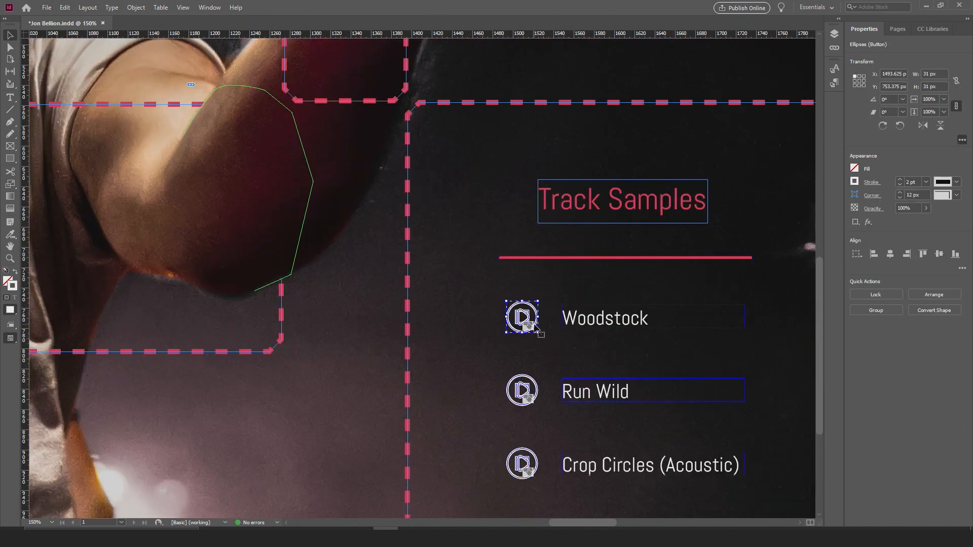
{"action": "scroll", "coordinate": [354, 341], "scroll_direction": "down", "scroll_amount": 2}
{"action": "scroll", "coordinate": [304, 342], "scroll_direction": "down", "scroll_amount": 2}
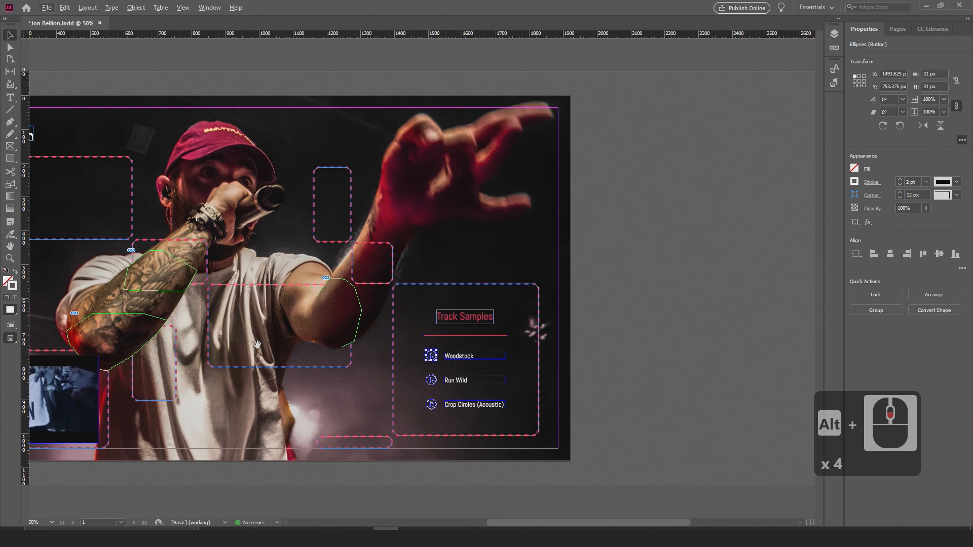
{"action": "scroll", "coordinate": [307, 351], "scroll_direction": "up", "scroll_amount": 2}
{"action": "left_click", "coordinate": [298, 342]}
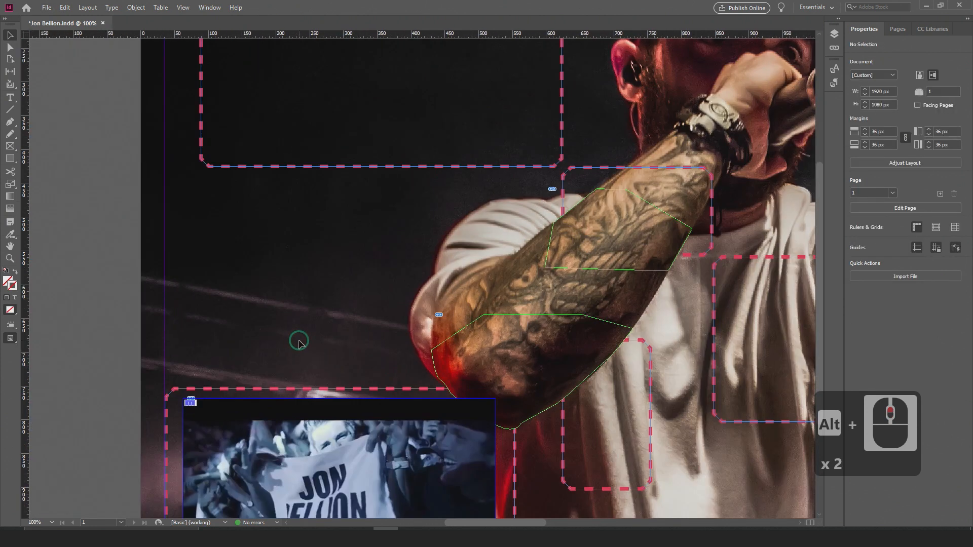
{"action": "left_click_drag", "start_coordinate": [422, 279], "coordinate": [250, 359]}
{"action": "left_click", "coordinate": [305, 401]}
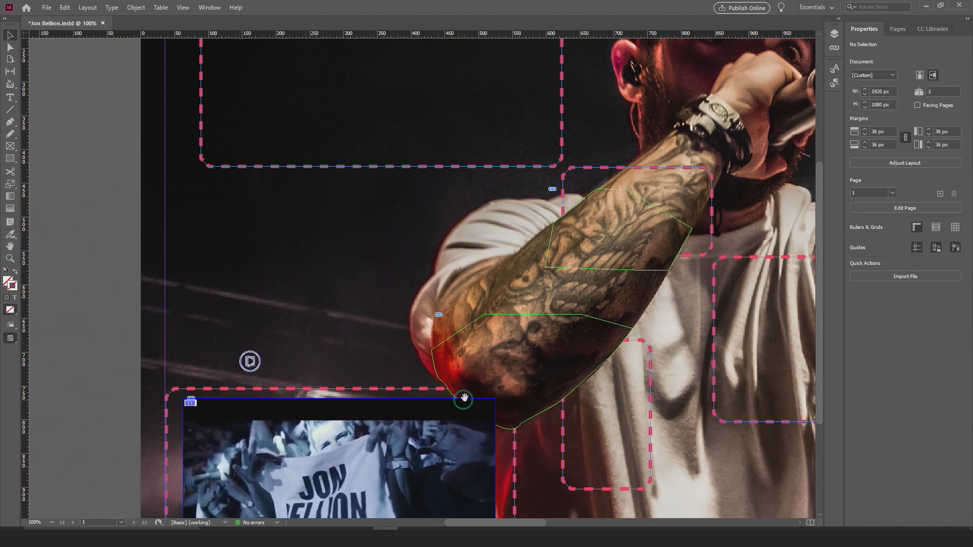
Switch to the Interactive for PDF workspace and open the Buttons and Forms settings of the Woodstock play button
{"action": "left_click_drag", "start_coordinate": [464, 400], "coordinate": [233, 344]}
{"action": "left_click_drag", "start_coordinate": [575, 332], "coordinate": [371, 356]}
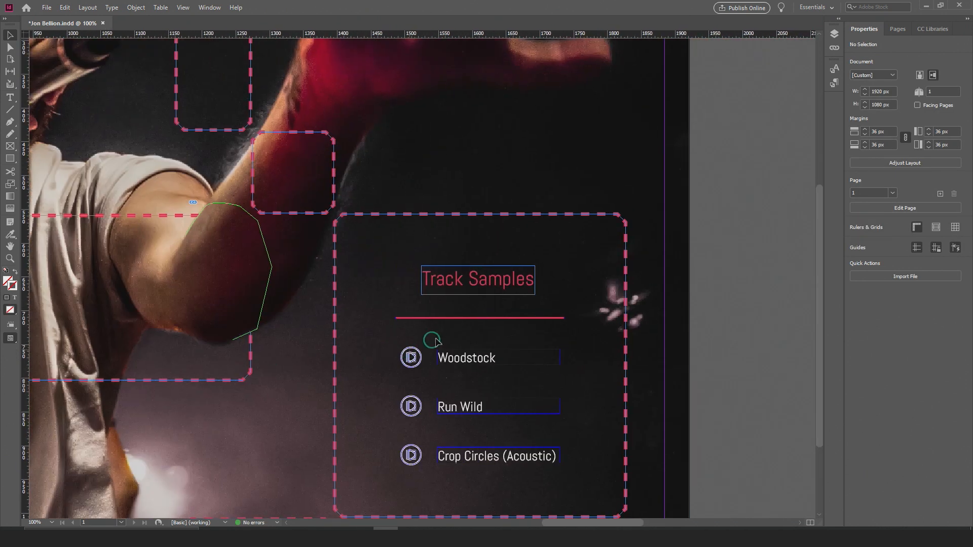
{"action": "left_click", "coordinate": [806, 8]}
{"action": "left_click", "coordinate": [820, 72]}
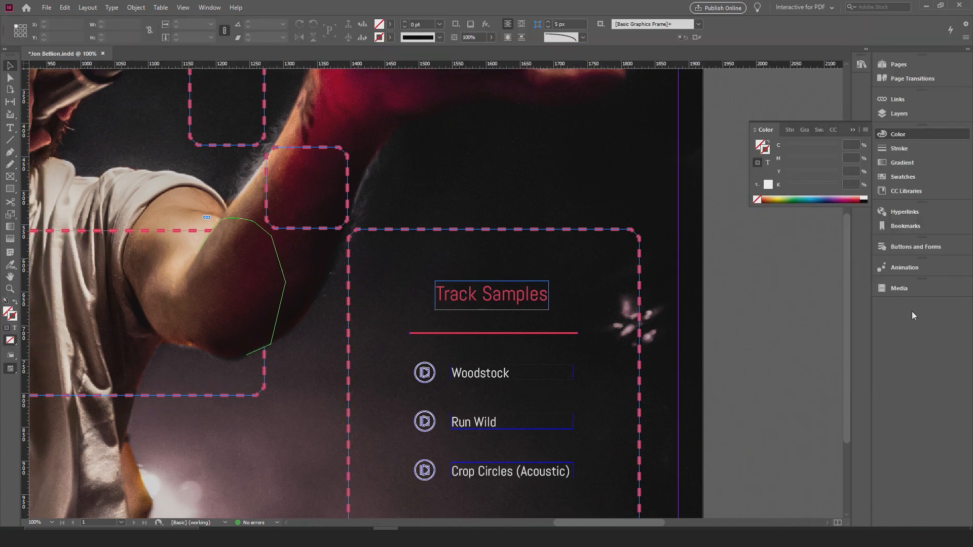
{"action": "left_click", "coordinate": [432, 378]}
{"action": "left_click", "coordinate": [912, 246]}
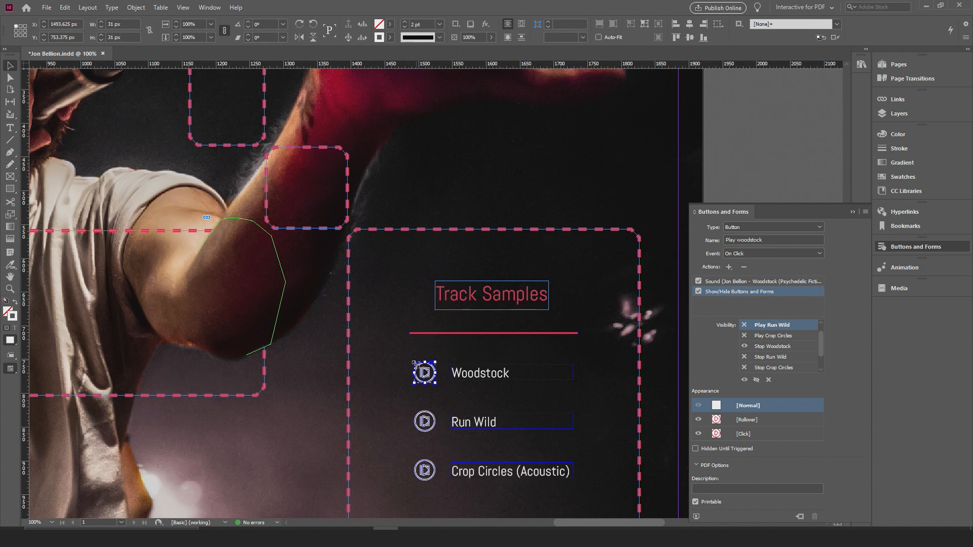
Move the copied play button off the copied stop button to sit beside it at X 185 px, above the video
{"action": "scroll", "coordinate": [429, 376], "scroll_direction": "up", "scroll_amount": 7, "text": "alt"}
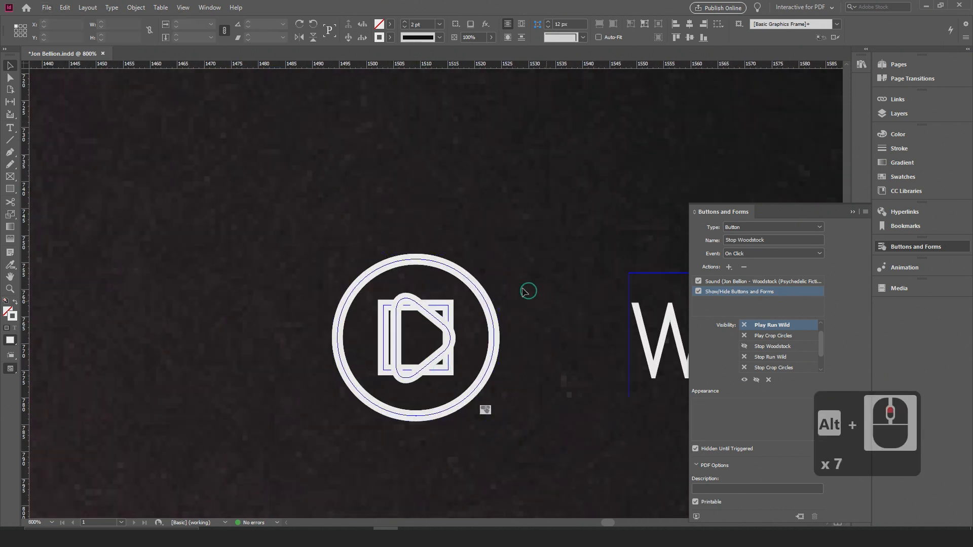
{"action": "scroll", "coordinate": [482, 293], "scroll_direction": "down", "scroll_amount": 6, "text": "alt"}
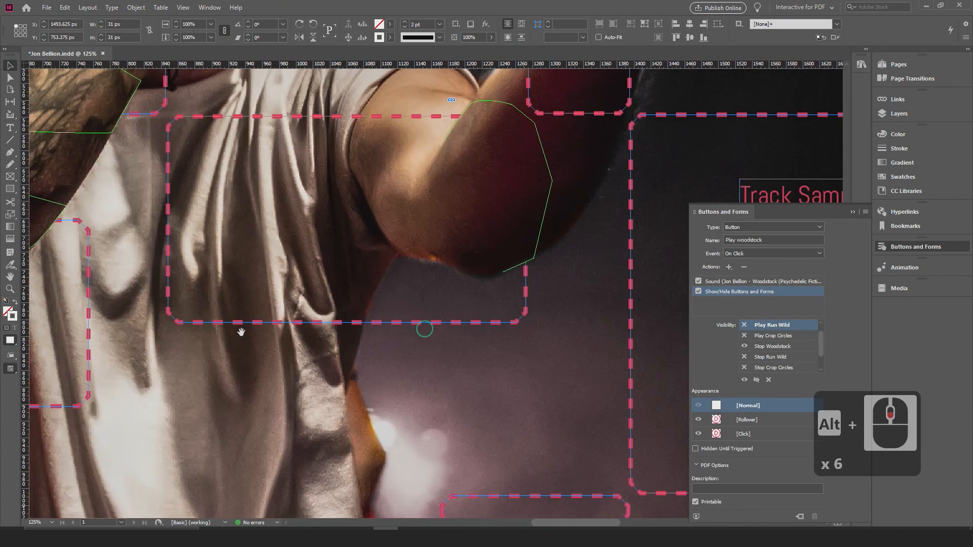
{"action": "left_click_drag", "start_coordinate": [240, 332], "coordinate": [369, 274]}
{"action": "scroll", "coordinate": [369, 274], "scroll_direction": "up", "scroll_amount": 1, "text": "alt"}
{"action": "scroll", "coordinate": [368, 273], "scroll_direction": "up", "scroll_amount": 3, "text": "alt"}
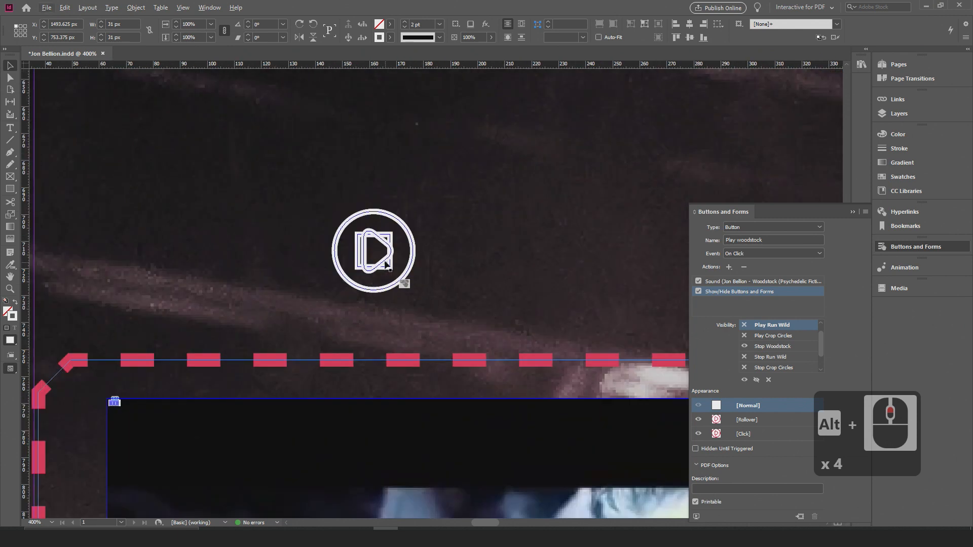
{"action": "left_click", "coordinate": [378, 276]}
{"action": "left_click_drag", "start_coordinate": [400, 263], "coordinate": [505, 262]}
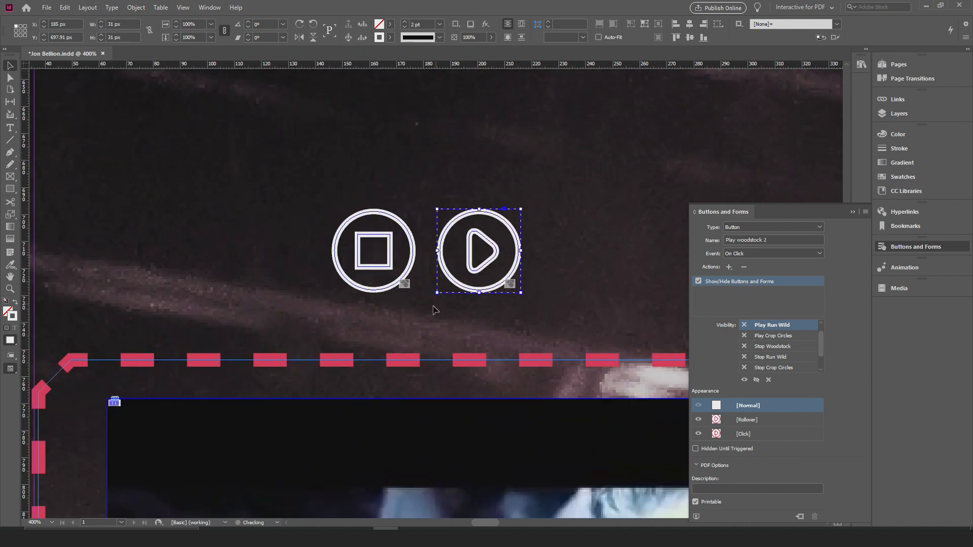
Delete the Show/Hide Buttons and Forms action from the copied play button, Play woodstock 2
{"action": "left_click", "coordinate": [432, 307]}
{"action": "scroll", "coordinate": [448, 273], "scroll_direction": "left", "scroll_amount": 2}
{"action": "left_click", "coordinate": [402, 258]}
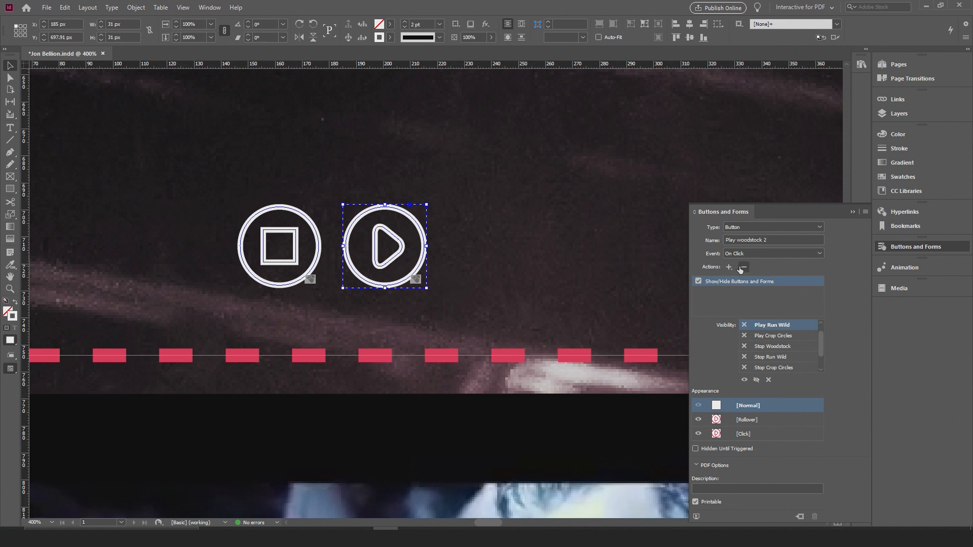
{"action": "scroll", "coordinate": [768, 349], "scroll_direction": "down", "scroll_amount": 3}
{"action": "scroll", "coordinate": [765, 346], "scroll_direction": "up", "scroll_amount": 2}
{"action": "left_click", "coordinate": [743, 267]}
{"action": "left_click", "coordinate": [474, 280]}
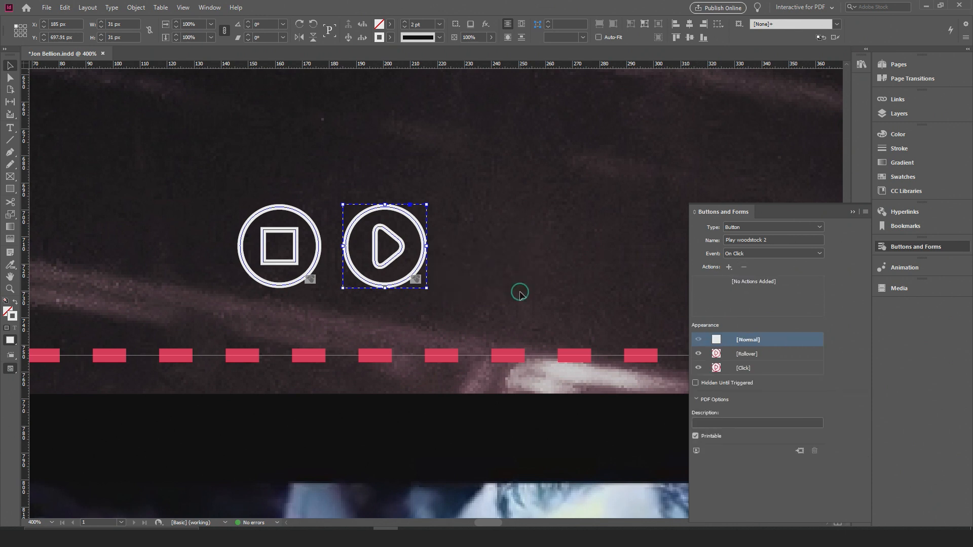
Delete the Show/Hide Buttons and Forms action from the copied stop button, Stop Woodstock 2
{"action": "left_click", "coordinate": [296, 245]}
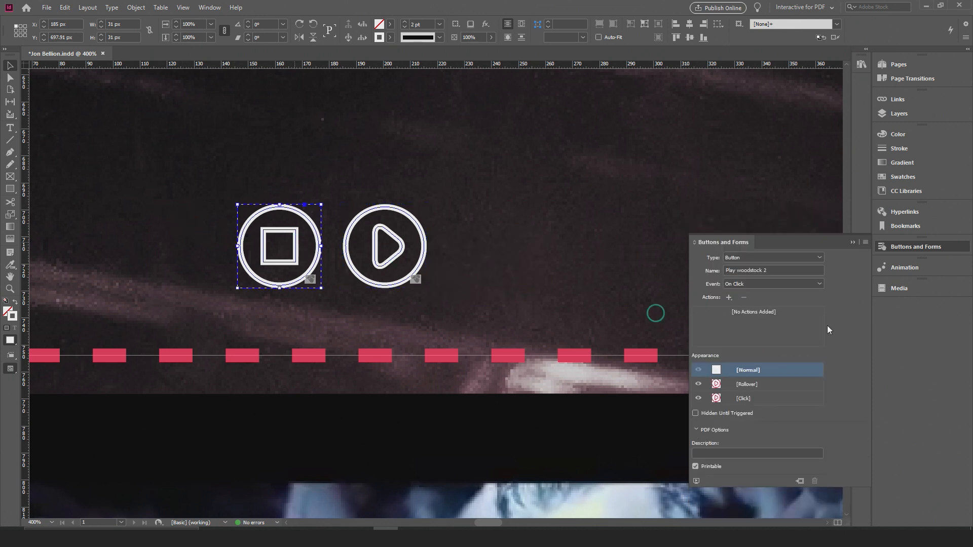
{"action": "left_click", "coordinate": [745, 282]}
{"action": "left_click", "coordinate": [743, 267]}
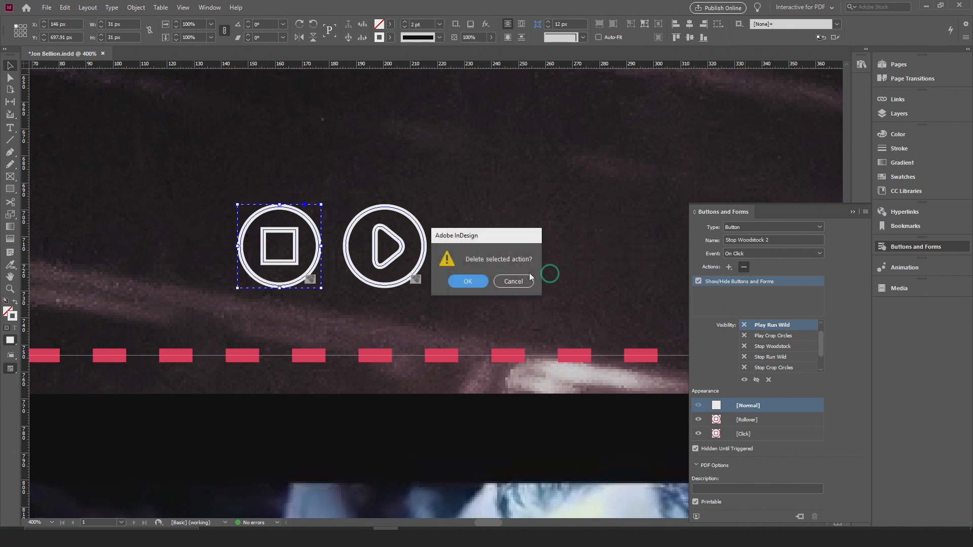
{"action": "left_click", "coordinate": [468, 280]}
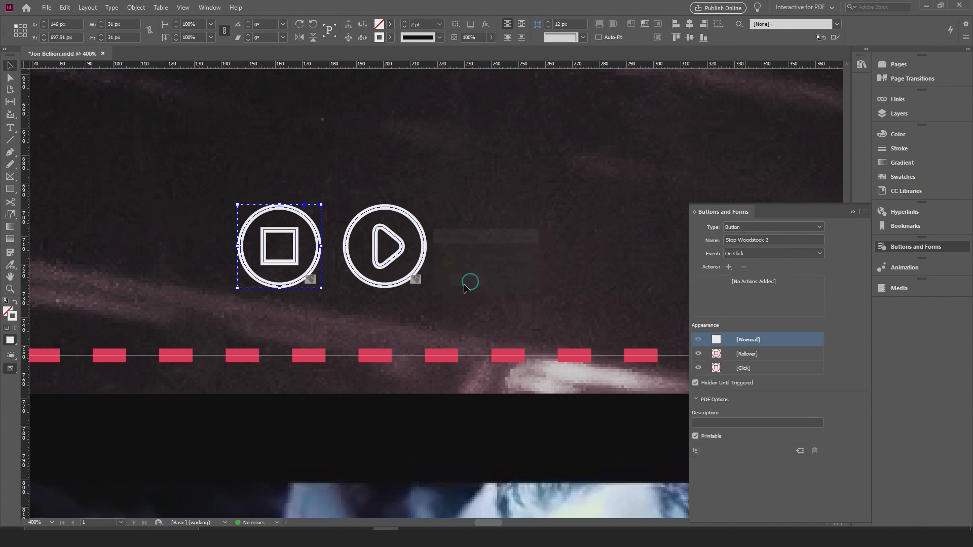
Check the Click and Normal appearances of the copied play button
{"action": "left_click", "coordinate": [389, 267]}
{"action": "left_click", "coordinate": [746, 393]}
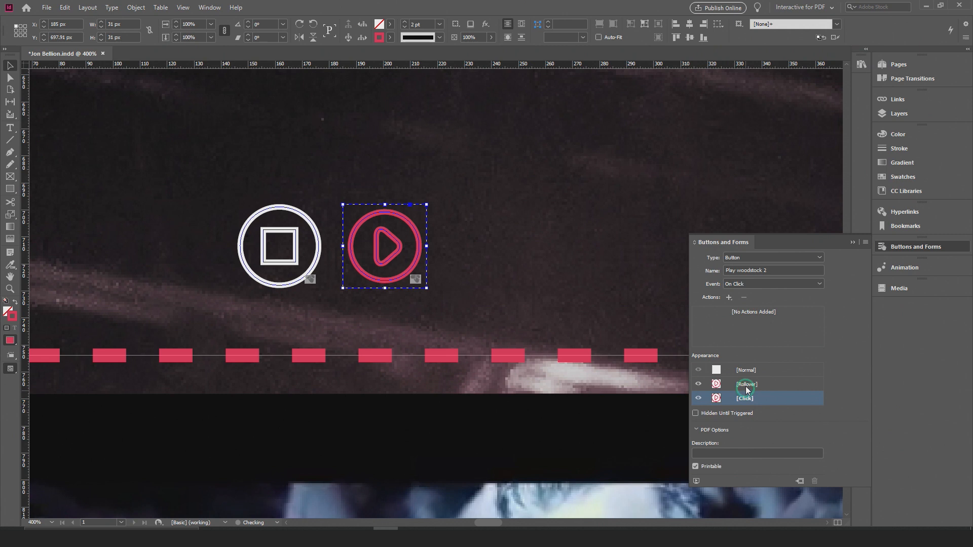
{"action": "left_click", "coordinate": [747, 370]}
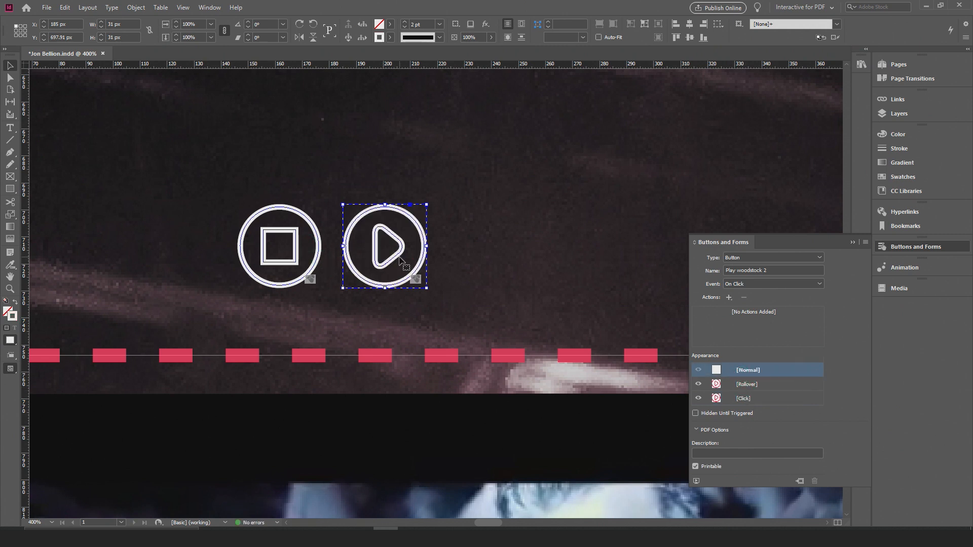
Rename the copied play button as Play video and the copied stop button as Stop video
{"action": "left_click", "coordinate": [770, 270]}
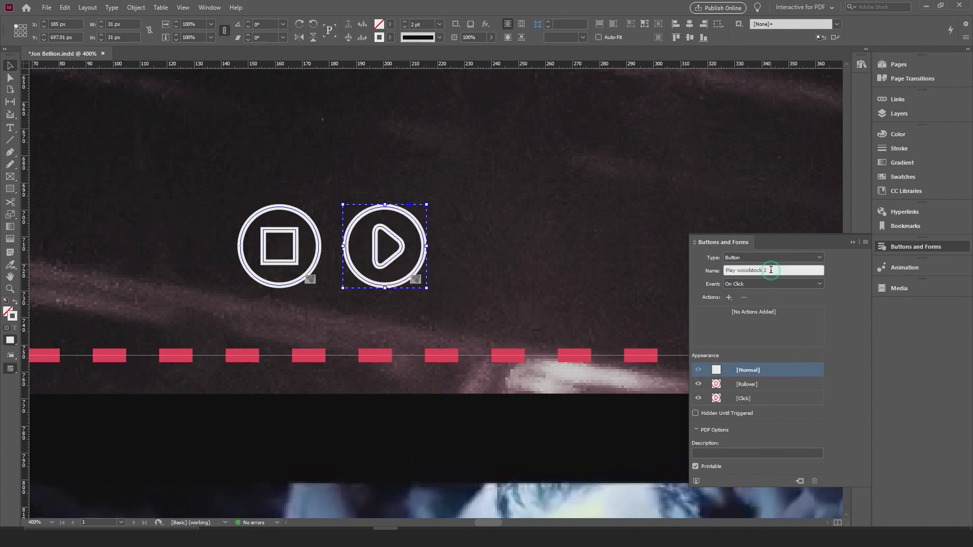
{"action": "type", "text": "vd"}
{"action": "left_click", "coordinate": [298, 249]}
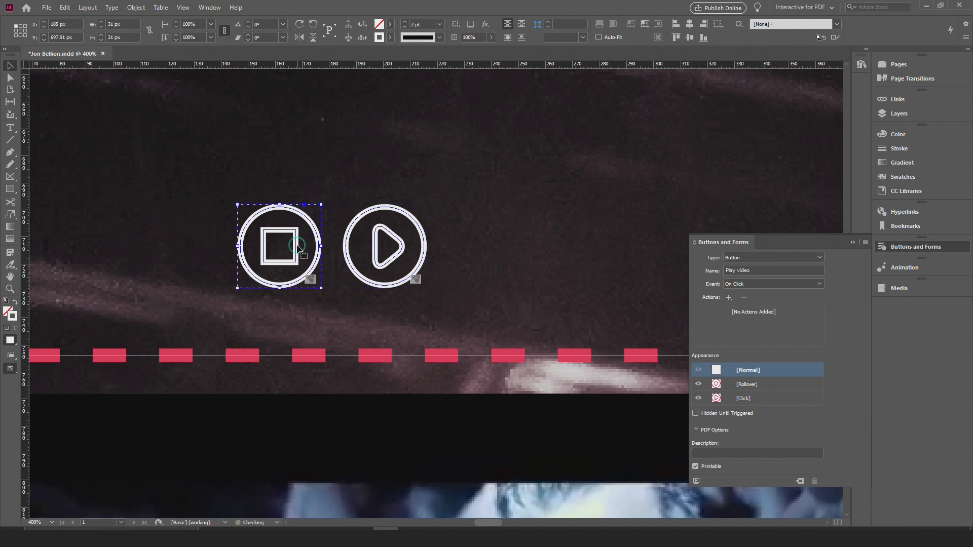
{"action": "left_click", "coordinate": [765, 267]}
{"action": "left_click_drag", "start_coordinate": [774, 268], "coordinate": [738, 274]}
{"action": "type", "text": "vi"}
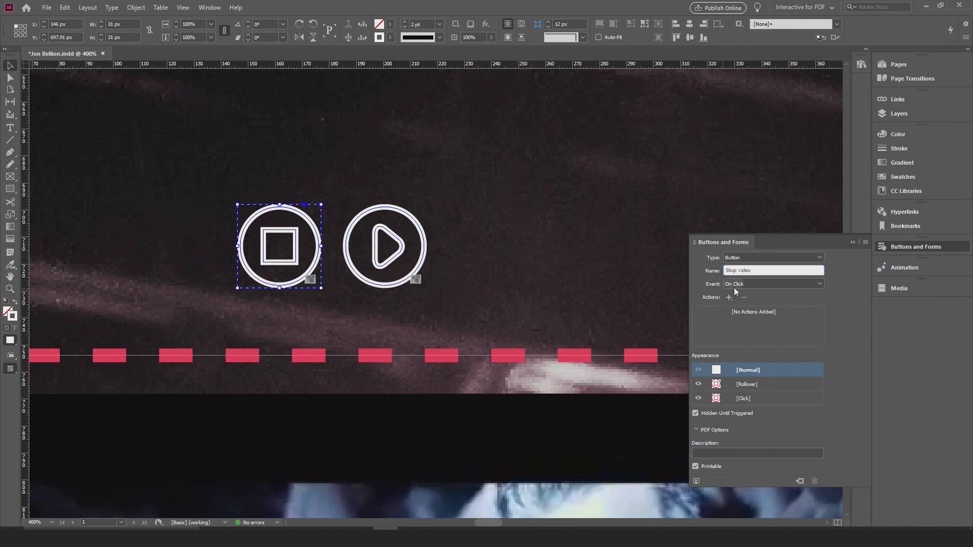
Give the Play video button a Video action that plays all time low.mp4
{"action": "left_click", "coordinate": [408, 249]}
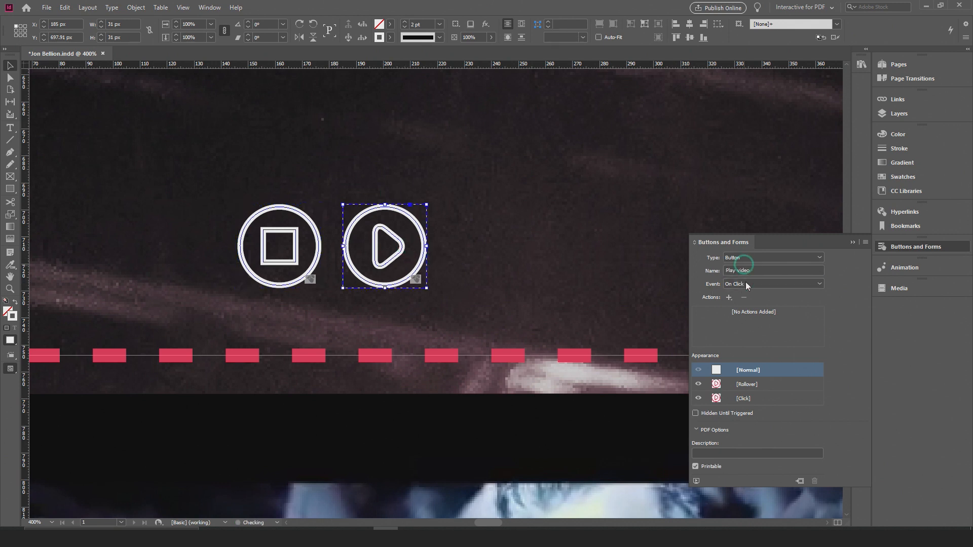
{"action": "left_click", "coordinate": [730, 299]}
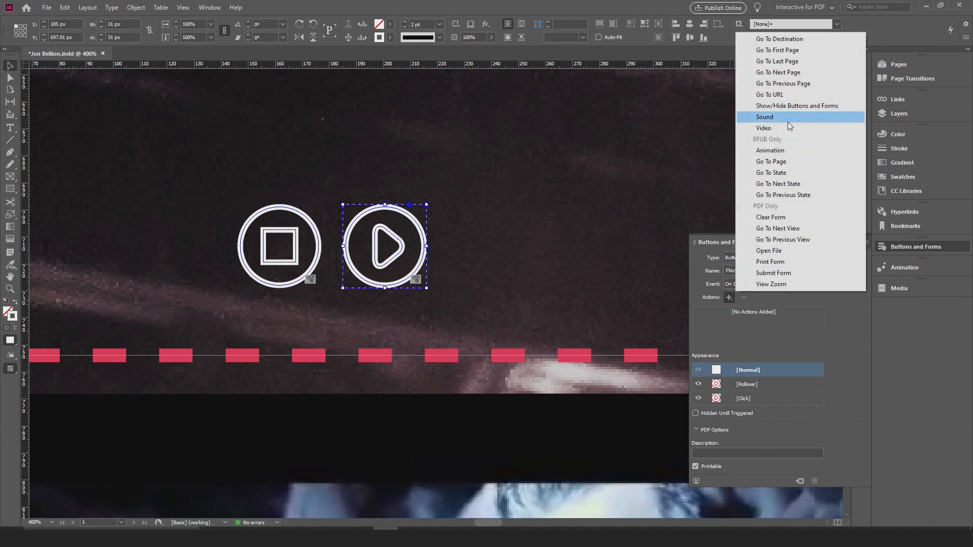
{"action": "left_click", "coordinate": [765, 128]}
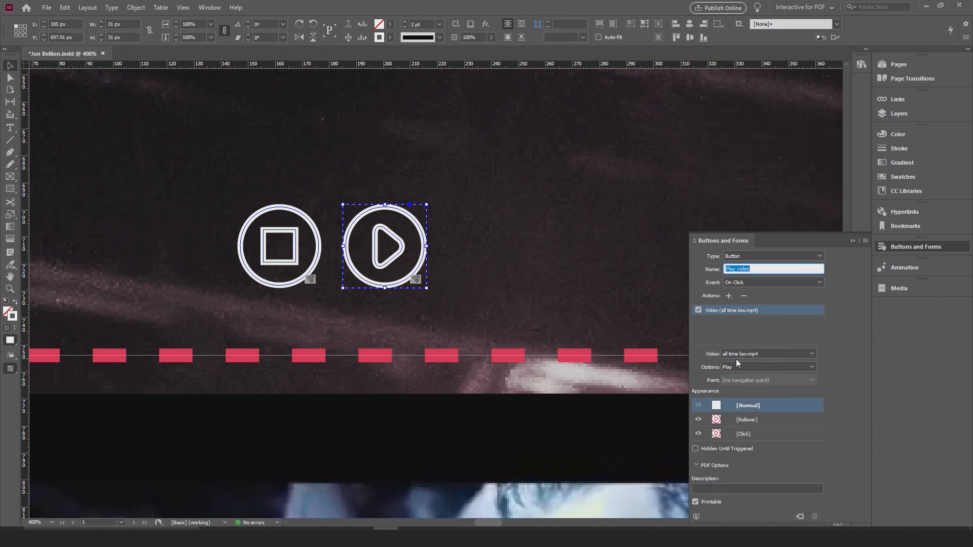
{"action": "left_click", "coordinate": [744, 355]}
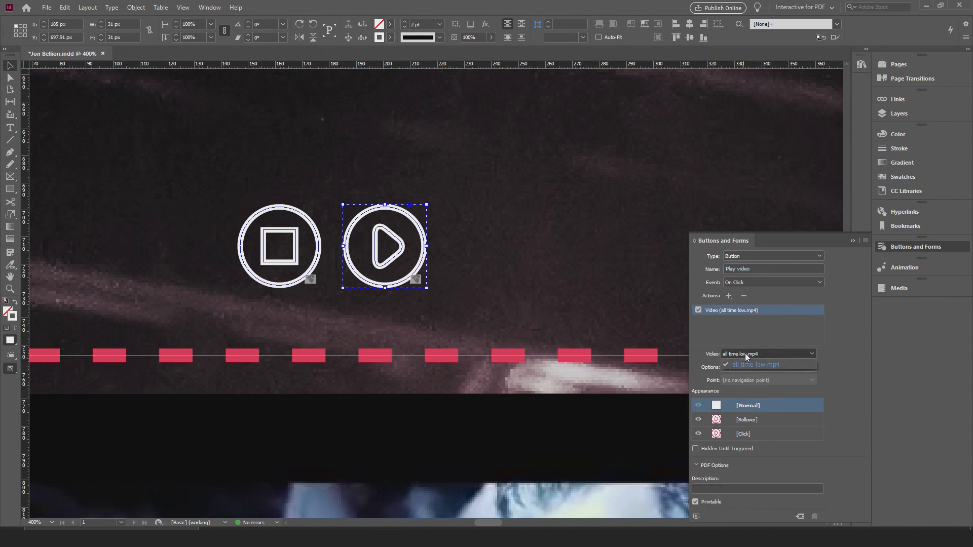
{"action": "left_click", "coordinate": [728, 374]}
{"action": "left_click", "coordinate": [758, 371]}
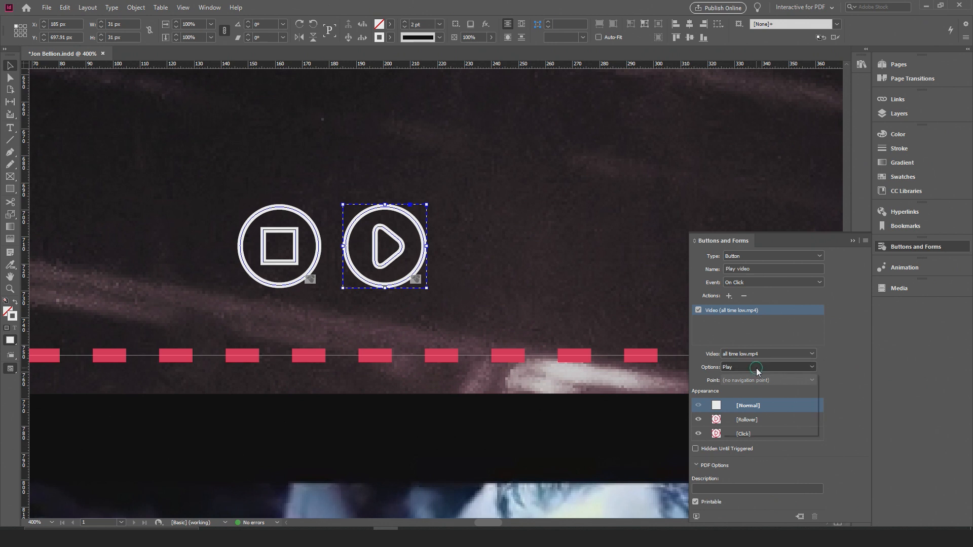
{"action": "left_click", "coordinate": [758, 372]}
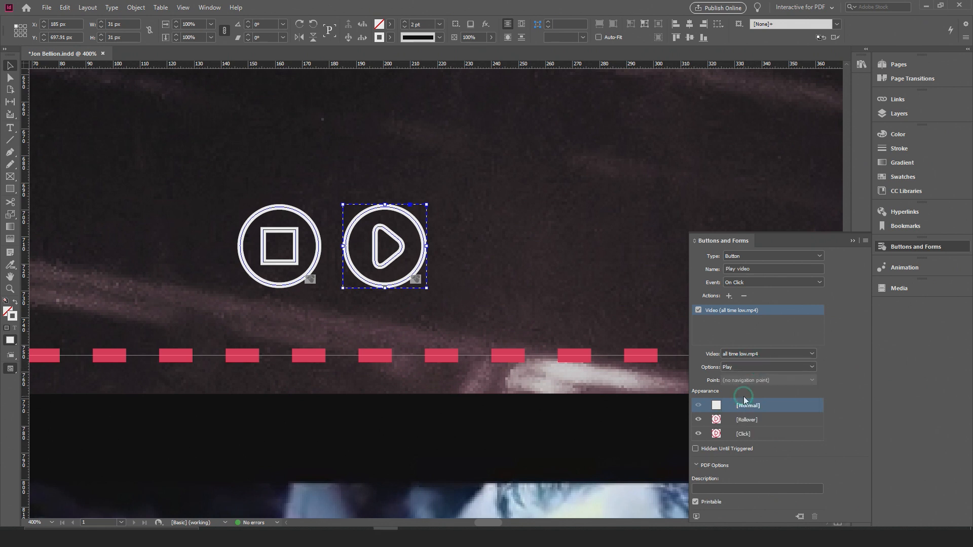
Add a Show/Hide Buttons and Forms action to the Play video button that shows Stop video and hides Play video
{"action": "left_click", "coordinate": [729, 296]}
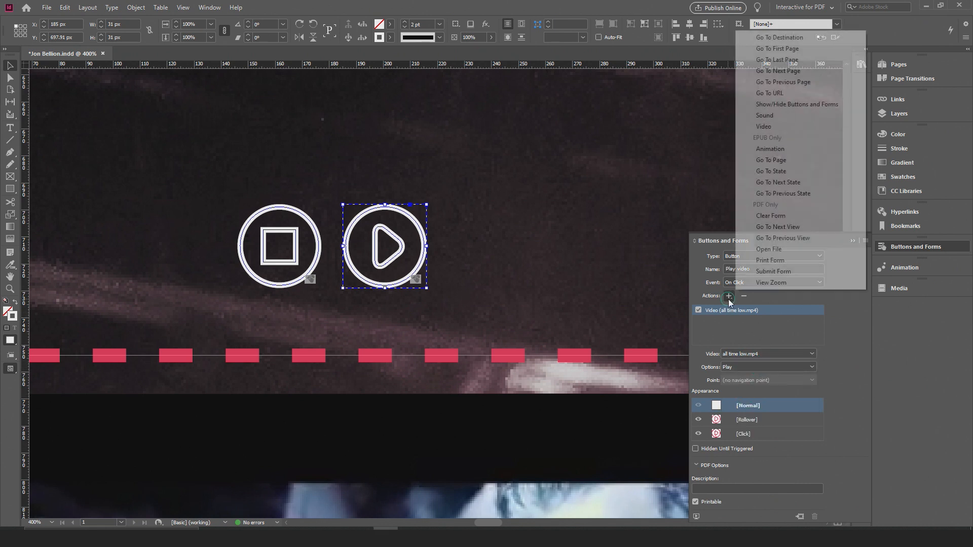
{"action": "left_click", "coordinate": [771, 99]}
{"action": "left_click", "coordinate": [785, 290]}
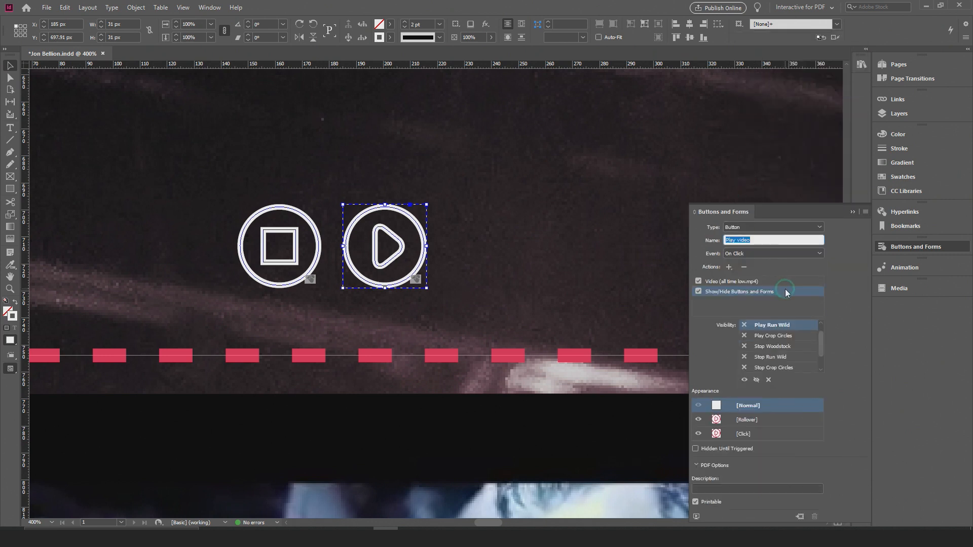
{"action": "scroll", "coordinate": [773, 344], "scroll_direction": "down", "scroll_amount": 1}
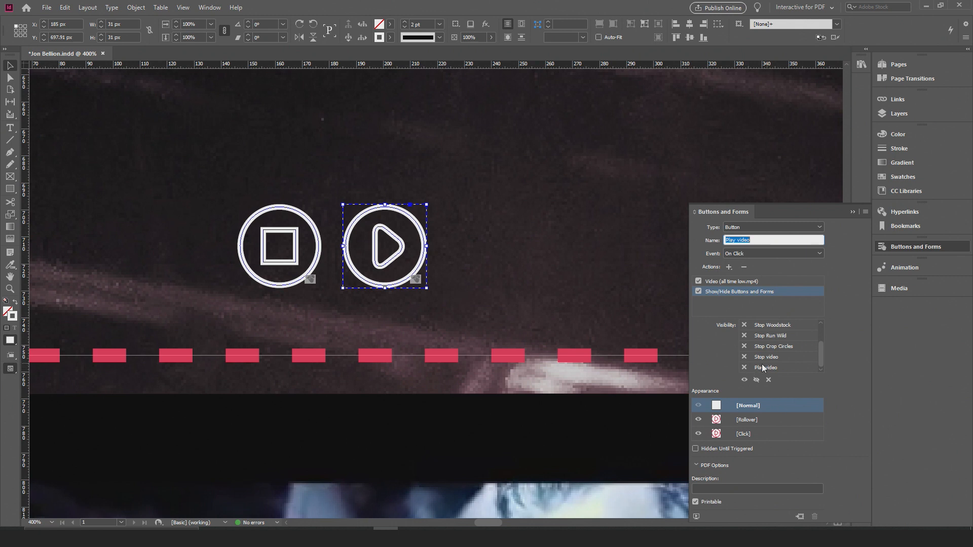
{"action": "left_click", "coordinate": [744, 368]}
{"action": "left_click", "coordinate": [744, 357]}
{"action": "left_click", "coordinate": [737, 399]}
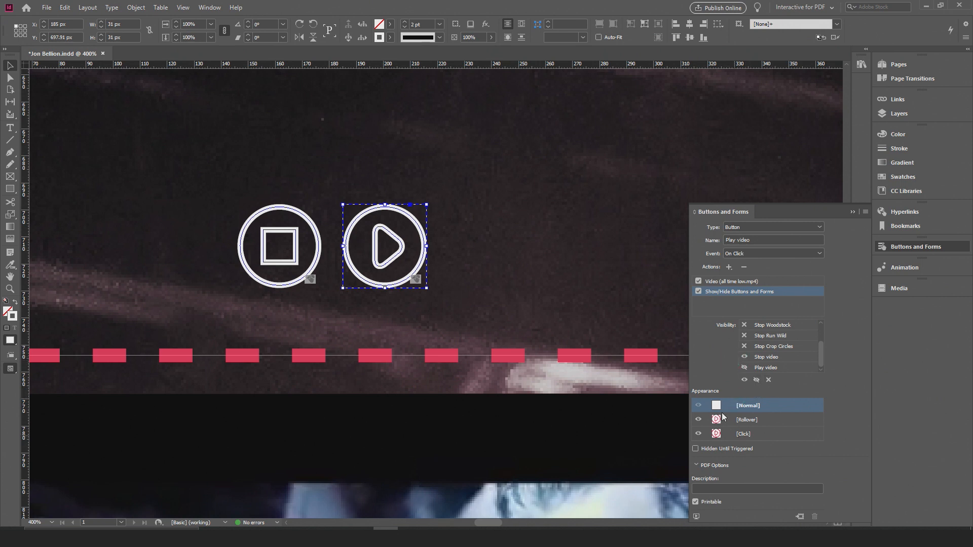
Give the Stop video button a Video action for all time low.mp4 with the Stop option
{"action": "left_click", "coordinate": [320, 258]}
{"action": "left_click", "coordinate": [765, 308]}
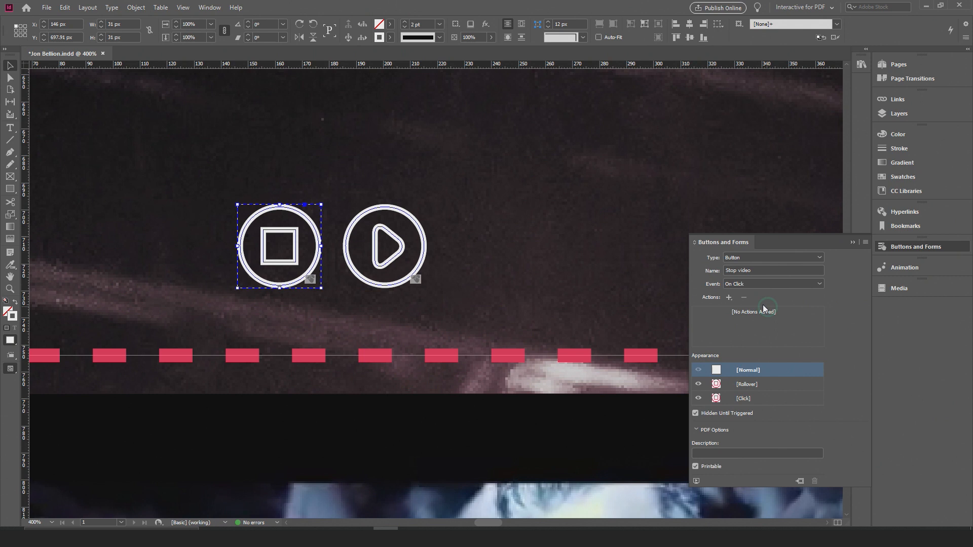
{"action": "left_click", "coordinate": [729, 297]}
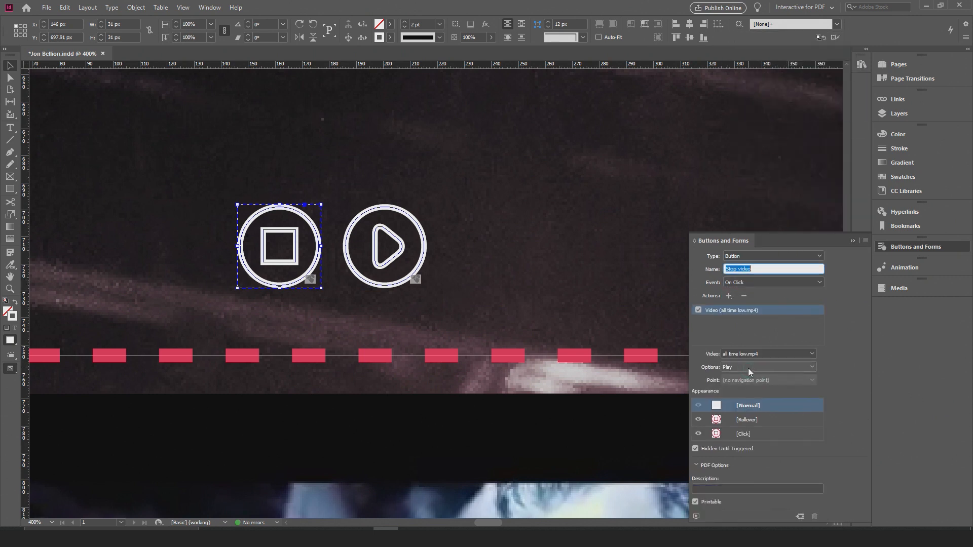
{"action": "left_click", "coordinate": [748, 367]}
{"action": "left_click", "coordinate": [753, 390]}
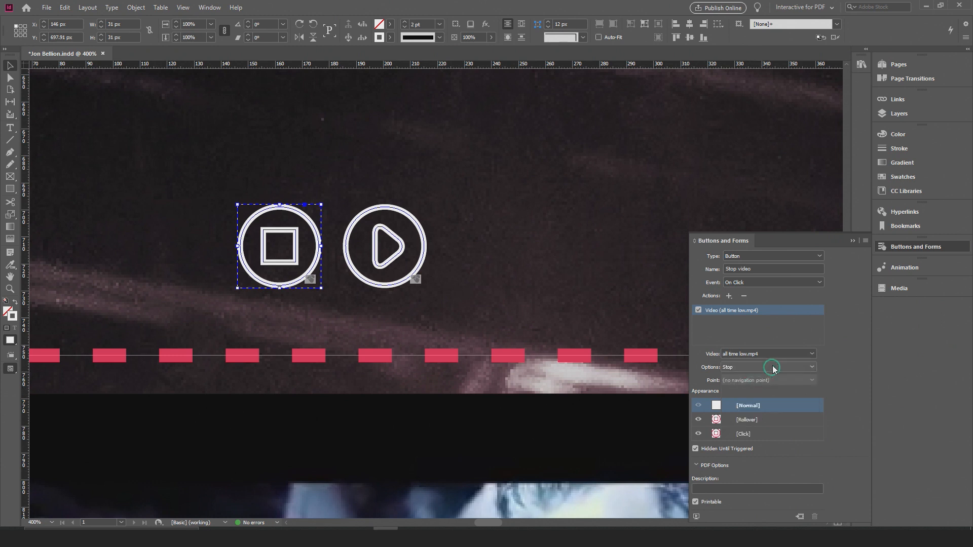
Add a Show/Hide Buttons and Forms action to the Stop video button that hides Stop video and shows Play video
{"action": "left_click", "coordinate": [729, 296]}
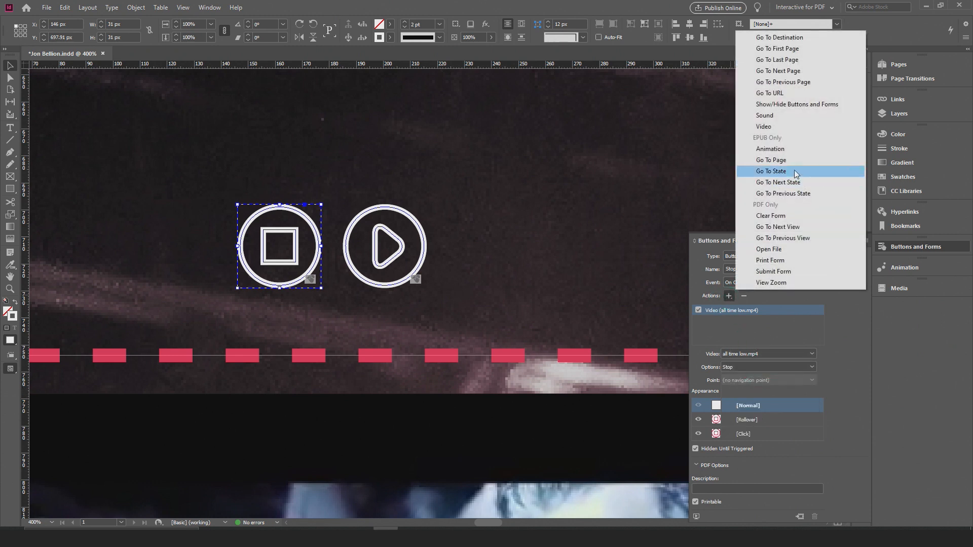
{"action": "left_click", "coordinate": [775, 105]}
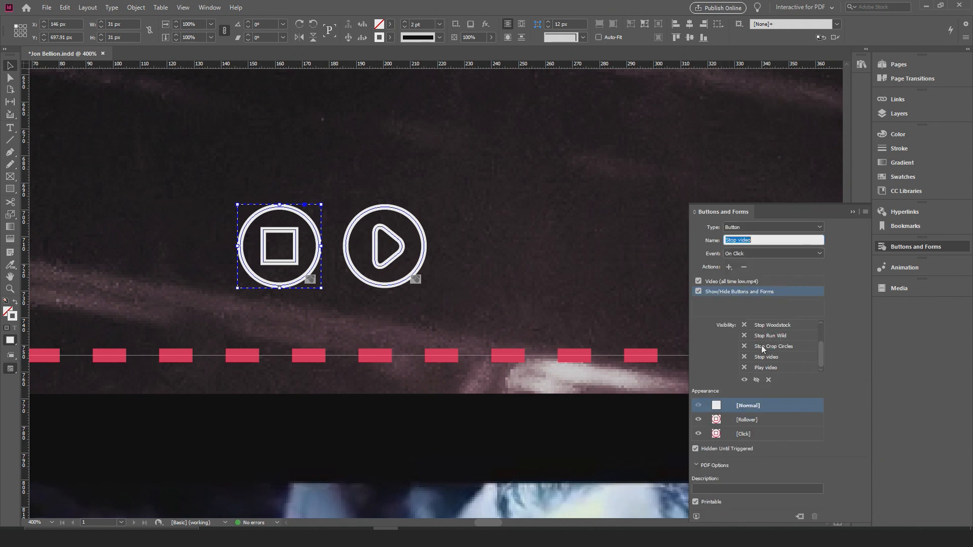
{"action": "left_click", "coordinate": [744, 357]}
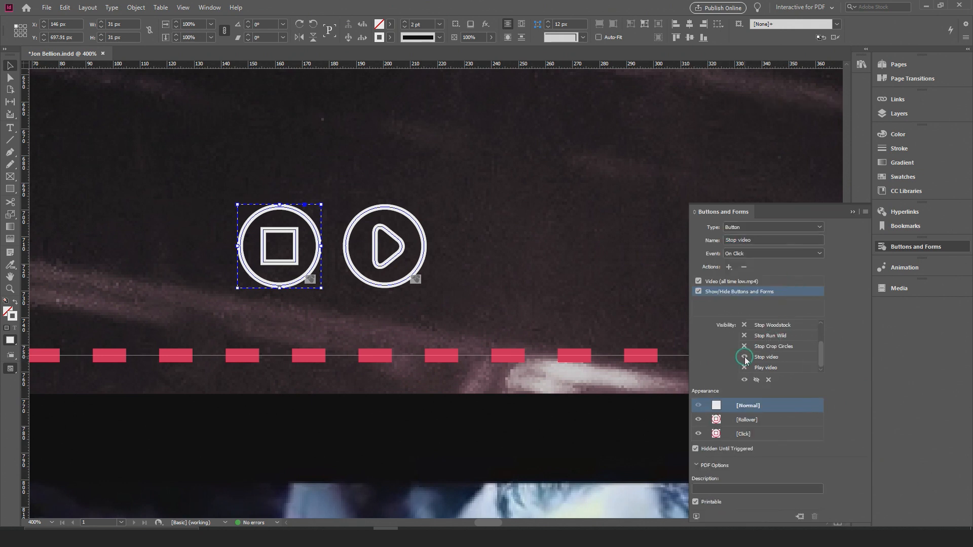
{"action": "left_click", "coordinate": [744, 367]}
Place the stop button exactly over the play button at X 185 px, Y 697.91 px
{"action": "left_click", "coordinate": [422, 232]}
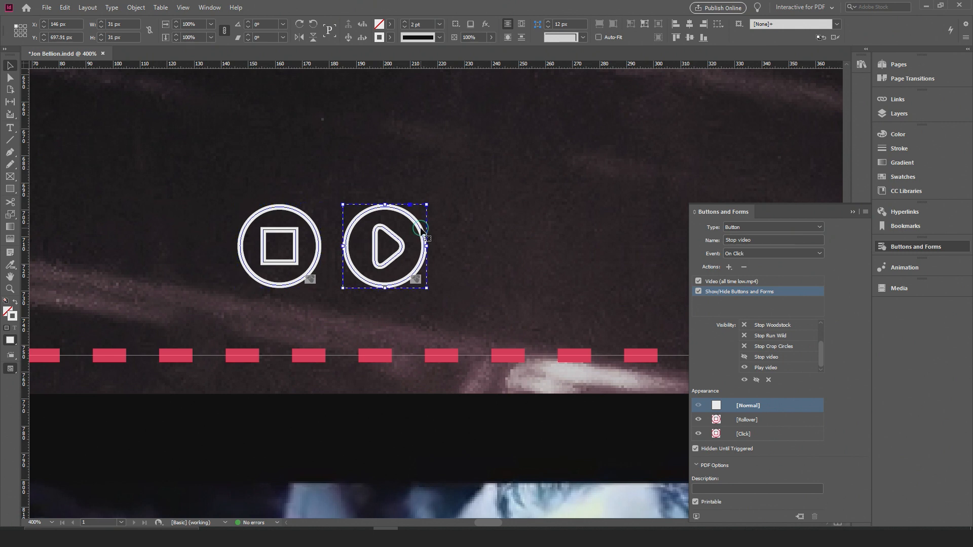
{"action": "left_click", "coordinate": [320, 252]}
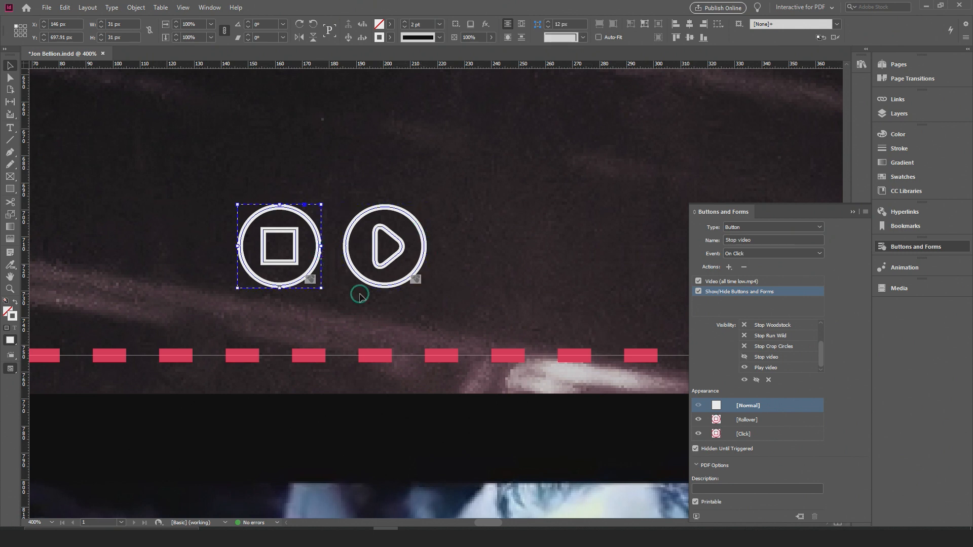
{"action": "right_click", "coordinate": [398, 243]}
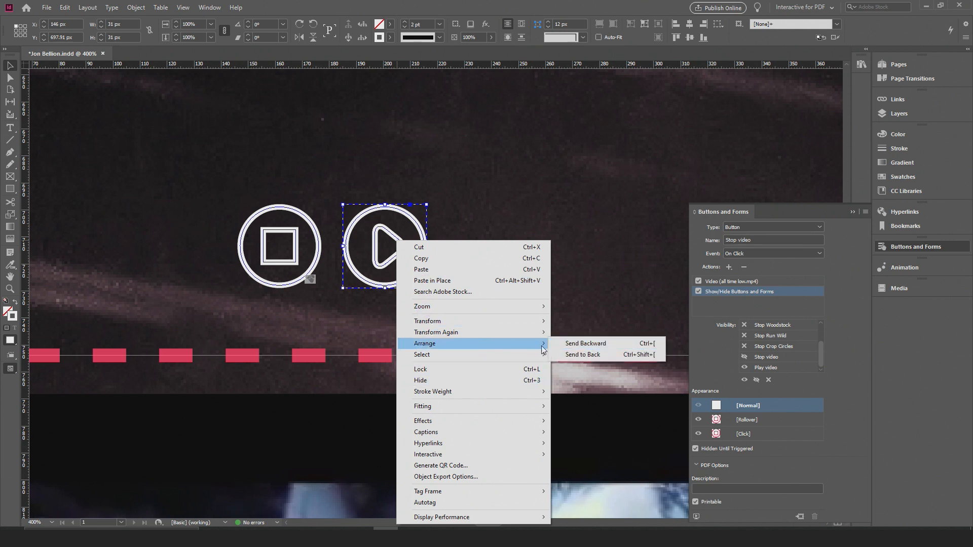
{"action": "left_click", "coordinate": [543, 232]}
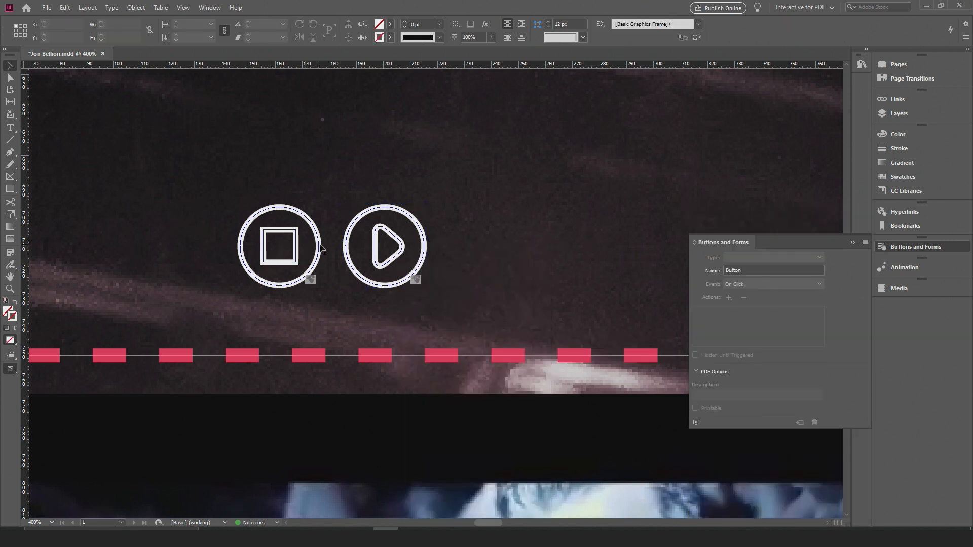
{"action": "left_click", "coordinate": [345, 249]}
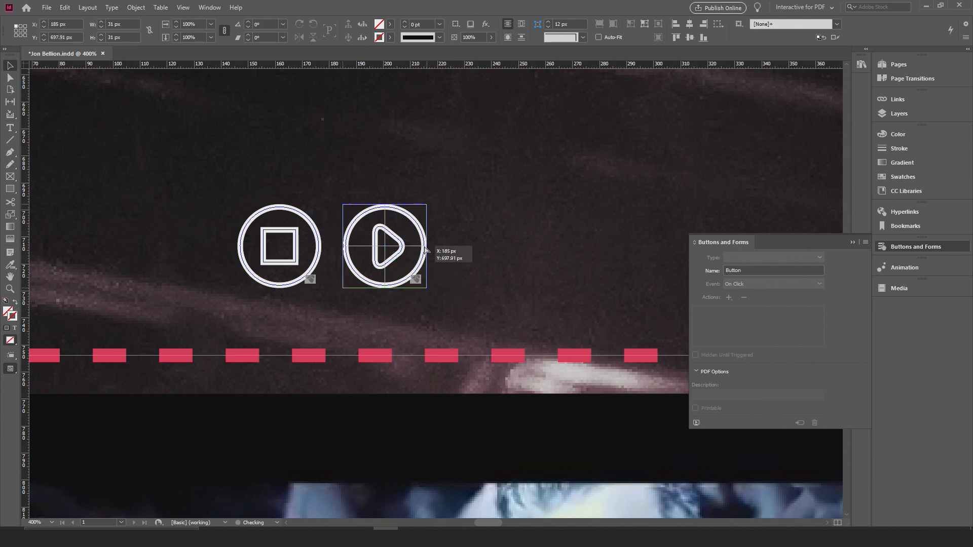
Move both stacked video buttons to X 63 px, Y 713.41 px, aligned with the video's left edge
{"action": "scroll", "coordinate": [424, 252], "scroll_direction": "down", "scroll_amount": 2}
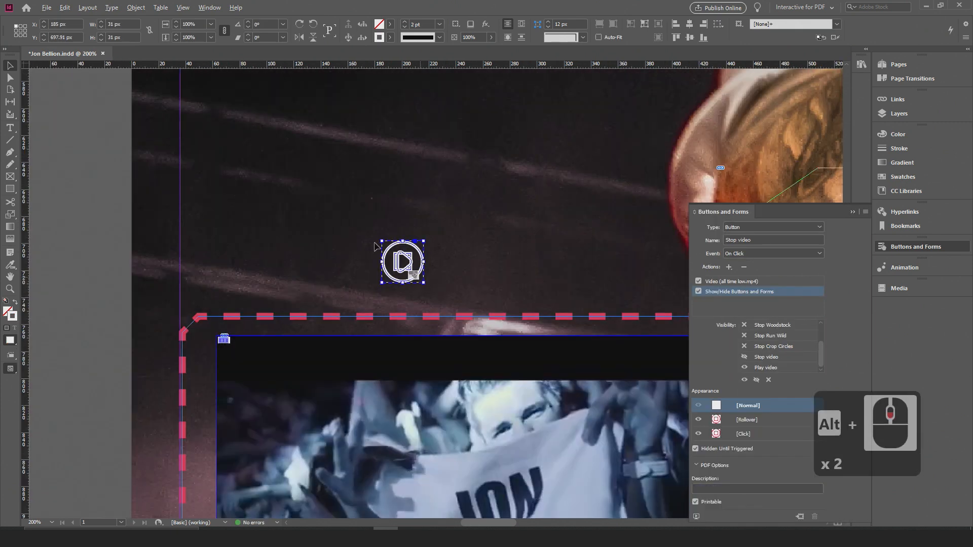
{"action": "scroll", "coordinate": [486, 294], "scroll_direction": "down", "scroll_amount": 1}
{"action": "left_click_drag", "start_coordinate": [474, 309], "coordinate": [332, 215]}
{"action": "left_click_drag", "start_coordinate": [221, 127], "coordinate": [99, 141]}
Preview the whole page without frame edges and put away the button settings to check the layout
{"action": "scroll", "coordinate": [109, 152], "scroll_direction": "down", "scroll_amount": 1, "text": "alt"}
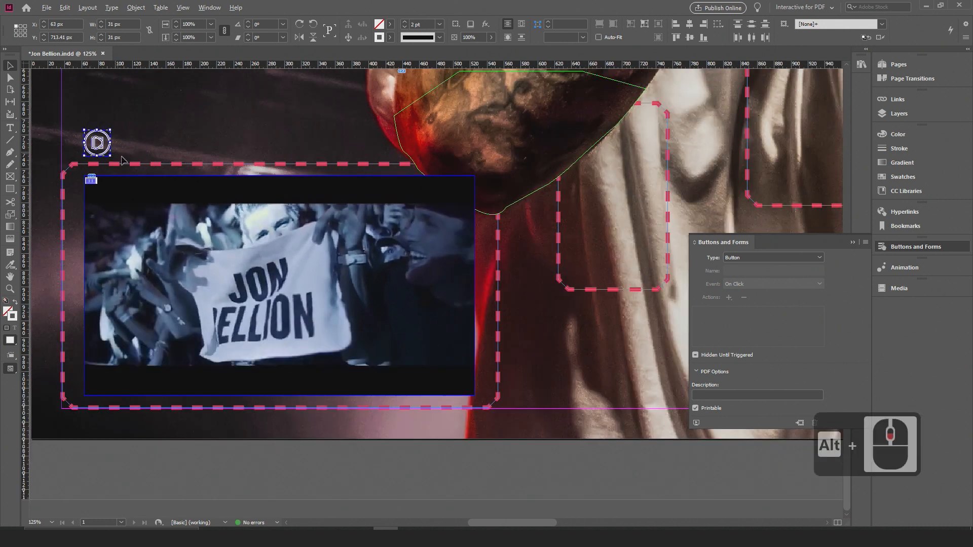
{"action": "scroll", "coordinate": [122, 160], "scroll_direction": "down", "scroll_amount": 1, "text": "alt"}
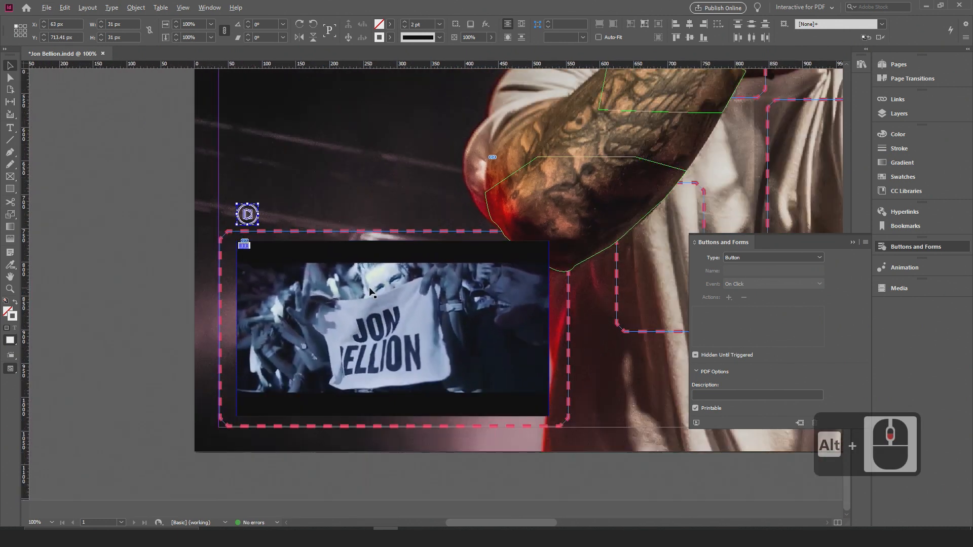
{"action": "left_click", "coordinate": [137, 240]}
{"action": "key", "text": "w"}
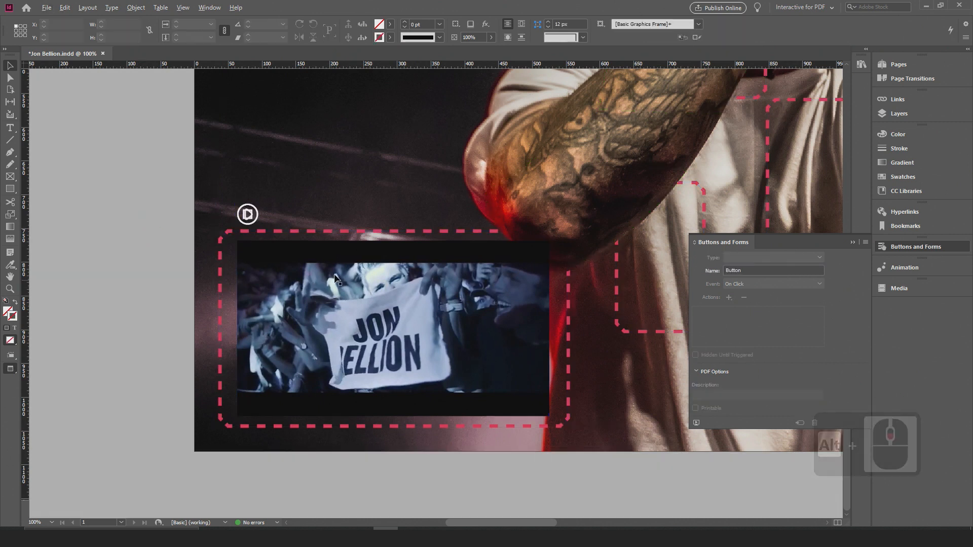
{"action": "scroll", "coordinate": [338, 278], "scroll_direction": "down", "scroll_amount": 1, "text": "alt"}
{"action": "scroll", "coordinate": [342, 281], "scroll_direction": "down", "scroll_amount": 2, "text": "alt"}
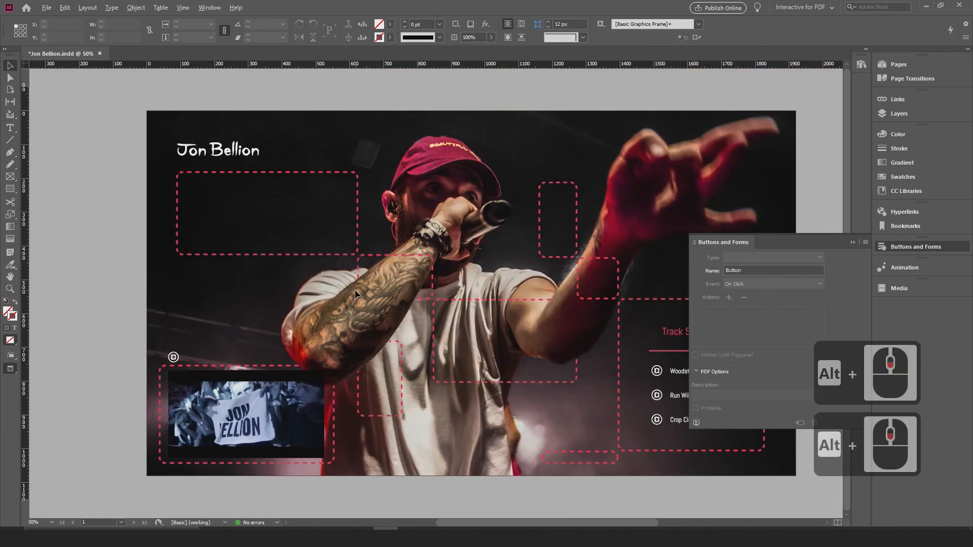
{"action": "left_click", "coordinate": [852, 243]}
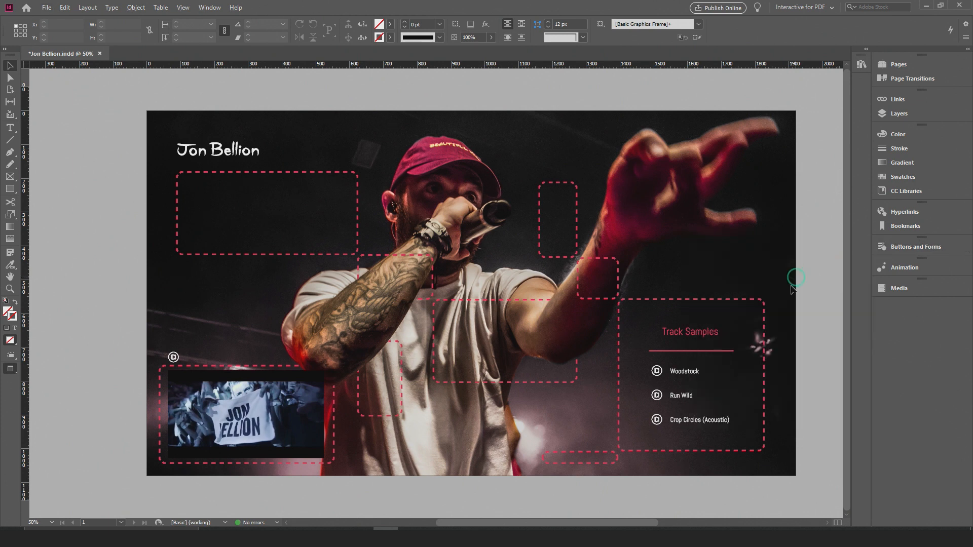
Save the Jon Bellion document
{"action": "left_click", "coordinate": [50, 10]}
{"action": "left_click", "coordinate": [79, 81]}
{"action": "left_click", "coordinate": [649, 498]}
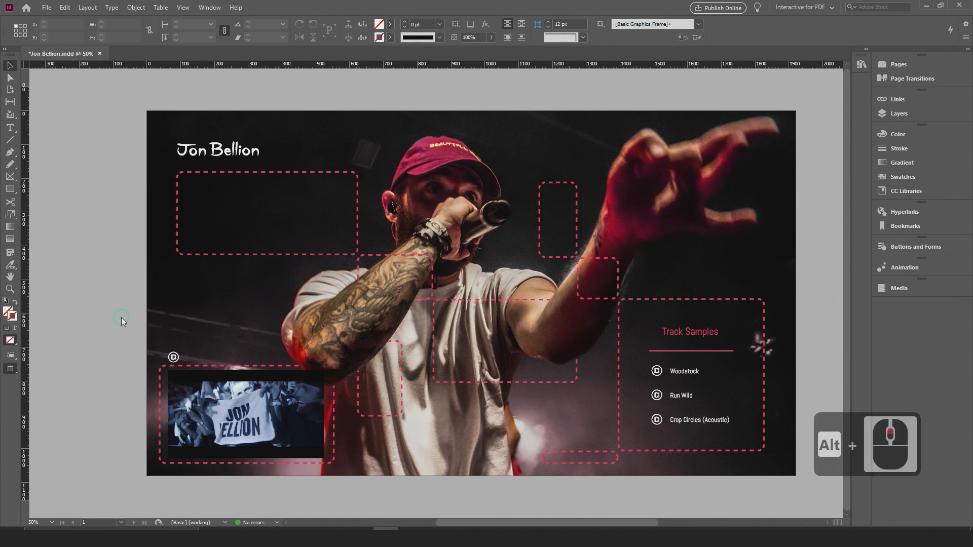
{"action": "scroll", "coordinate": [120, 317], "scroll_direction": "up", "scroll_amount": 1}
{"action": "key", "text": "alt+w"}
{"action": "left_click", "coordinate": [62, 268]}
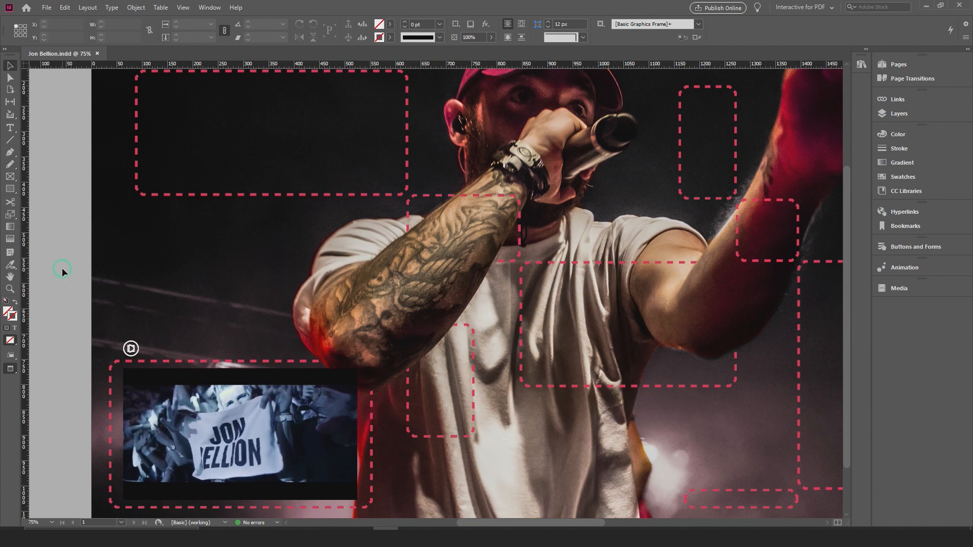
Show the frame edges around the track samples area and switch to the Essentials workspace
{"action": "key", "text": "w"}
{"action": "scroll", "coordinate": [376, 353], "scroll_direction": "down", "scroll_amount": 1}
{"action": "scroll", "coordinate": [376, 353], "scroll_direction": "right", "scroll_amount": 3}
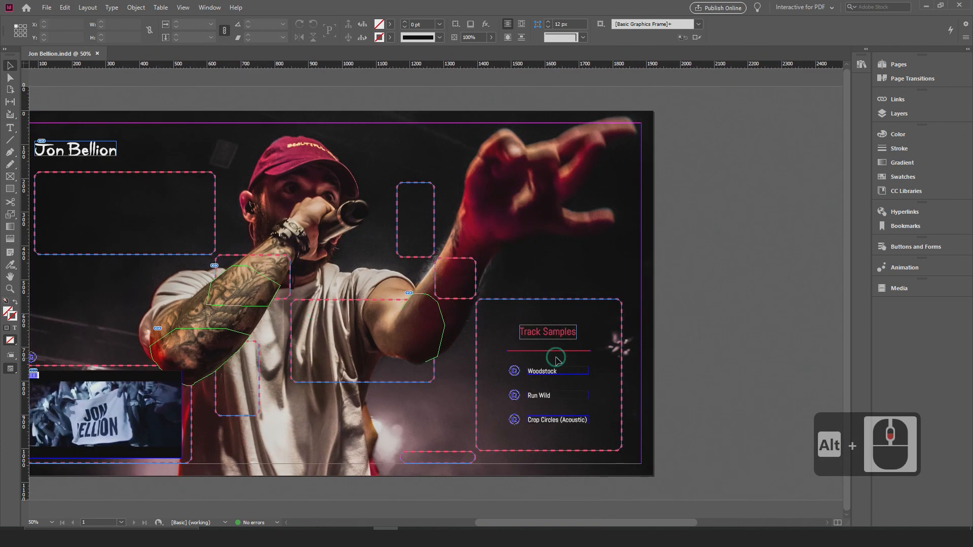
{"action": "scroll", "coordinate": [552, 350], "scroll_direction": "up", "scroll_amount": 1}
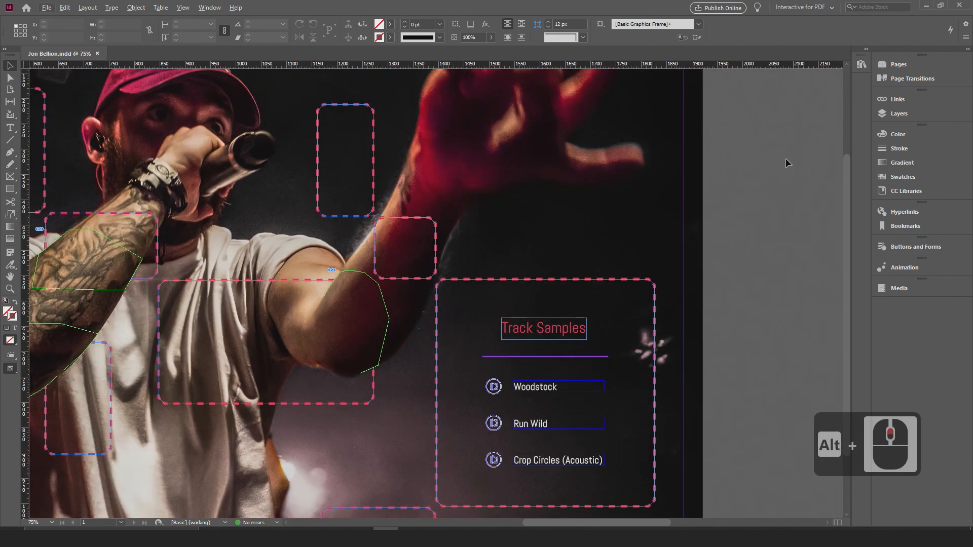
{"action": "left_click", "coordinate": [897, 114]}
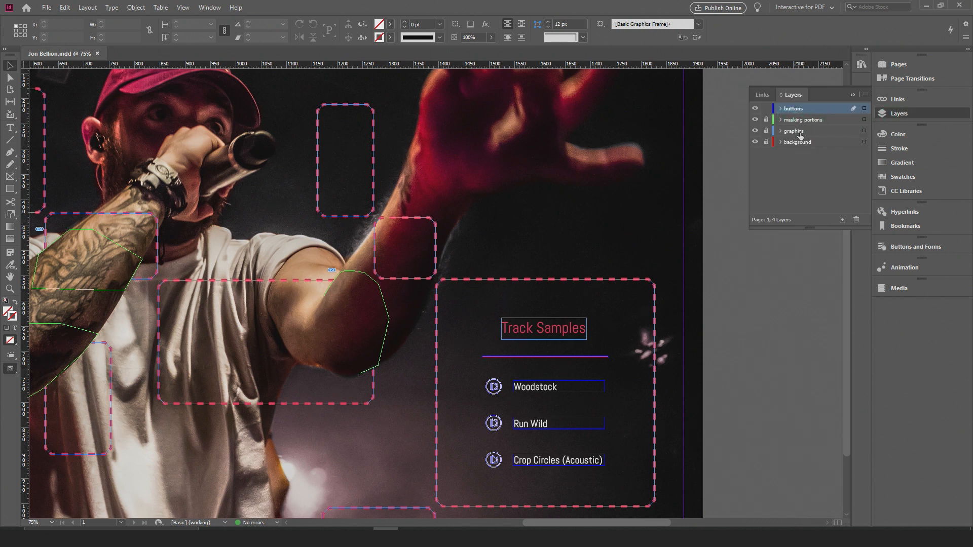
{"action": "left_click", "coordinate": [813, 6]}
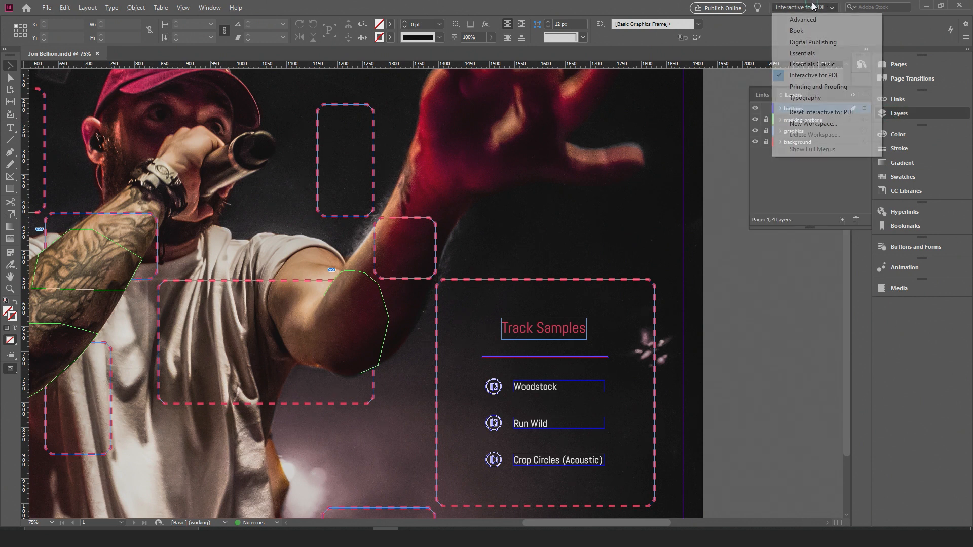
{"action": "left_click", "coordinate": [804, 53]}
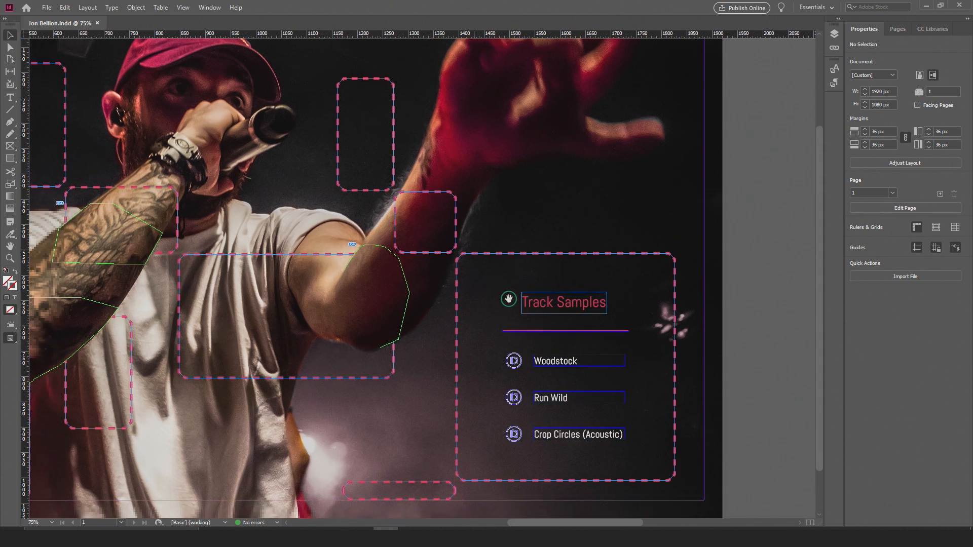
Unlock the graphics layer and place a copy of the Track Samples heading above the video at X 202 px, Y 701.354 px
{"action": "left_click", "coordinate": [836, 35]}
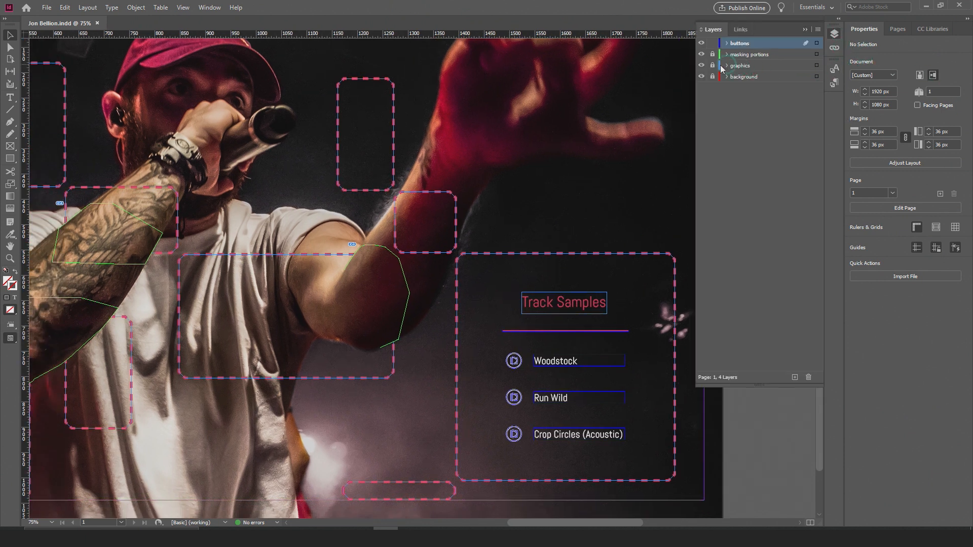
{"action": "left_click", "coordinate": [712, 66]}
{"action": "left_click", "coordinate": [577, 305]}
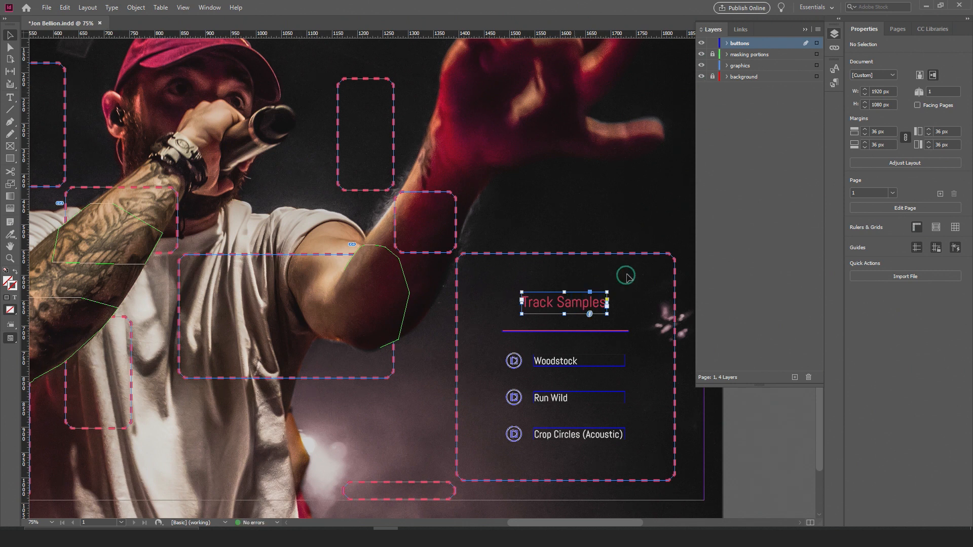
{"action": "scroll", "coordinate": [524, 310], "scroll_direction": "down", "scroll_amount": 2, "text": "alt"}
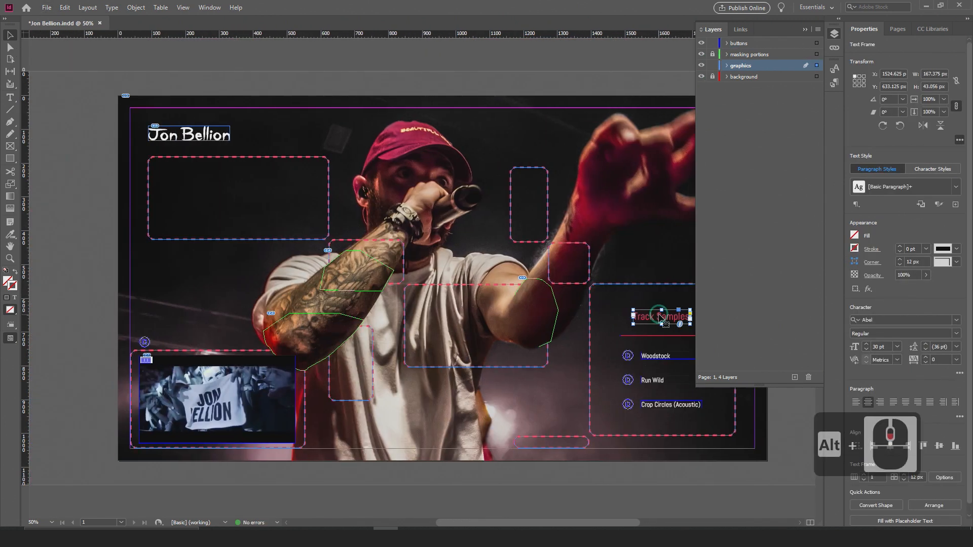
{"action": "left_click_drag", "start_coordinate": [648, 322], "coordinate": [207, 346]}
Widen the copied heading's text frame on both sides to 325 px, starting at X 105 px near the video button
{"action": "scroll", "coordinate": [207, 346], "scroll_direction": "up", "scroll_amount": 4, "text": "alt"}
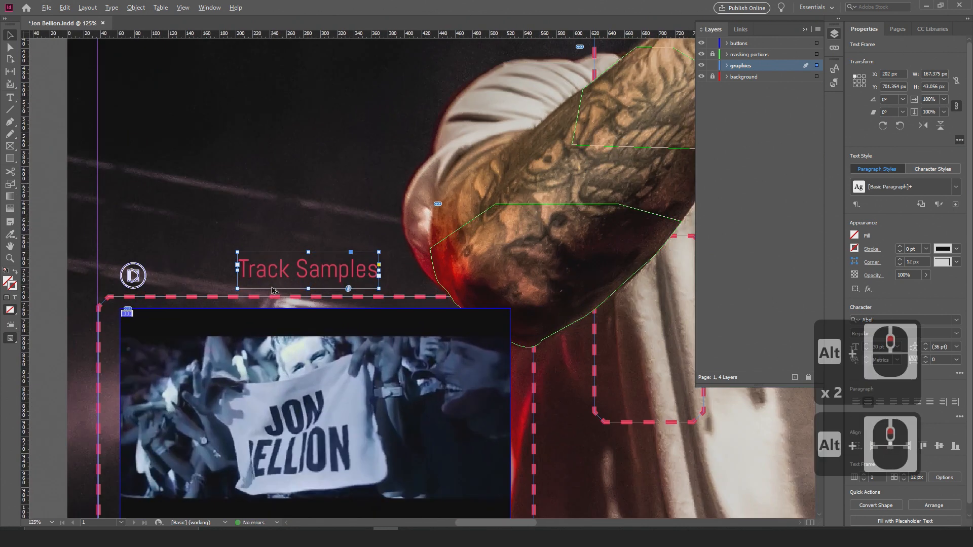
{"action": "scroll", "coordinate": [272, 290], "scroll_direction": "up", "scroll_amount": 1, "text": "alt"}
{"action": "left_click_drag", "start_coordinate": [400, 267], "coordinate": [460, 267]}
{"action": "left_click_drag", "start_coordinate": [231, 267], "coordinate": [132, 269]}
Replace the copied heading's text with "All Time Low - Video" and finish text editing
{"action": "double_click", "coordinate": [272, 266]}
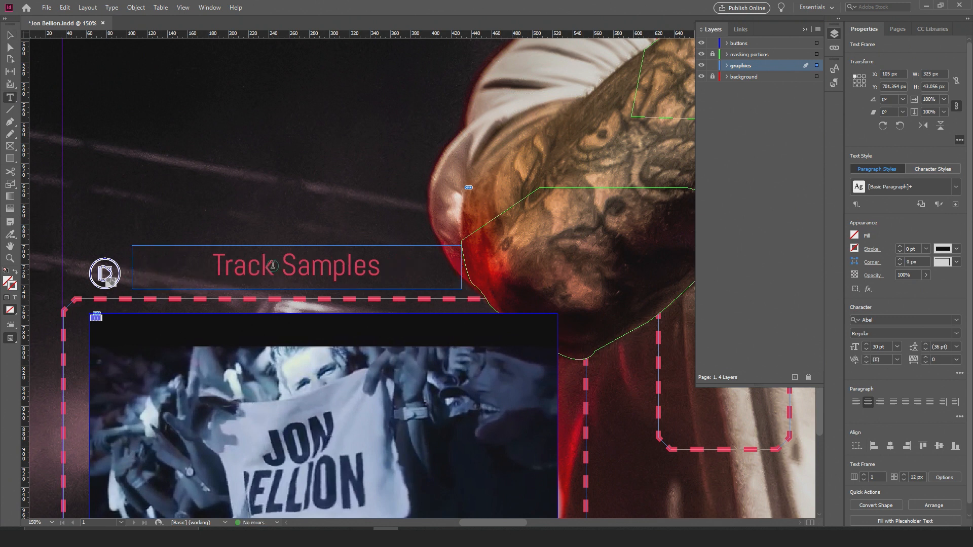
{"action": "left_click_drag", "start_coordinate": [386, 263], "coordinate": [201, 259]}
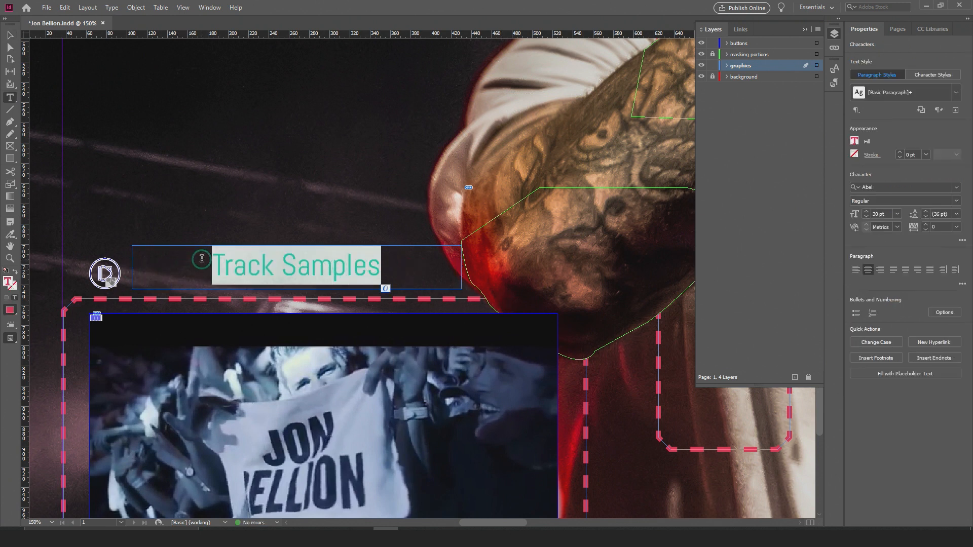
{"action": "type", "text": "Al"}
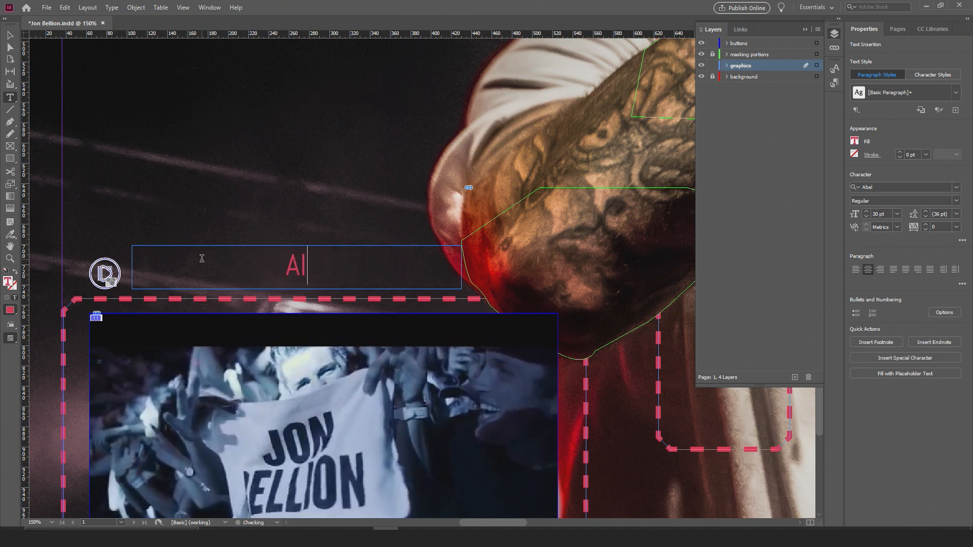
{"action": "type", "text": "l Time"}
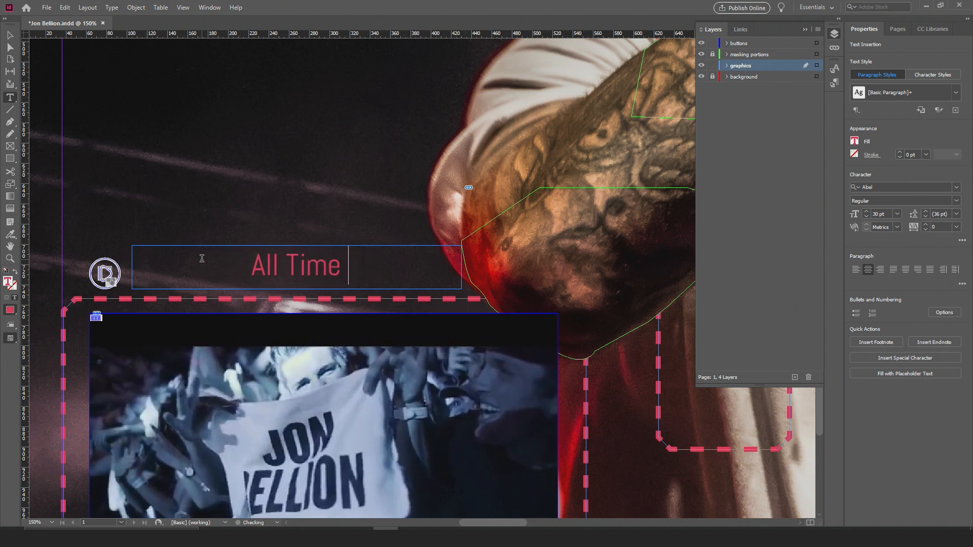
{"action": "type", "text": " Low"}
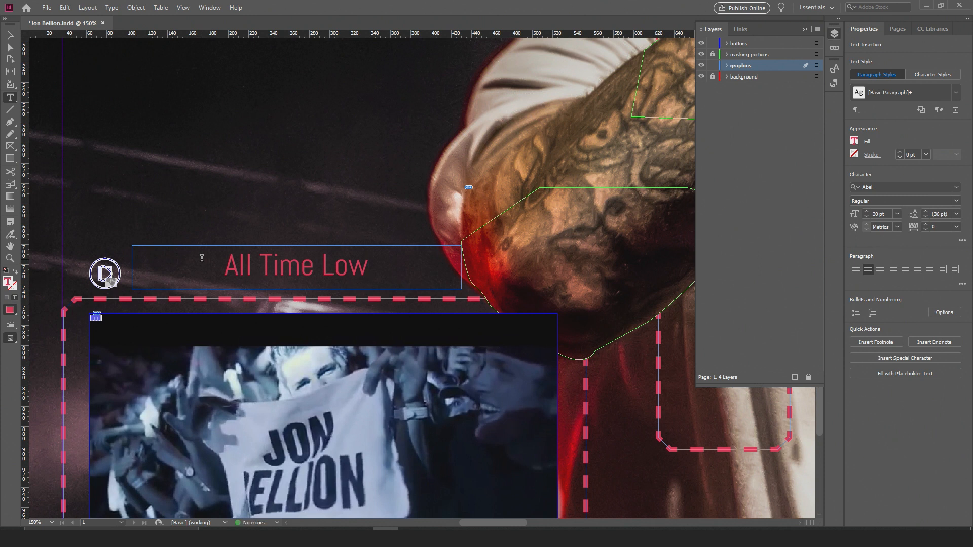
{"action": "type", "text": " - "}
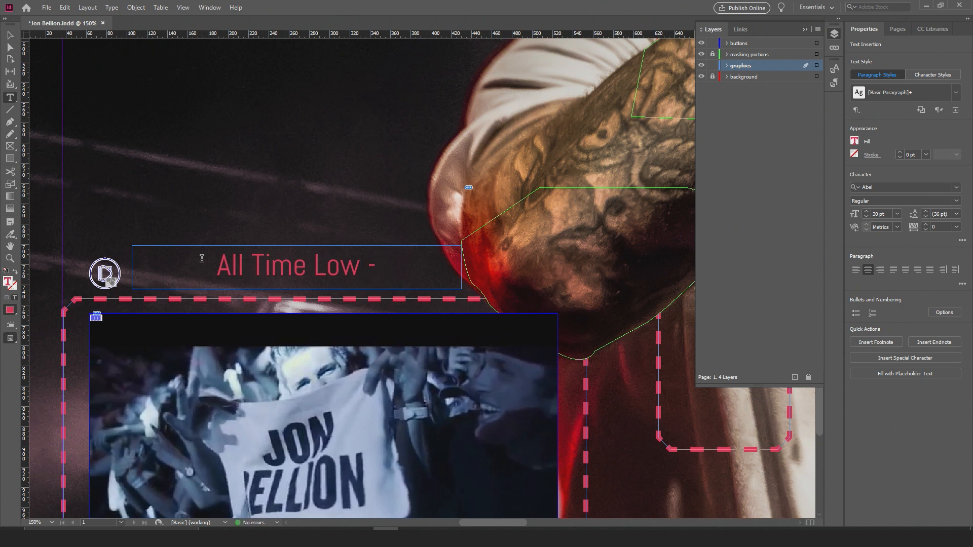
{"action": "type", "text": "Video"}
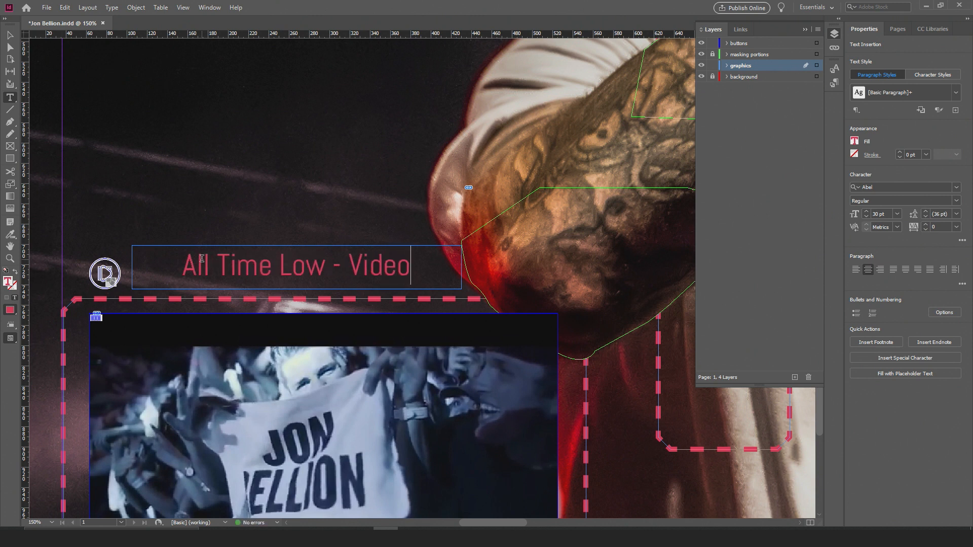
{"action": "left_click", "coordinate": [10, 35]}
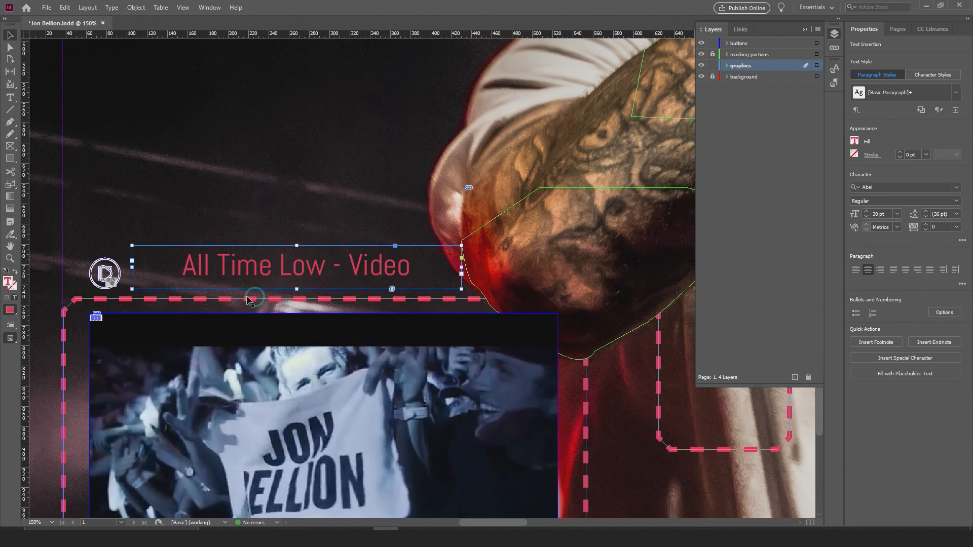
Move the video title to X 99.5 px and trim its frame to 35 px high, starting at Y 711.41 px
{"action": "left_click", "coordinate": [172, 252]}
{"action": "left_click_drag", "start_coordinate": [208, 269], "coordinate": [203, 272]}
{"action": "left_click_drag", "start_coordinate": [291, 293], "coordinate": [300, 281]}
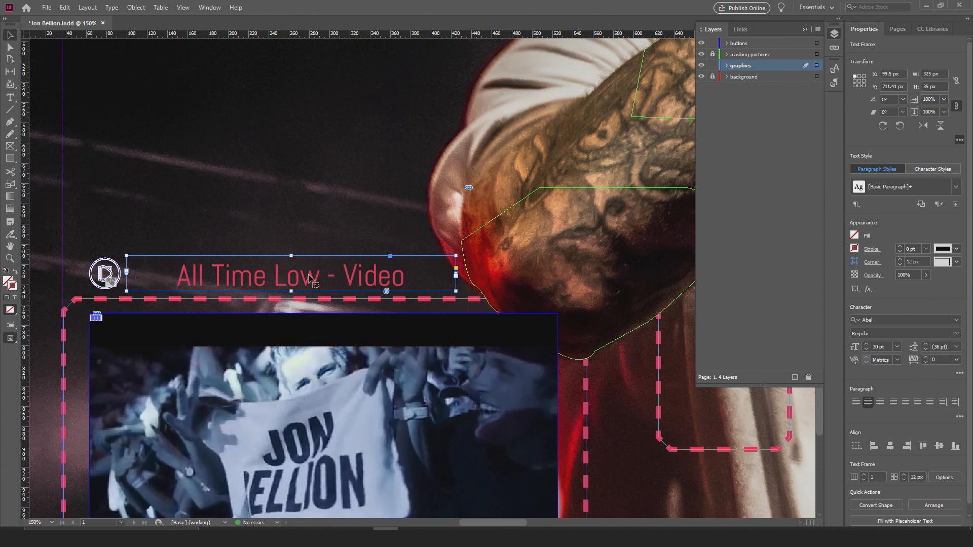
Left-align the video title's text, place its frame at X 119 px and narrow it to 234 px
{"action": "left_click", "coordinate": [855, 402]}
{"action": "left_click_drag", "start_coordinate": [456, 275], "coordinate": [351, 282]}
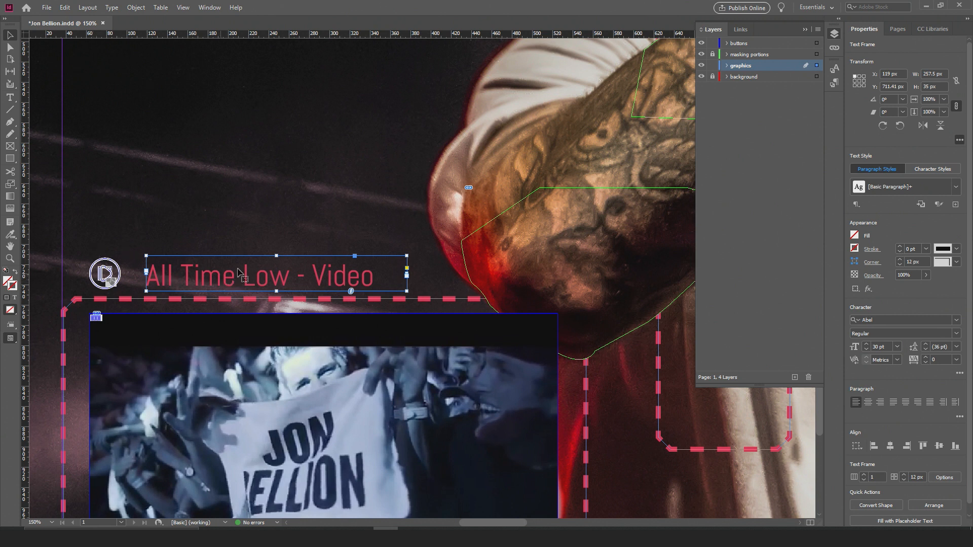
{"action": "left_click_drag", "start_coordinate": [407, 273], "coordinate": [383, 274]}
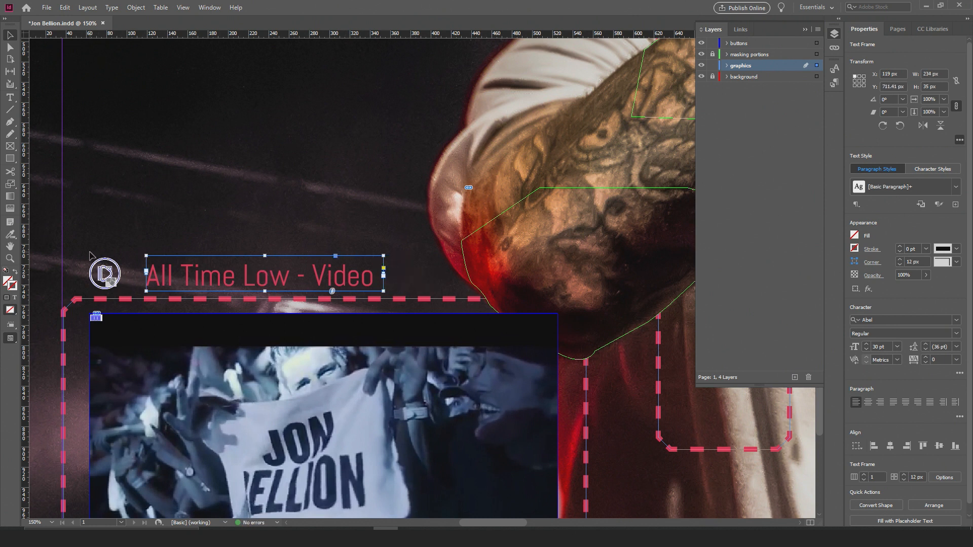
Move the video title and its stacked buttons together to X 63 px, Y 707 px, in line with the video's left edge
{"action": "left_click", "coordinate": [114, 273], "text": "shift"}
{"action": "mouse_move", "coordinate": [111, 276]}
{"action": "left_mouse_down"}
{"action": "mouse_move", "coordinate": [196, 272]}
{"action": "mouse_move", "coordinate": [103, 267]}
{"action": "left_mouse_up"}
{"action": "key", "text": "Up"}
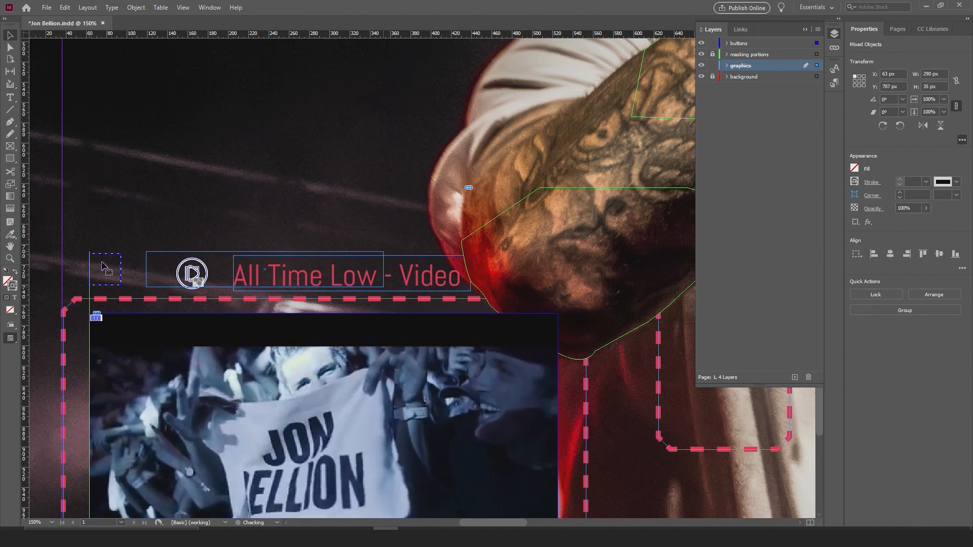
{"action": "left_click", "coordinate": [183, 230]}
Return to the Interactive for PDF workspace and put away the layer list
{"action": "scroll", "coordinate": [275, 330], "scroll_direction": "down", "scroll_amount": 2}
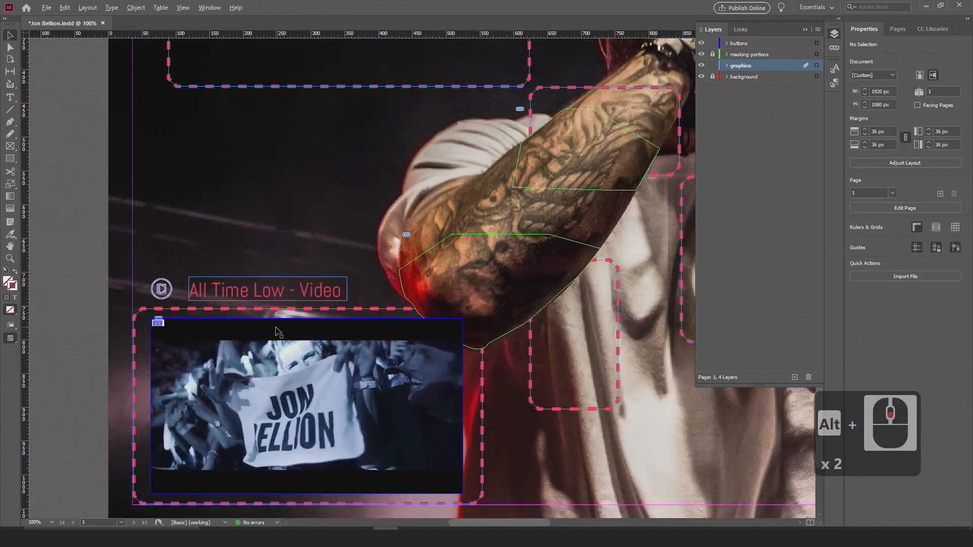
{"action": "scroll", "coordinate": [278, 331], "scroll_direction": "down", "scroll_amount": 1}
{"action": "left_click", "coordinate": [816, 7]}
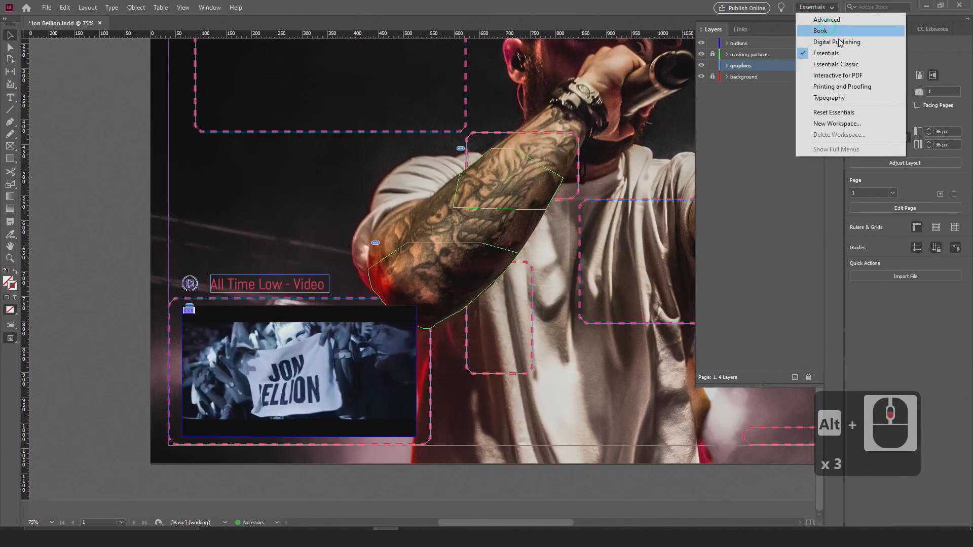
{"action": "left_click", "coordinate": [826, 81]}
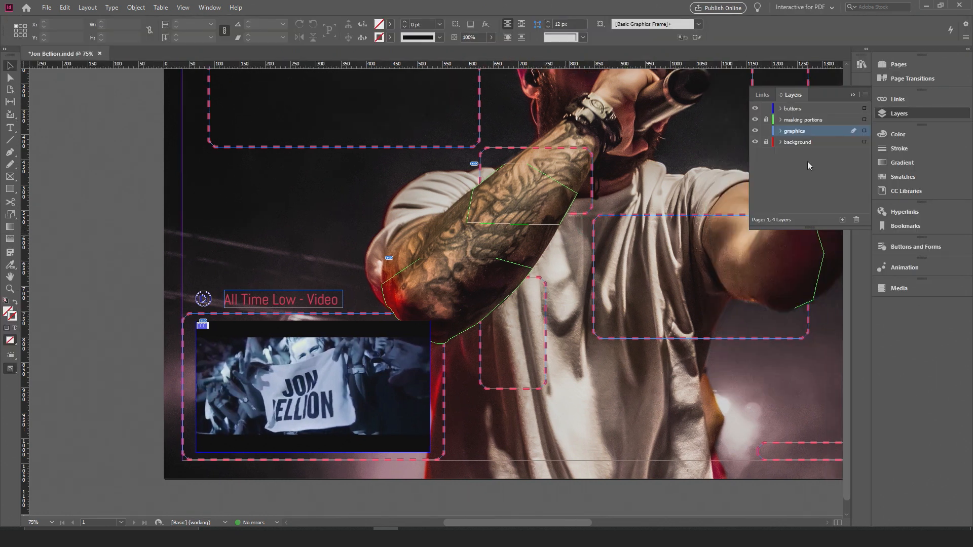
{"action": "left_click", "coordinate": [851, 95]}
View the whole page without frame edges to check the new video title's placement
{"action": "scroll", "coordinate": [406, 247], "scroll_direction": "down", "scroll_amount": 3}
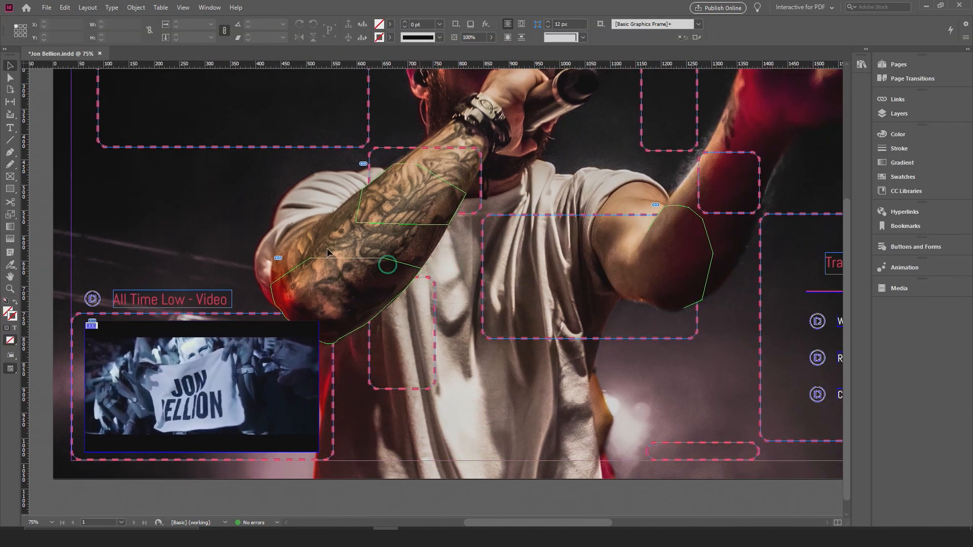
{"action": "key", "text": "w"}
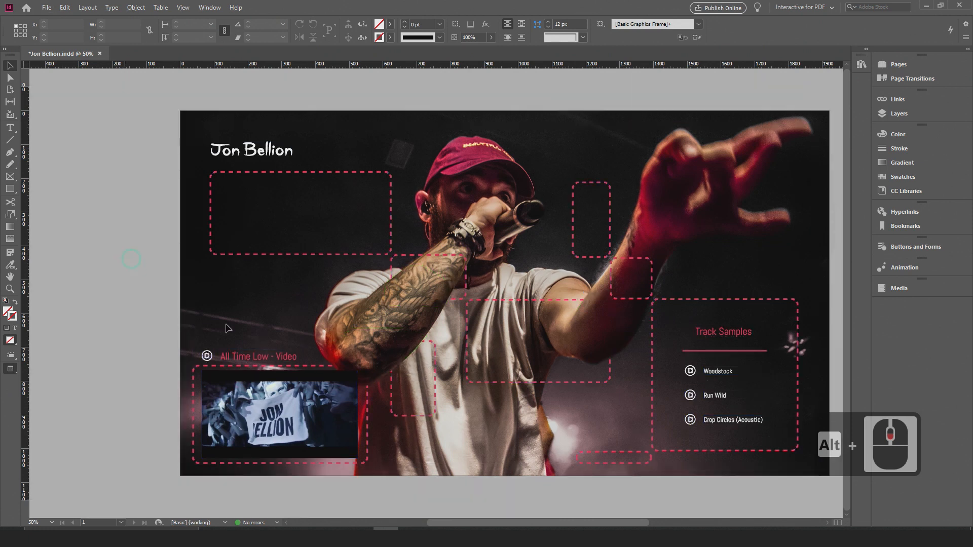
{"action": "left_click_drag", "start_coordinate": [561, 347], "coordinate": [511, 342]}
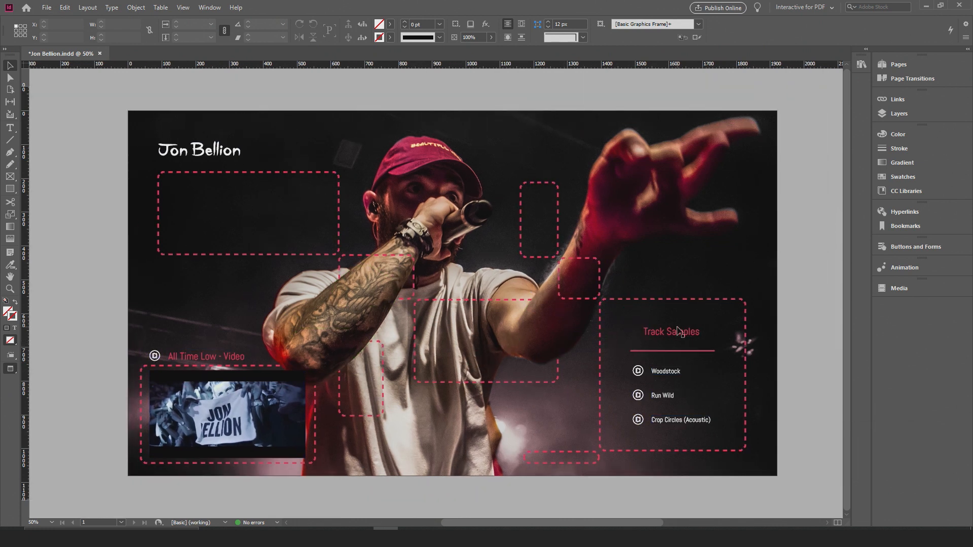
Test the page and its video in the EPUB Interactivity Preview and close the preview
{"action": "left_click", "coordinate": [914, 251]}
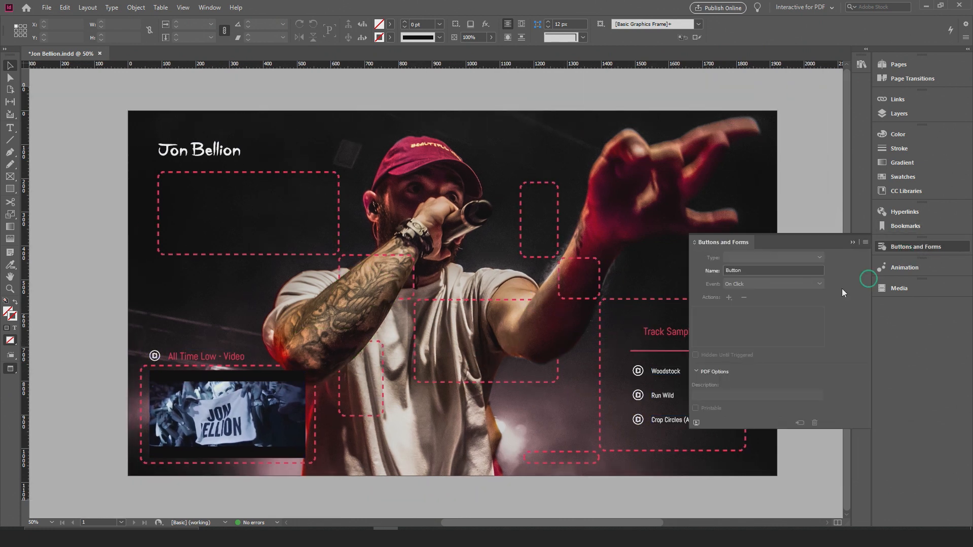
{"action": "left_click", "coordinate": [695, 421]}
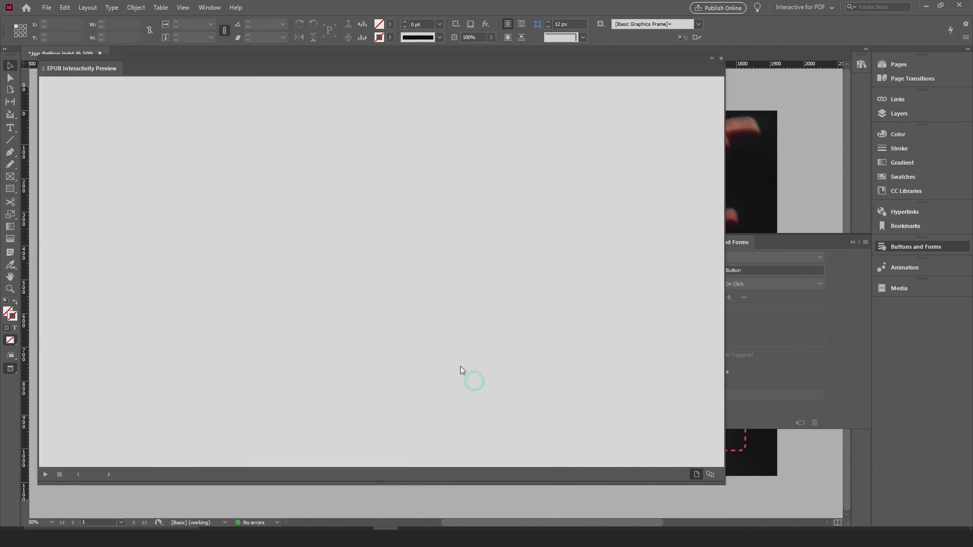
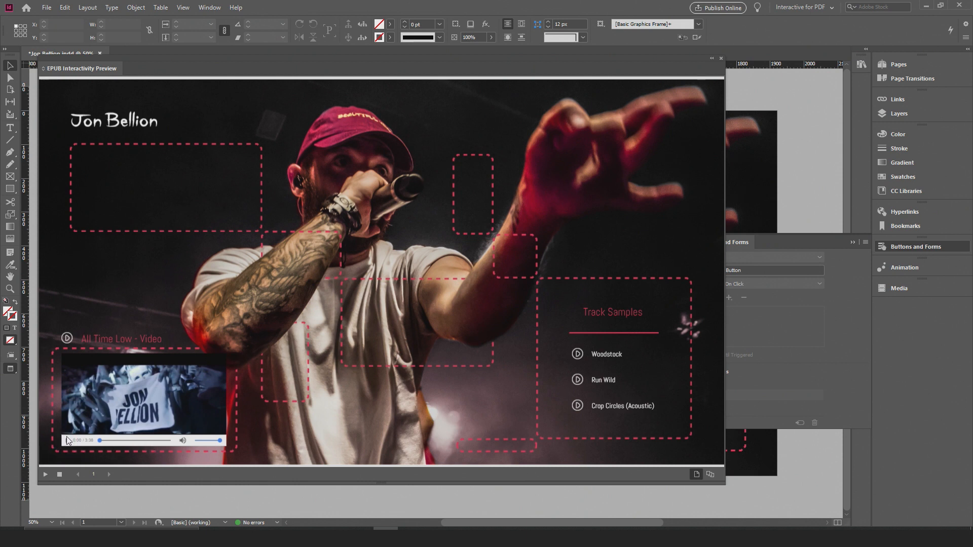
{"action": "left_click", "coordinate": [721, 57]}
Inspect the video's media options and the available PDF options command
{"action": "left_click", "coordinate": [193, 428]}
{"action": "left_click", "coordinate": [769, 390]}
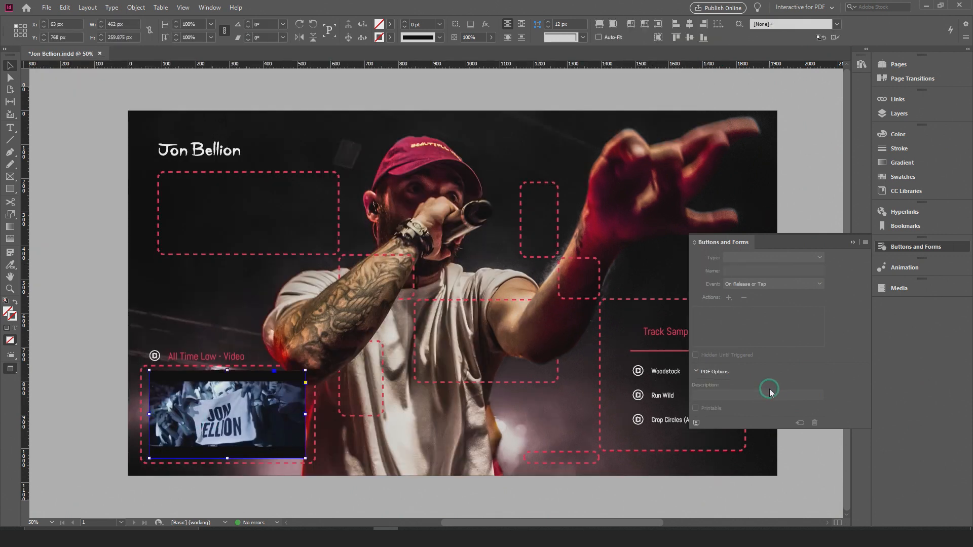
{"action": "left_click", "coordinate": [899, 288]}
{"action": "left_click", "coordinate": [779, 408]}
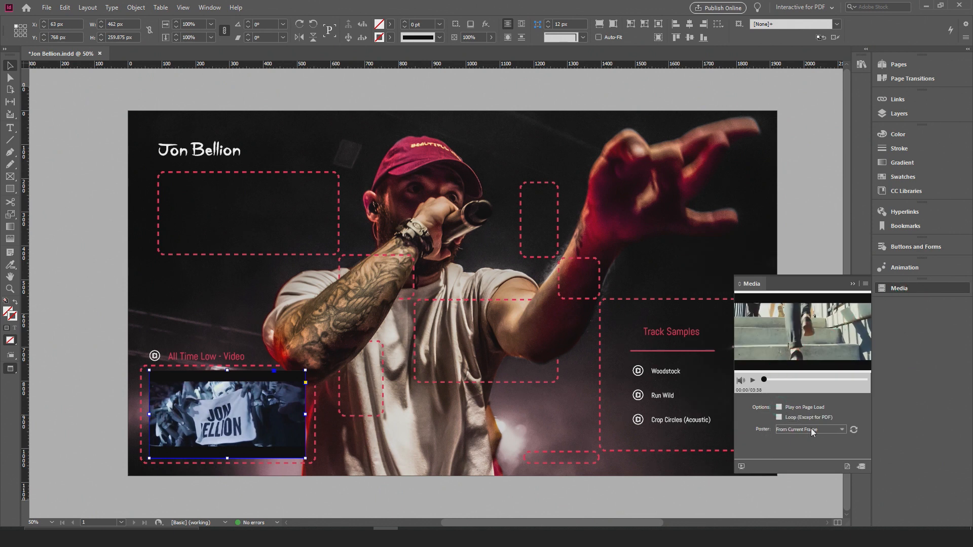
{"action": "left_click", "coordinate": [864, 285]}
{"action": "left_click", "coordinate": [852, 284]}
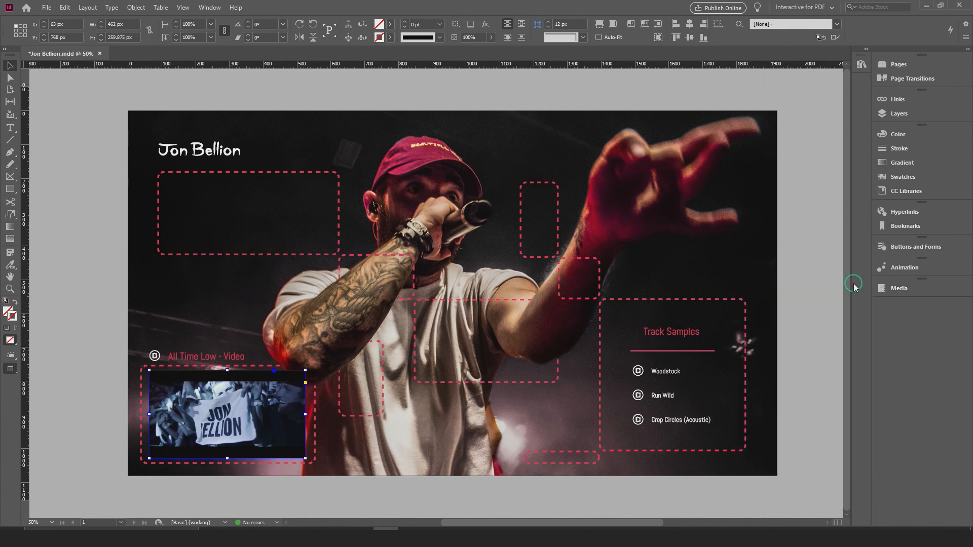
{"action": "left_click", "coordinate": [905, 288]}
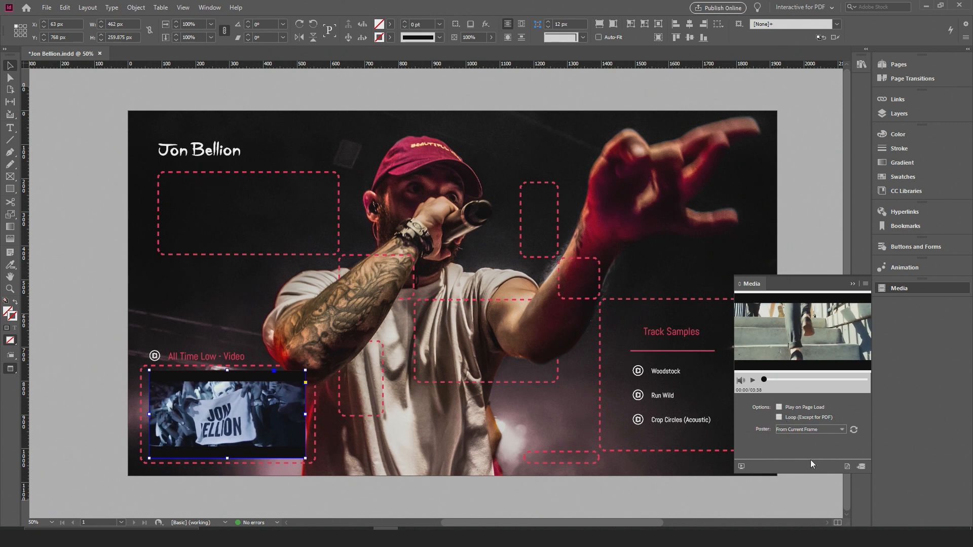
{"action": "left_click", "coordinate": [865, 284]}
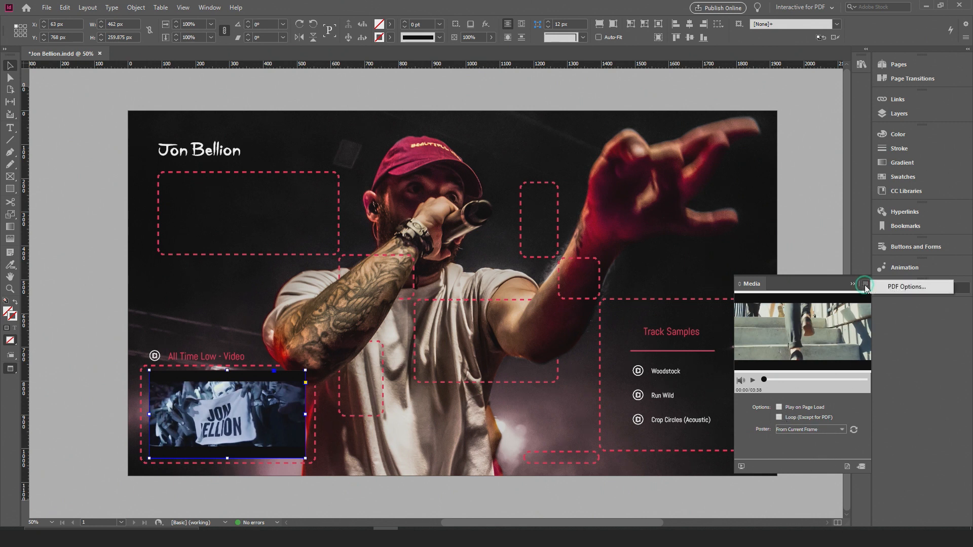
{"action": "left_click", "coordinate": [853, 284]}
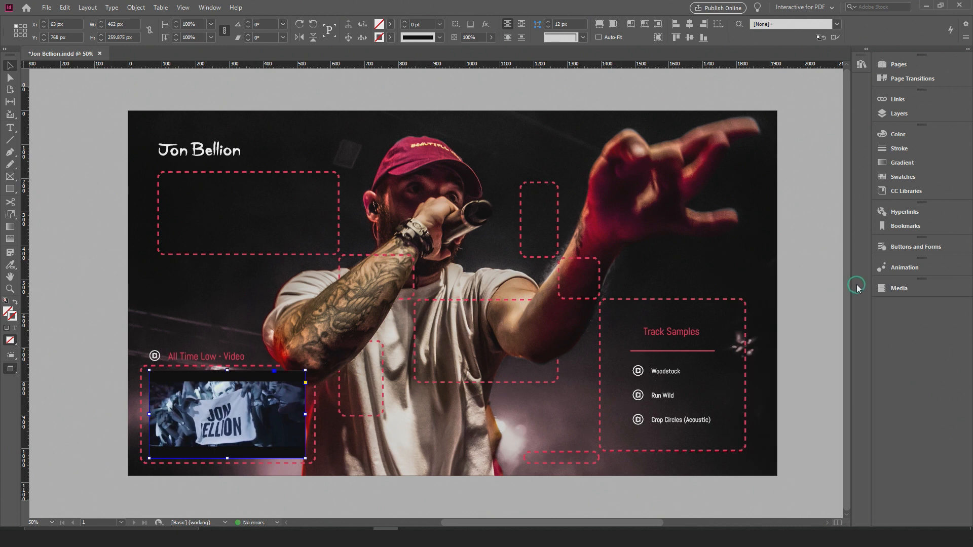
Check the video's animation settings, the Play video button's actions and the video's interactive PDF export options
{"action": "left_click", "coordinate": [900, 269]}
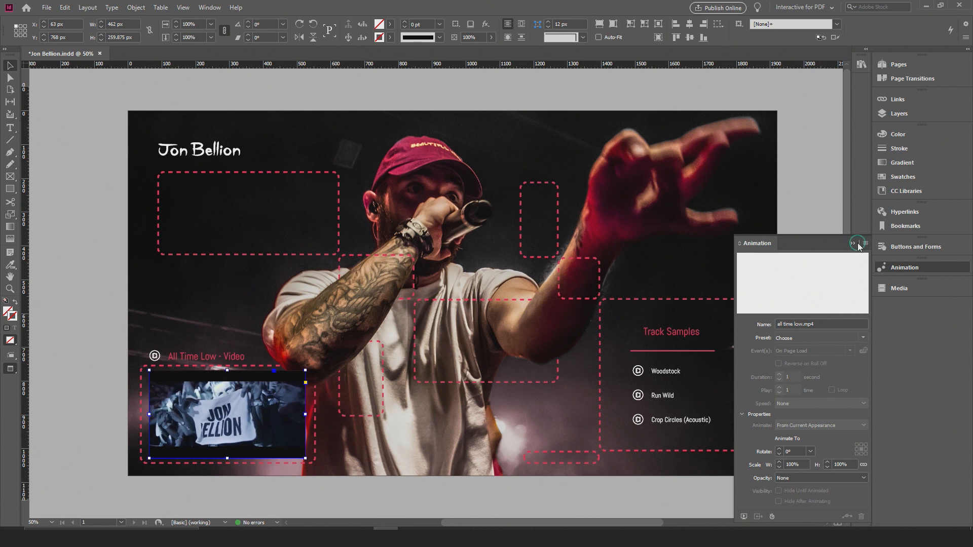
{"action": "left_click", "coordinate": [895, 249]}
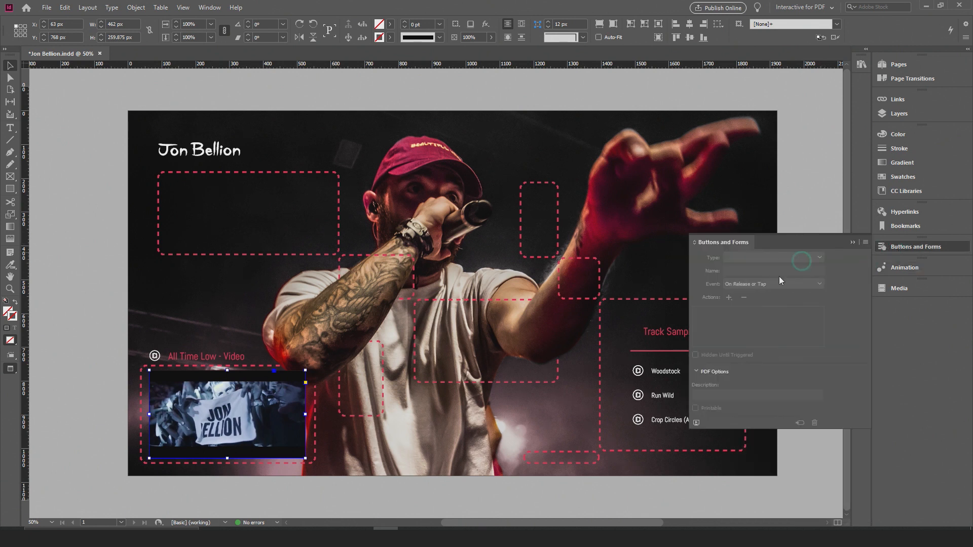
{"action": "left_click", "coordinate": [154, 357]}
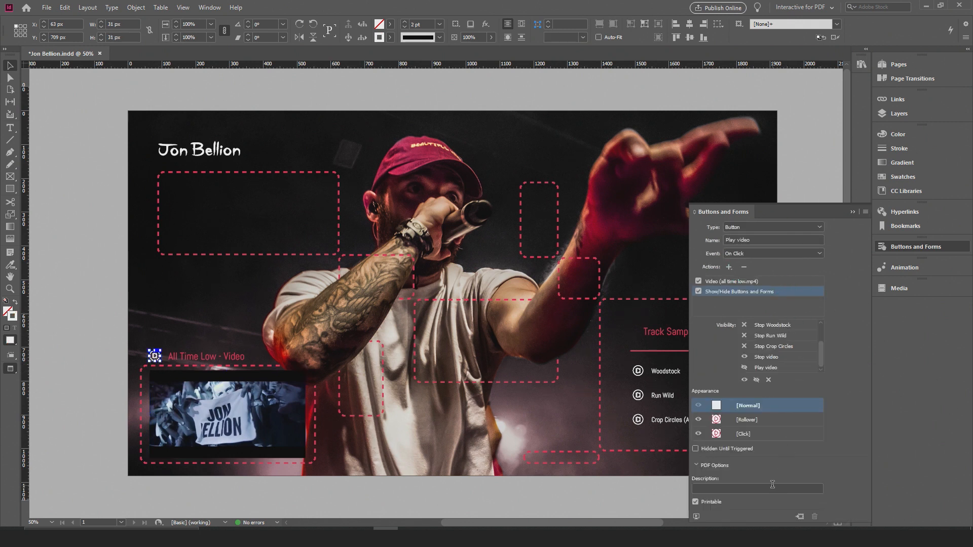
{"action": "left_click", "coordinate": [279, 436]}
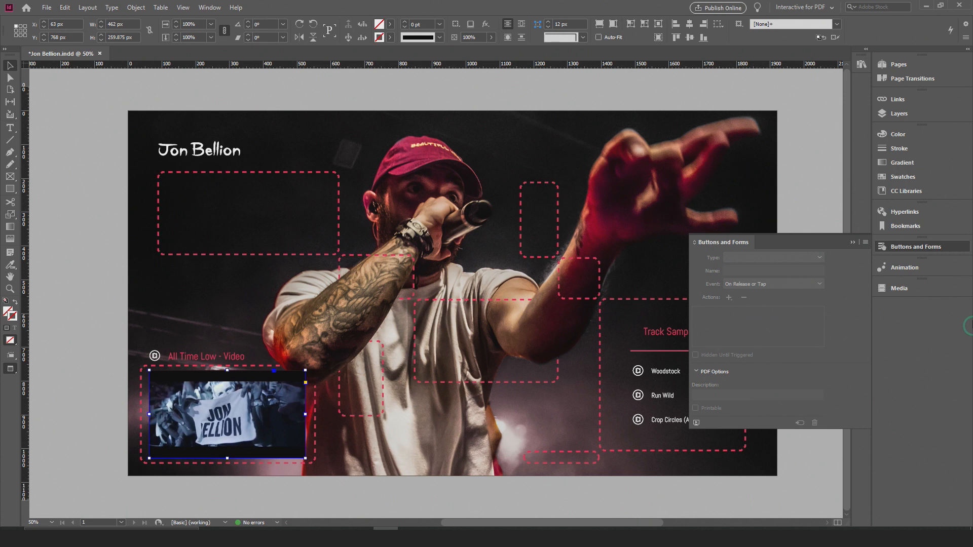
{"action": "left_click", "coordinate": [853, 241]}
{"action": "left_click", "coordinate": [896, 287]}
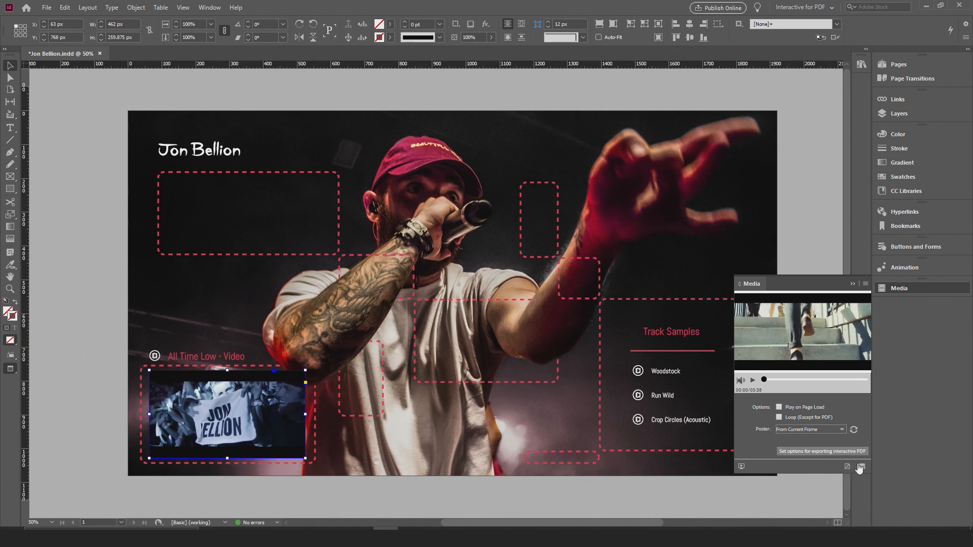
{"action": "left_click", "coordinate": [865, 283]}
{"action": "left_click", "coordinate": [744, 285]}
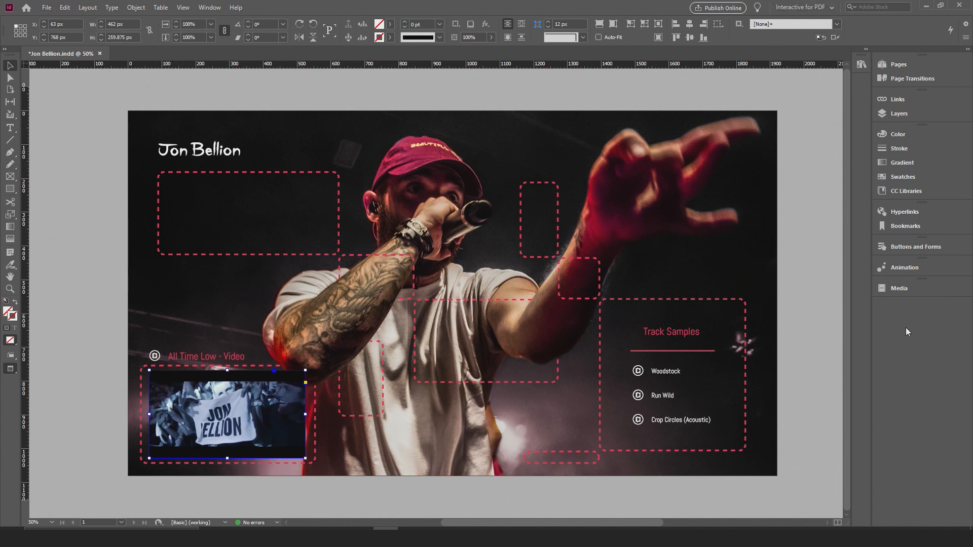
Play and stop the video with its title button in the EPUB Interactivity Preview and try its playback bar
{"action": "left_click", "coordinate": [905, 248]}
{"action": "left_click", "coordinate": [706, 354]}
{"action": "left_click", "coordinate": [695, 424]}
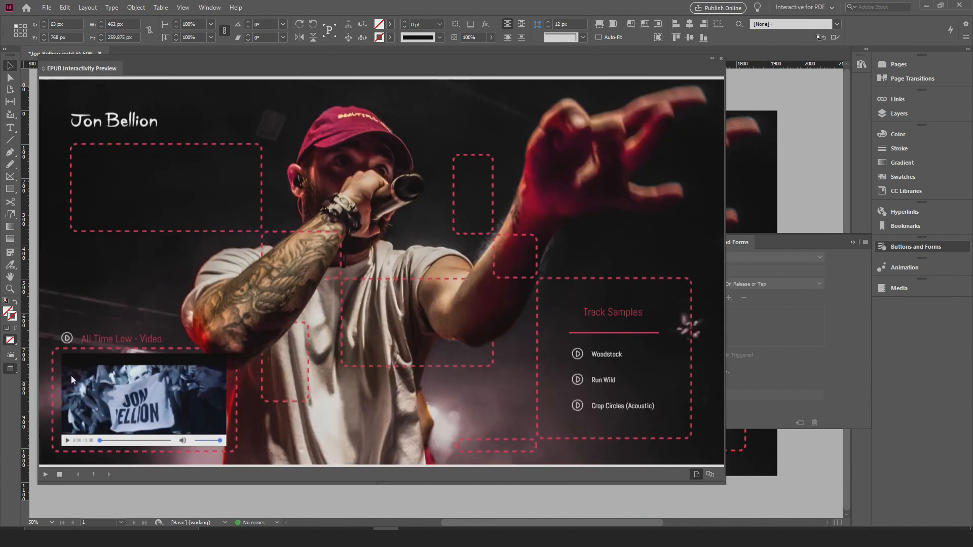
{"action": "left_click", "coordinate": [67, 339]}
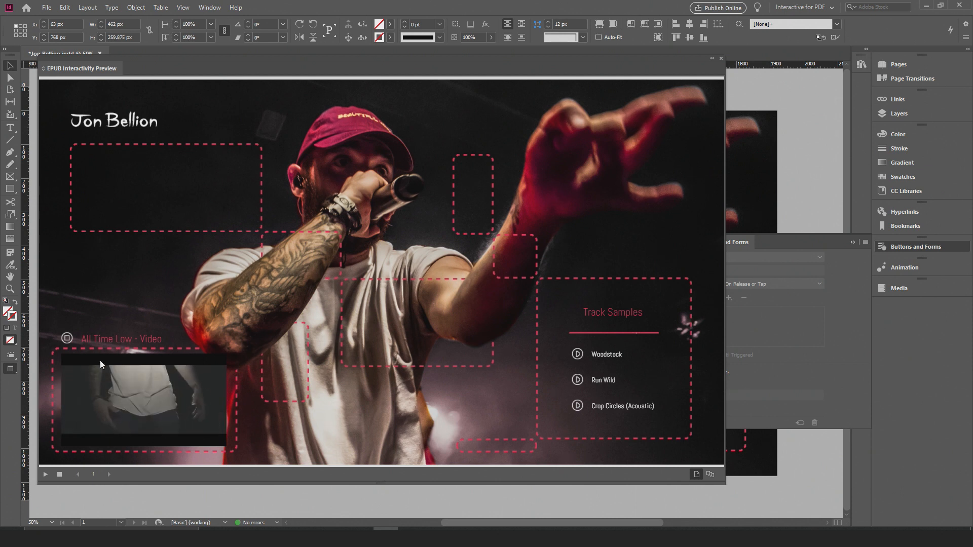
{"action": "left_click", "coordinate": [67, 339]}
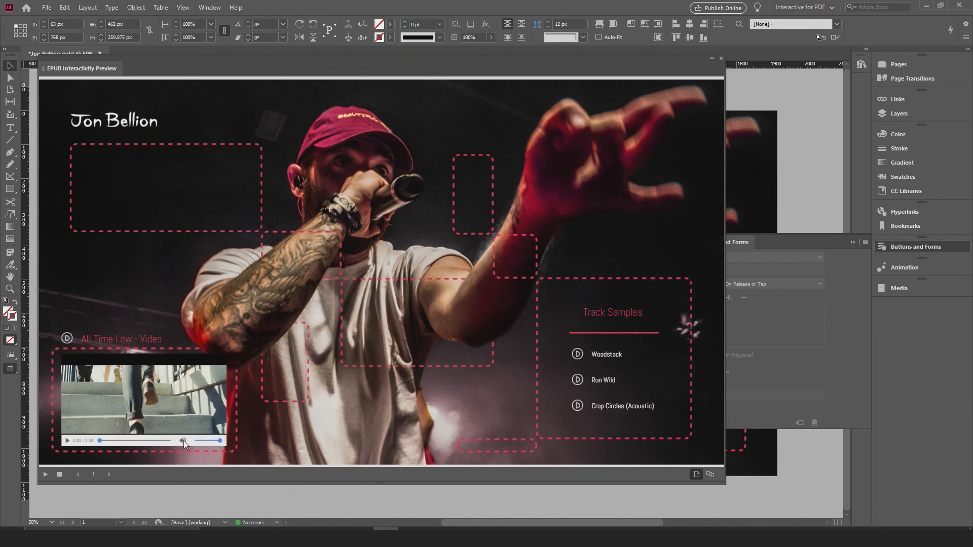
{"action": "left_click", "coordinate": [123, 442]}
Try the Woodstock and Run Wild track buttons in the preview and close it
{"action": "left_click", "coordinate": [579, 359]}
{"action": "left_click", "coordinate": [577, 380]}
{"action": "left_click", "coordinate": [515, 420]}
{"action": "left_click", "coordinate": [535, 414]}
{"action": "left_click", "coordinate": [721, 58]}
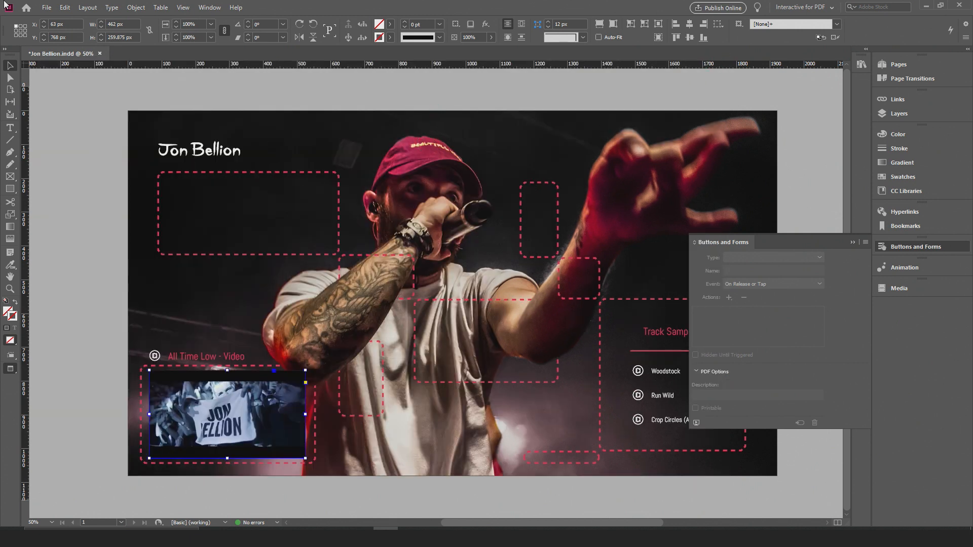
Save the document and put away the button settings
{"action": "left_click", "coordinate": [46, 7]}
{"action": "left_click", "coordinate": [79, 77]}
{"action": "left_click", "coordinate": [852, 243]}
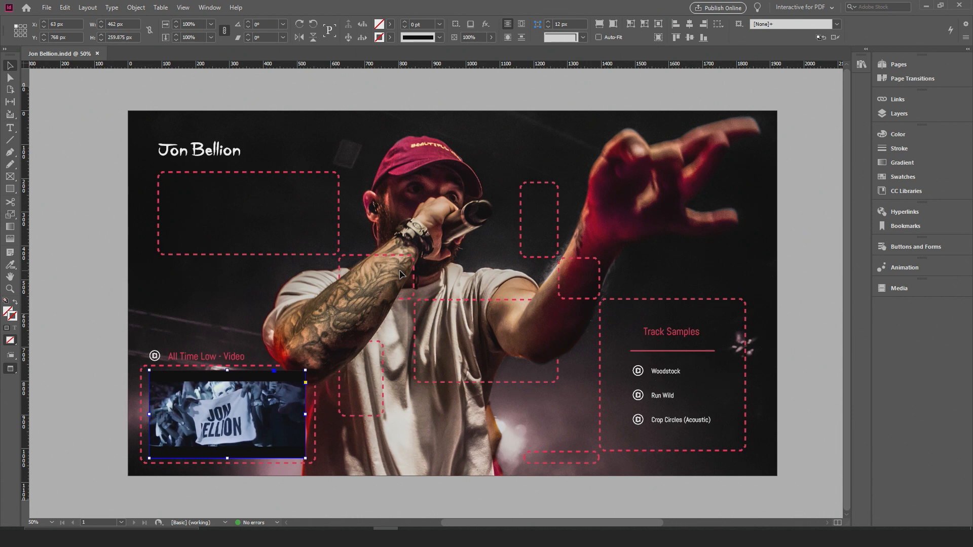
Start exporting the document as Adobe PDF (Interactive) named "Jon Bellion sample" in the Class 3 session 2 folder
{"action": "left_click", "coordinate": [44, 8]}
{"action": "left_click", "coordinate": [120, 161]}
{"action": "left_click", "coordinate": [116, 207]}
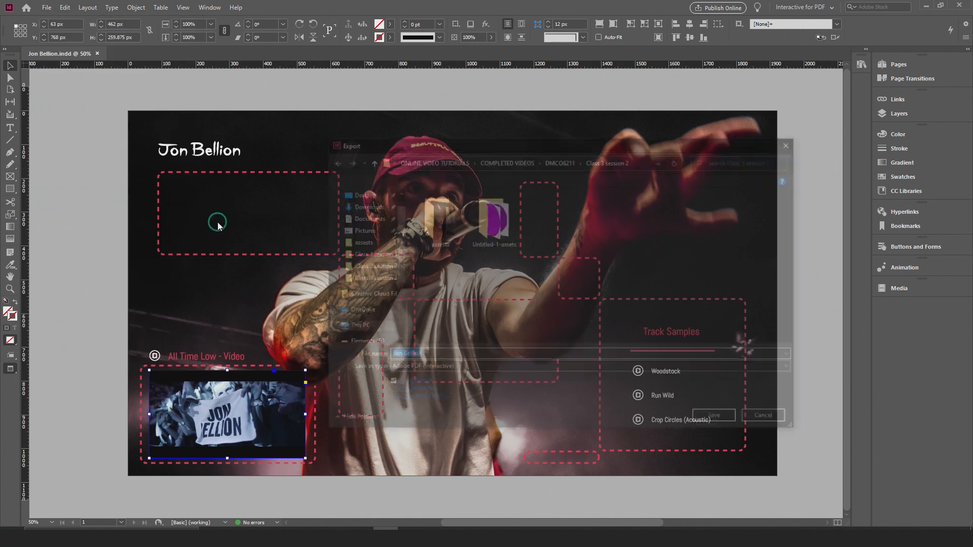
{"action": "left_click", "coordinate": [435, 357]}
{"action": "type", "text": "s"}
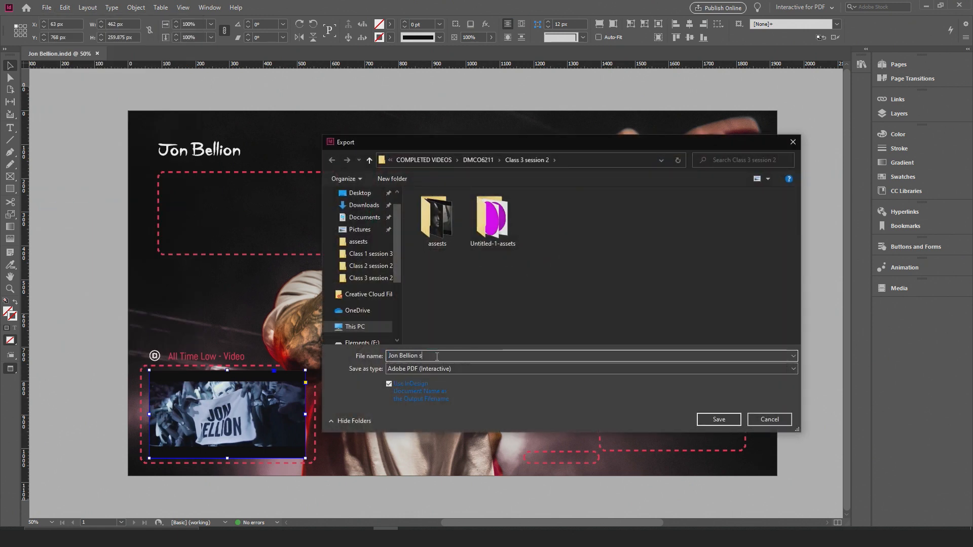
{"action": "type", "text": "ample"}
{"action": "left_click", "coordinate": [719, 419]}
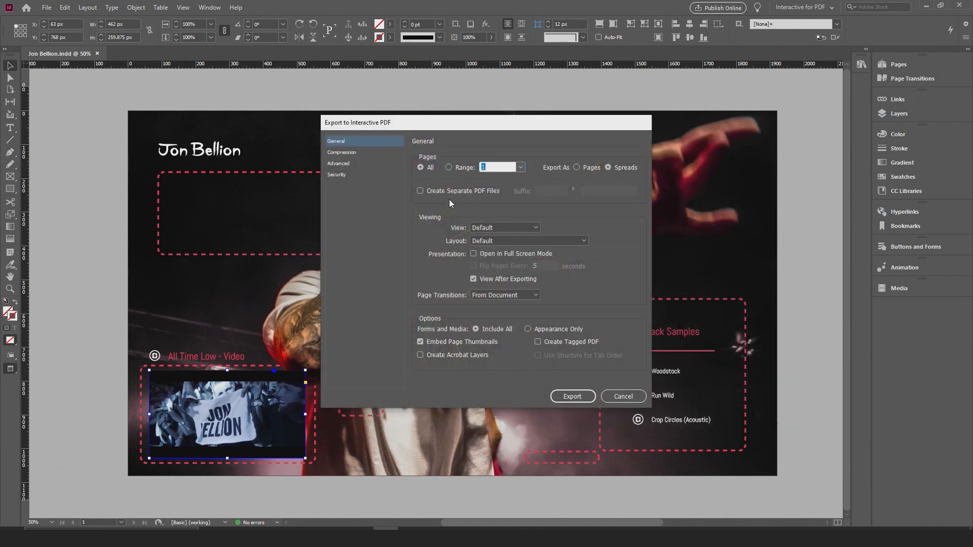
Review the compression, advanced and security settings and export the interactive PDF, accepting the adjustment of clipped interactive elements
{"action": "left_click", "coordinate": [354, 152]}
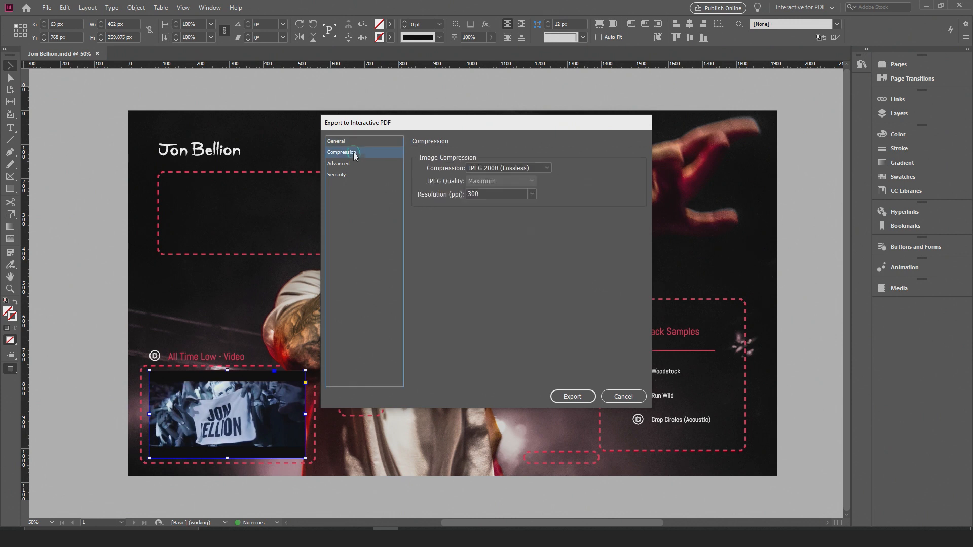
{"action": "left_click", "coordinate": [351, 163]}
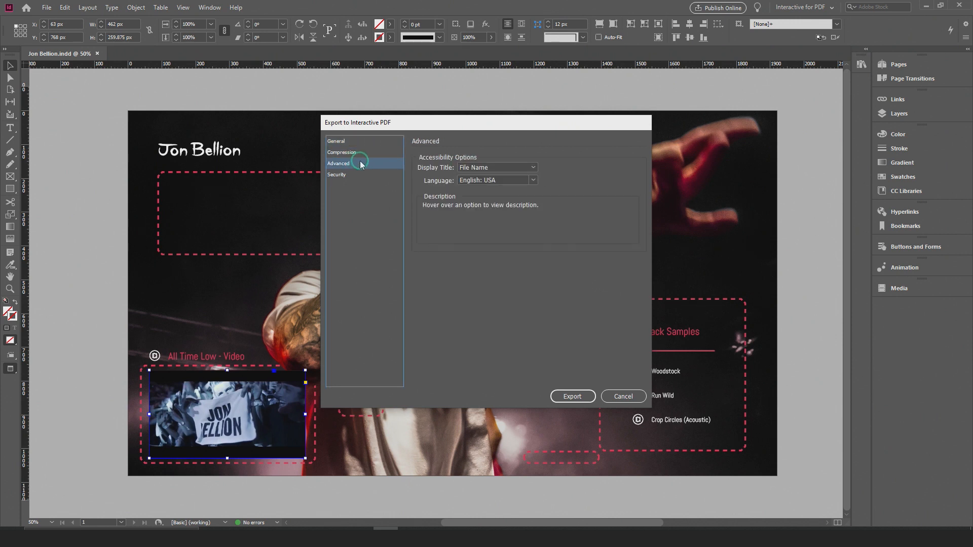
{"action": "left_click", "coordinate": [350, 175]}
{"action": "left_click", "coordinate": [583, 395]}
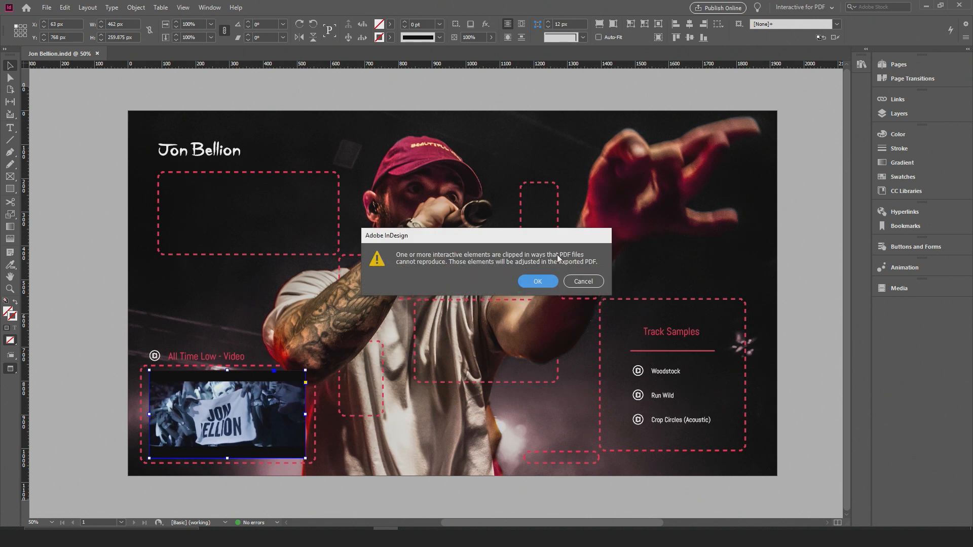
{"action": "left_click", "coordinate": [535, 281]}
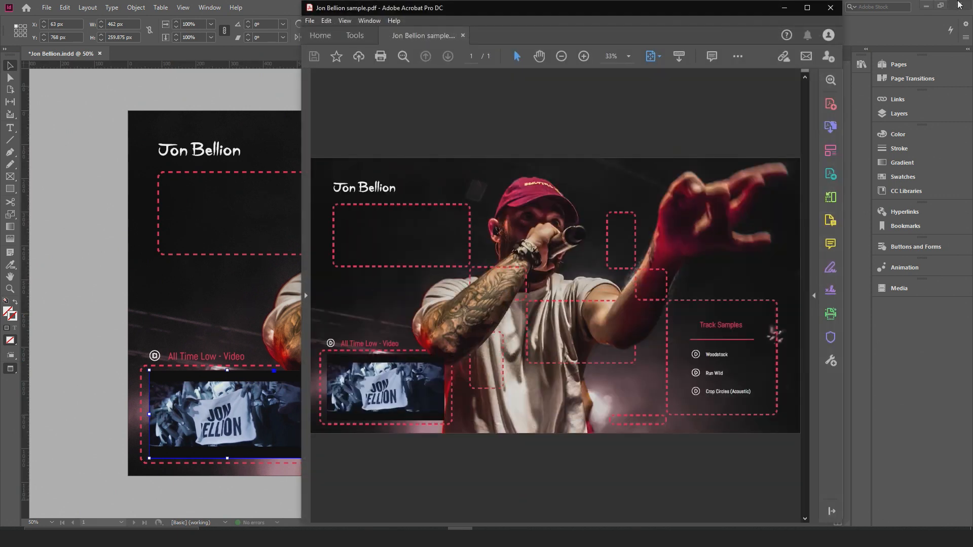
Maximize the exported PDF in Acrobat, start the Woodstock sample and set the document as always trusted
{"action": "left_click", "coordinate": [808, 8]}
{"action": "left_click", "coordinate": [704, 394]}
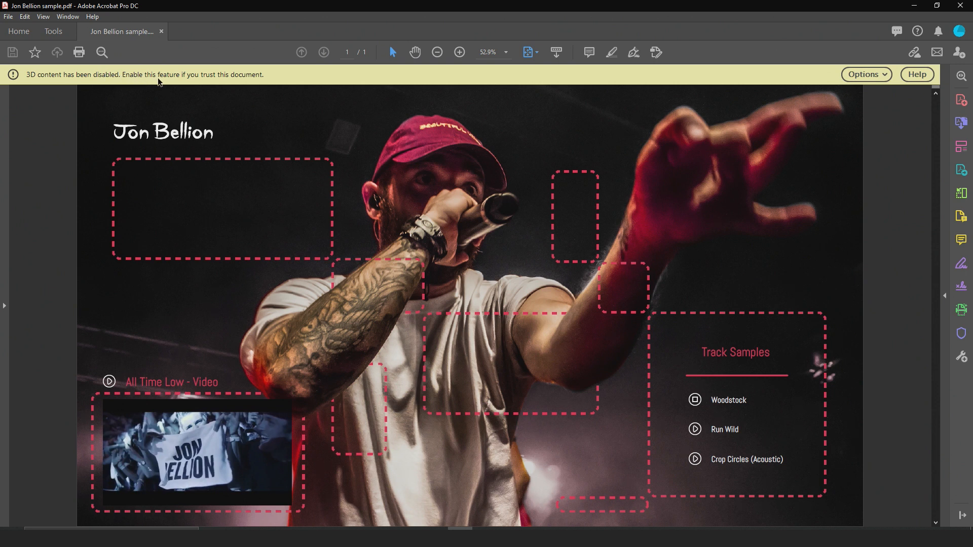
{"action": "left_click", "coordinate": [866, 75]}
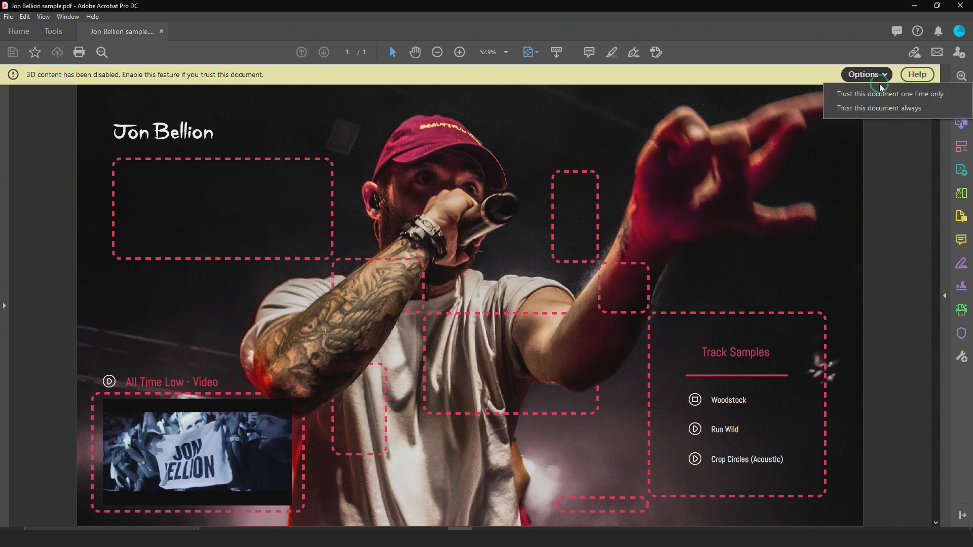
{"action": "left_click", "coordinate": [857, 108]}
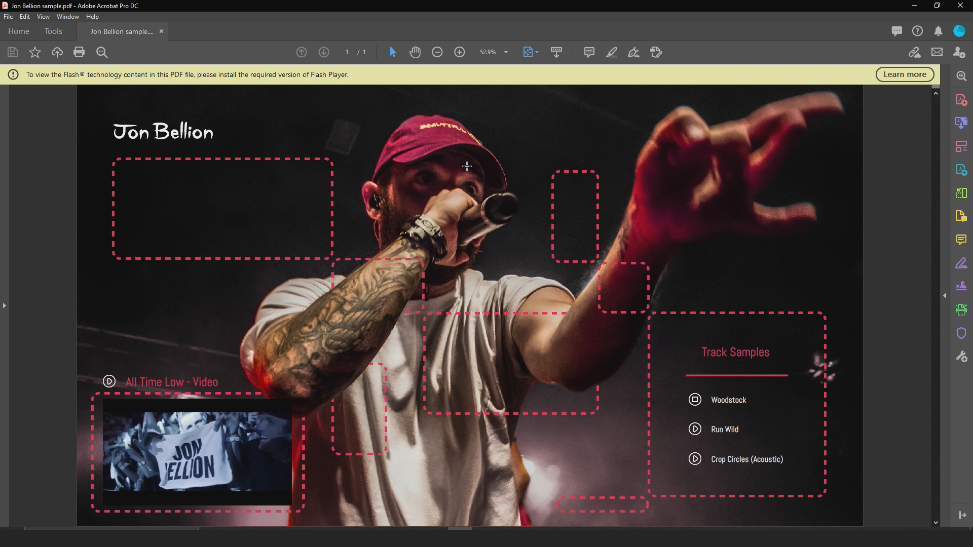
Stop the Woodstock sample and try to play the video in the exported PDF
{"action": "left_click", "coordinate": [695, 419]}
{"action": "left_click", "coordinate": [148, 491]}
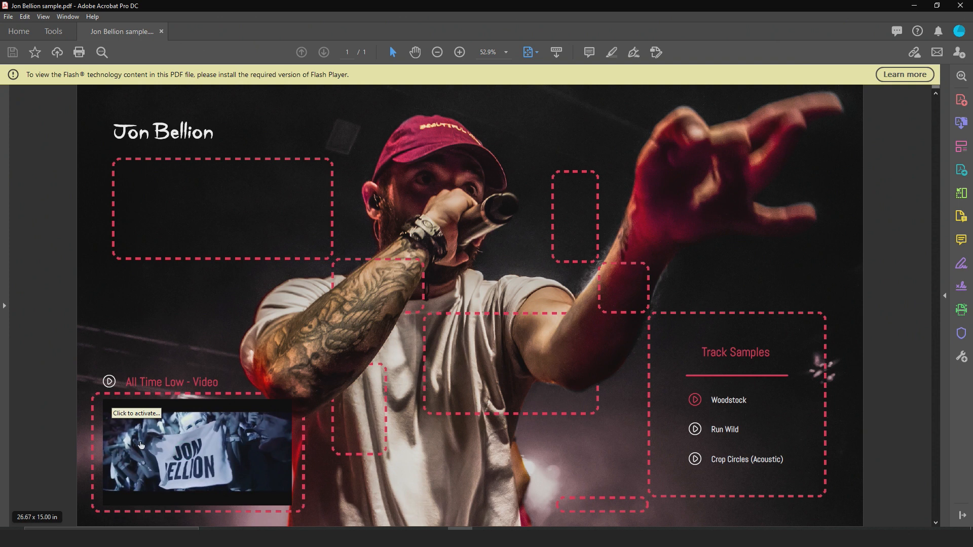
{"action": "left_click", "coordinate": [103, 385]}
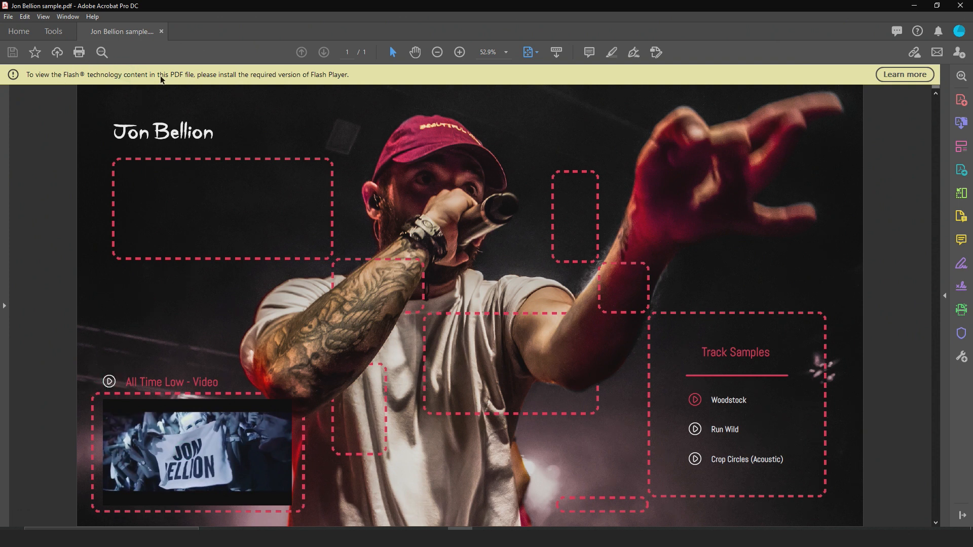
Open Adobe's help page about the required Flash Player, read its installation instructions and return to Acrobat
{"action": "left_click", "coordinate": [694, 118]}
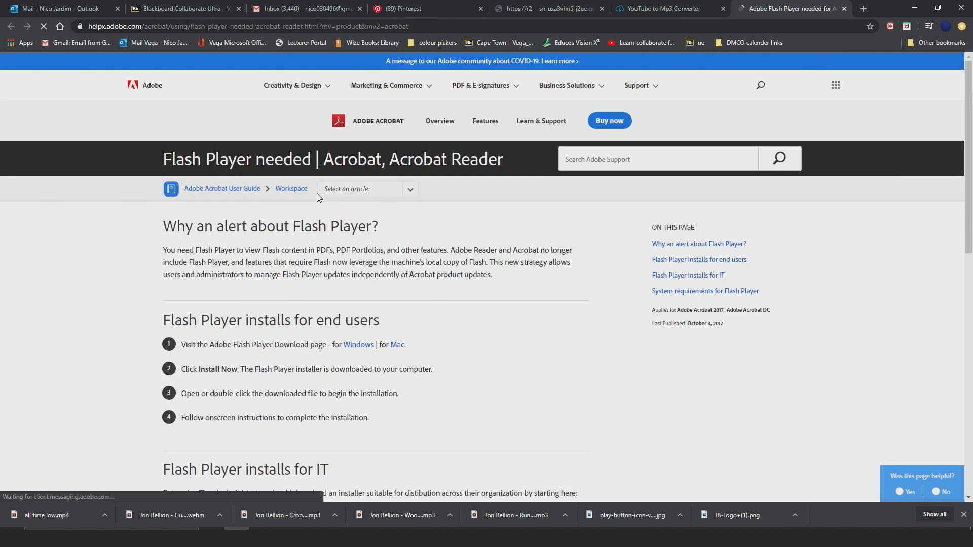
{"action": "scroll", "coordinate": [318, 196], "scroll_direction": "down", "scroll_amount": 4}
{"action": "scroll", "coordinate": [318, 194], "scroll_direction": "down", "scroll_amount": 4}
{"action": "scroll", "coordinate": [315, 195], "scroll_direction": "up", "scroll_amount": 4}
{"action": "scroll", "coordinate": [306, 199], "scroll_direction": "up", "scroll_amount": 2}
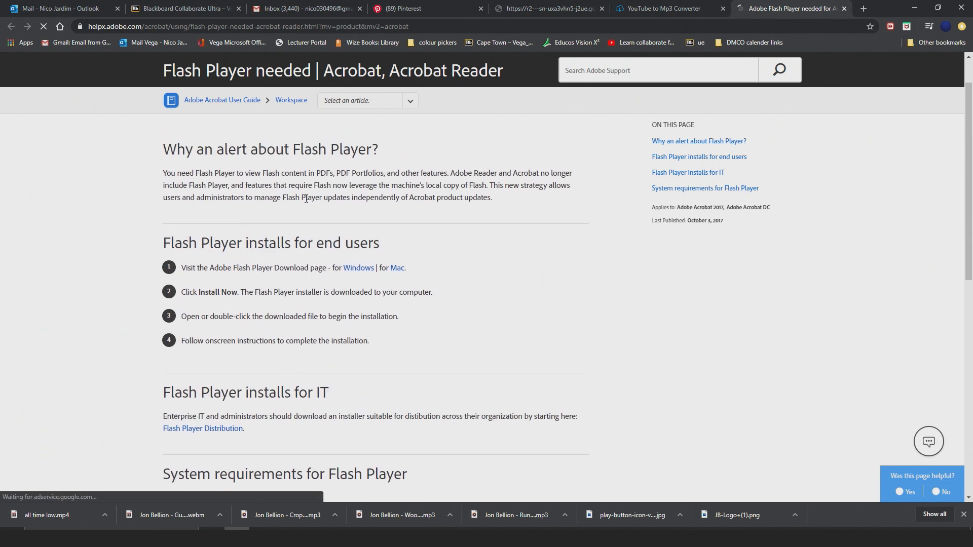
{"action": "scroll", "coordinate": [306, 200], "scroll_direction": "up", "scroll_amount": 2}
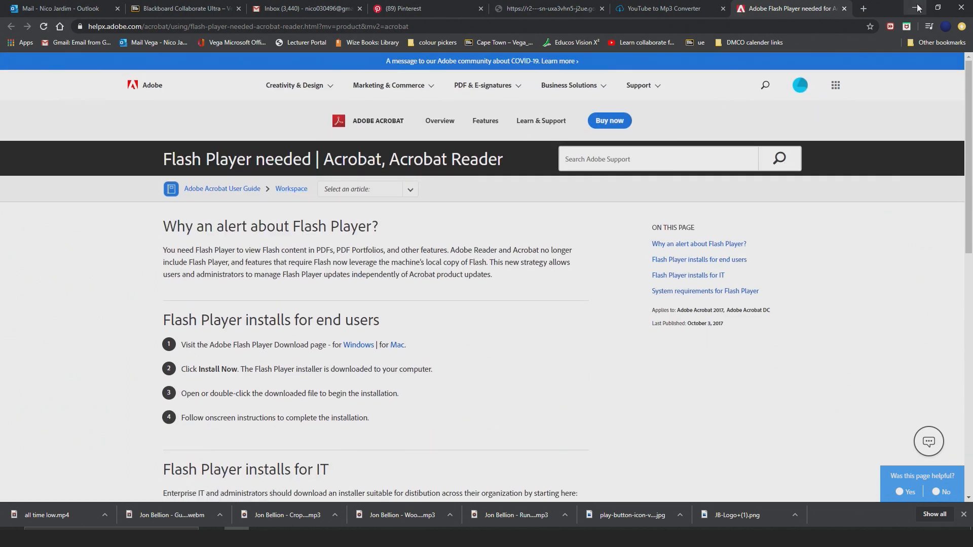
{"action": "key", "text": "alt+Tab"}
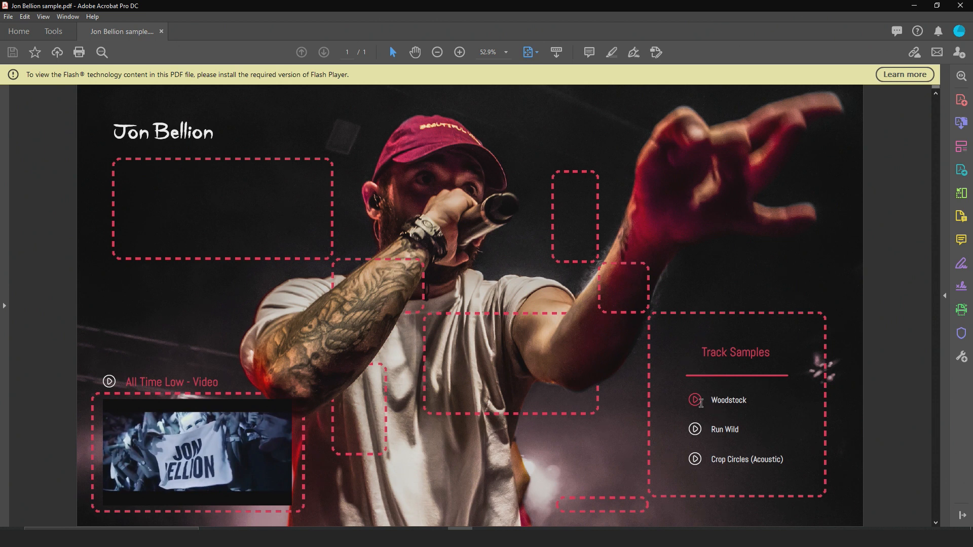
Test the Woodstock, Run Wild and Crop Circles (Acoustic) play buttons one after another in the exported PDF
{"action": "left_click", "coordinate": [697, 402]}
{"action": "left_click", "coordinate": [705, 430]}
{"action": "left_click", "coordinate": [666, 436]}
{"action": "left_click", "coordinate": [694, 459]}
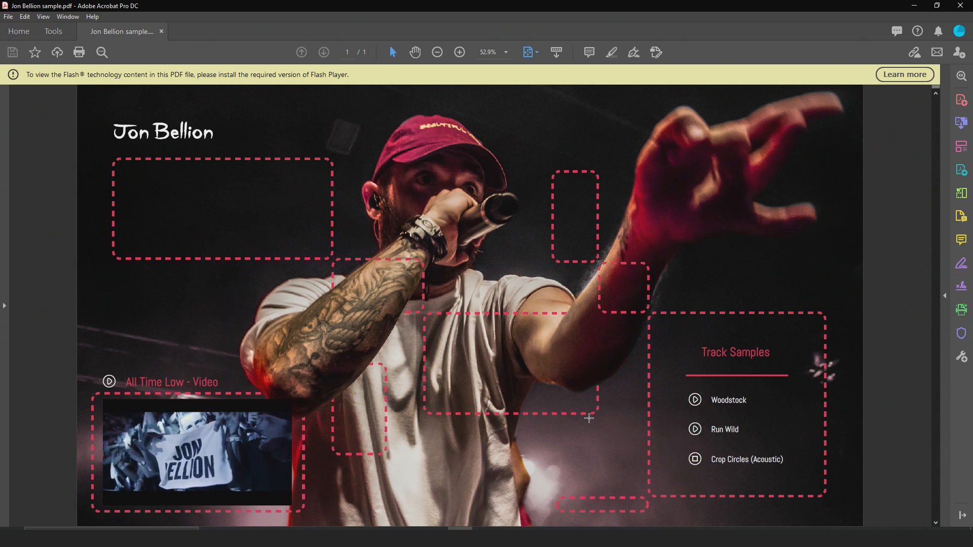